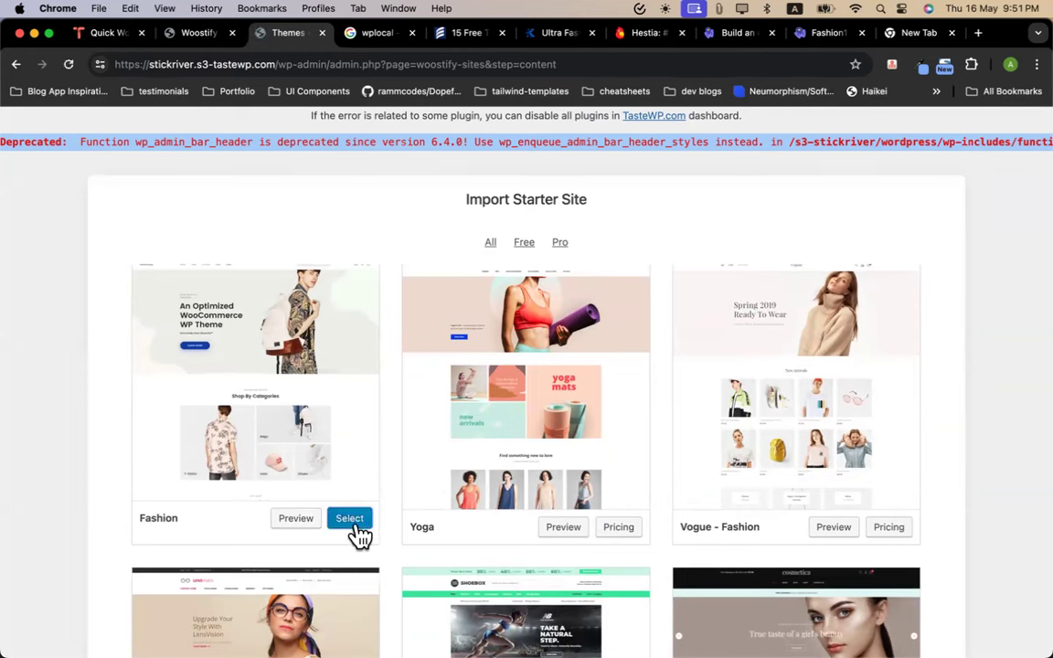
Advance the Woostify wizard to Install Plugins, expand Advanced, and start installing the recommended plugins
scroll(391, 388, down, 5)
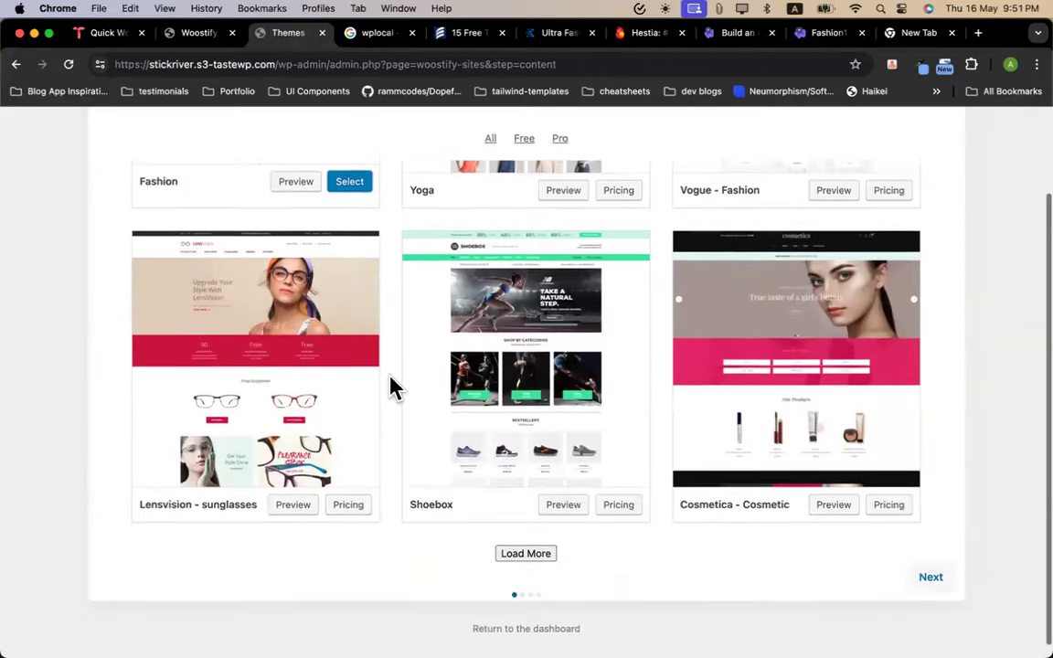
scroll(391, 387, up, 4)
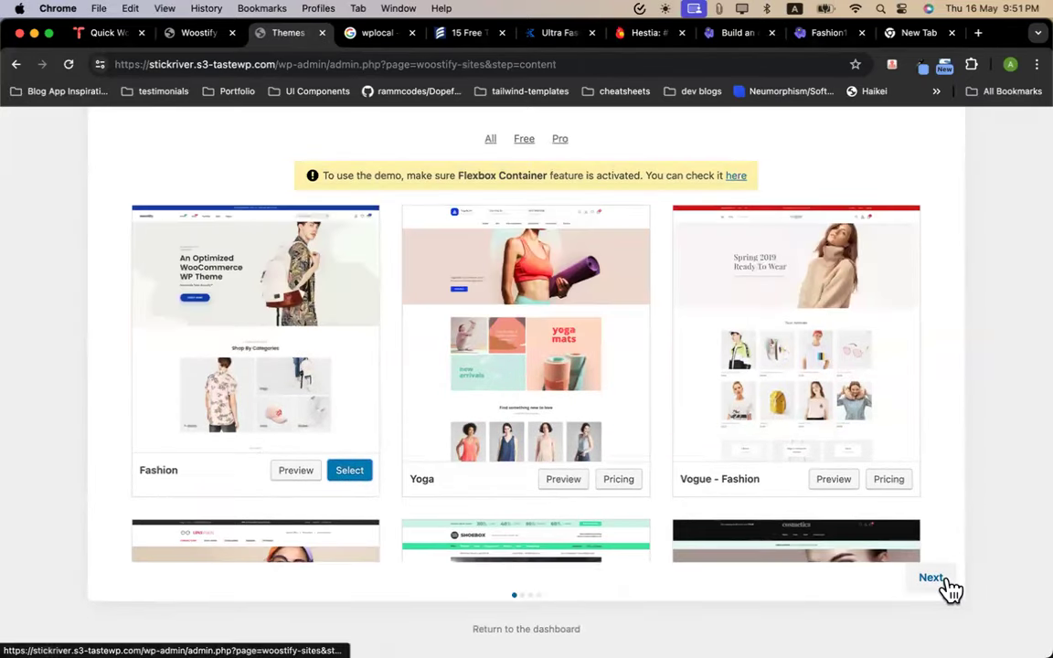
click(945, 581)
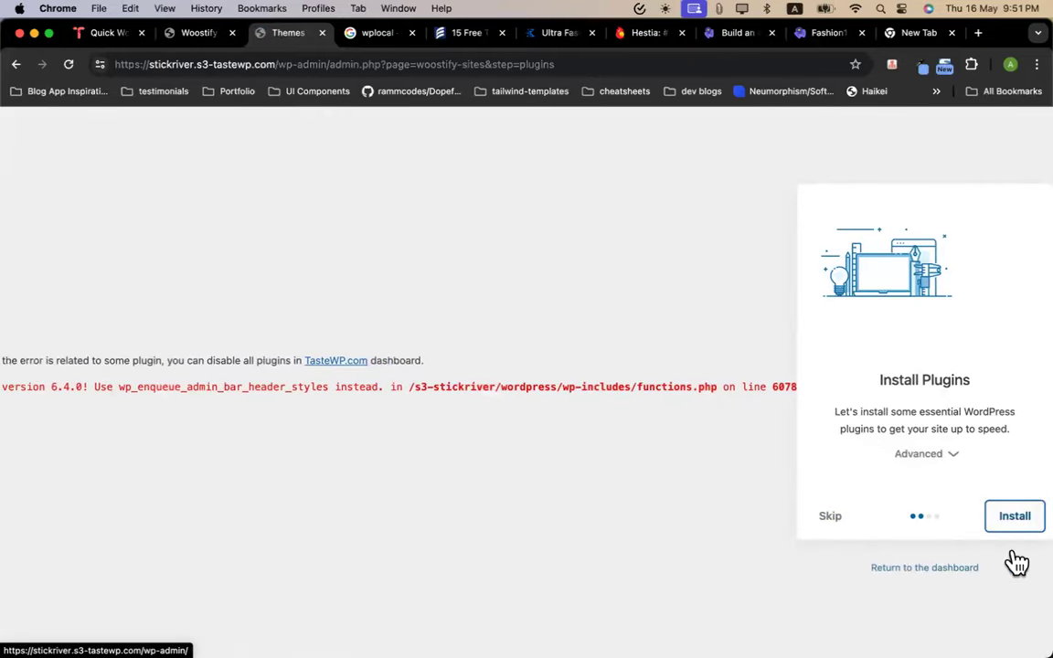
click(954, 457)
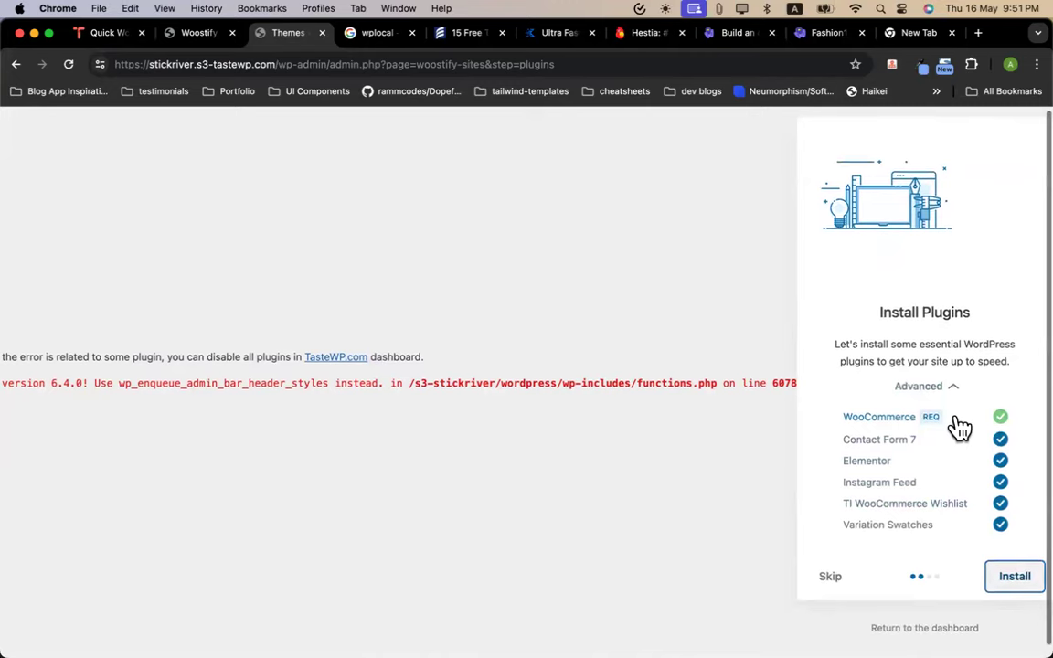
click(1015, 578)
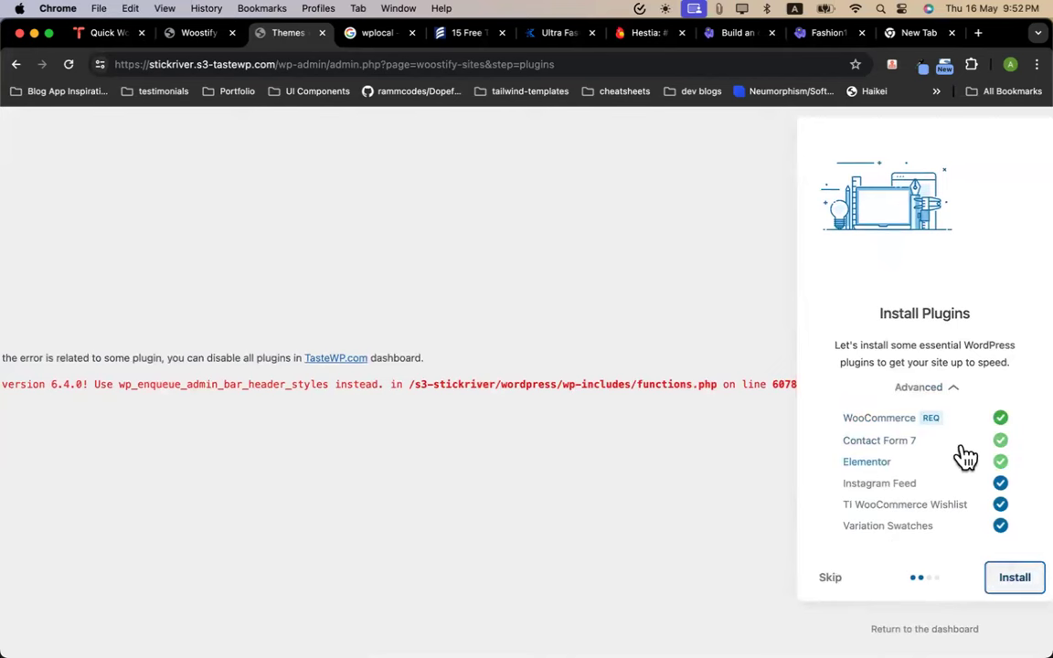
Select the whole red deprecation error line shown during the plugin install
scroll(271, 376, left, 5)
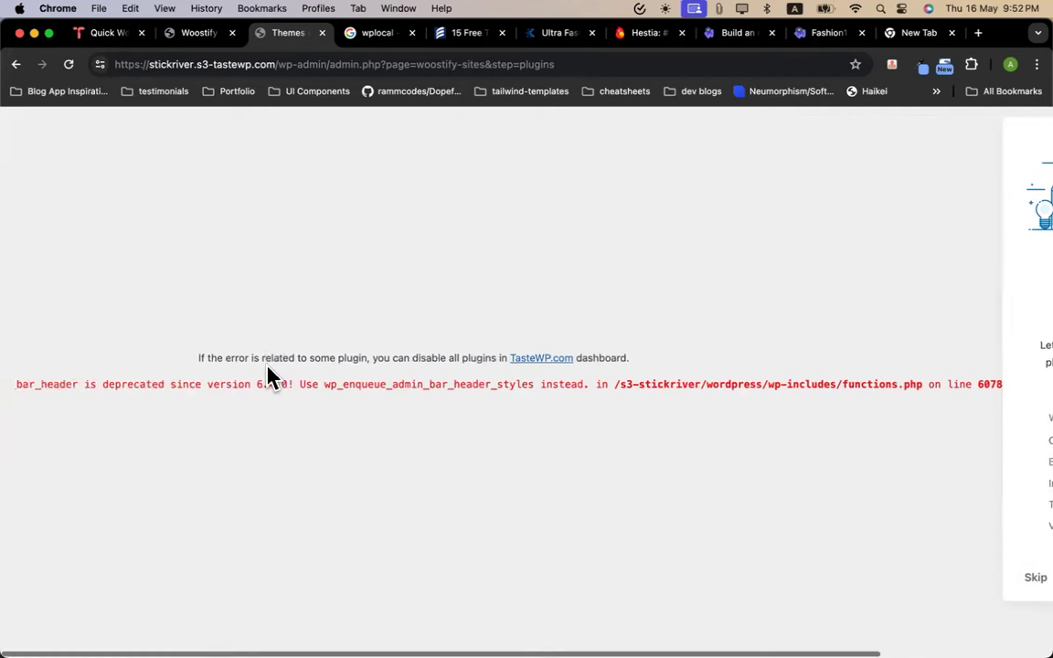
drag(91, 383, 750, 375)
click(412, 402)
click(749, 375)
scroll(758, 379, right, 5)
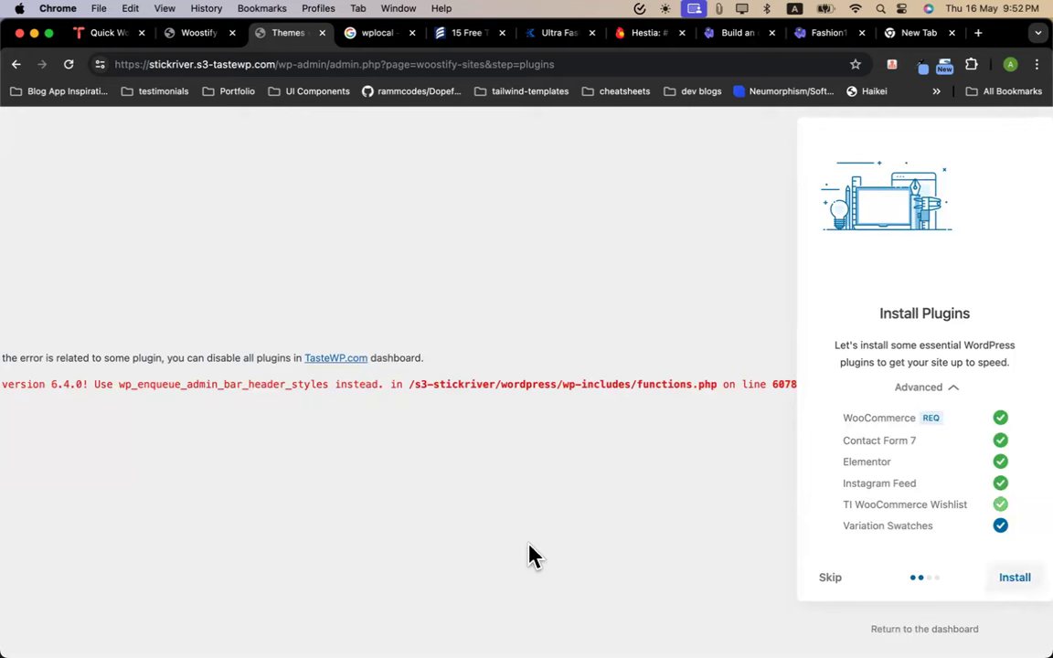
triple_click(322, 378)
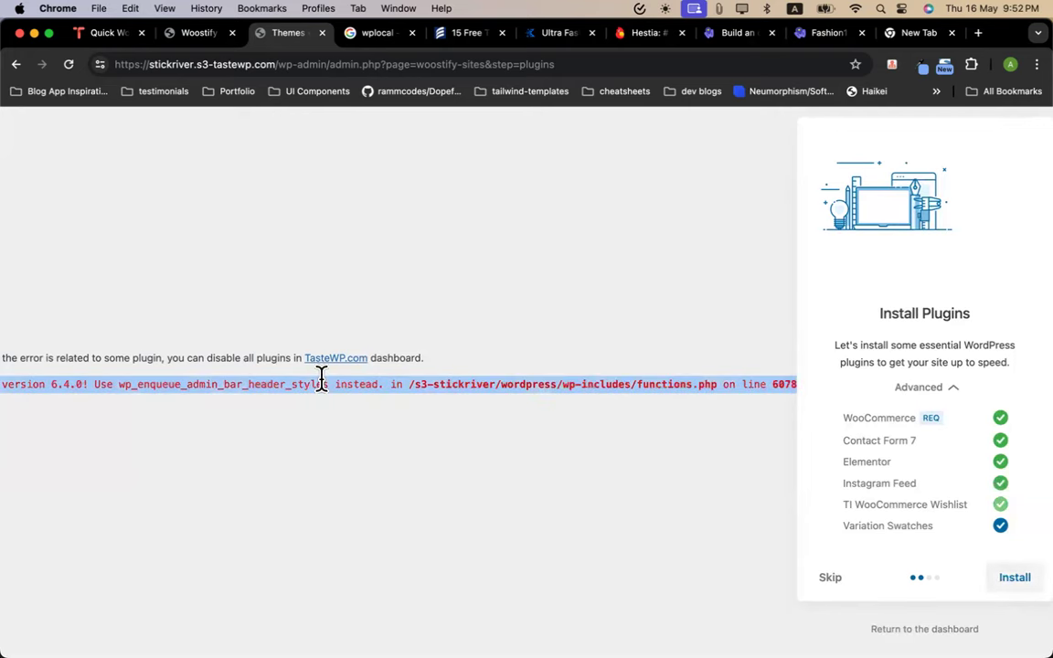
Google the wp_admin_bar_header deprecation warning in a new tab and open the wordpress.org thread
key(super+t)
text(Deprecated: Function wp_admin_bar_header is deprecated since version 6.4.0! Use wp_enqueue_admin_bar_header_styles instead. in /s3-stickriver/wordpress/wp-includes/functions.php on line 6078)
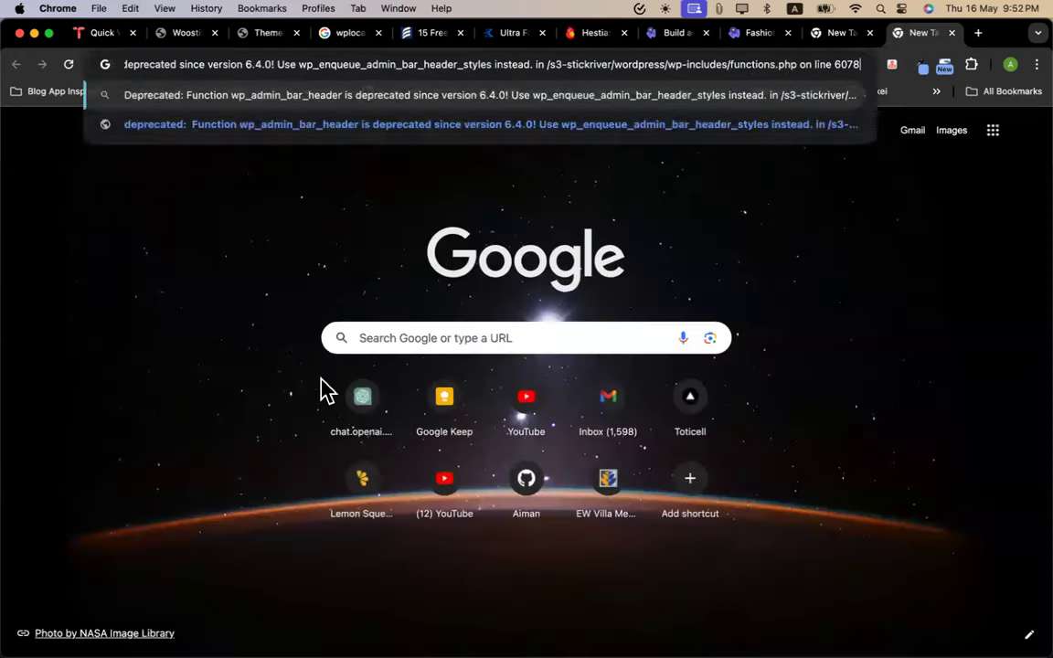
key(Return)
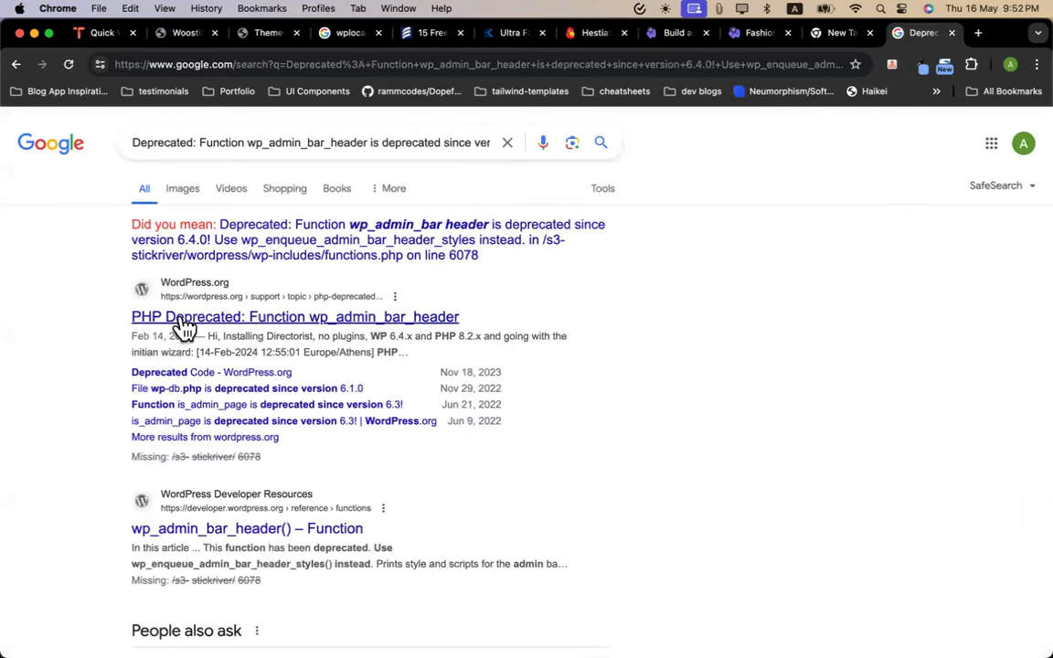
click(203, 325)
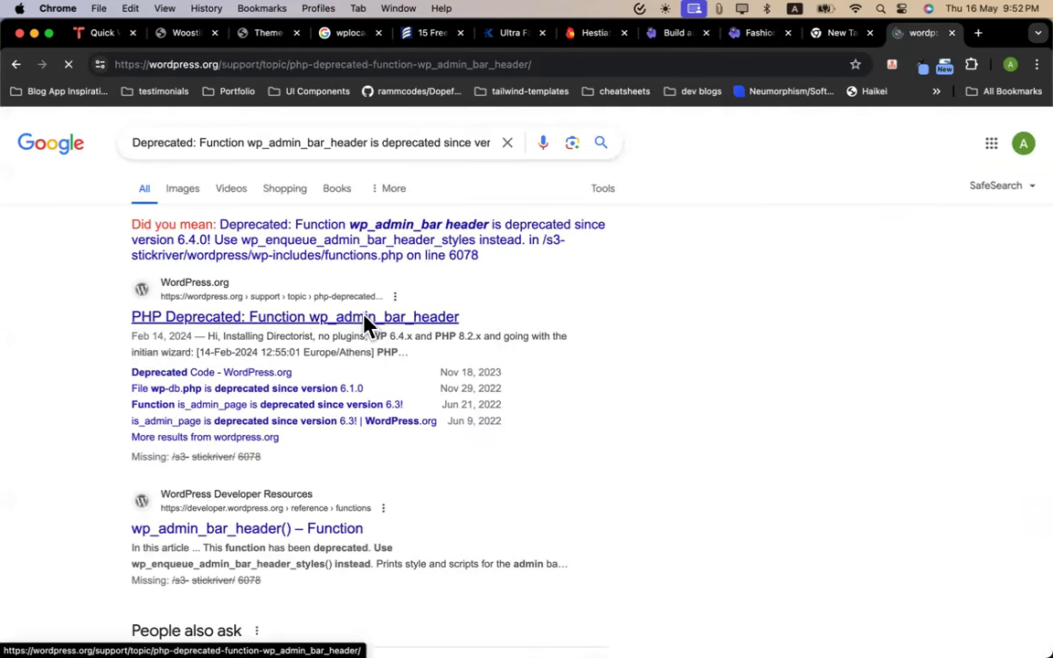
Read through the support thread's replies, then return to the Woostify admin tab
scroll(514, 559, down, 5)
scroll(514, 559, down, 4)
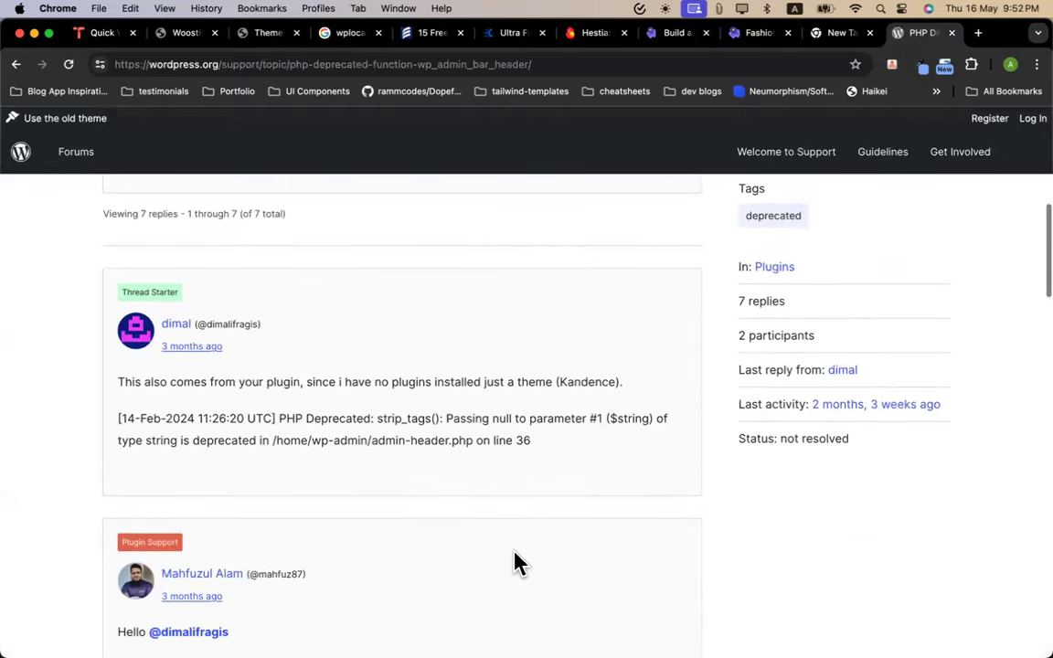
drag(274, 375, 501, 373)
click(453, 408)
drag(200, 411, 311, 412)
scroll(462, 413, down, 3)
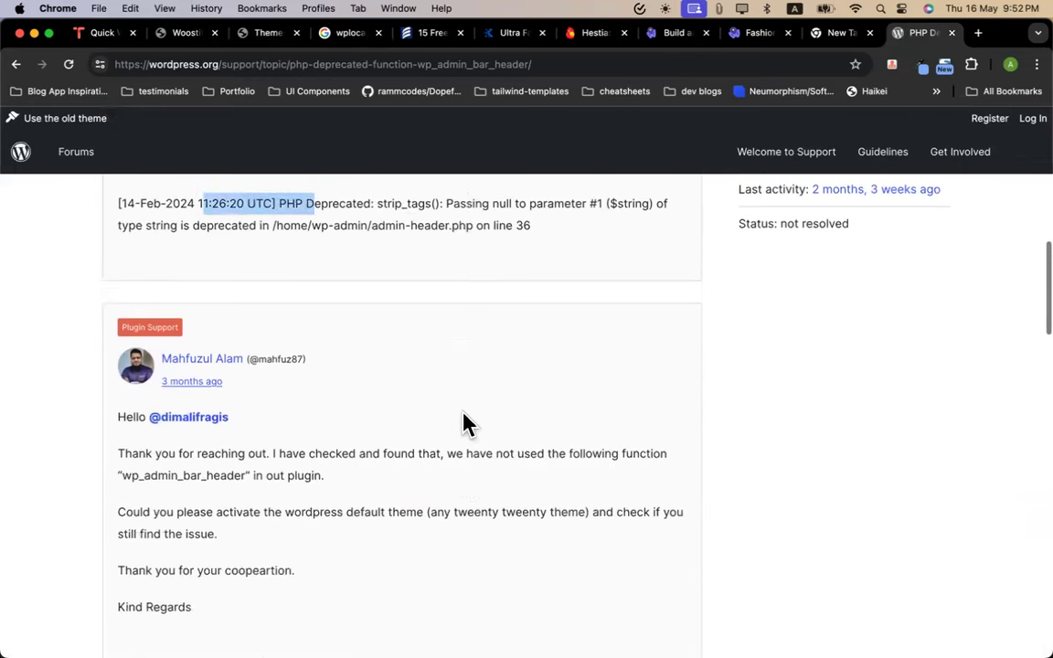
scroll(331, 472, down, 1)
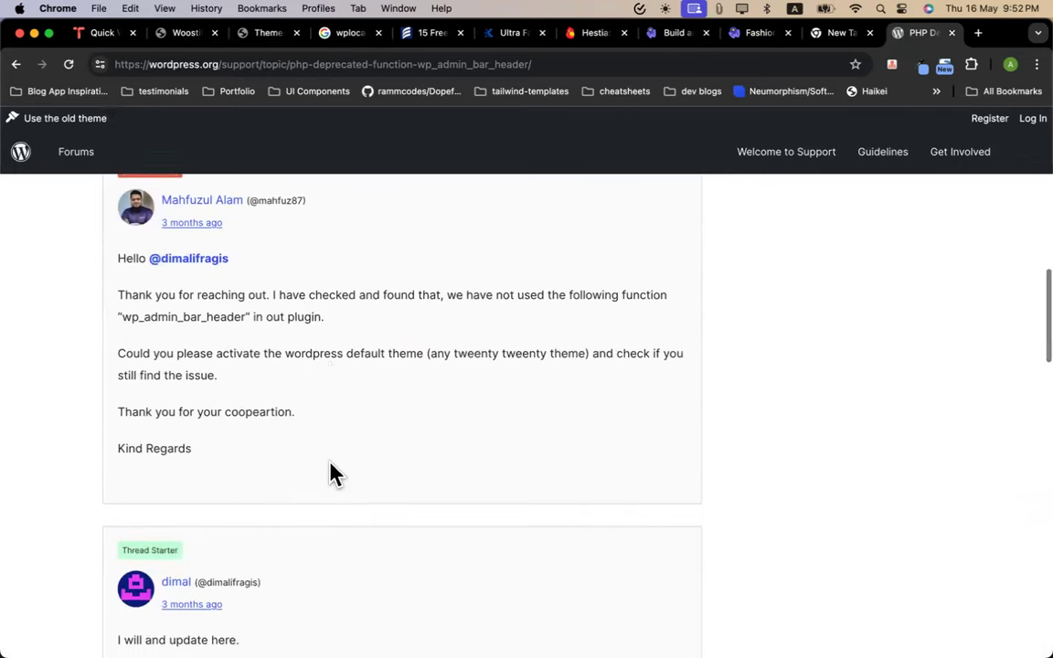
drag(167, 347, 213, 348)
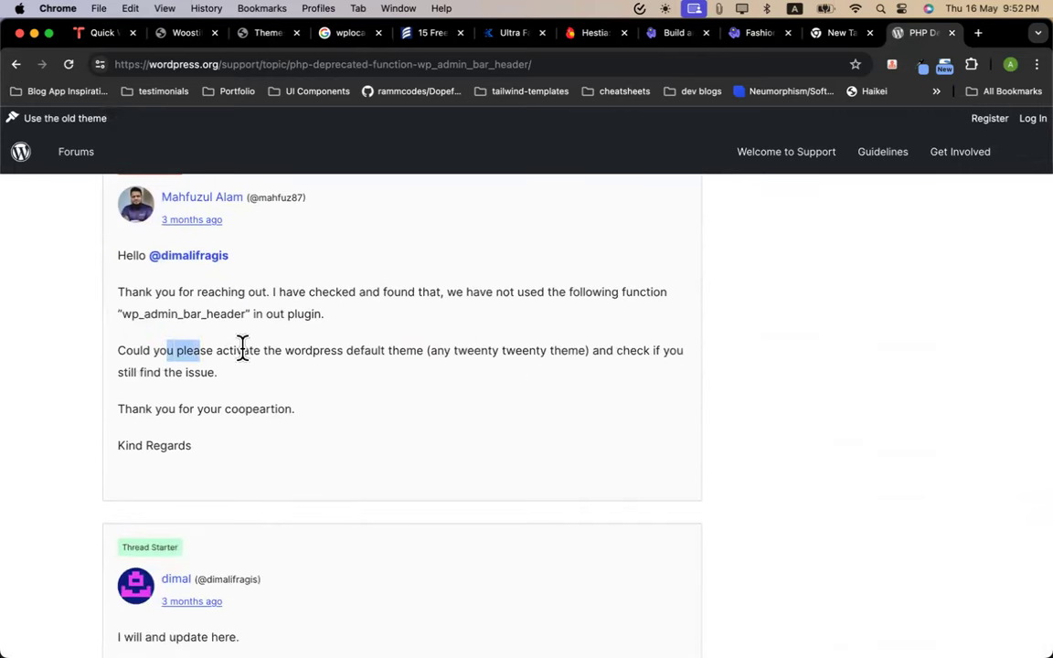
scroll(425, 442, down, 4)
scroll(429, 443, down, 2)
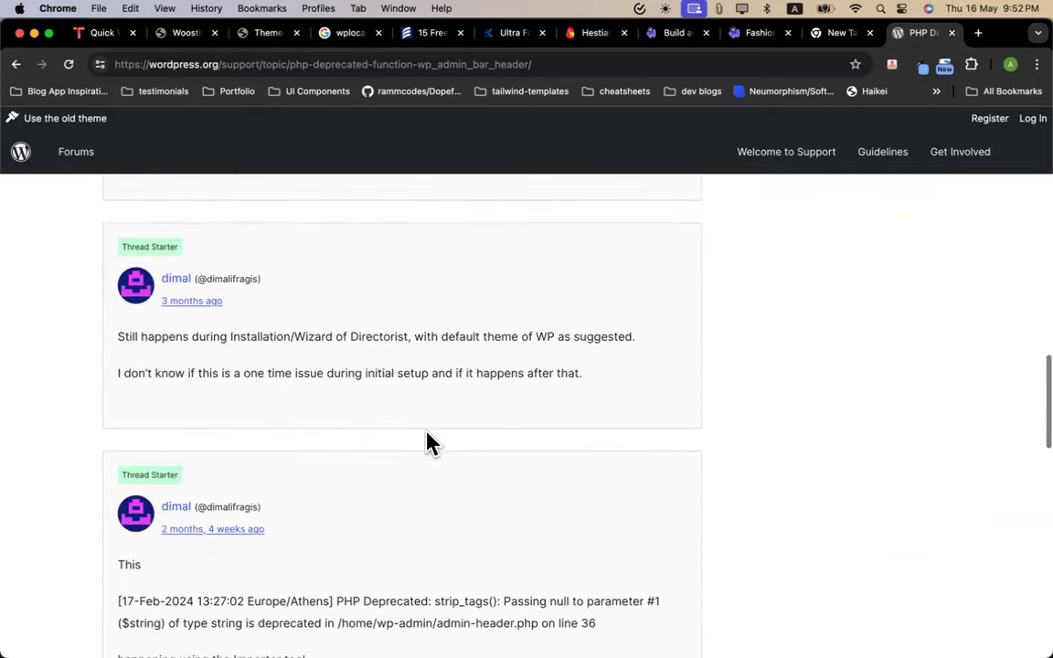
scroll(274, 364, down, 2)
scroll(274, 364, down, 1)
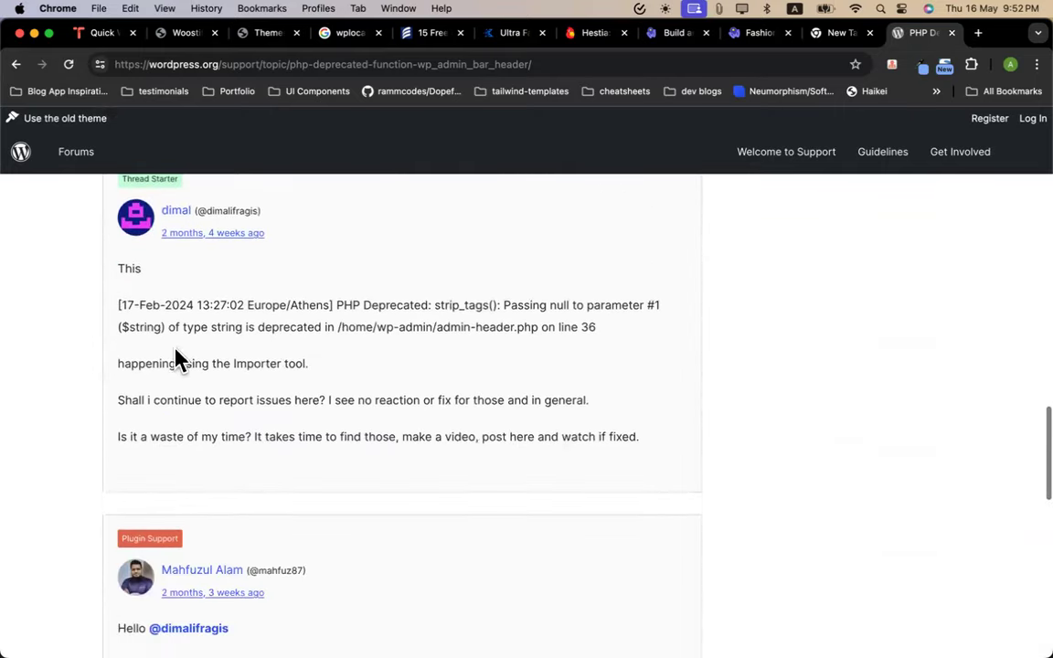
scroll(329, 459, down, 4)
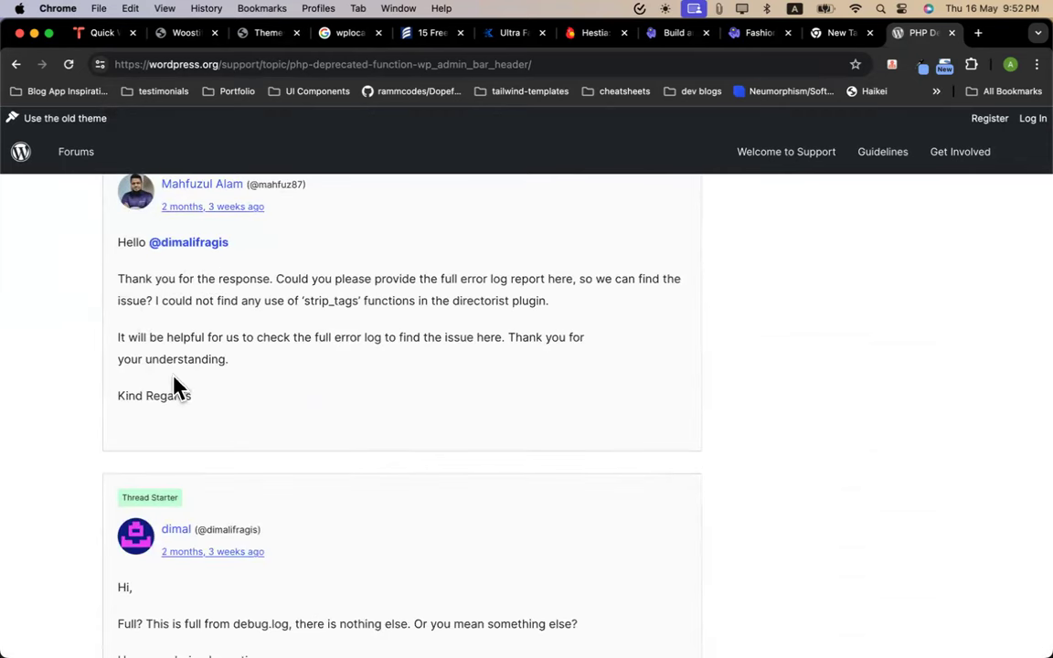
scroll(174, 383, down, 3)
triple_click(136, 402)
scroll(219, 436, down, 3)
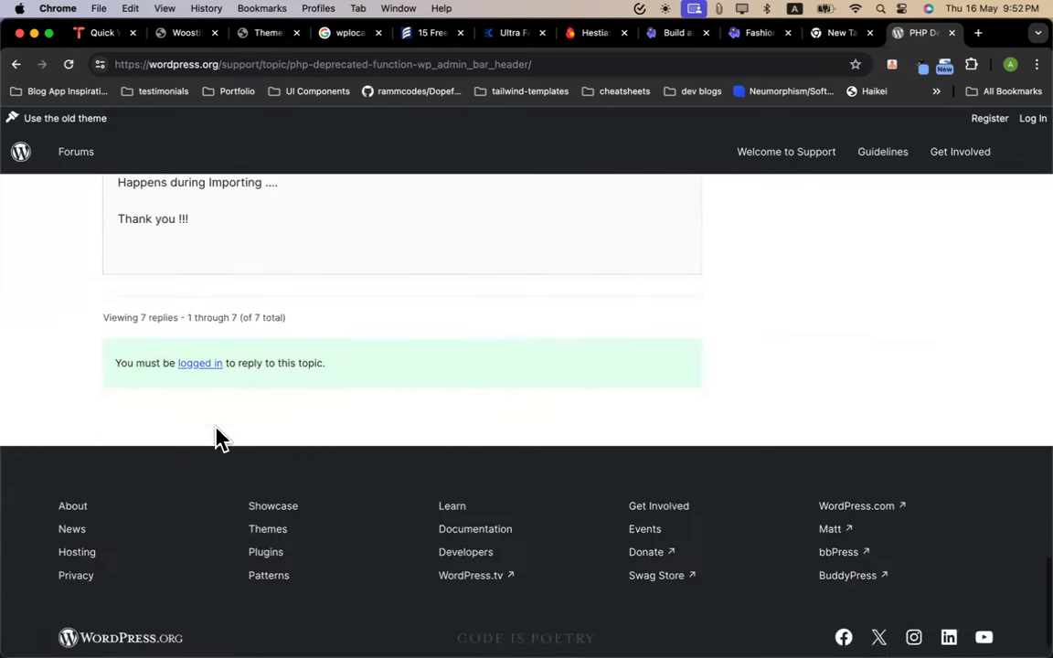
scroll(219, 437, up, 15)
click(176, 35)
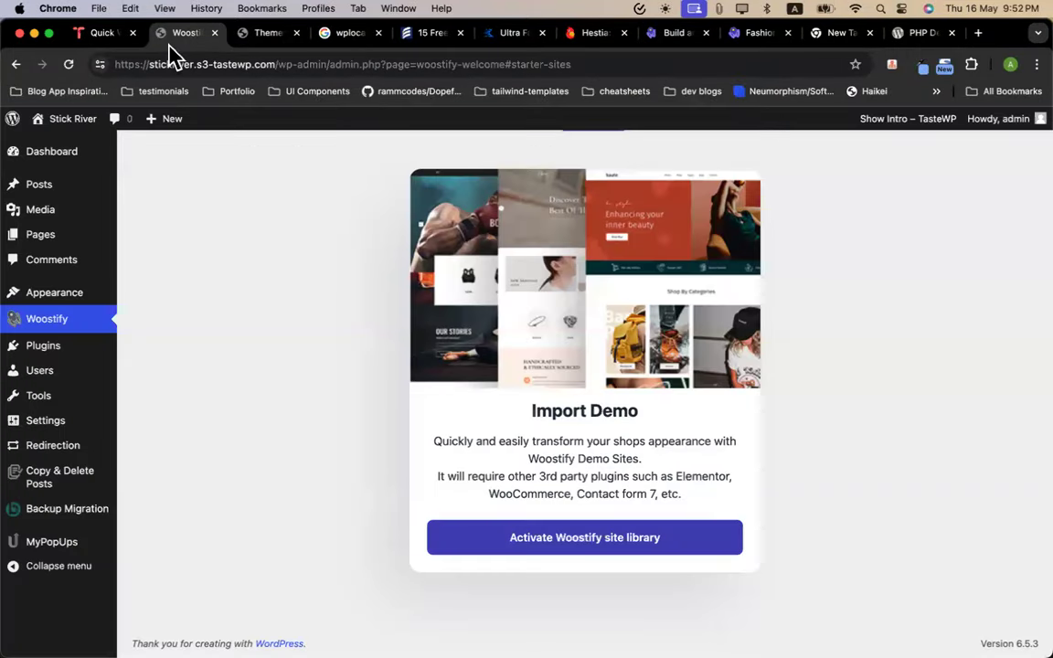
Return to the Woostify Install Plugins step and retry installing the six recommended plugins
click(261, 34)
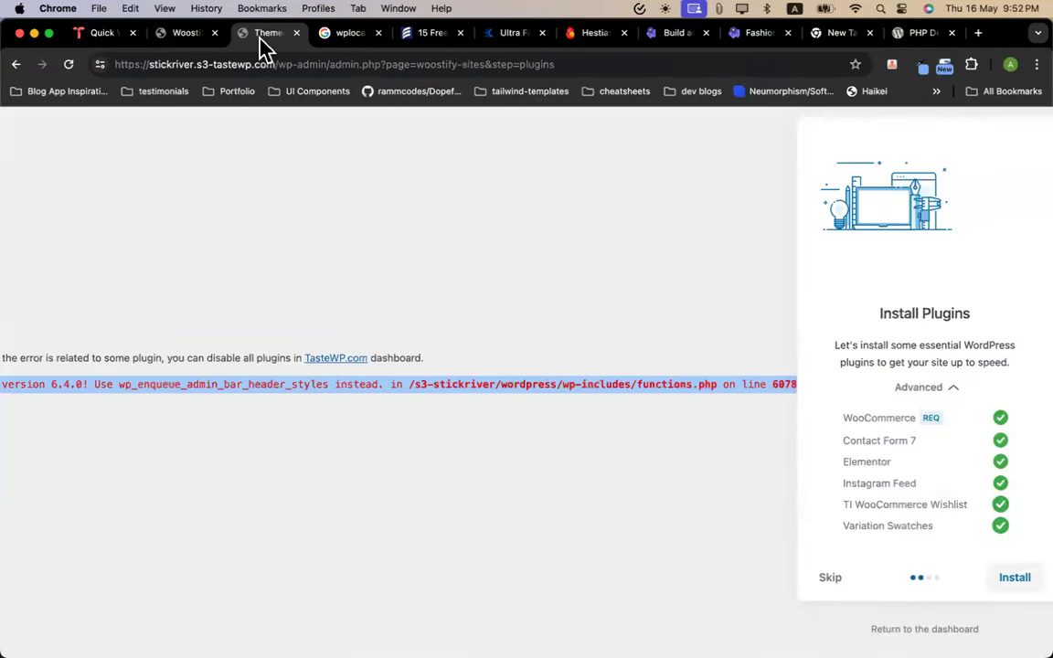
click(932, 586)
click(1014, 581)
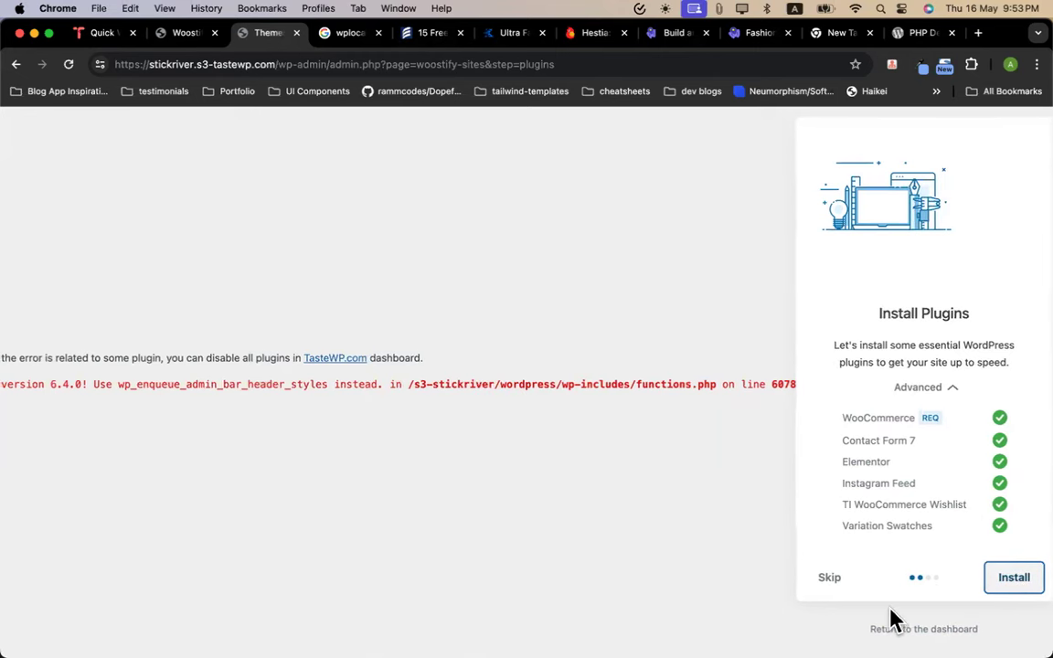
click(1010, 579)
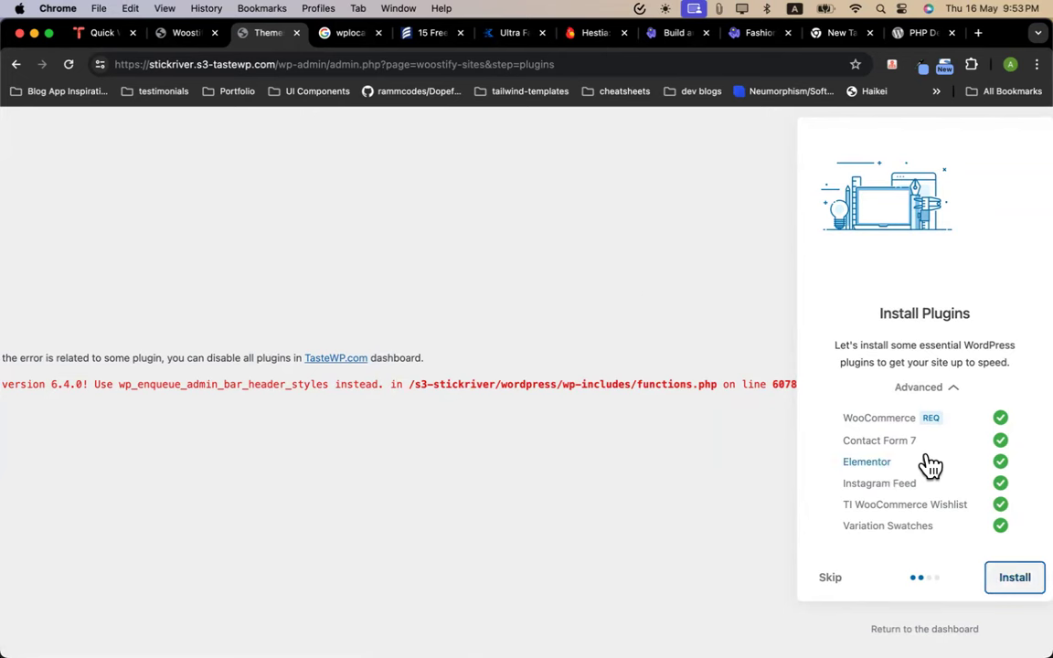
Inspect the page and dock Chrome DevTools at the bottom
right_click(292, 454)
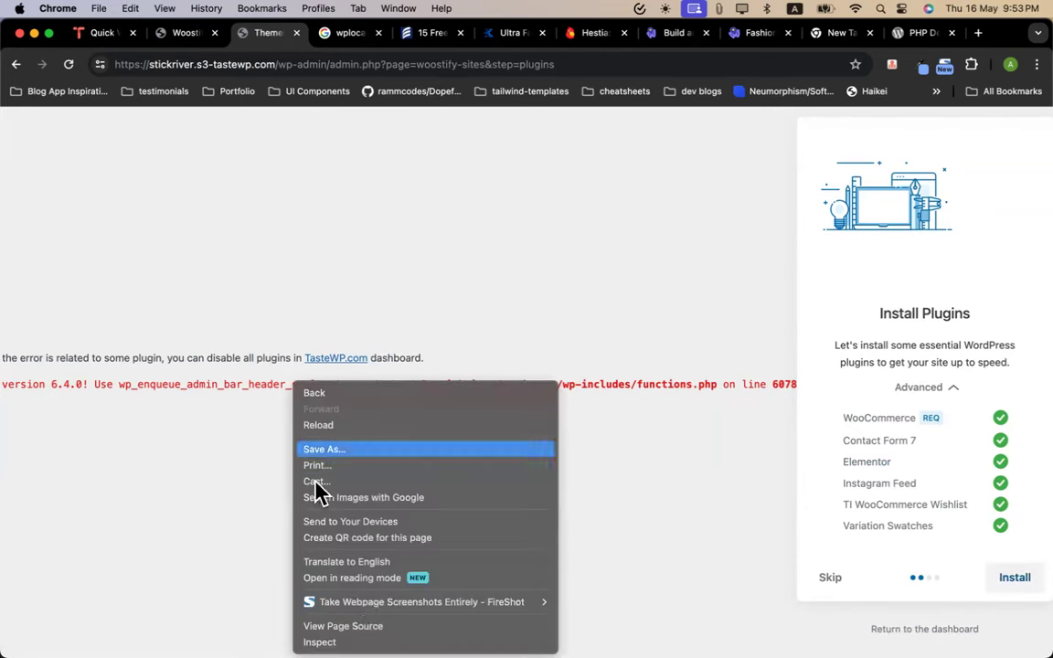
click(329, 641)
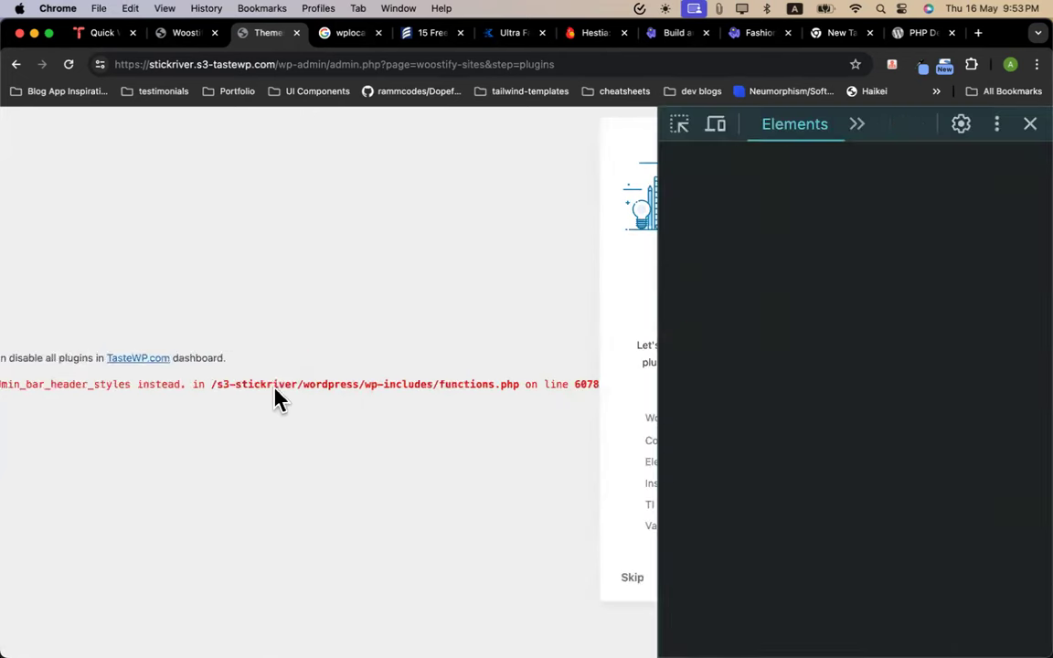
click(995, 125)
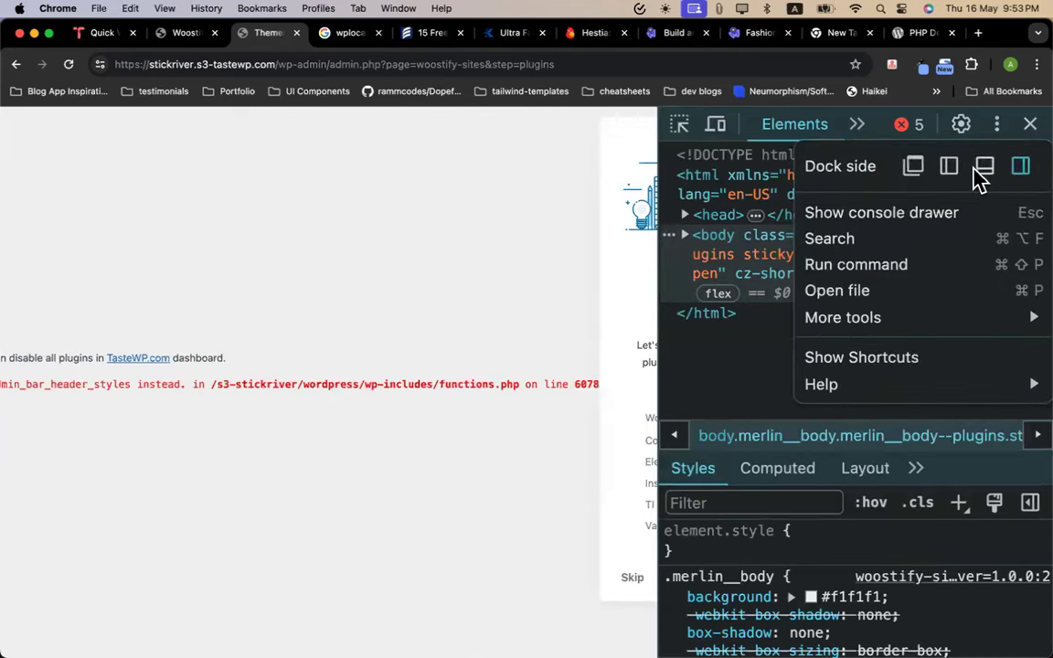
click(983, 166)
Review the console's jQuery and 403 errors, close DevTools, and return to the dashboard
click(247, 318)
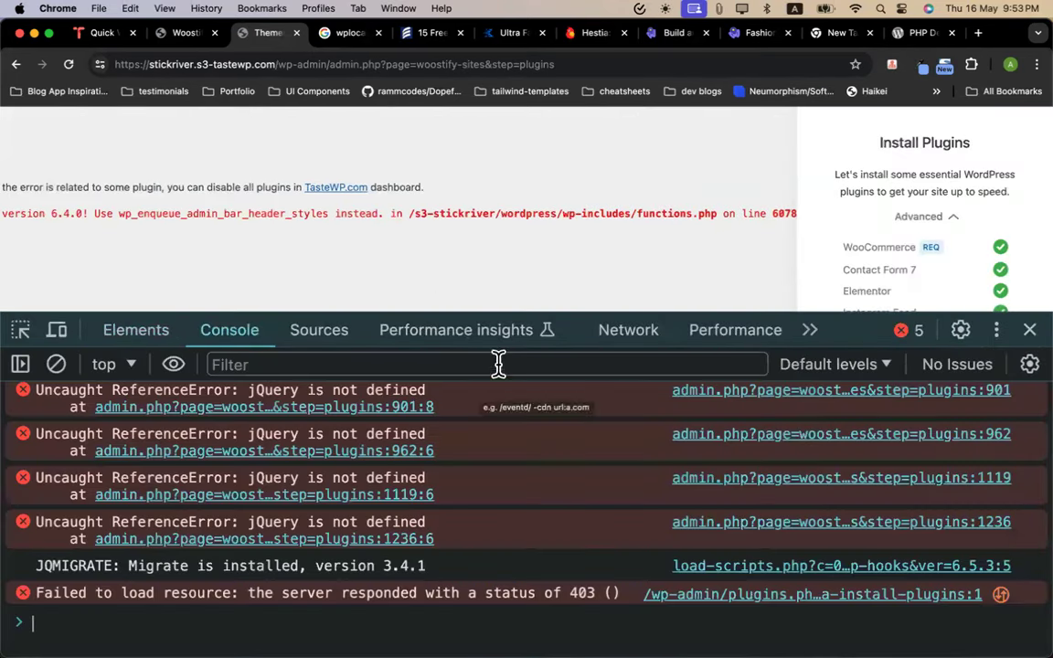
scroll(959, 193, down, 5)
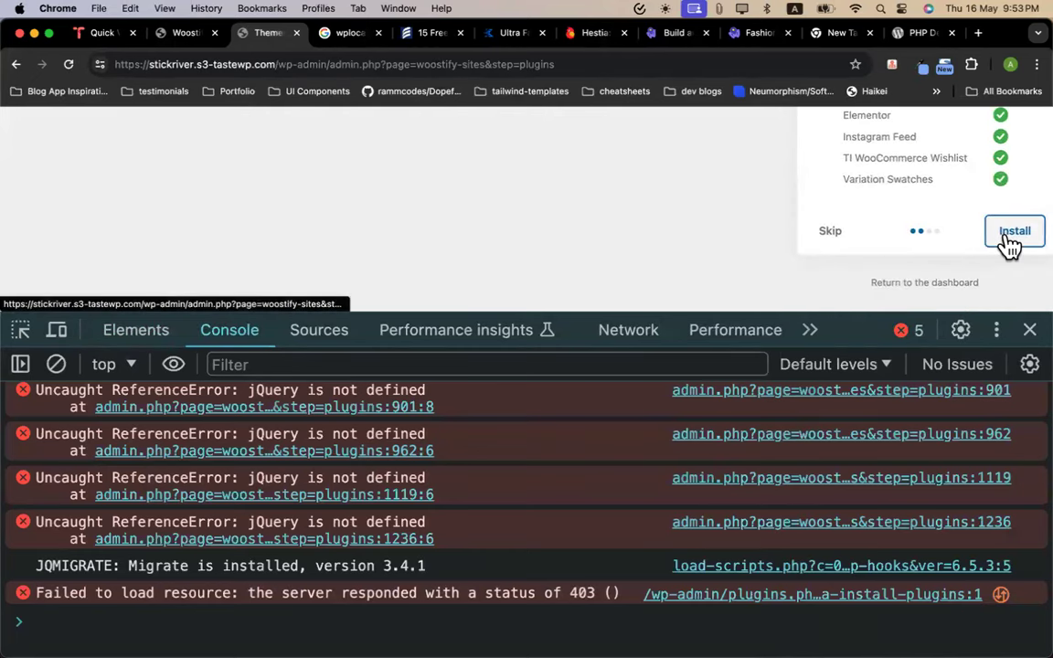
click(1030, 330)
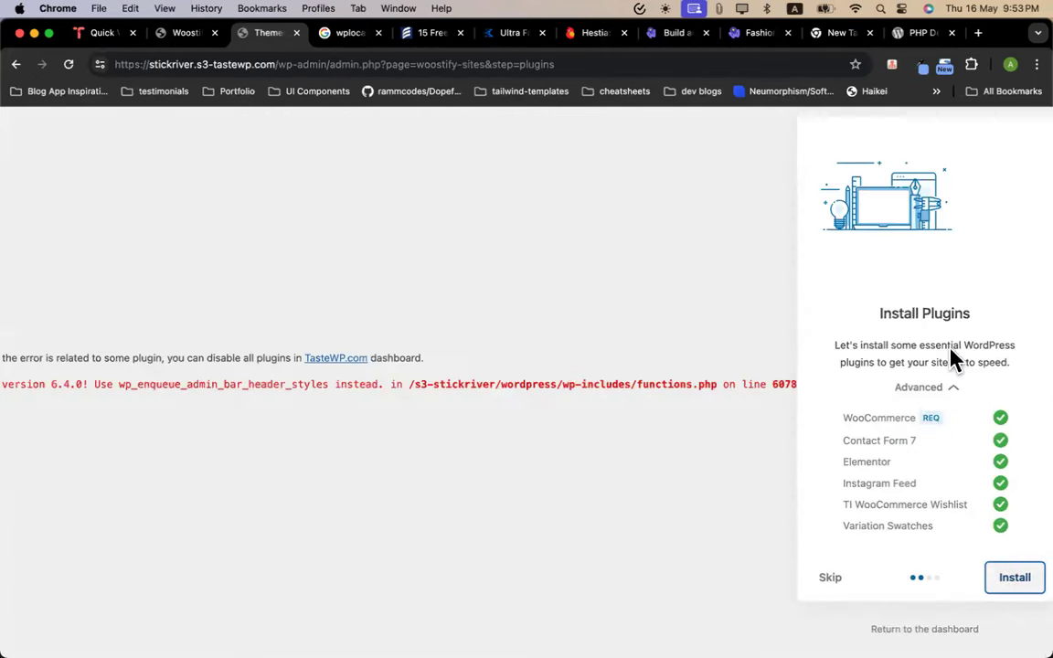
click(924, 628)
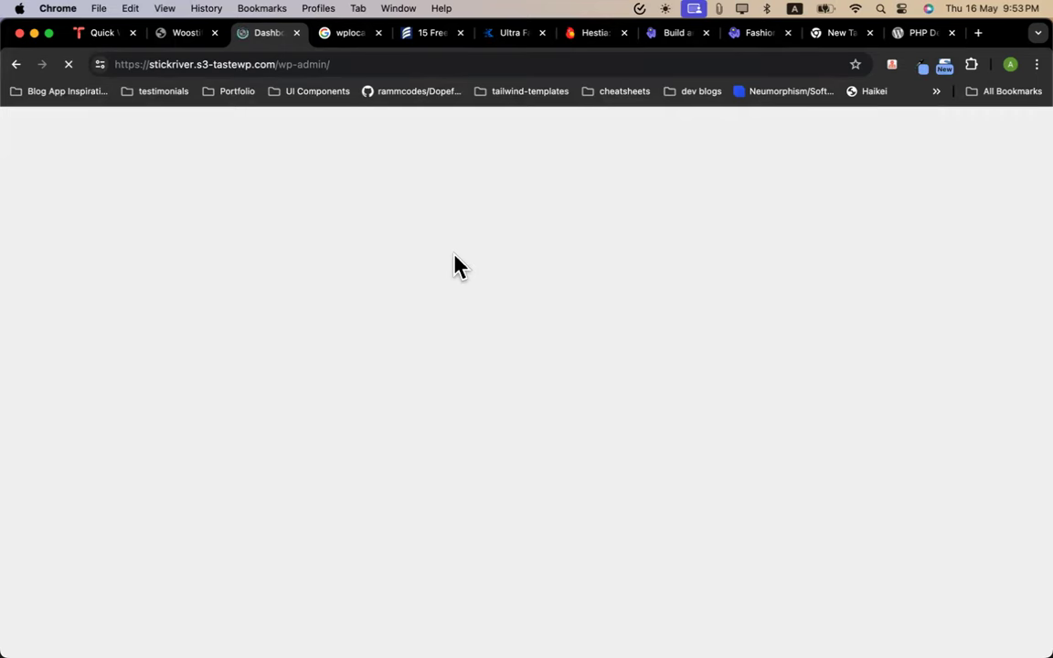
Add another Slim Fit Dress Shirts to the demo store cart, making two for $100
click(758, 34)
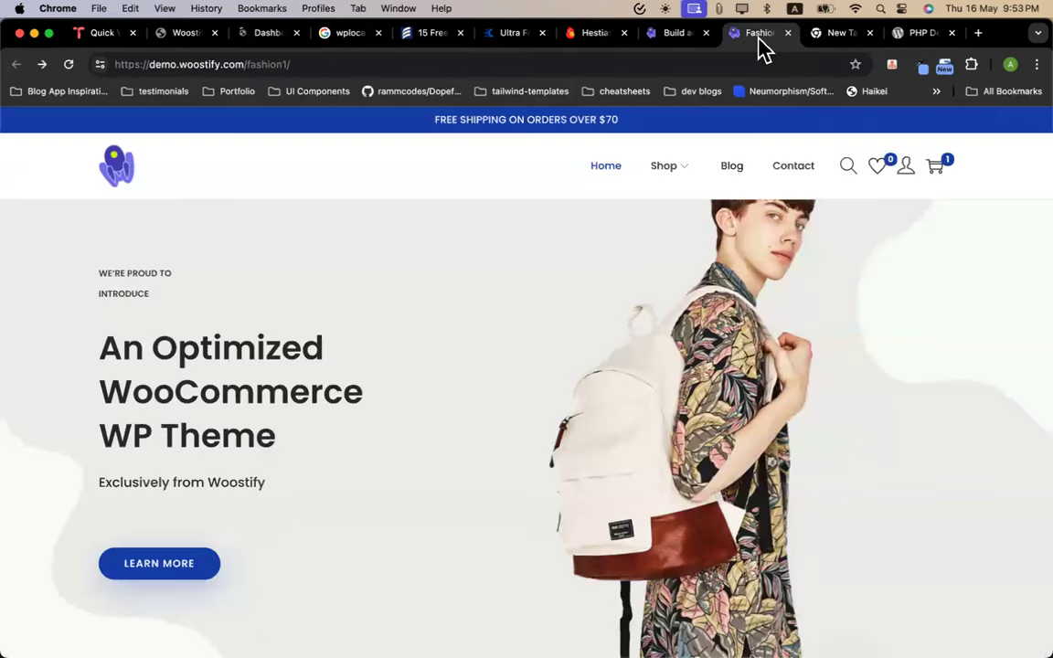
scroll(576, 298, down, 10)
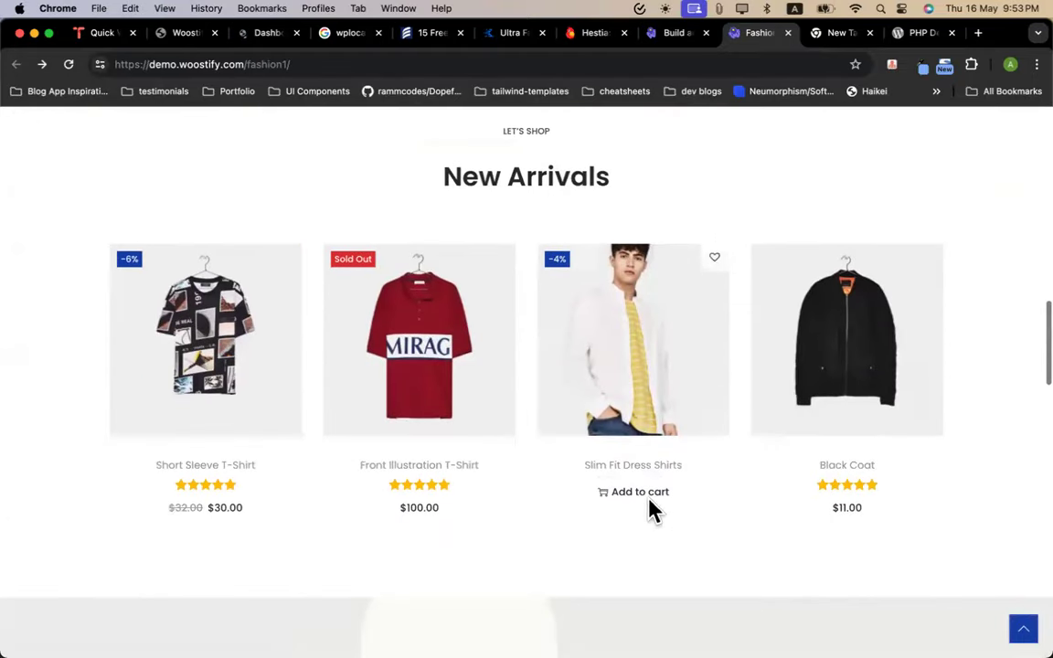
click(644, 498)
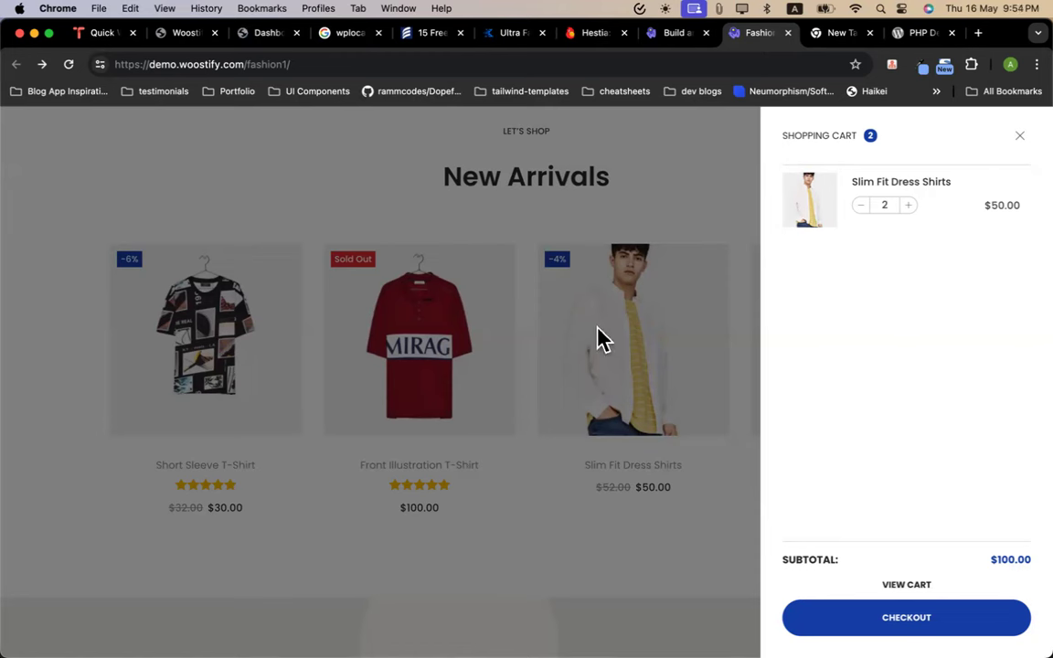
click(1016, 138)
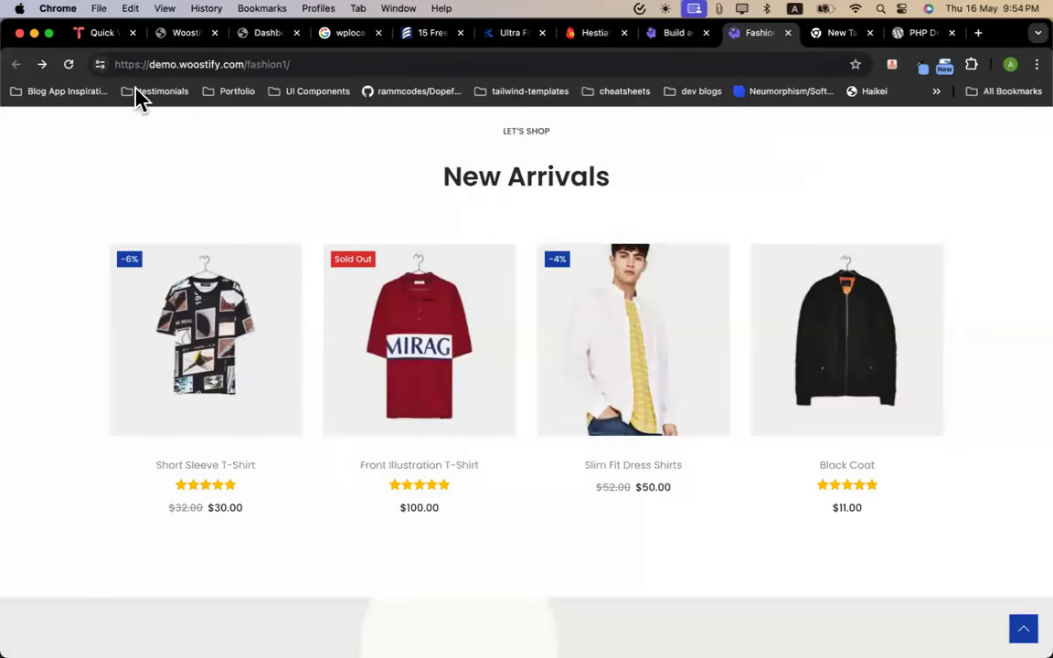
Switch back to the WordPress admin dashboard and scroll through its panels
click(259, 35)
double_click(205, 264)
scroll(375, 305, down, 5)
scroll(182, 435, down, 5)
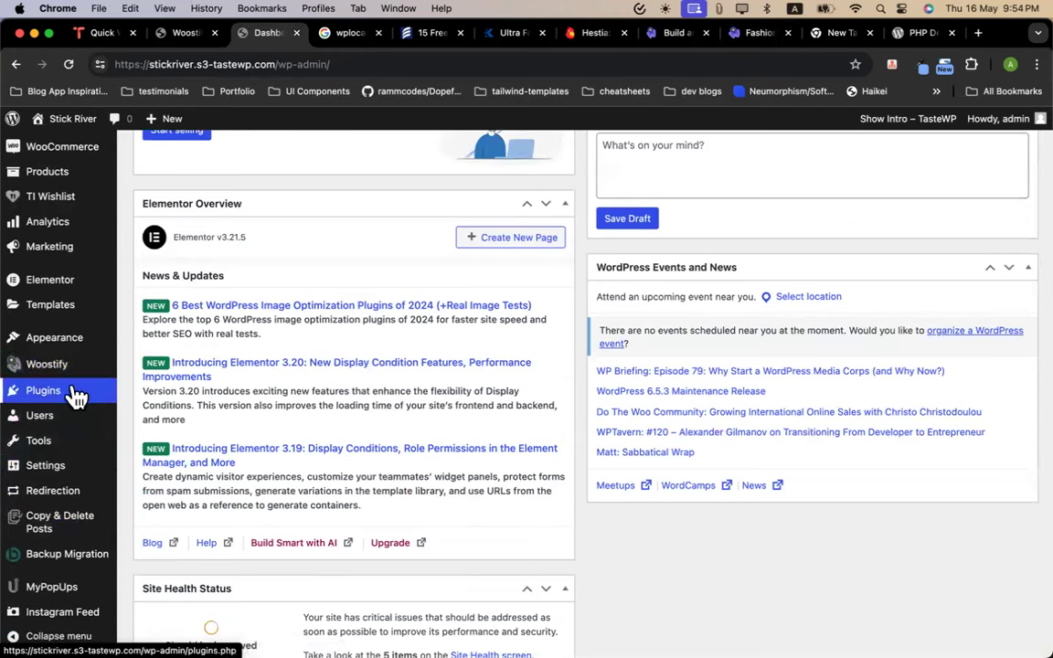
Open the Stick River storefront via Visit Site in a new tab and view it
mouse_move(69, 119)
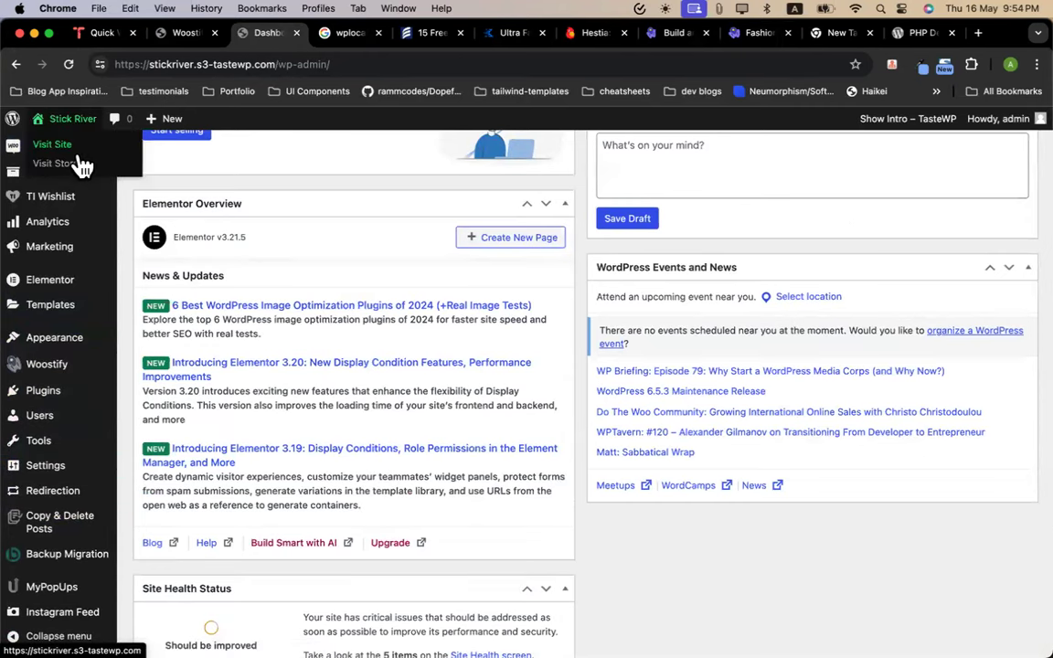
right_click(88, 136)
click(117, 142)
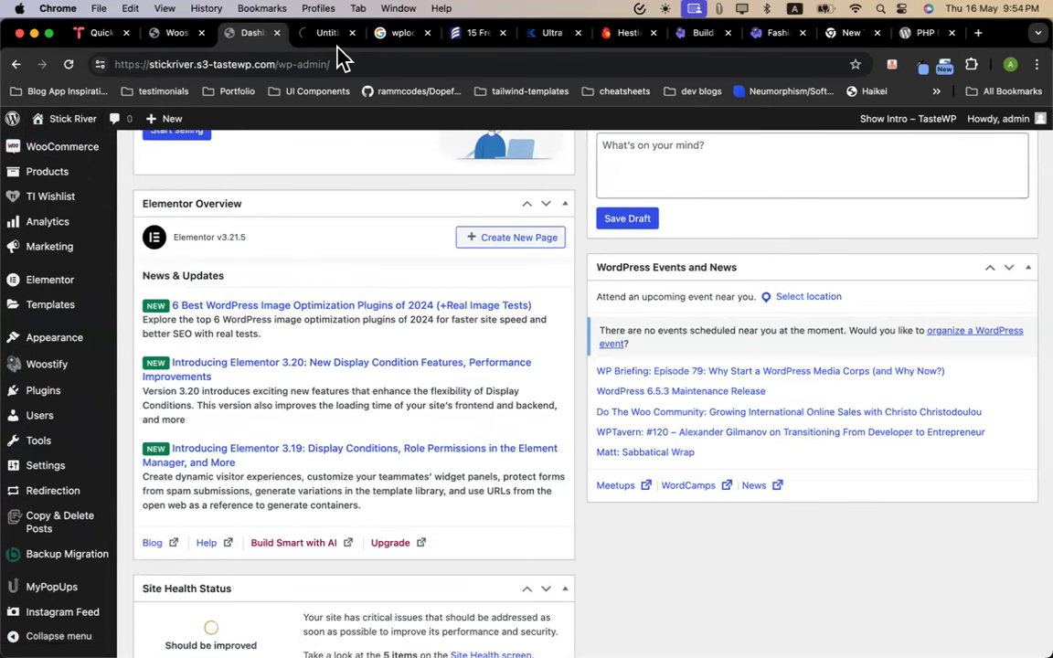
click(327, 35)
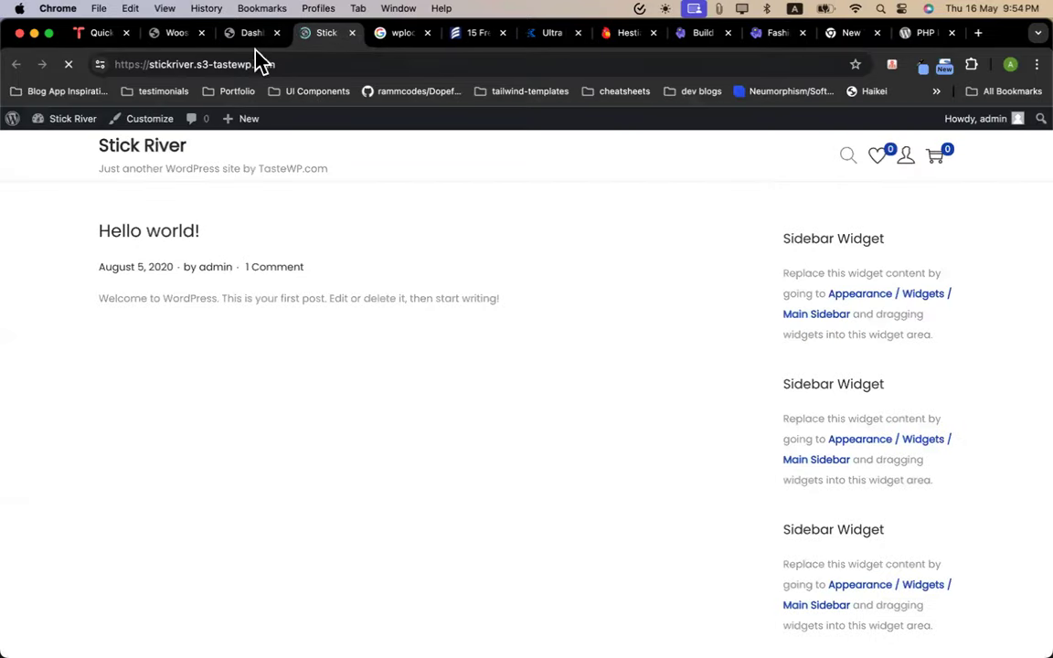
Back in the admin, go to Appearance > Themes and choose Add New Theme
click(254, 35)
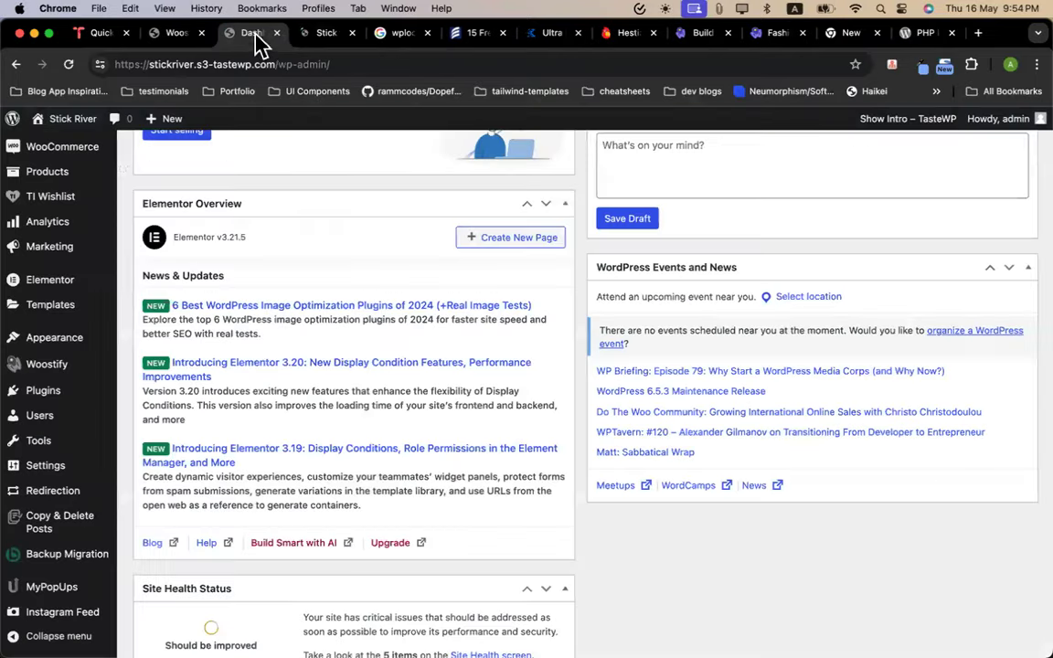
click(137, 341)
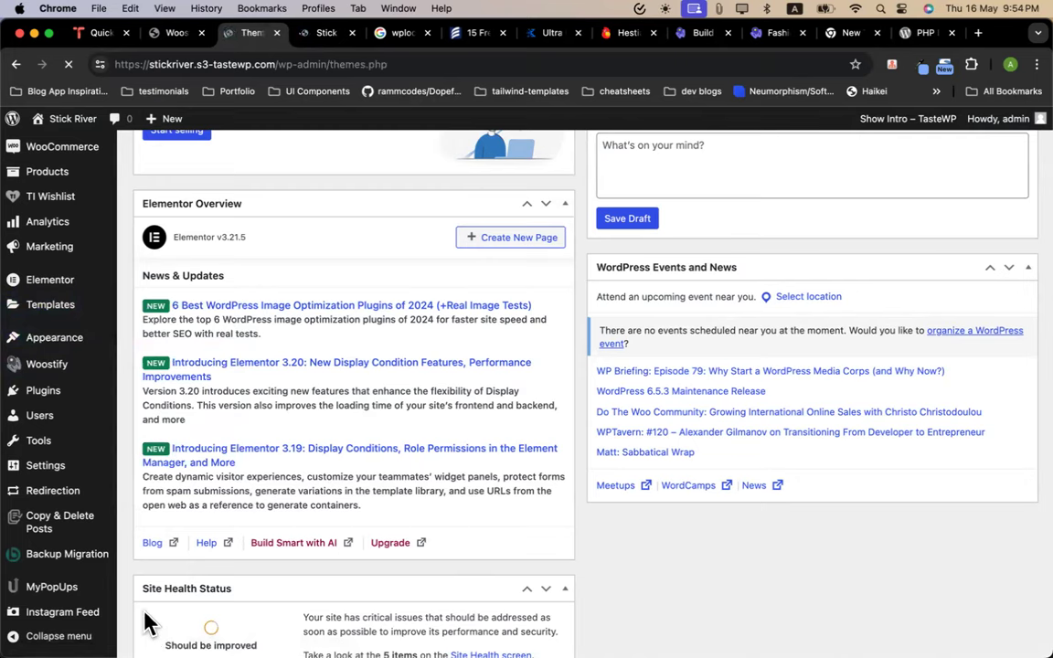
scroll(431, 322, down, 8)
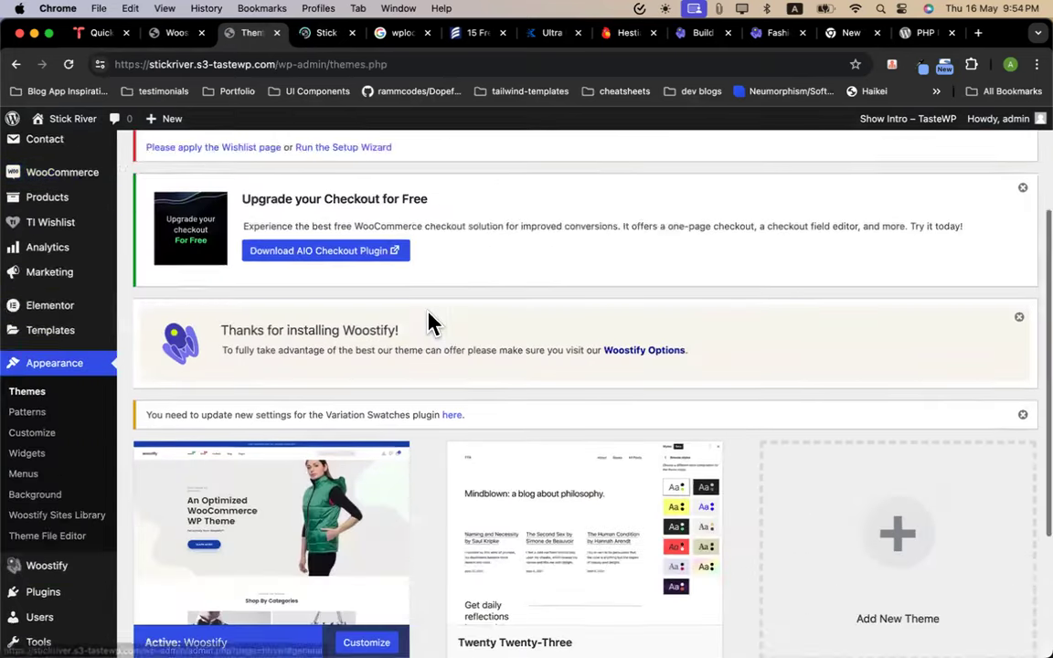
scroll(763, 263, up, 8)
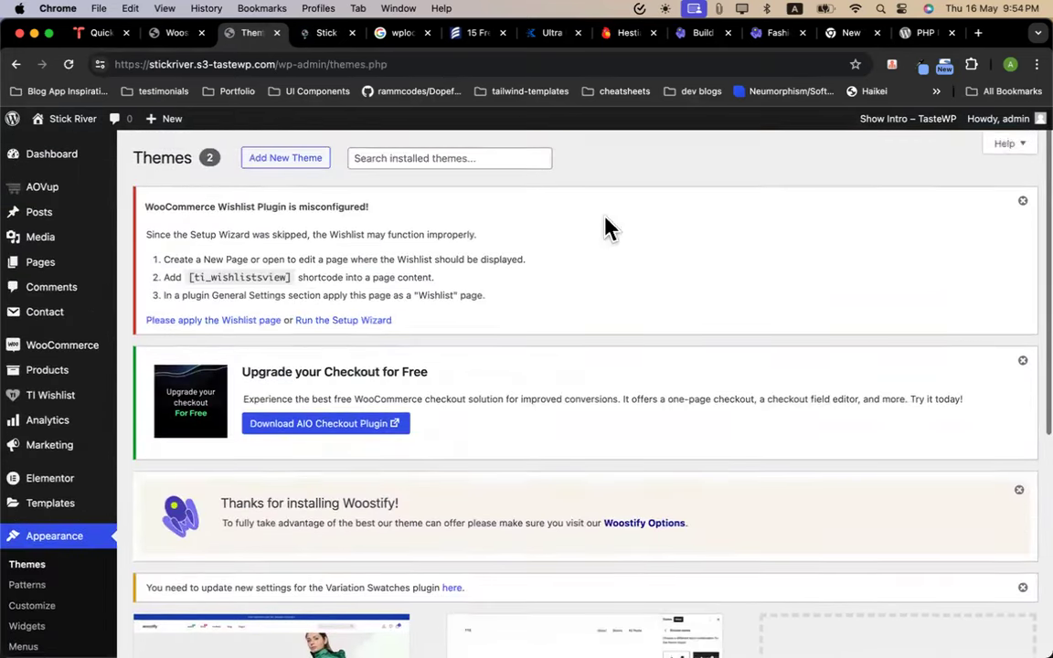
click(279, 157)
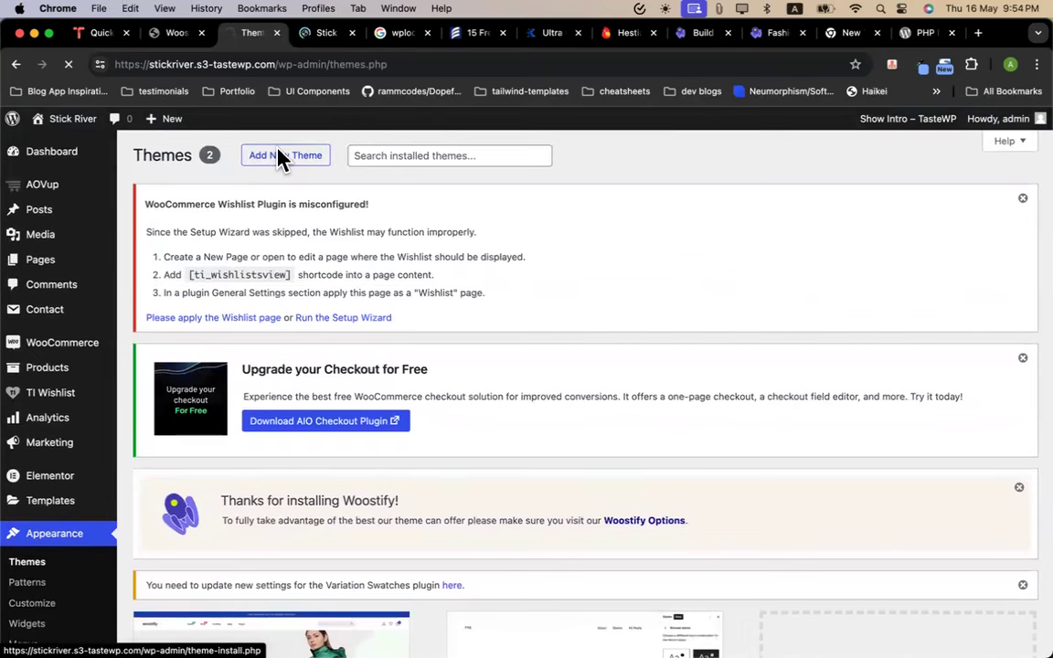
Search the theme directory for 'kadence', replacing the previous 'blocksy' search
scroll(493, 274, down, 5)
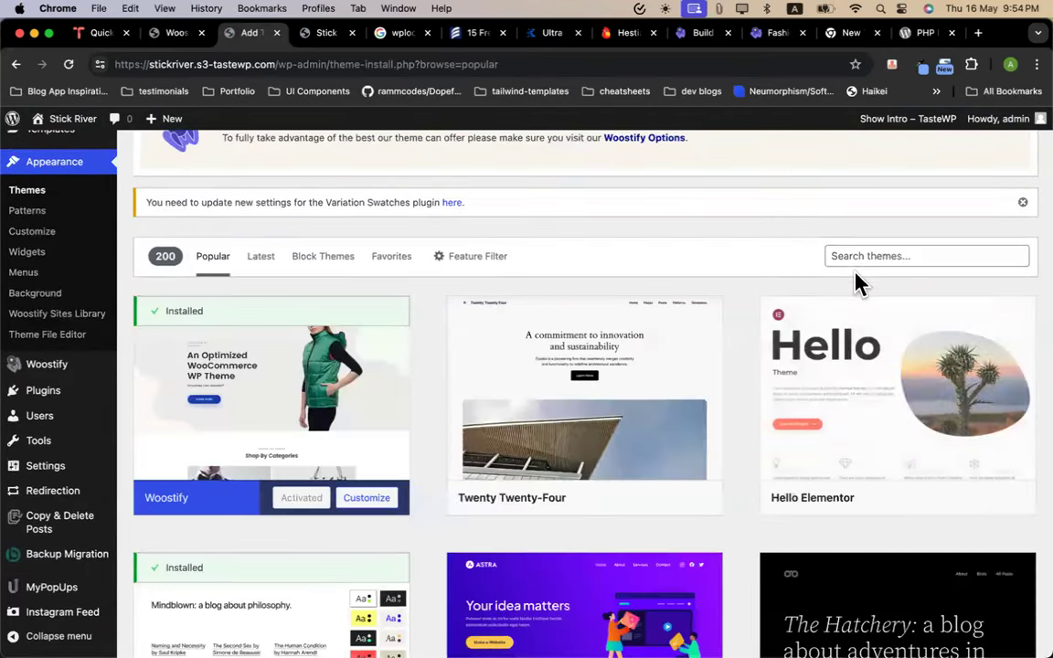
click(853, 260)
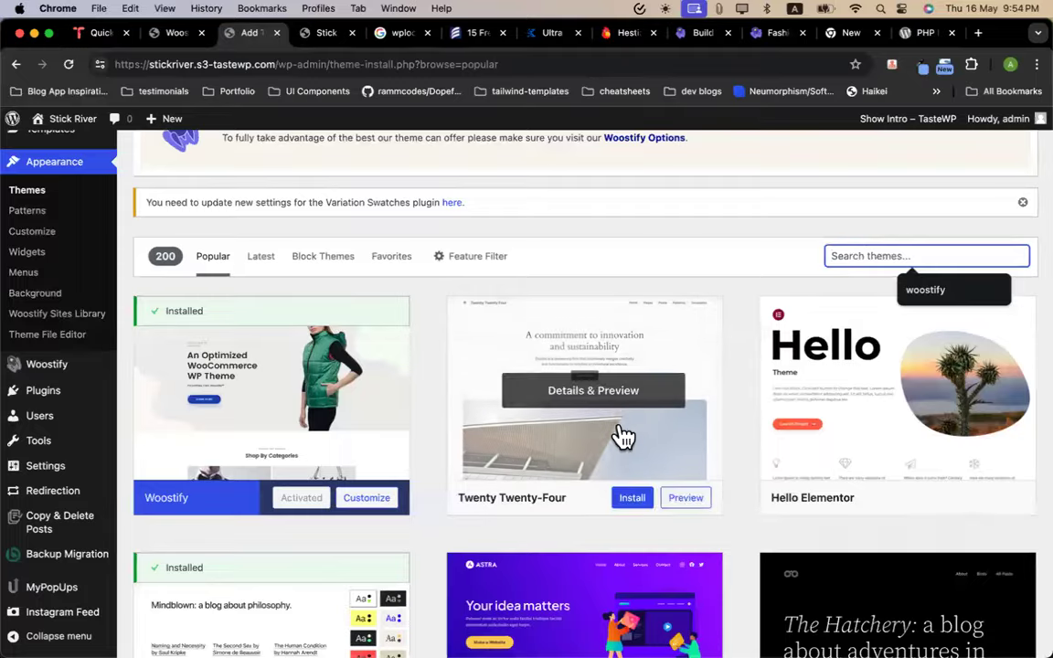
scroll(622, 437, down, 5)
scroll(904, 341, up, 6)
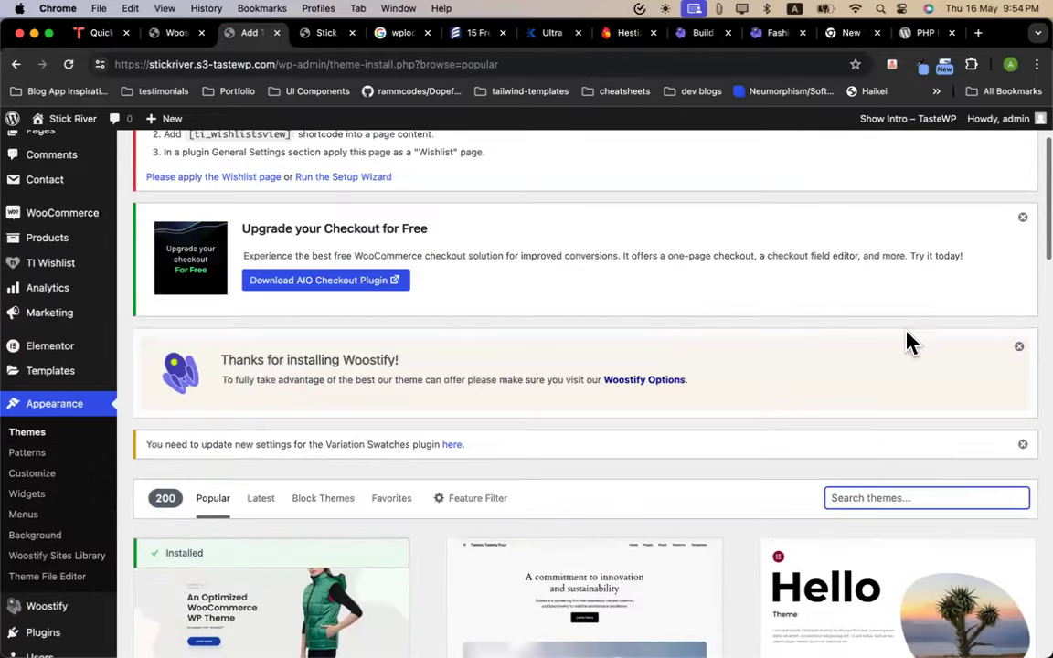
scroll(888, 439, down, 4)
scroll(847, 260, up, 2)
text(blocksy)
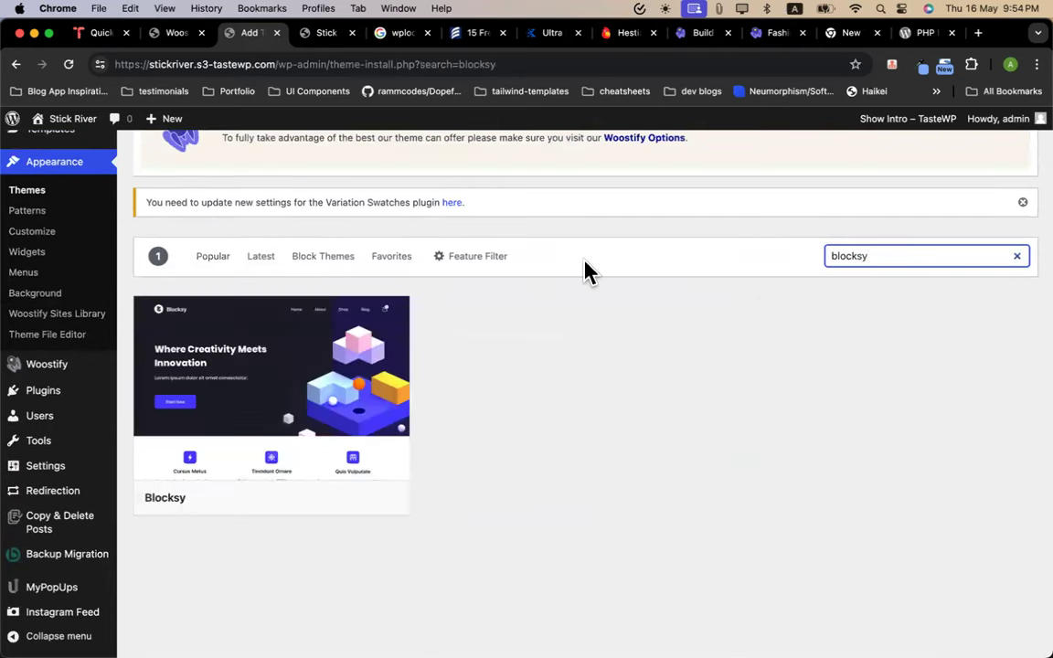
double_click(849, 257)
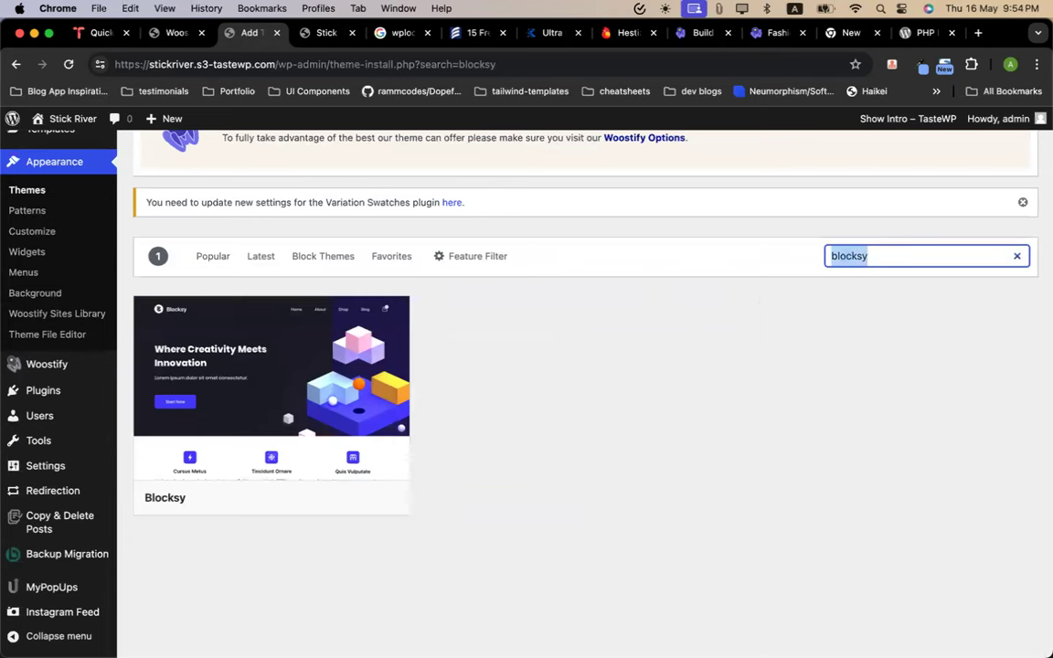
key(BackSpace)
text(ka)
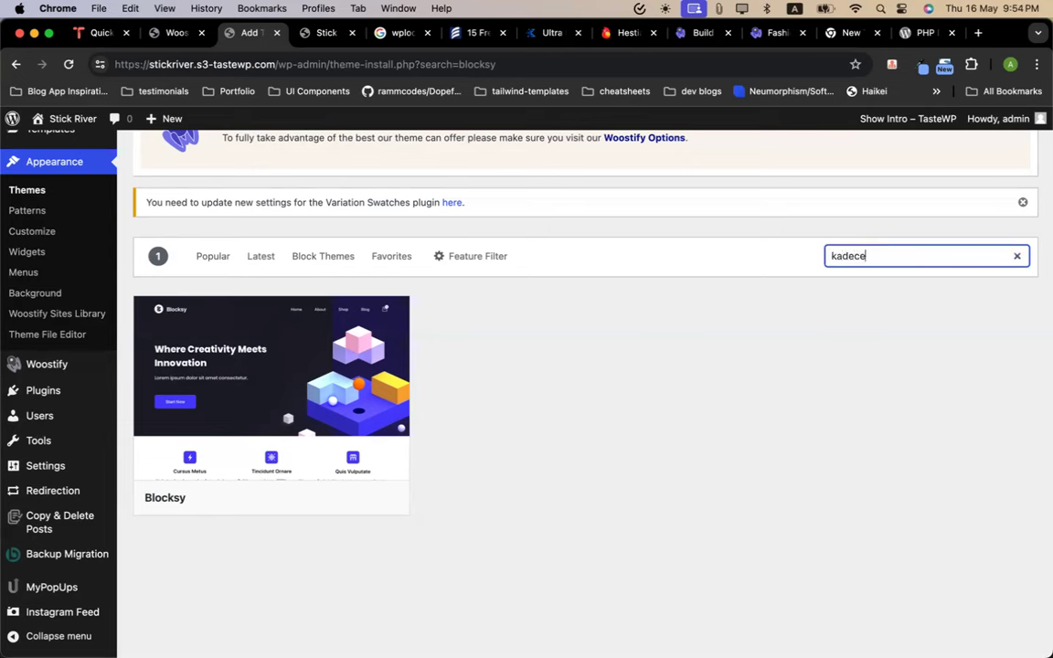
text(dece)
key(BackSpace)
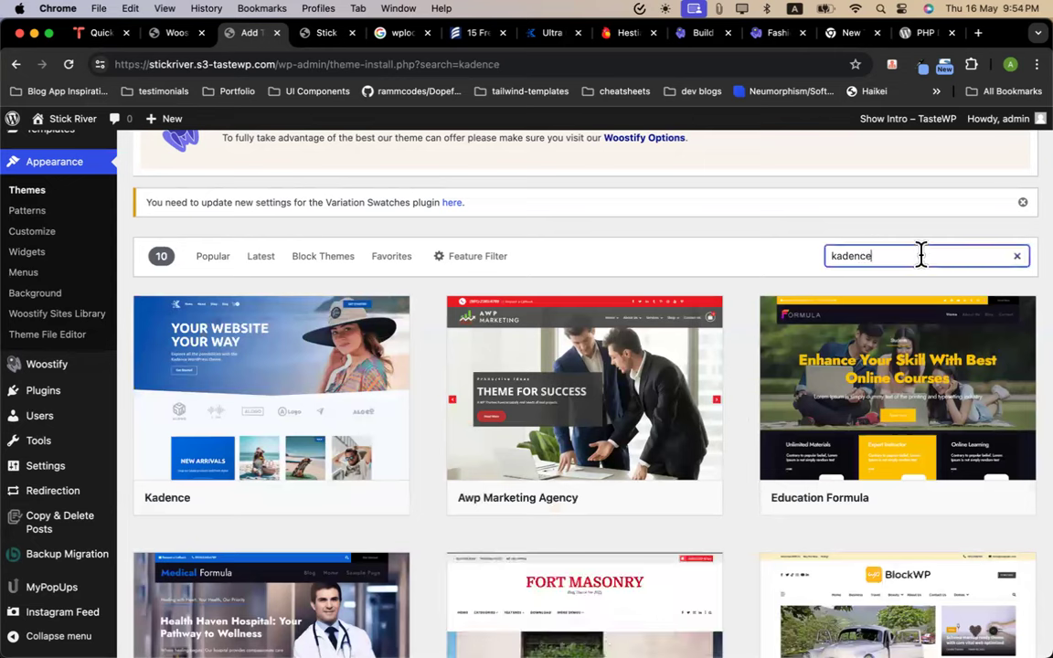
mouse_move(373, 460)
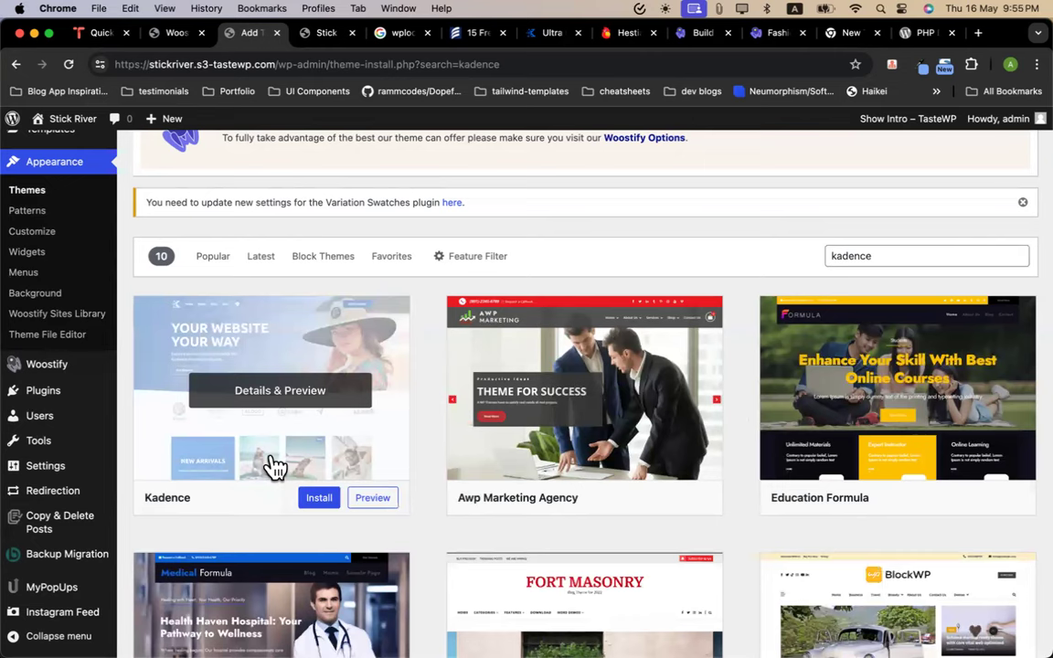
Install and activate the Kadence theme in place of Woostify, then go to Installed Plugins
click(318, 498)
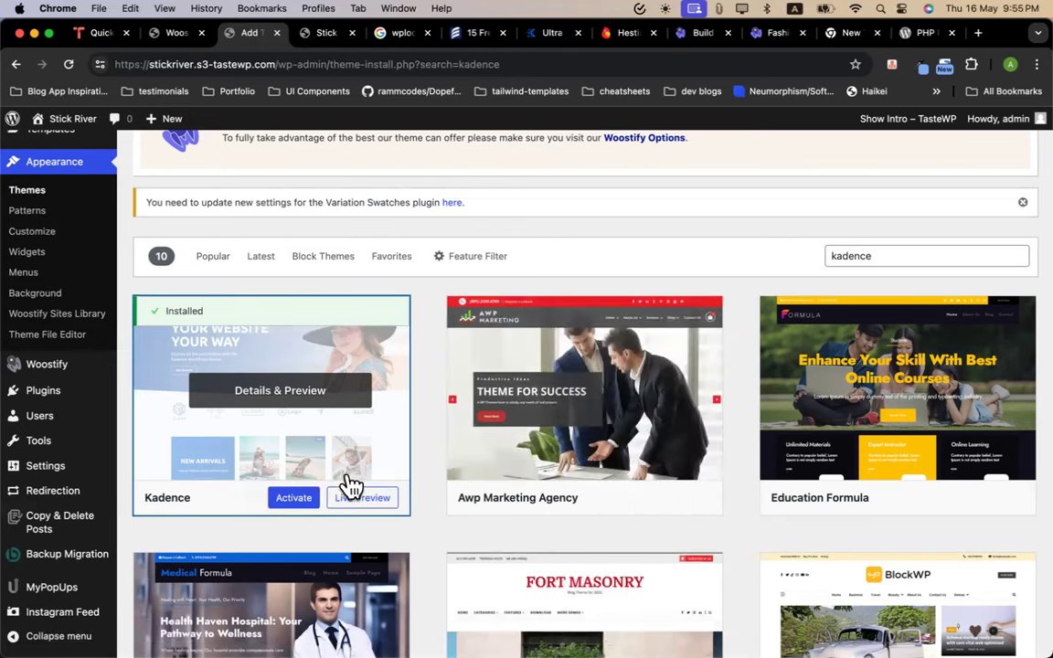
click(306, 500)
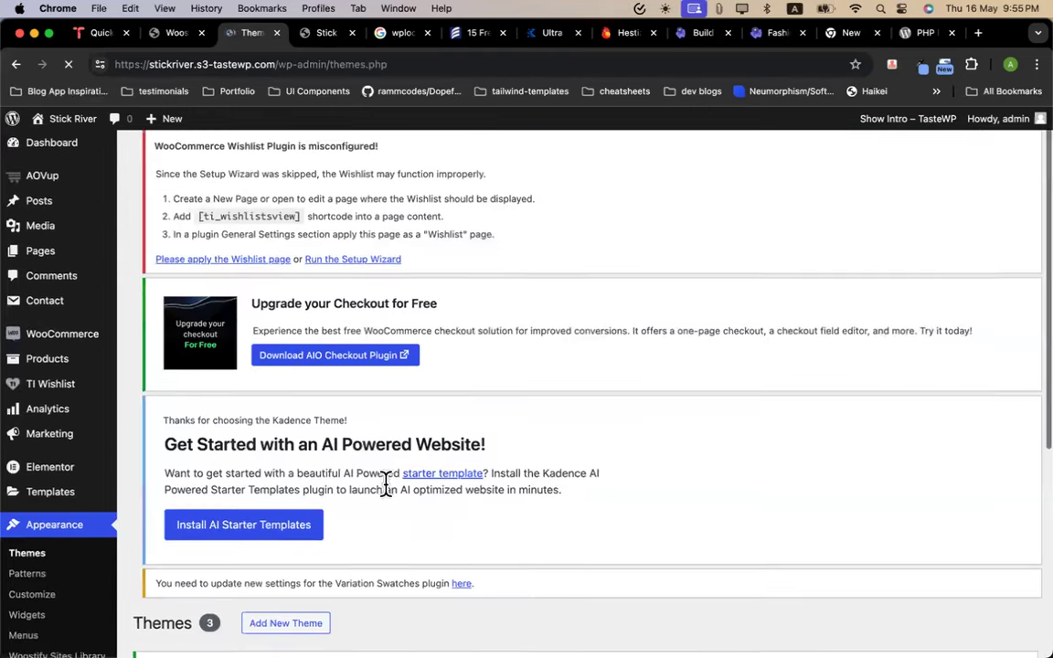
scroll(387, 495, down, 1)
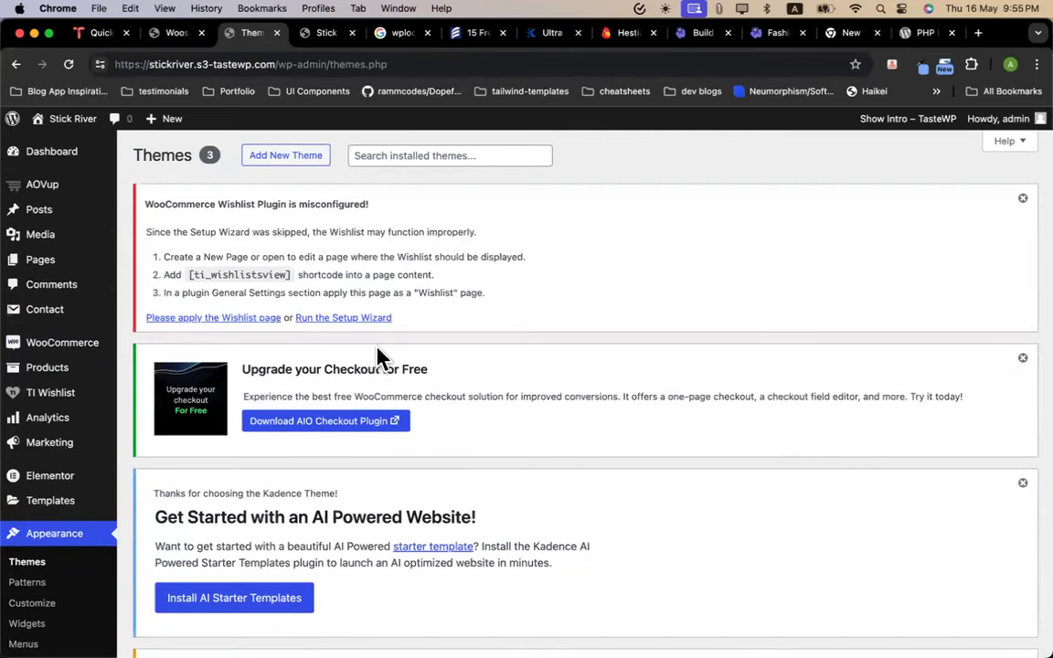
scroll(347, 364, down, 6)
scroll(205, 329, up, 2)
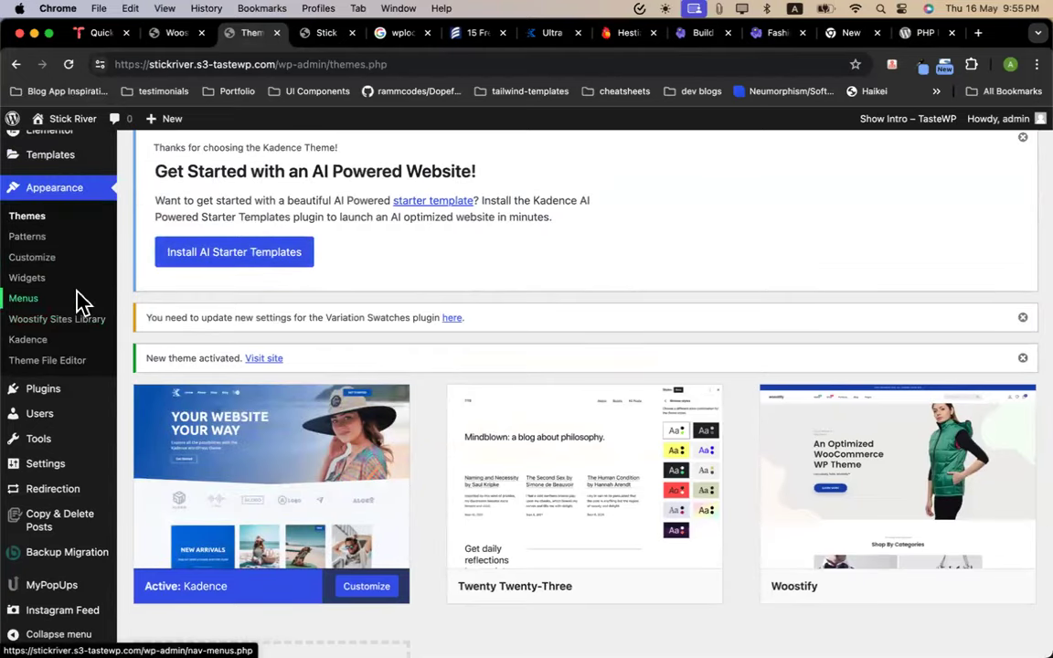
scroll(102, 350, up, 1)
scroll(103, 350, up, 1)
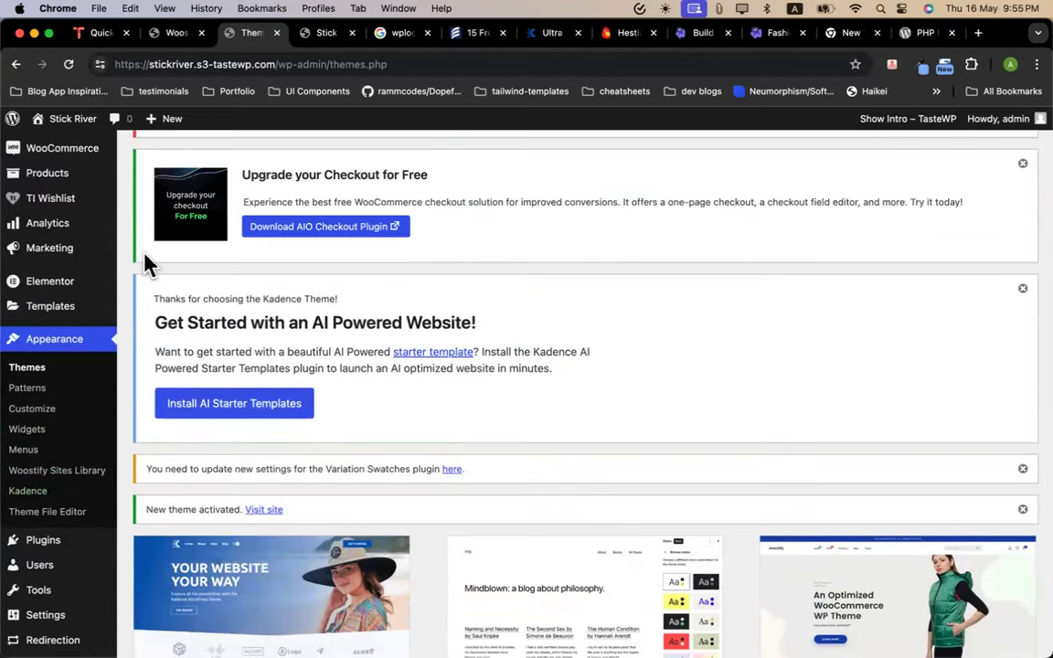
scroll(91, 228, up, 3)
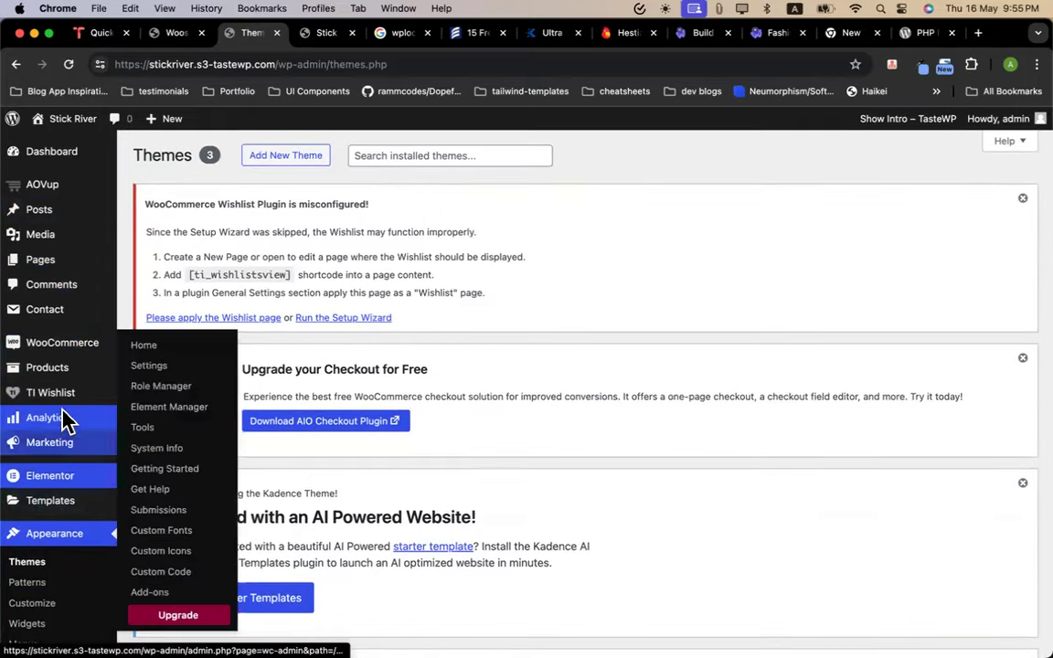
scroll(73, 412, down, 4)
click(132, 432)
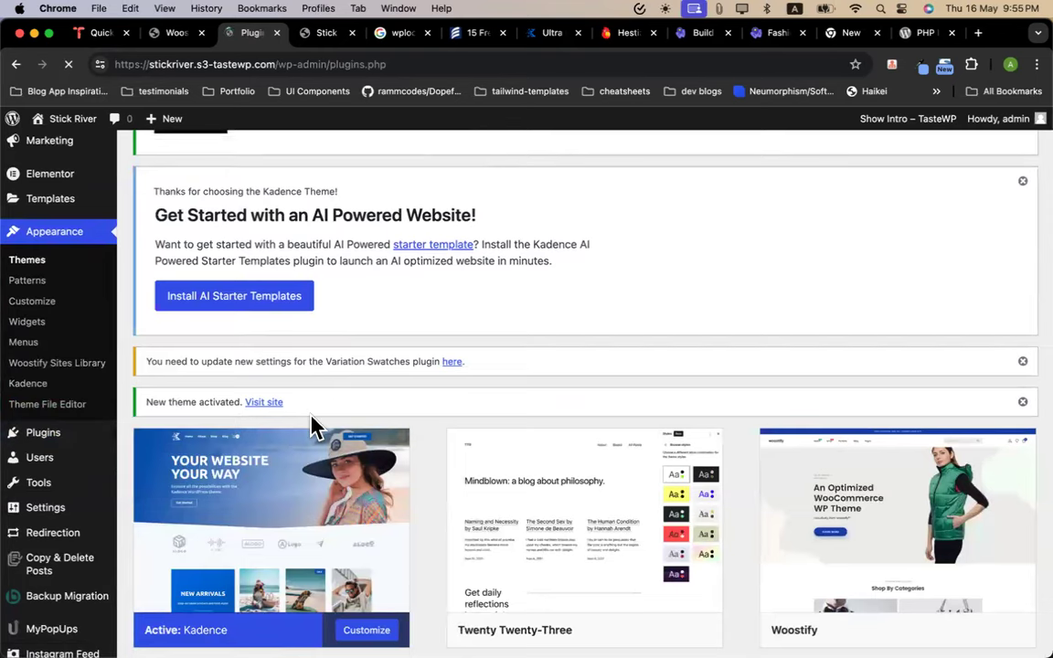
Select all 11 installed plugins and deactivate them with the bulk action
scroll(292, 456, down, 5)
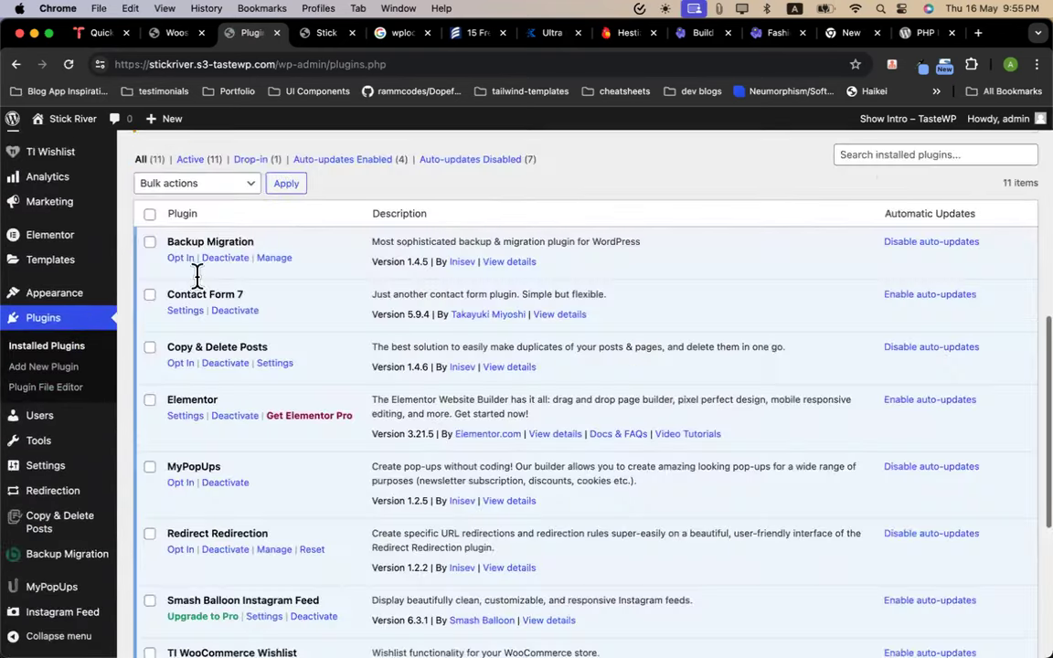
click(149, 213)
scroll(235, 375, down, 5)
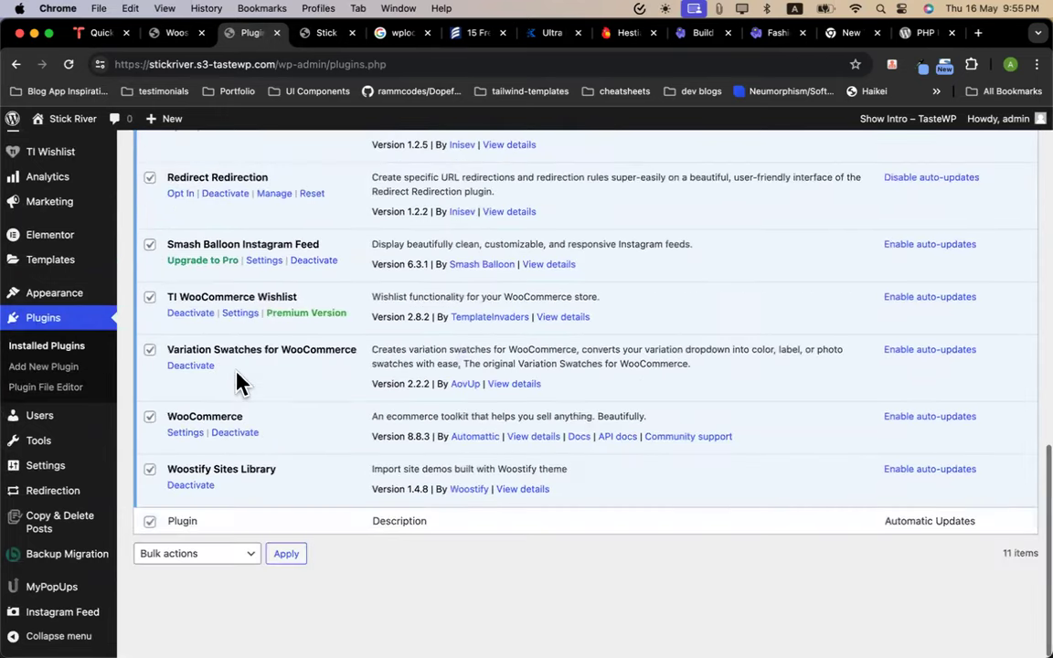
click(235, 579)
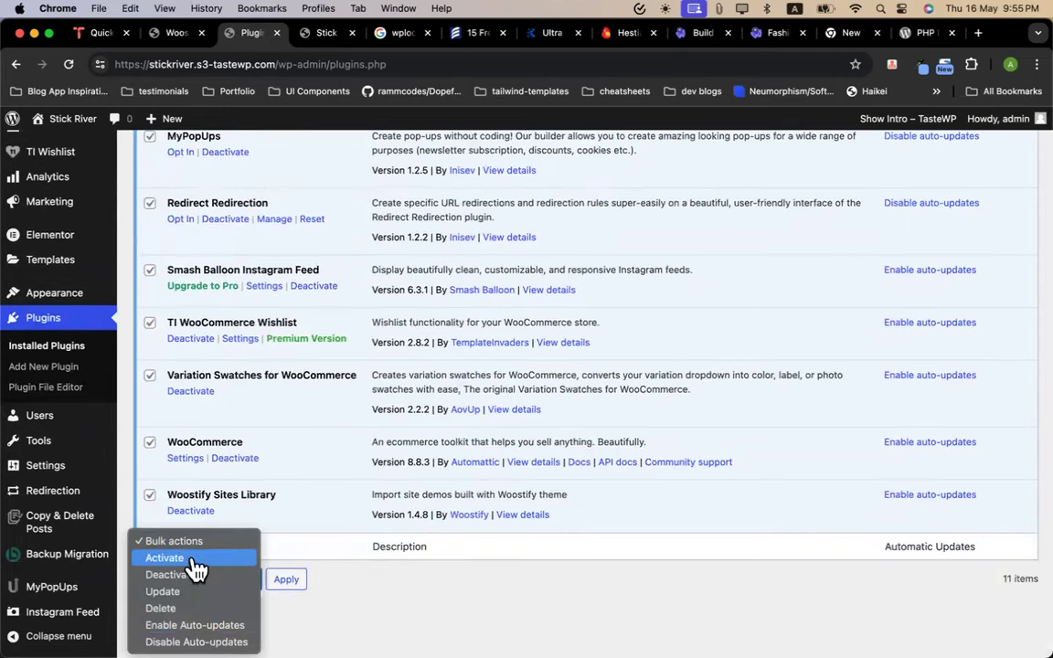
click(190, 574)
click(289, 585)
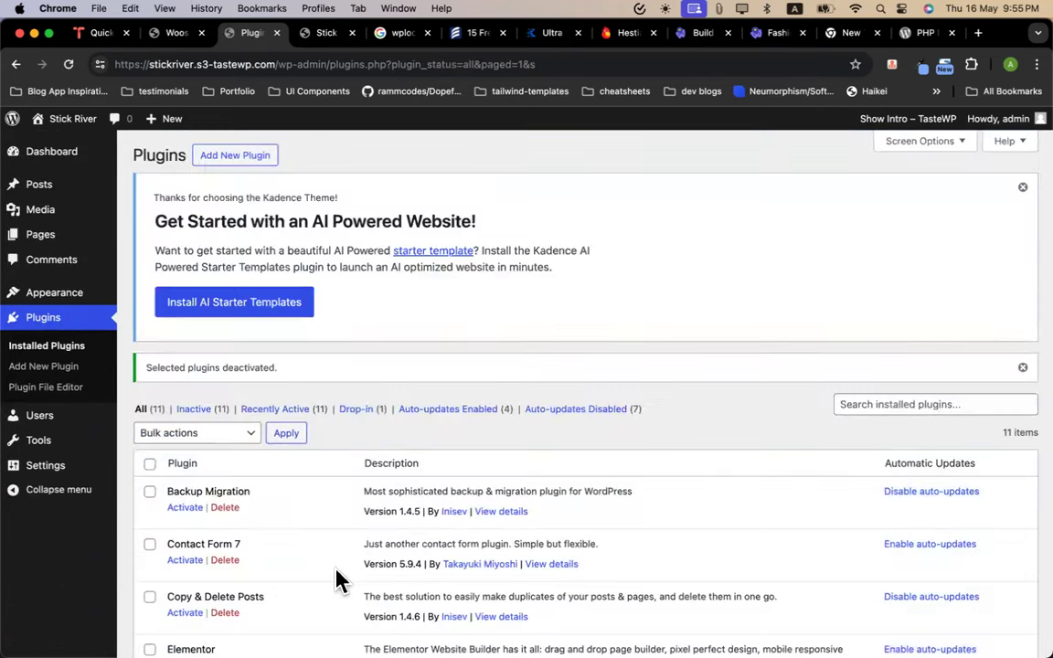
Open the Kadence theme page from the Appearance menu
scroll(237, 402, up, 4)
scroll(208, 338, up, 3)
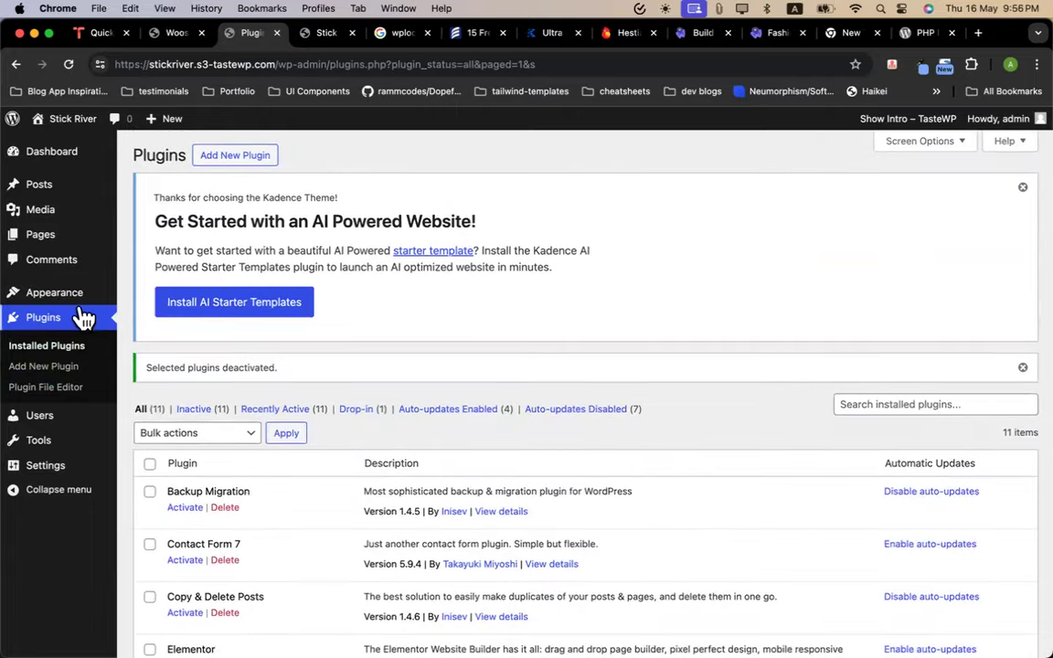
mouse_move(78, 306)
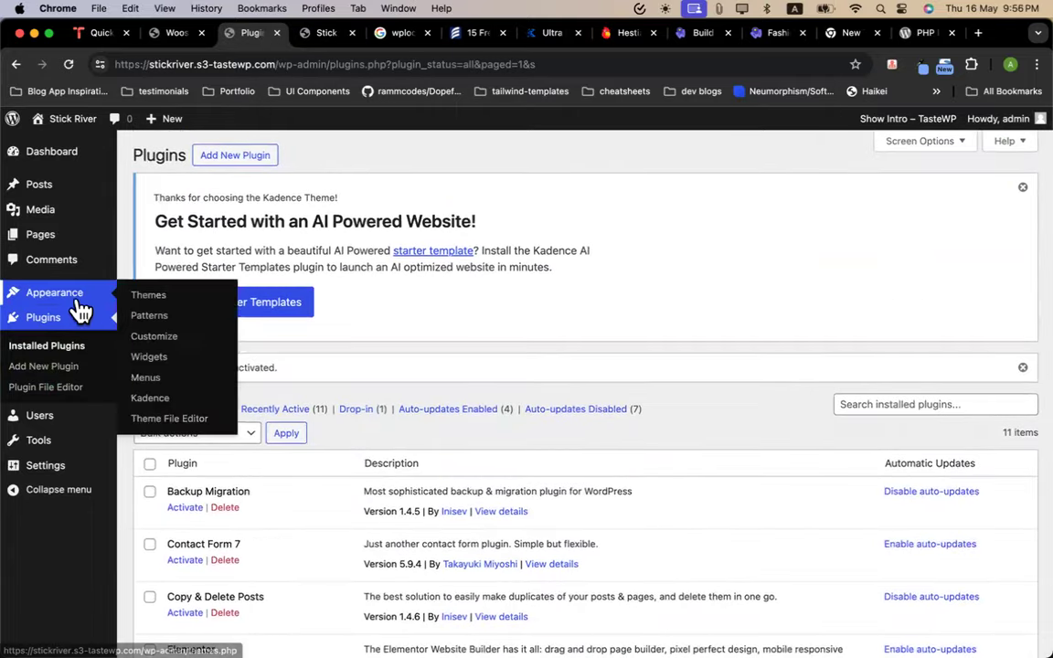
click(159, 401)
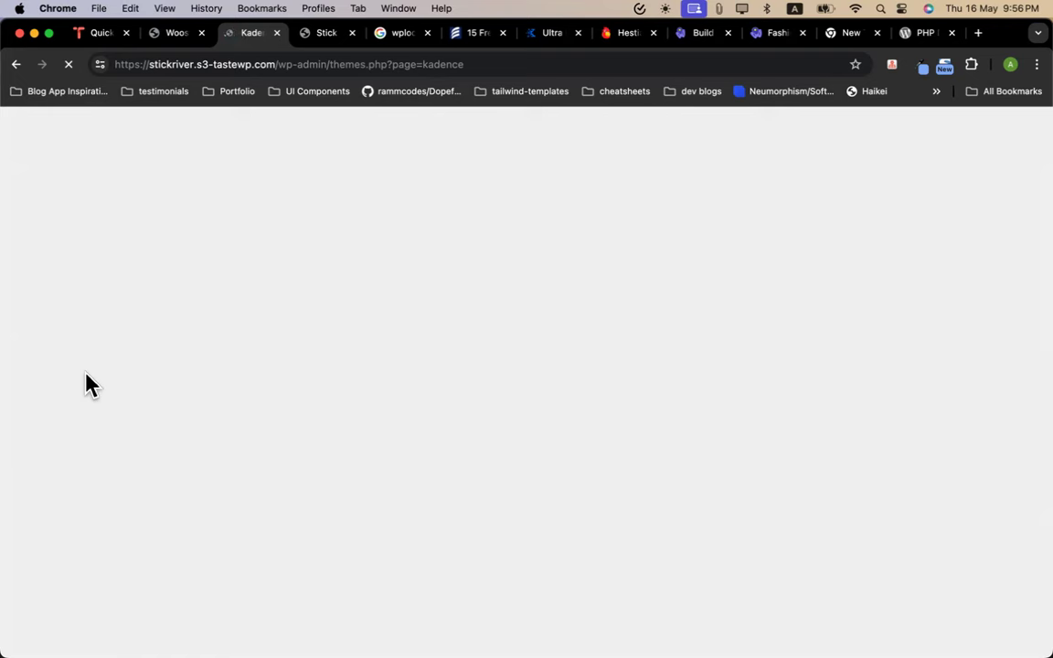
Close the live site tab and install Kadence Starter Templates from the Starter Templates section
click(336, 37)
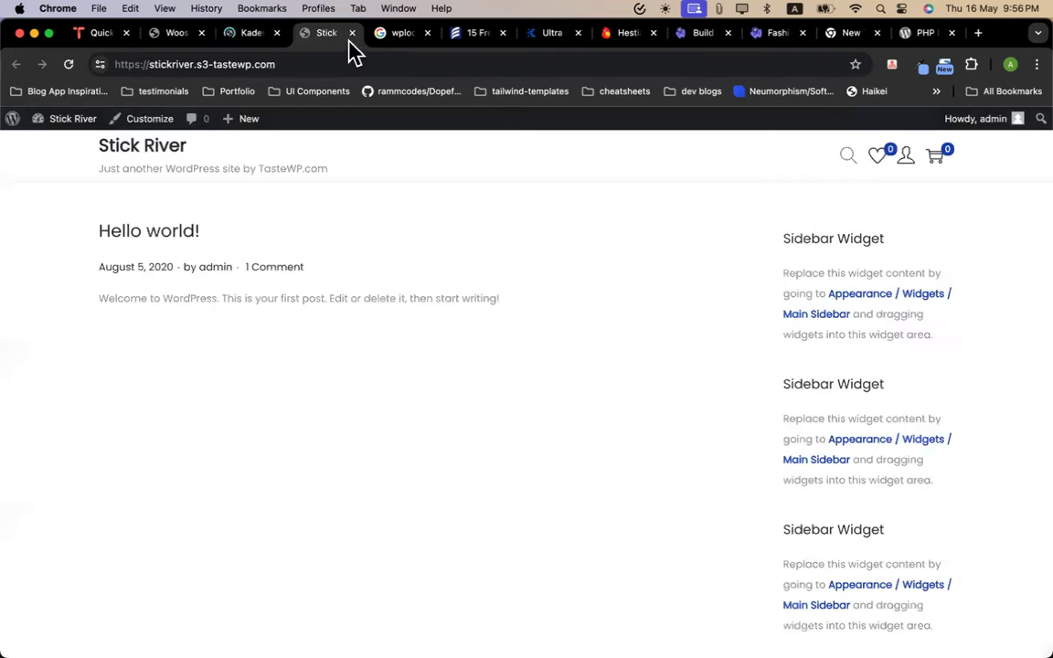
click(353, 35)
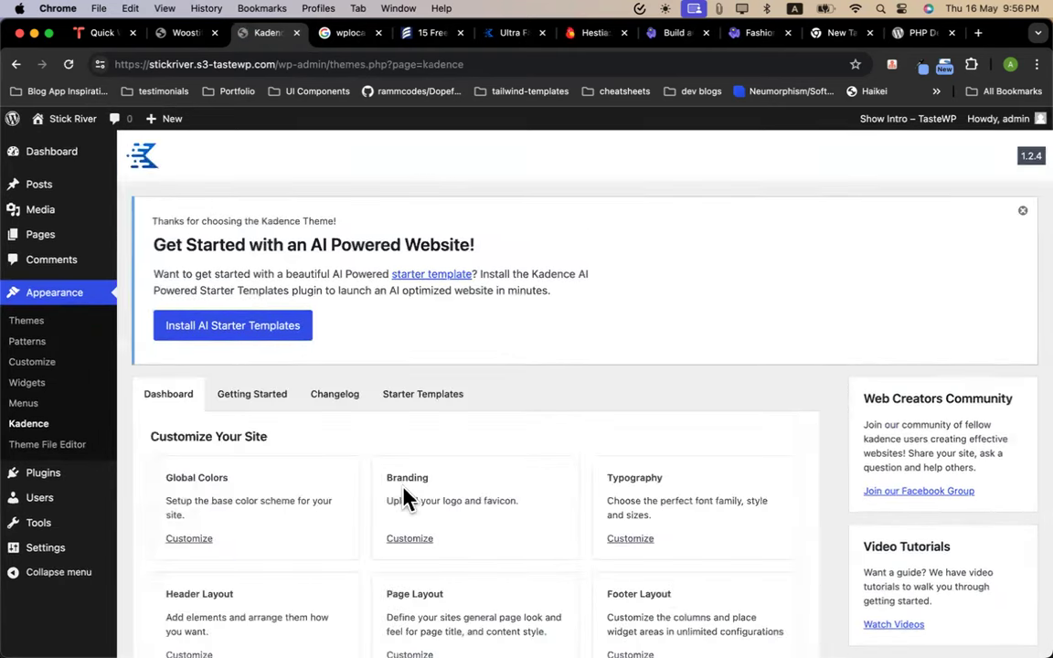
click(259, 369)
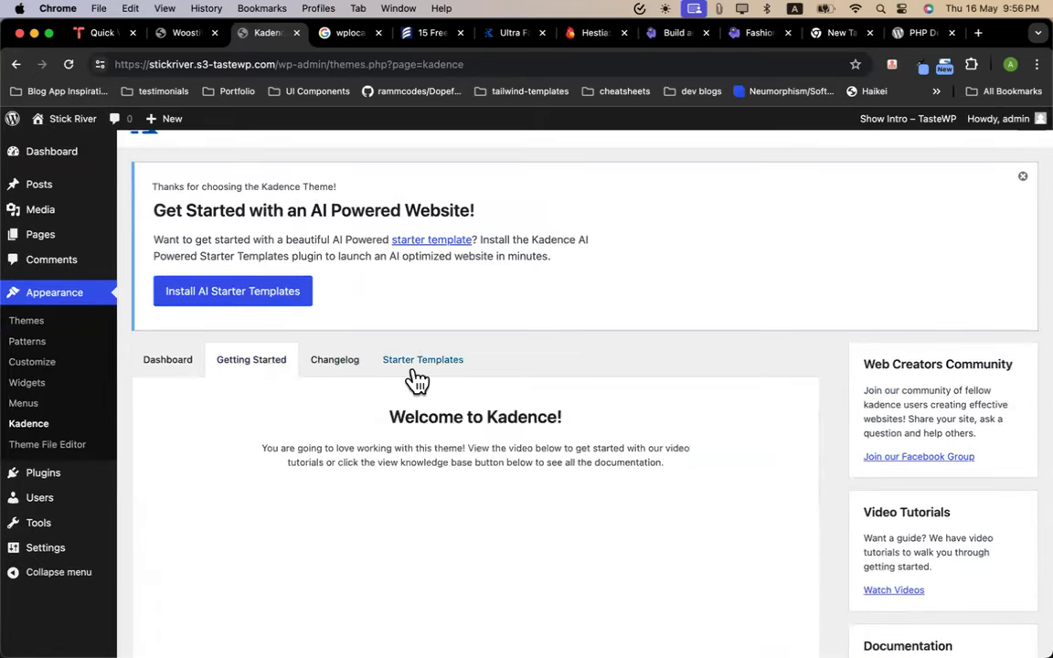
click(417, 373)
scroll(476, 388, down, 5)
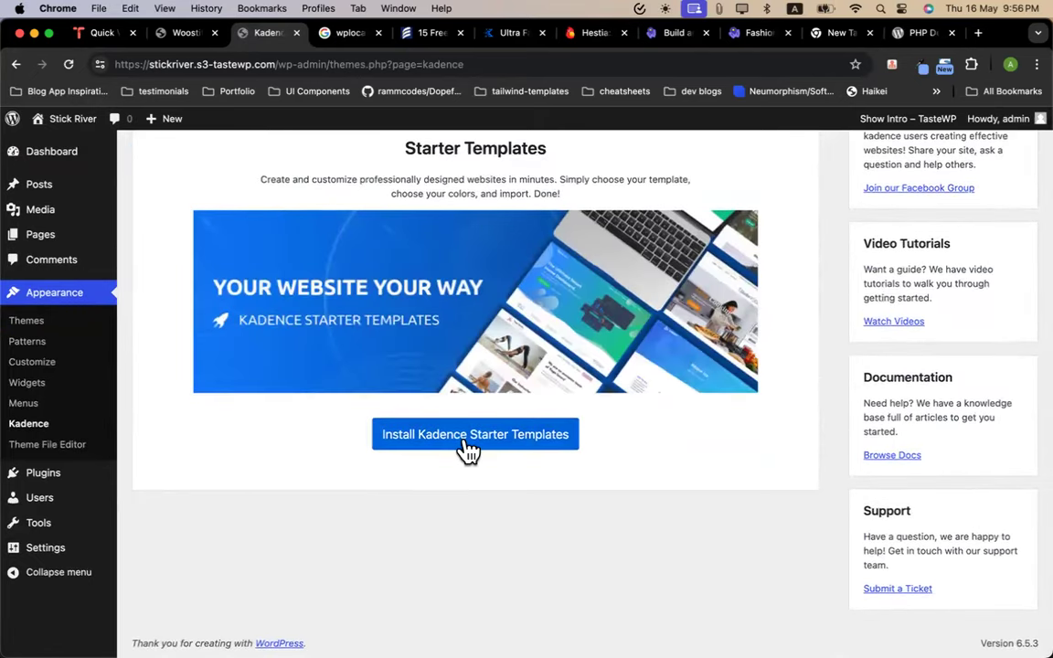
click(467, 448)
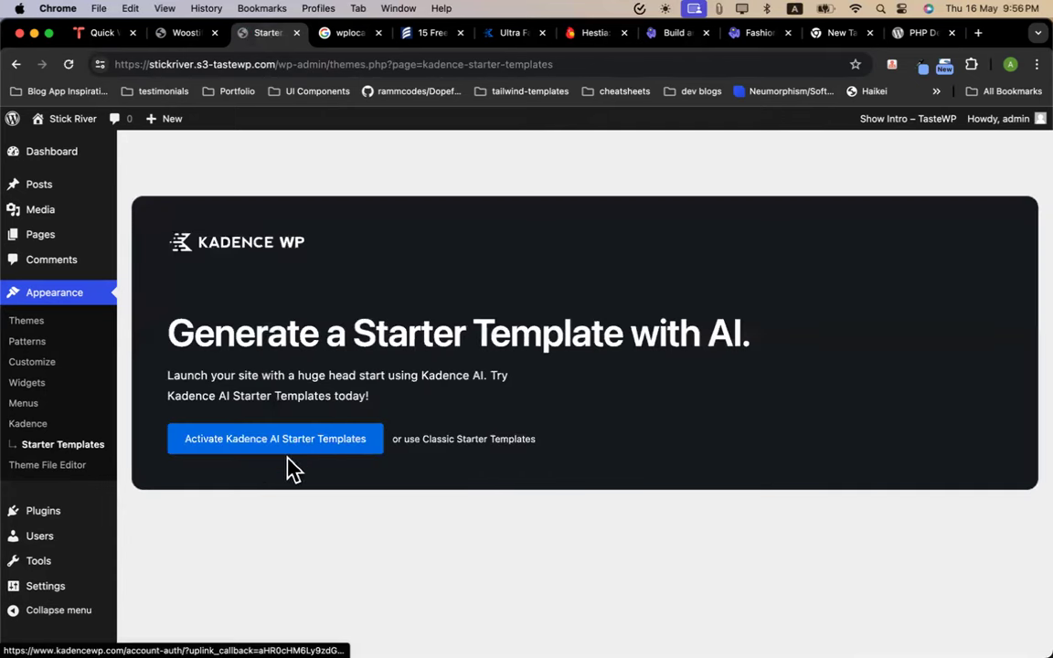
Switch to classic starter templates, filter them to Elementor, and choose the Print Shop template
click(436, 442)
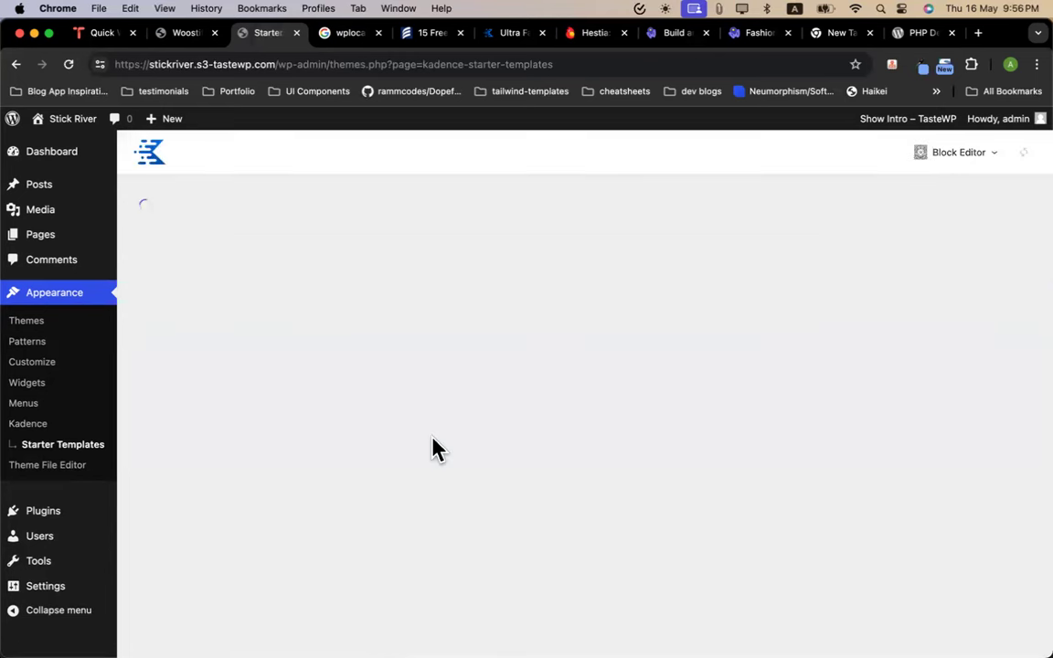
click(967, 157)
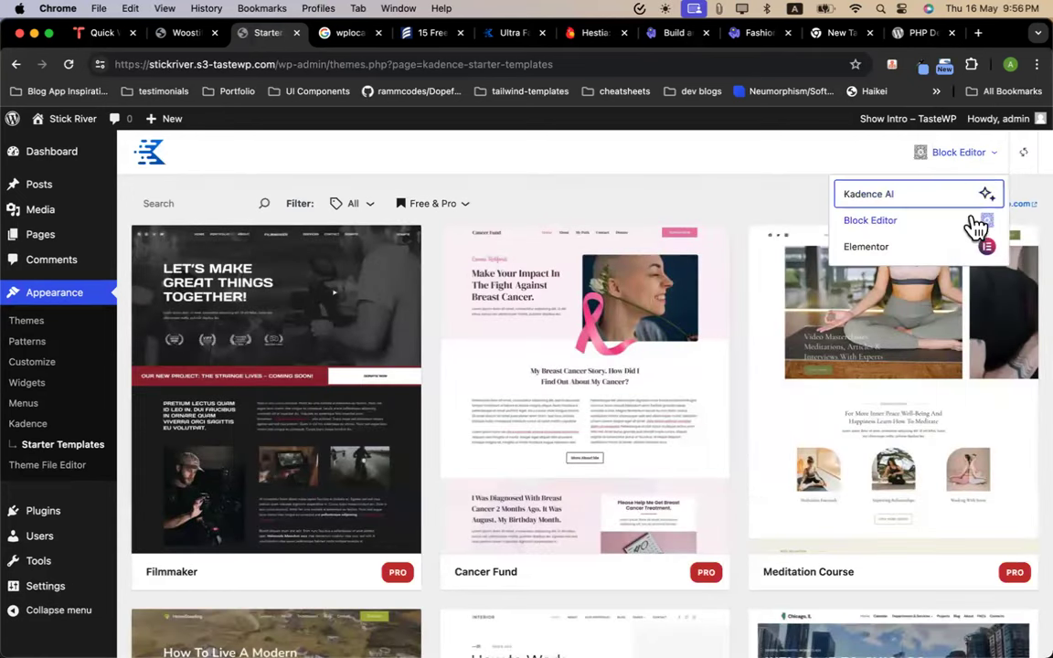
click(956, 246)
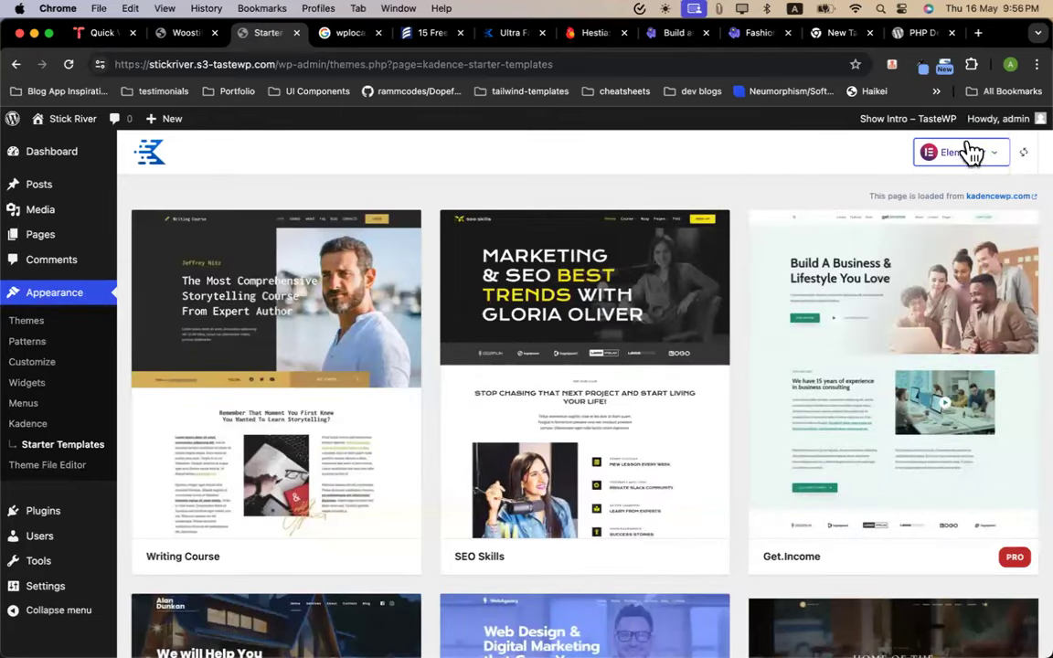
scroll(385, 425, down, 10)
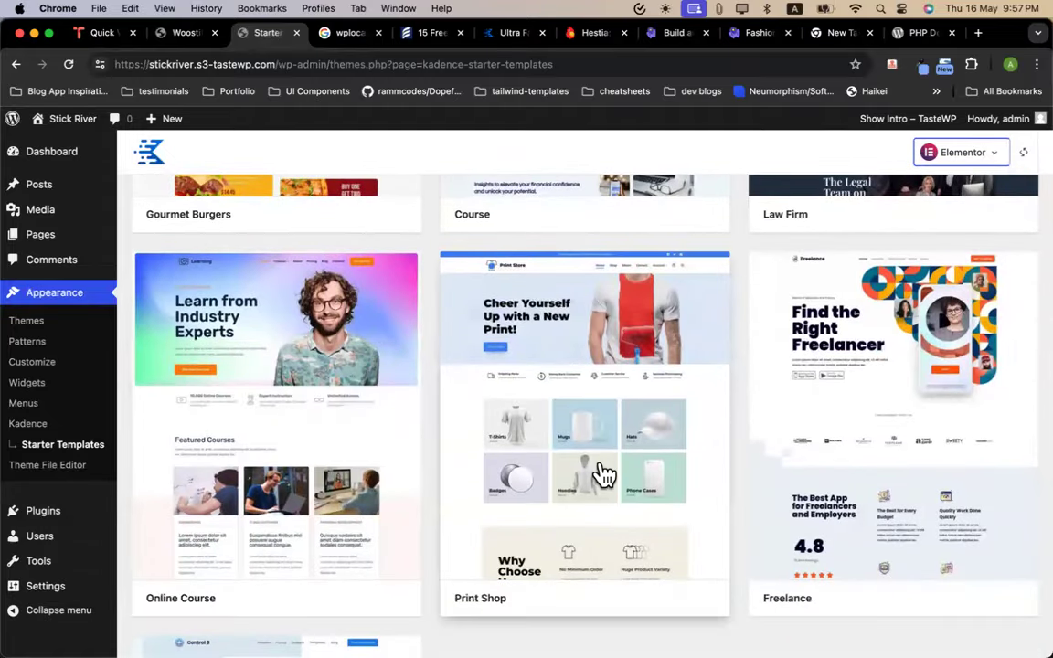
scroll(604, 474, down, 5)
scroll(548, 480, up, 10)
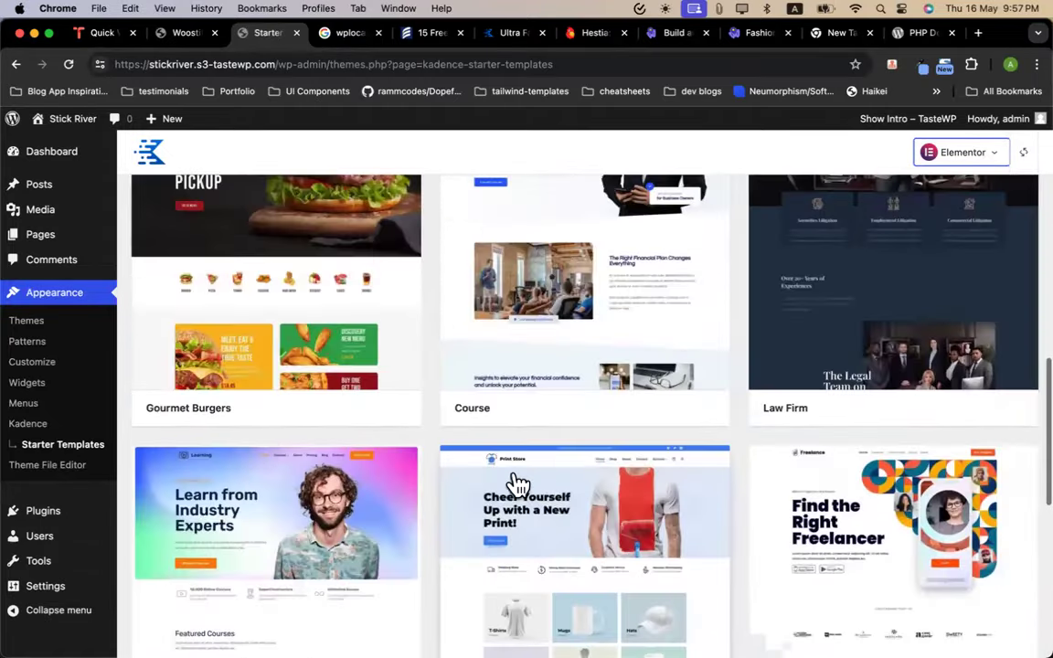
scroll(649, 493, up, 5)
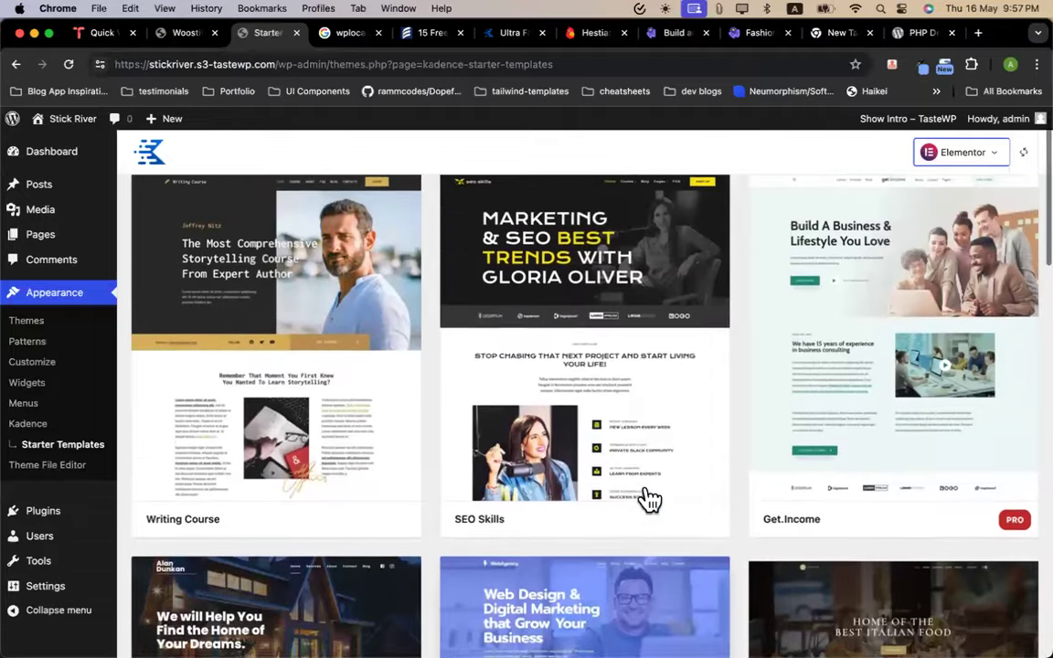
scroll(649, 498, down, 10)
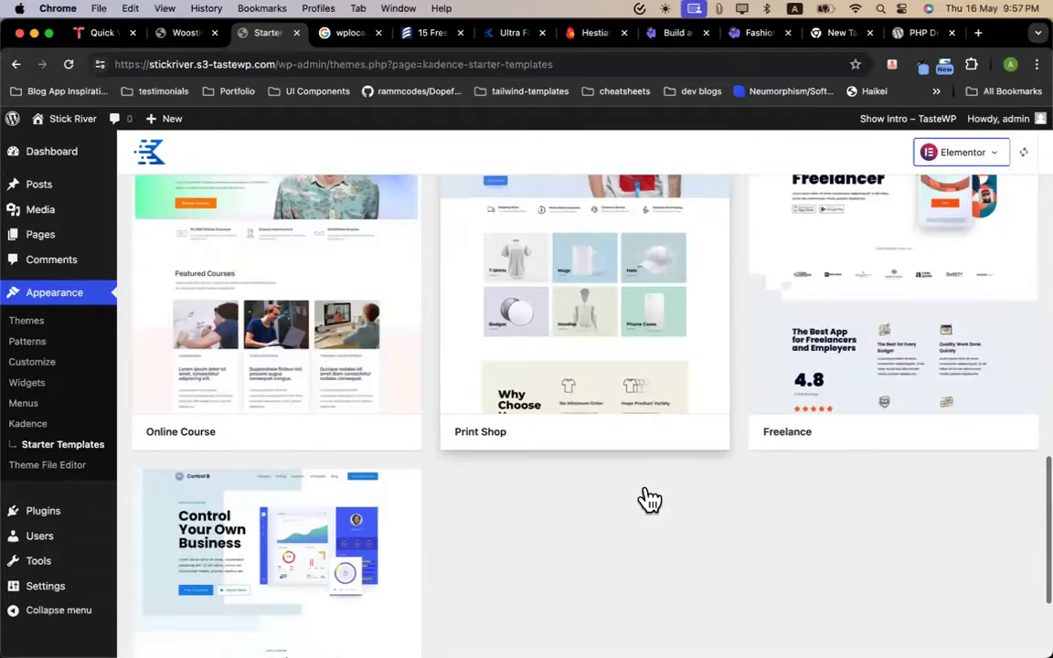
click(631, 372)
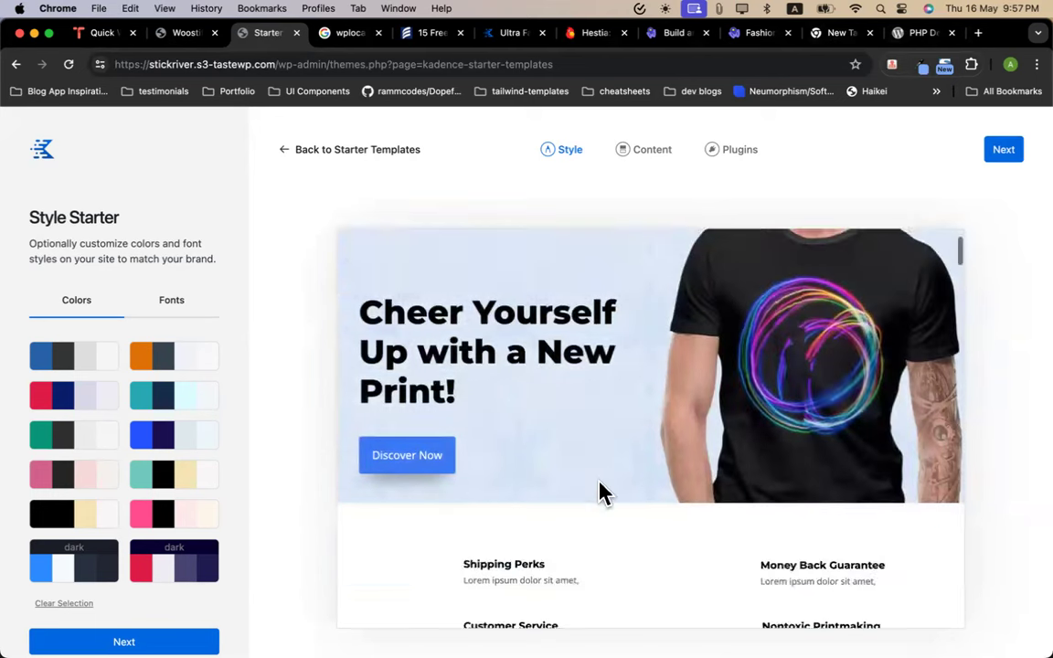
Preview the orange and teal colour palettes on the Print Shop template
scroll(585, 418, down, 10)
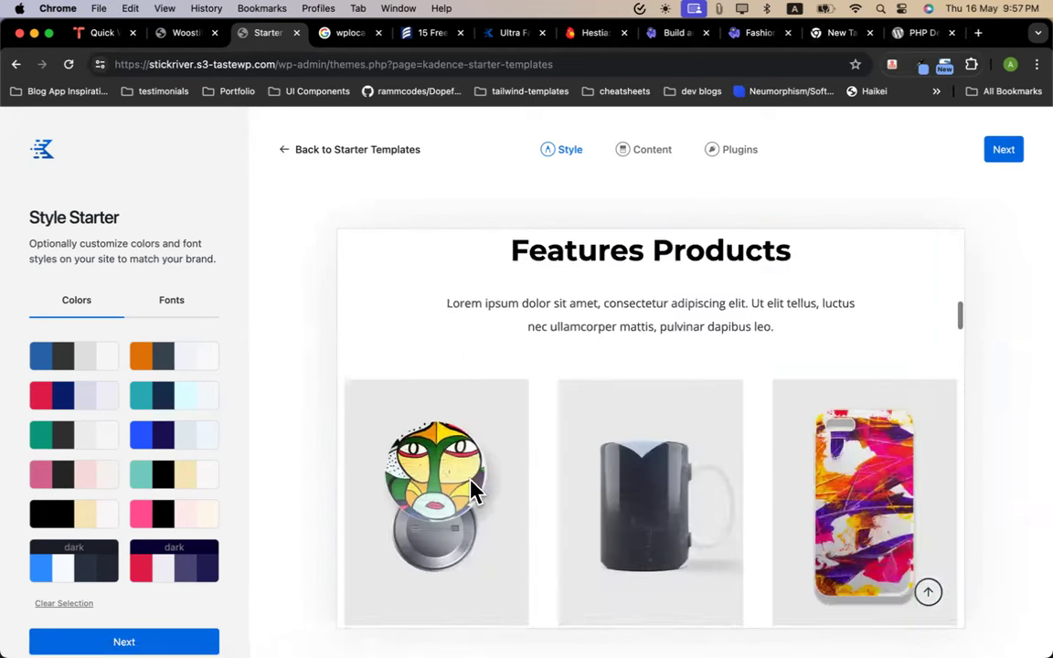
scroll(472, 490, down, 3)
click(424, 576)
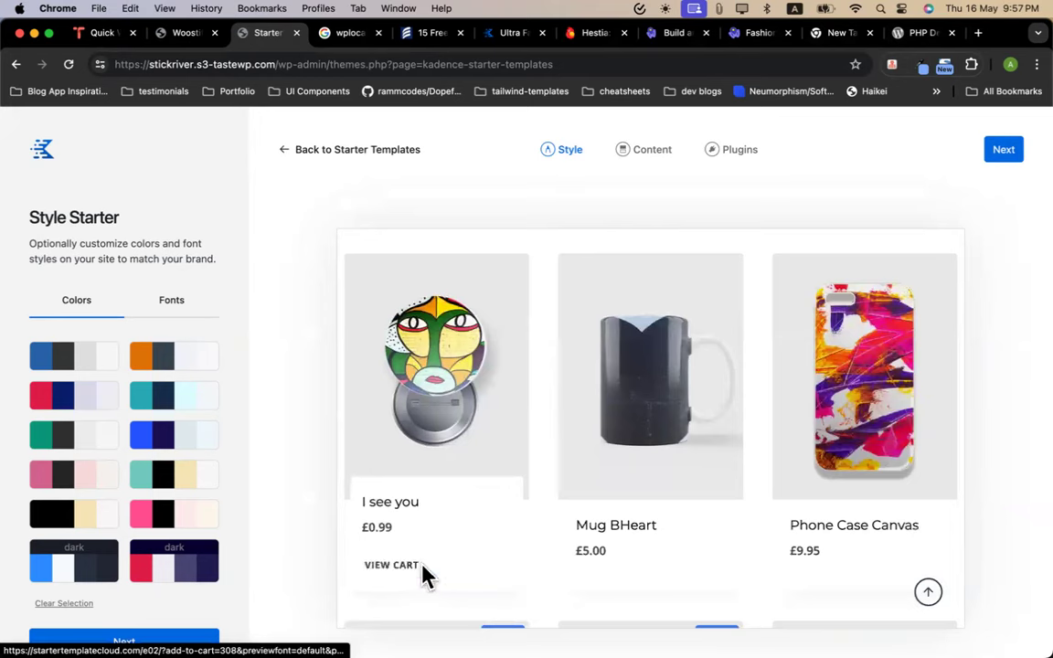
scroll(686, 465, up, 12)
scroll(630, 446, down, 4)
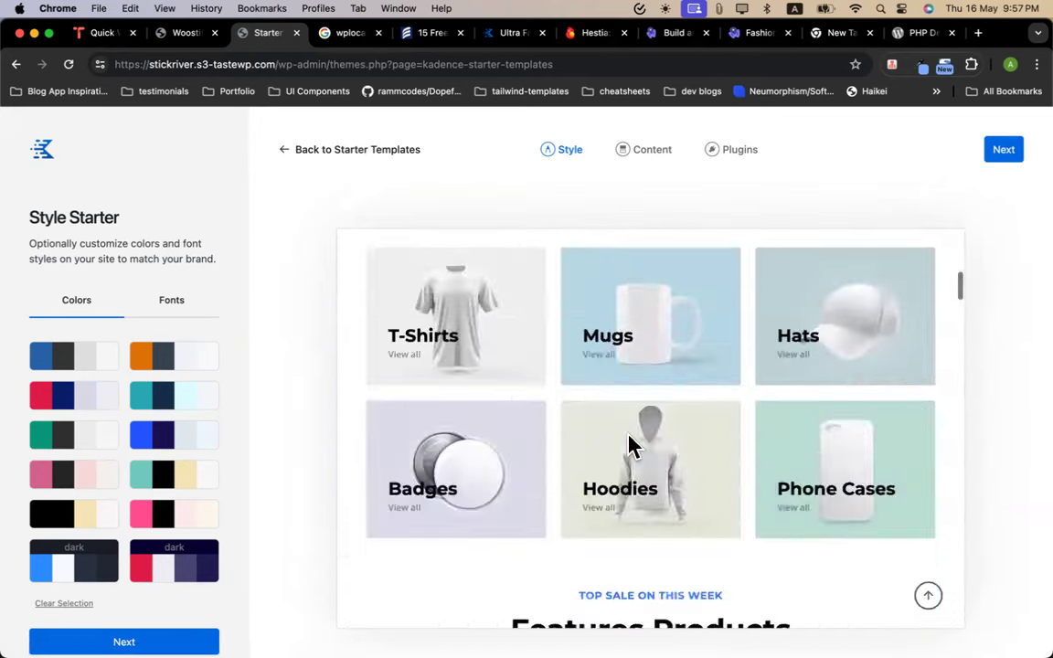
scroll(630, 445, down, 15)
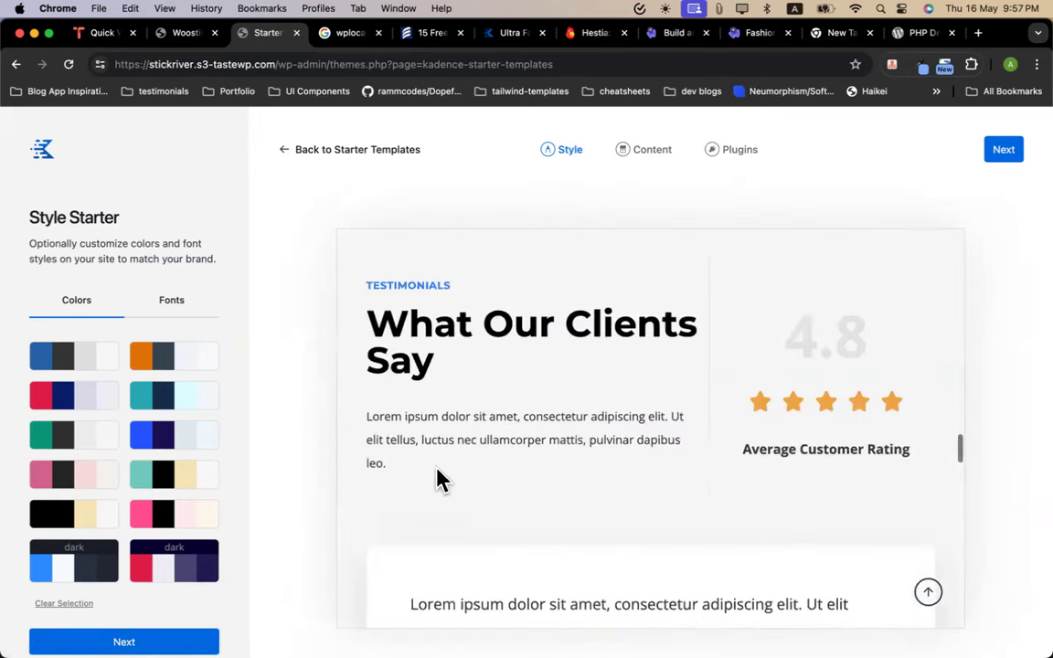
scroll(442, 481, up, 15)
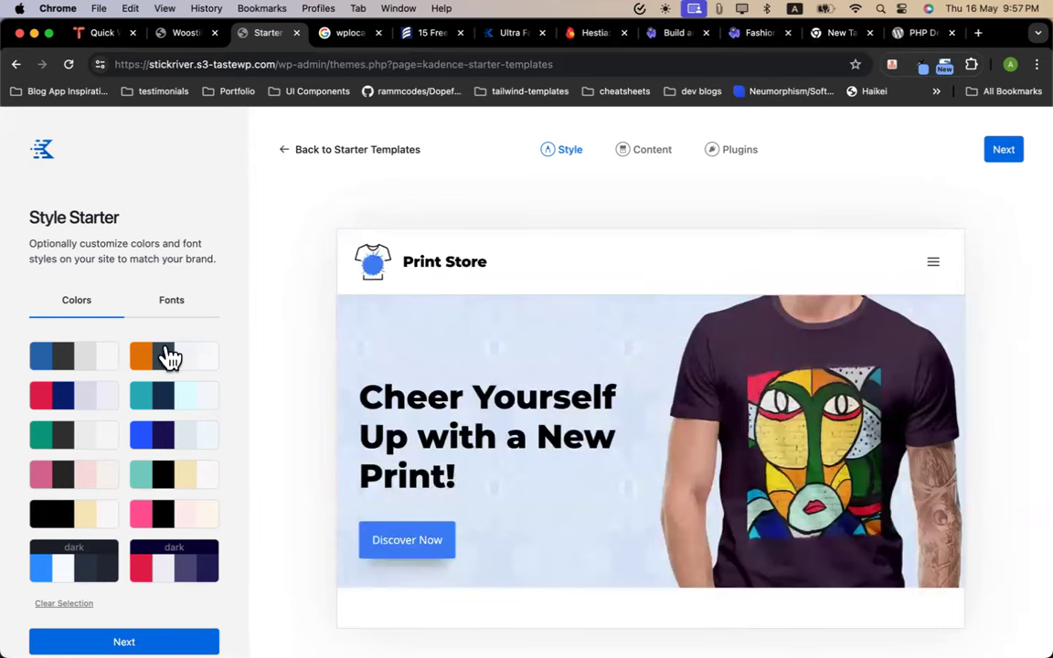
click(168, 354)
click(193, 399)
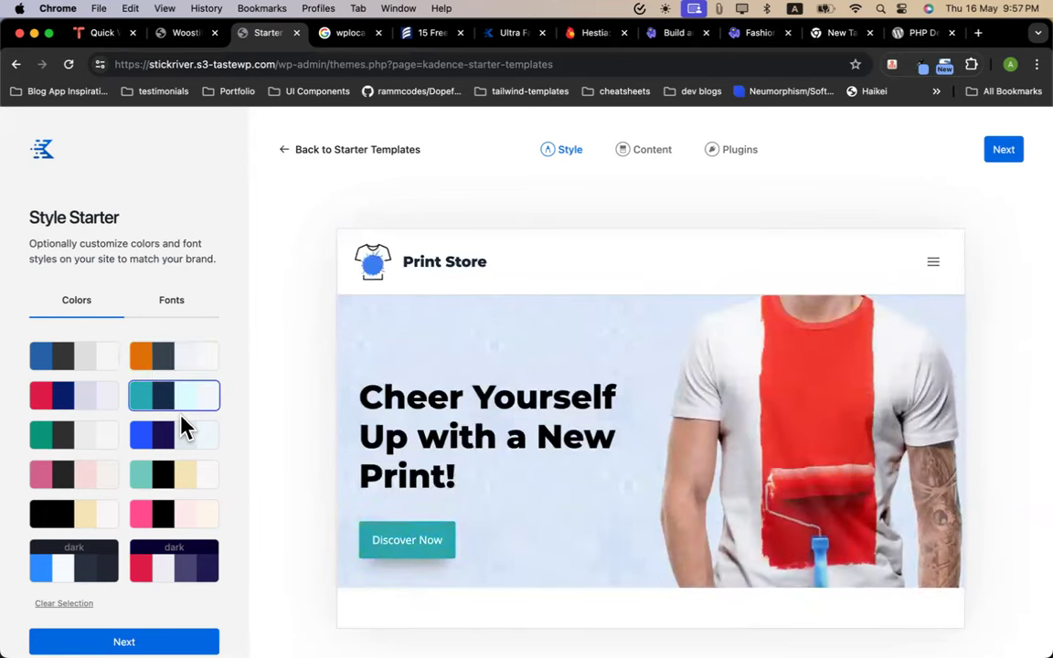
Try the blue palette, then settle on the blue-and-purple palette and go Next
scroll(470, 486, down, 10)
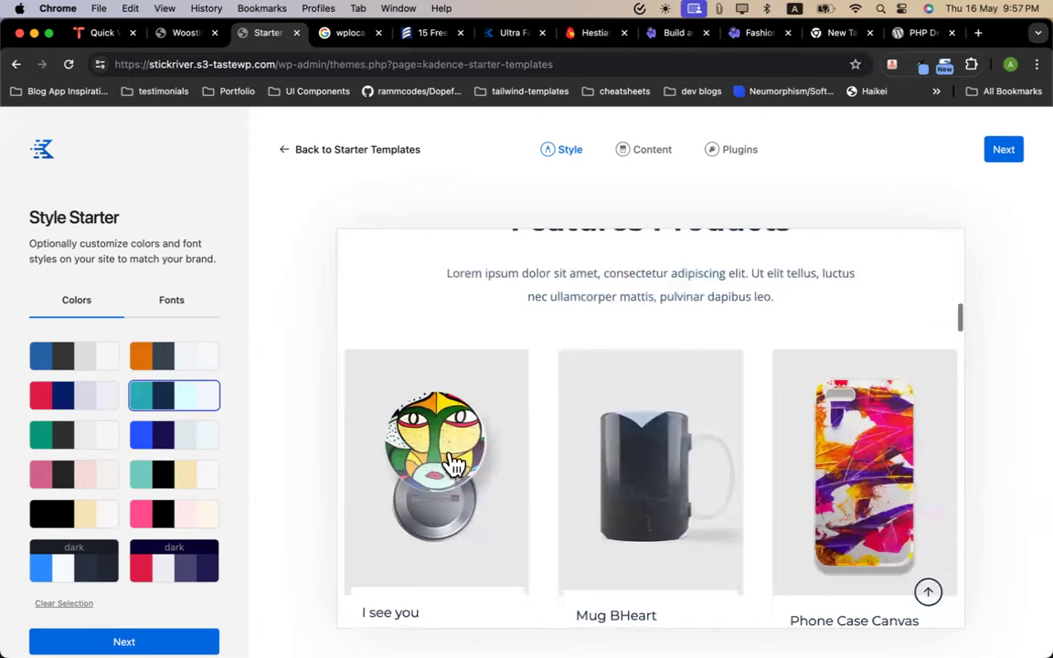
scroll(649, 429, up, 10)
click(96, 359)
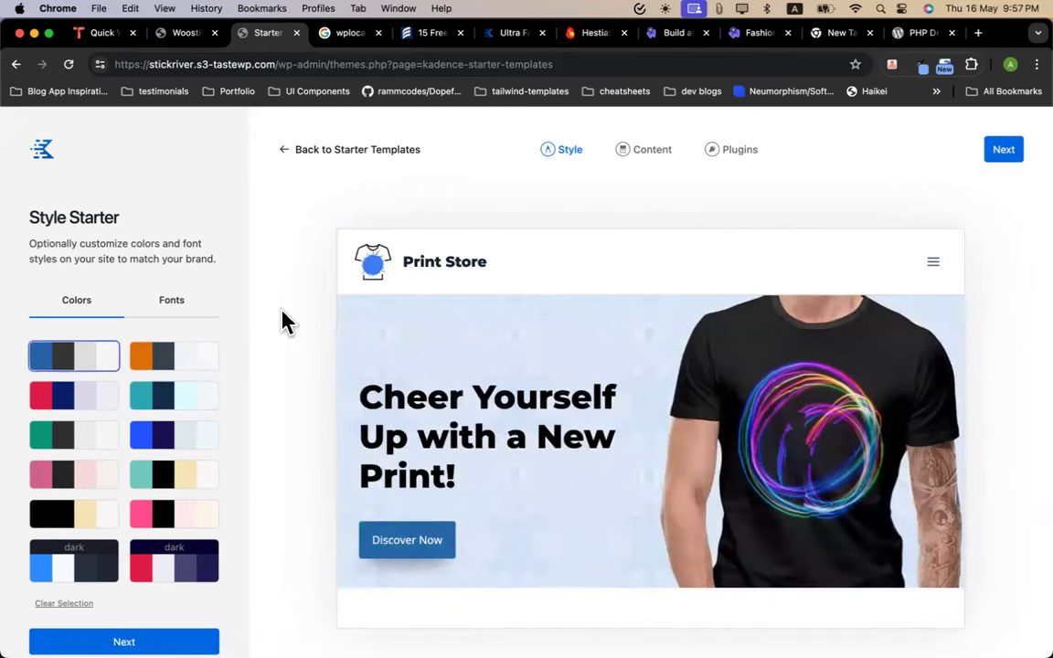
click(155, 436)
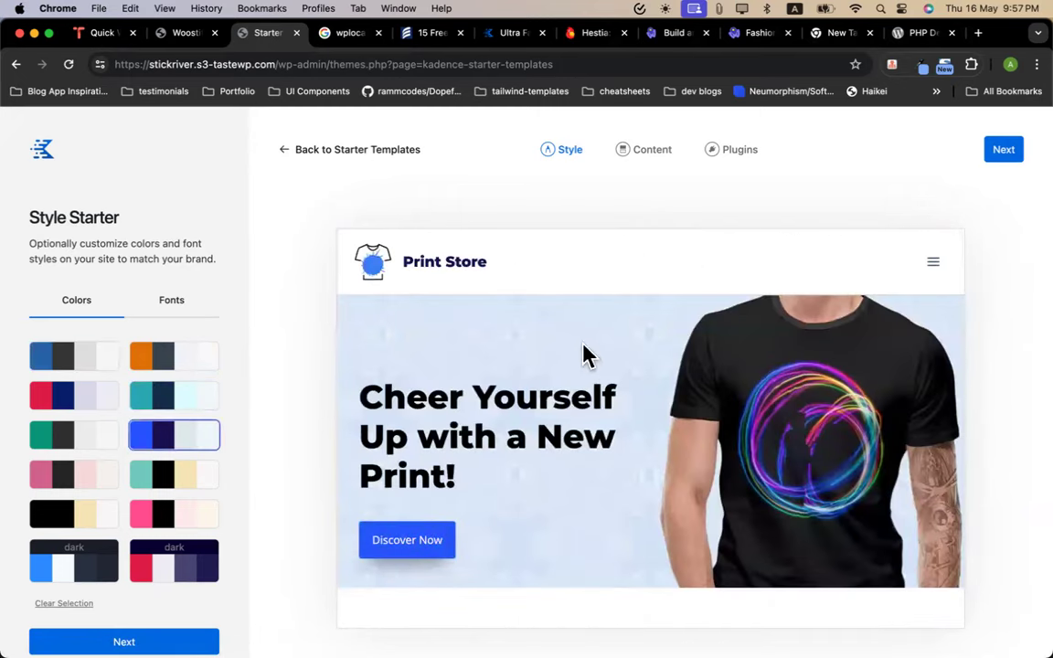
click(1000, 155)
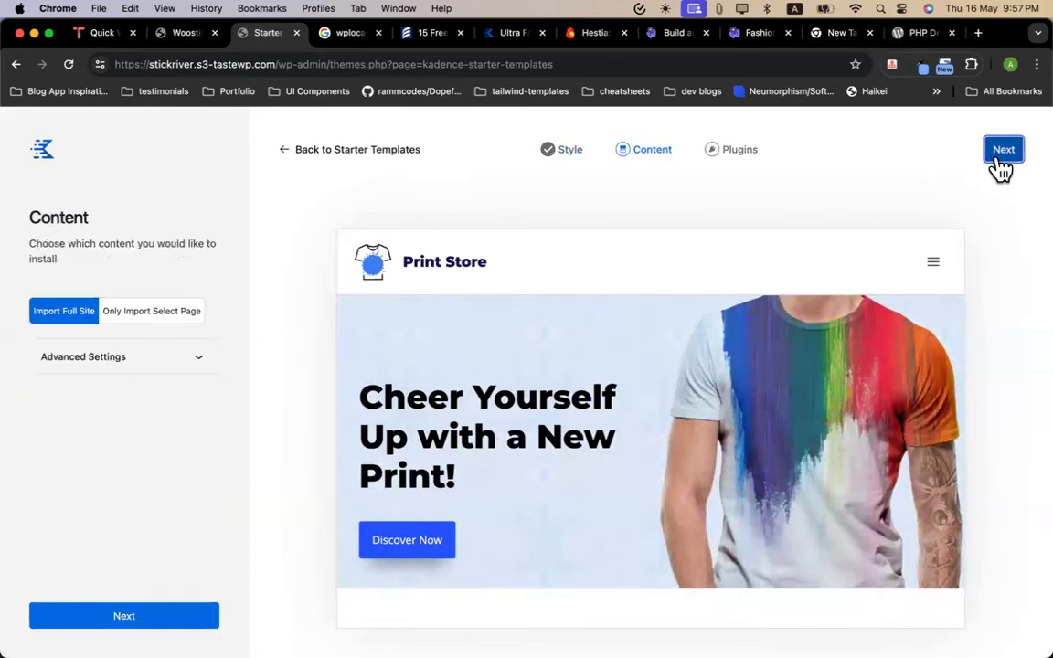
Keep Import Full Site and advance to Plugins, where WooCommerce, Elementor and Fluent Forms are required
click(156, 314)
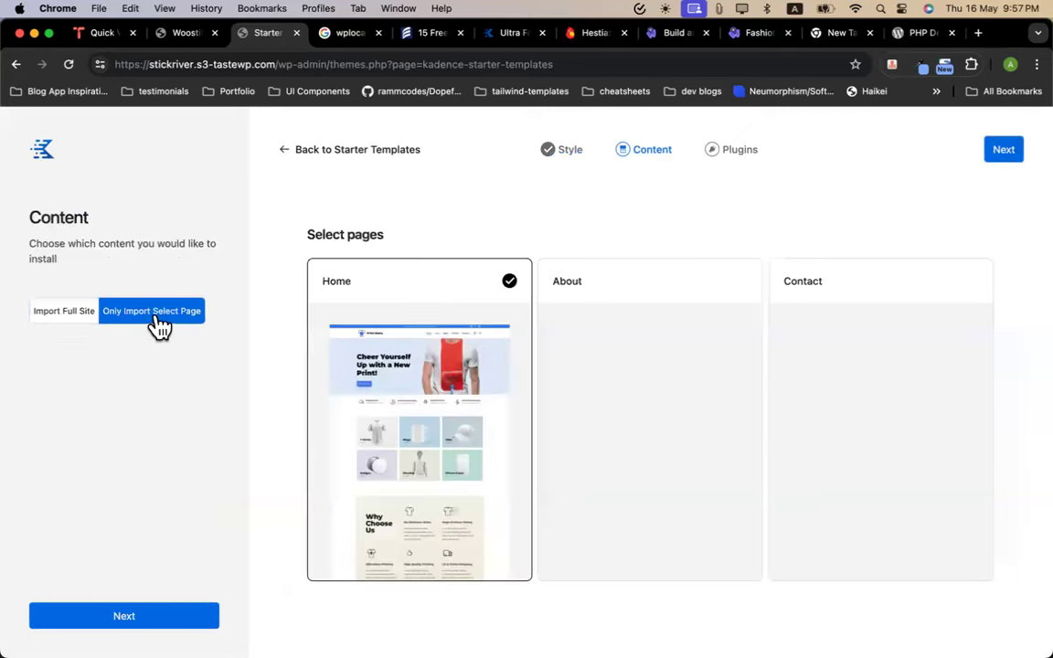
click(56, 317)
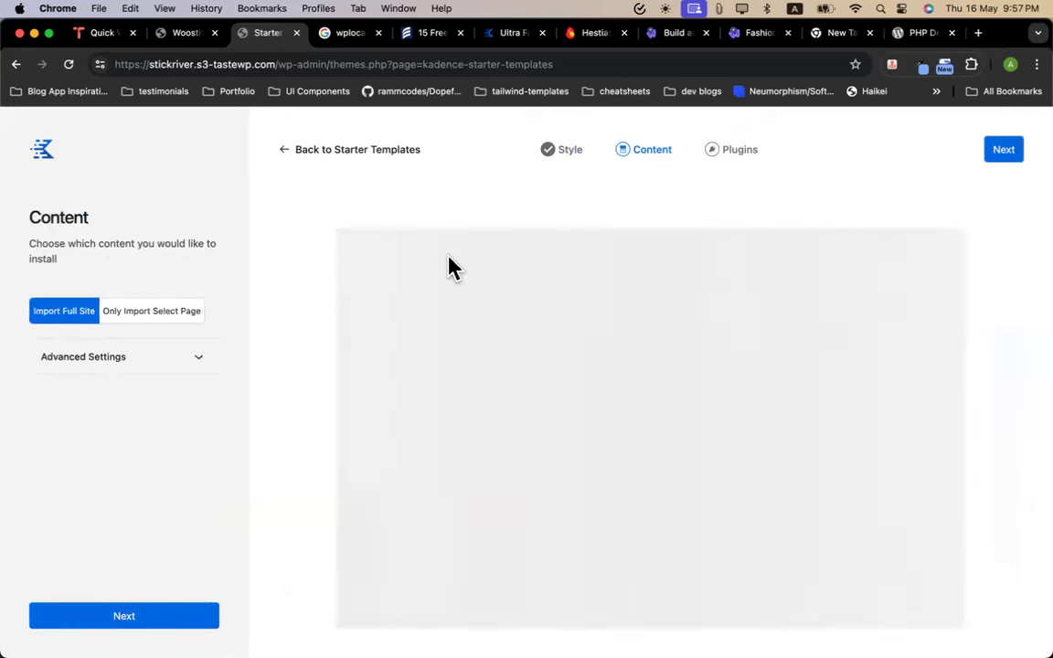
click(998, 154)
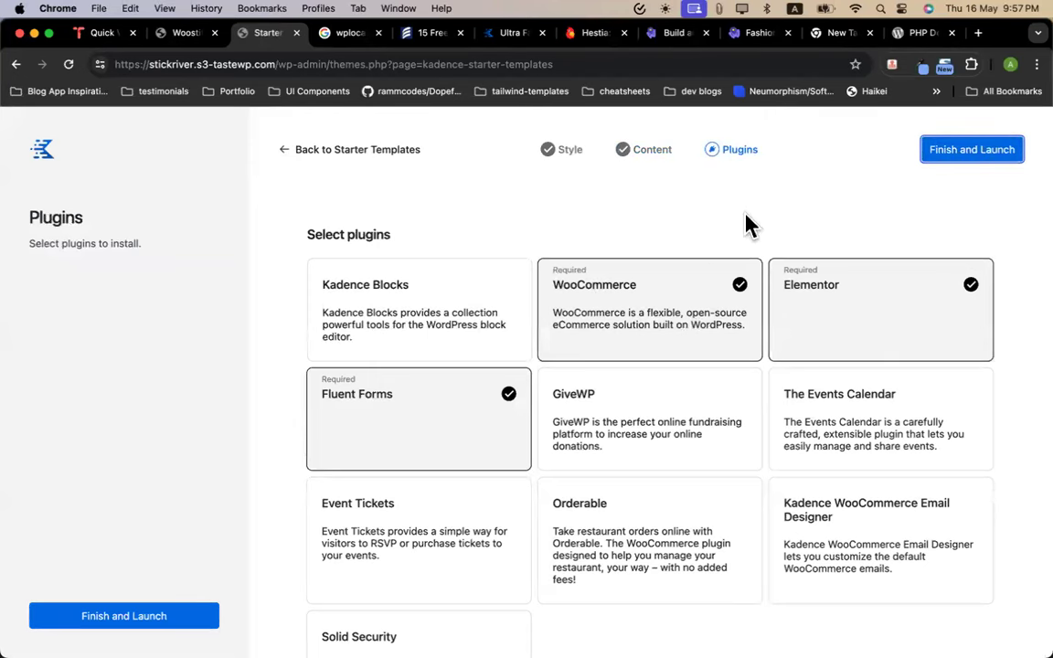
scroll(611, 475, down, 2)
scroll(607, 430, up, 2)
scroll(493, 569, down, 2)
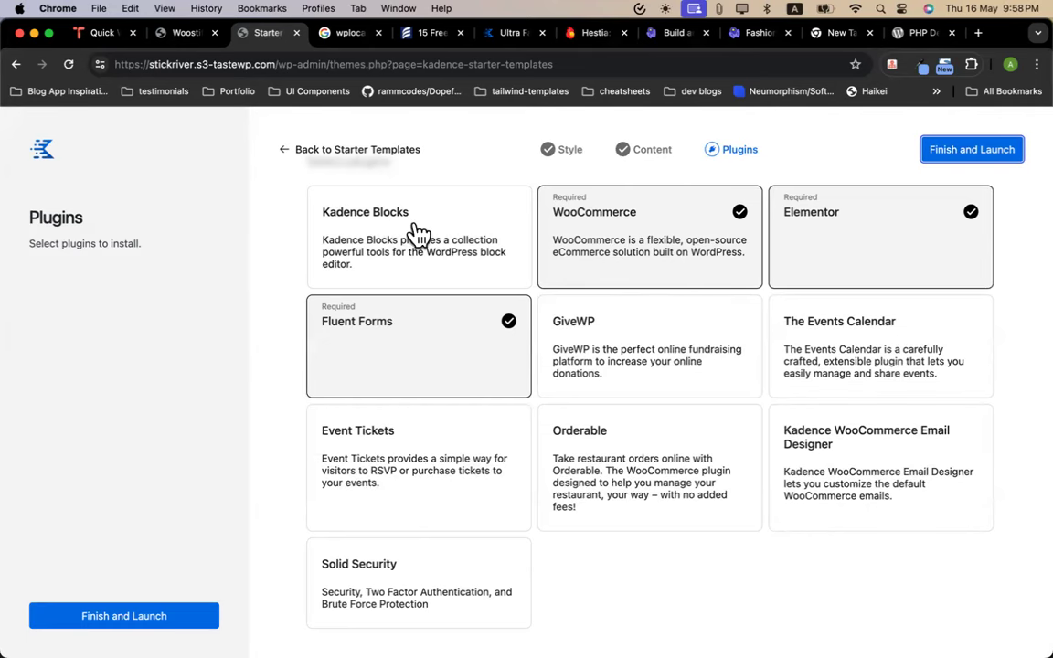
scroll(503, 254, up, 2)
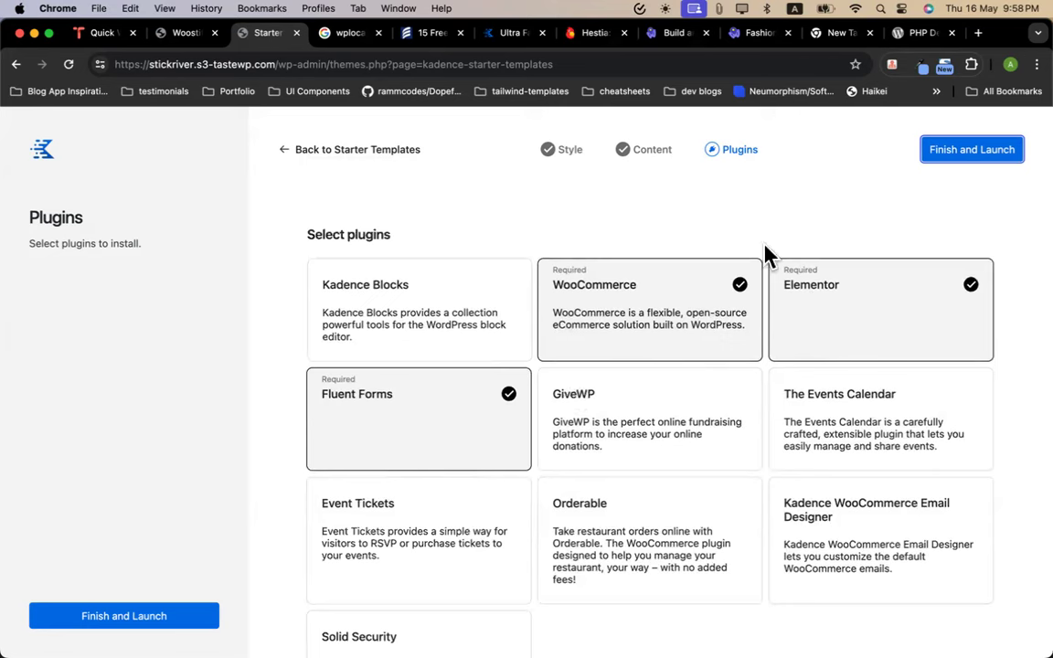
Finish and launch the Print Shop import, confirm Start Import, and open the Stick River site
click(964, 156)
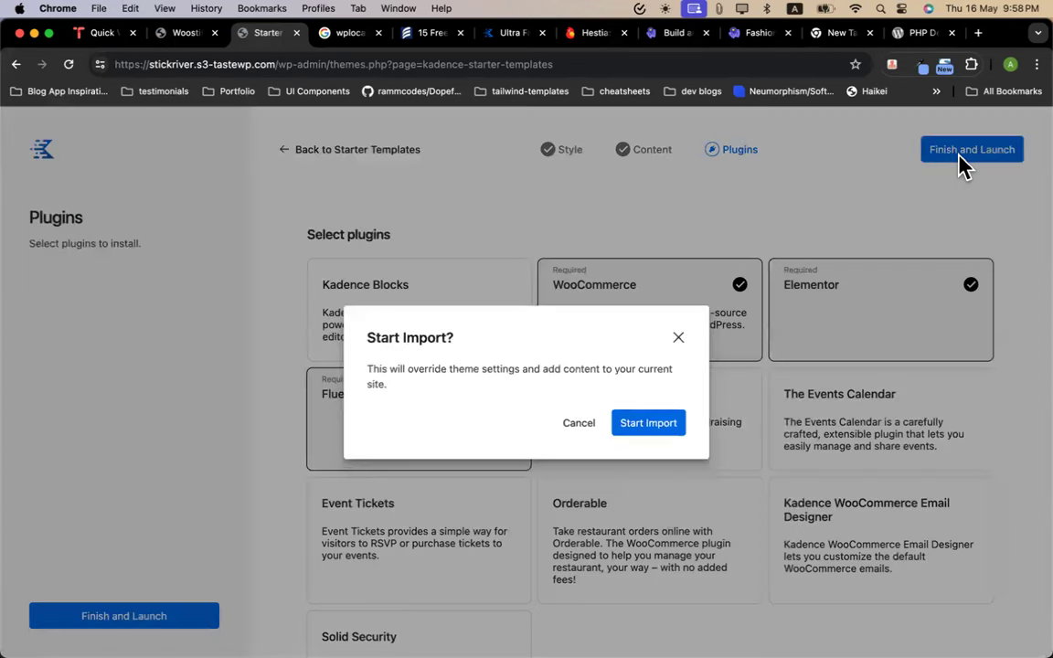
click(657, 430)
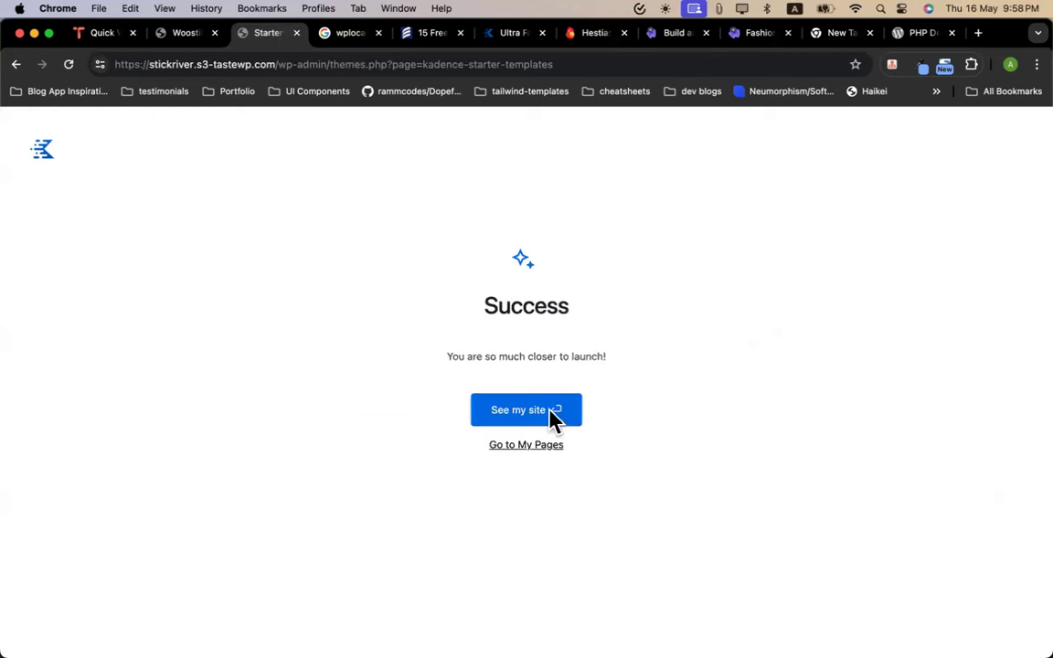
click(526, 418)
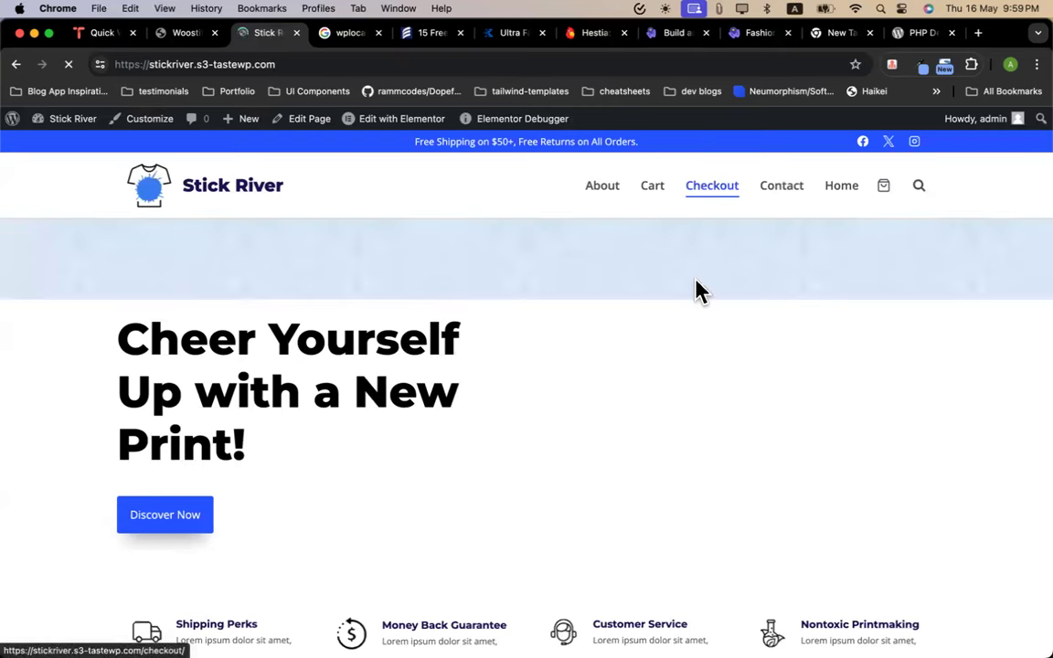
Add the $5.00 Mug BHeart to the cart from the home page's product grid
scroll(616, 432, down, 5)
scroll(616, 434, down, 2)
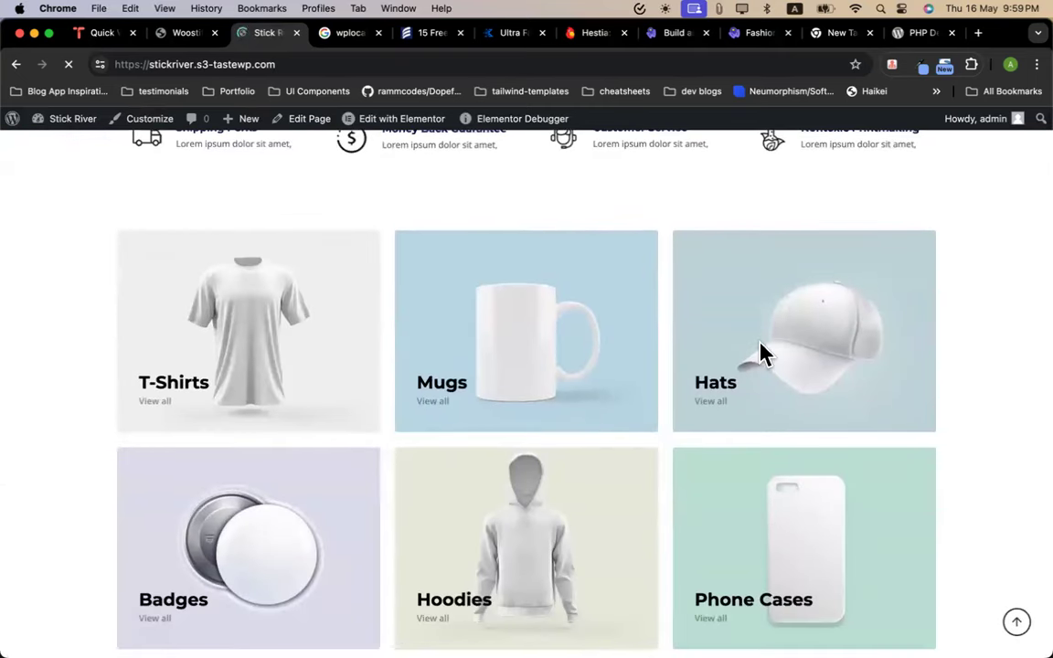
scroll(649, 309, down, 10)
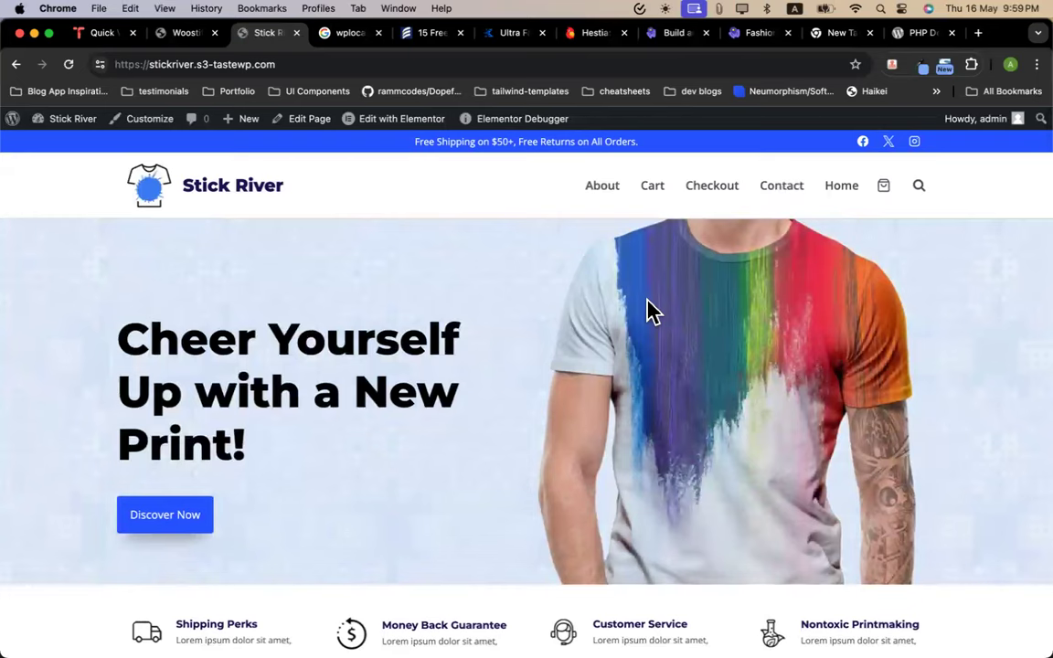
scroll(568, 383, down, 10)
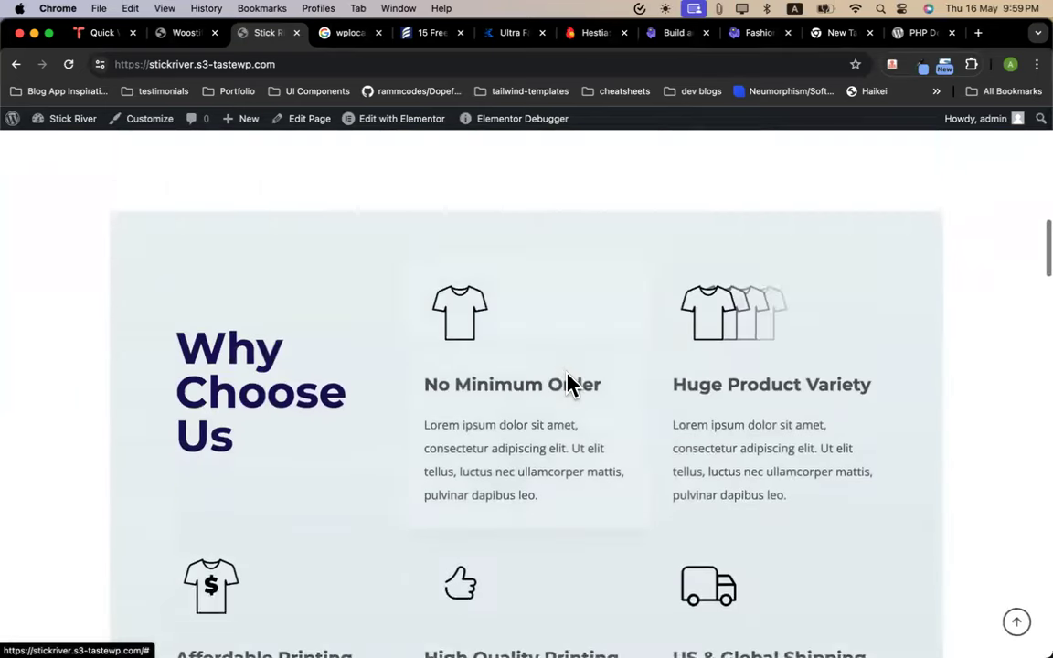
scroll(410, 470, down, 10)
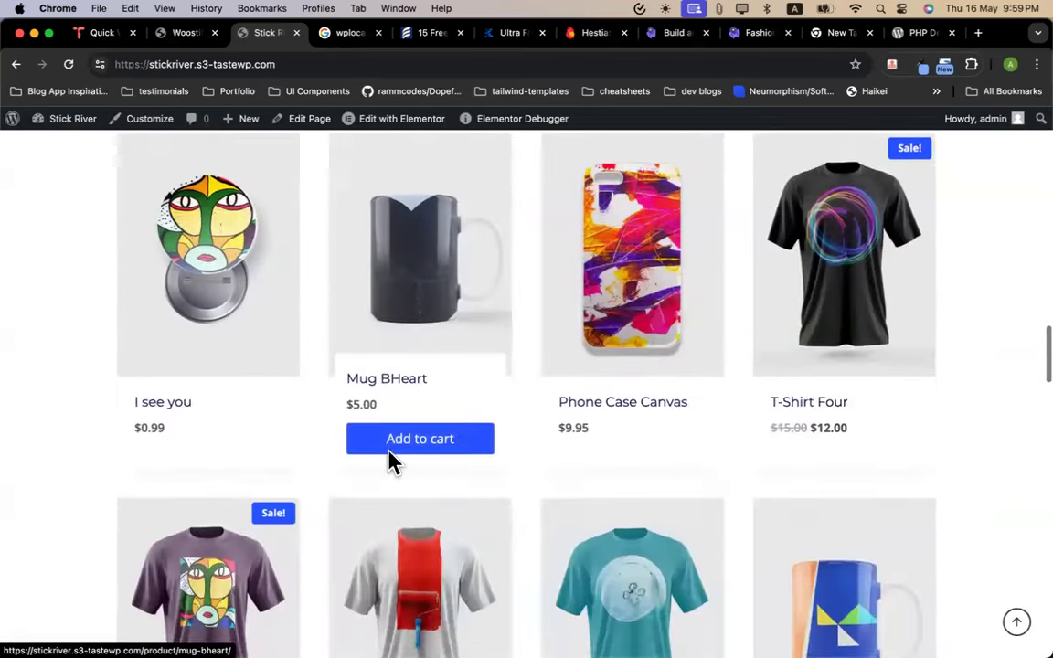
click(444, 427)
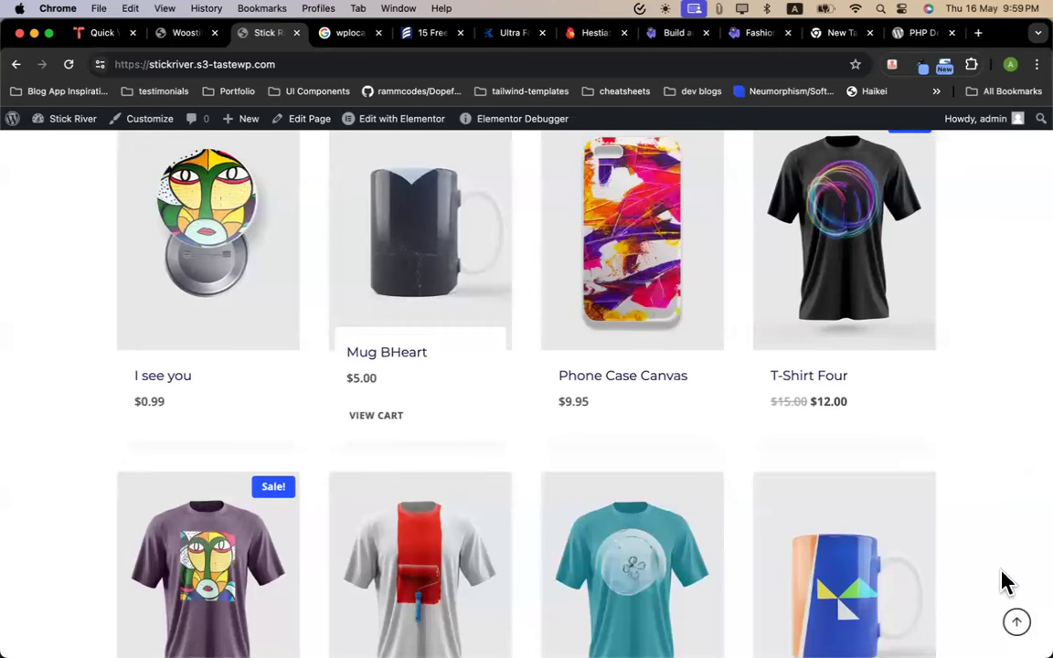
In the cart, raise the Mug BHeart quantity to 3 for a $15.00 total
click(382, 424)
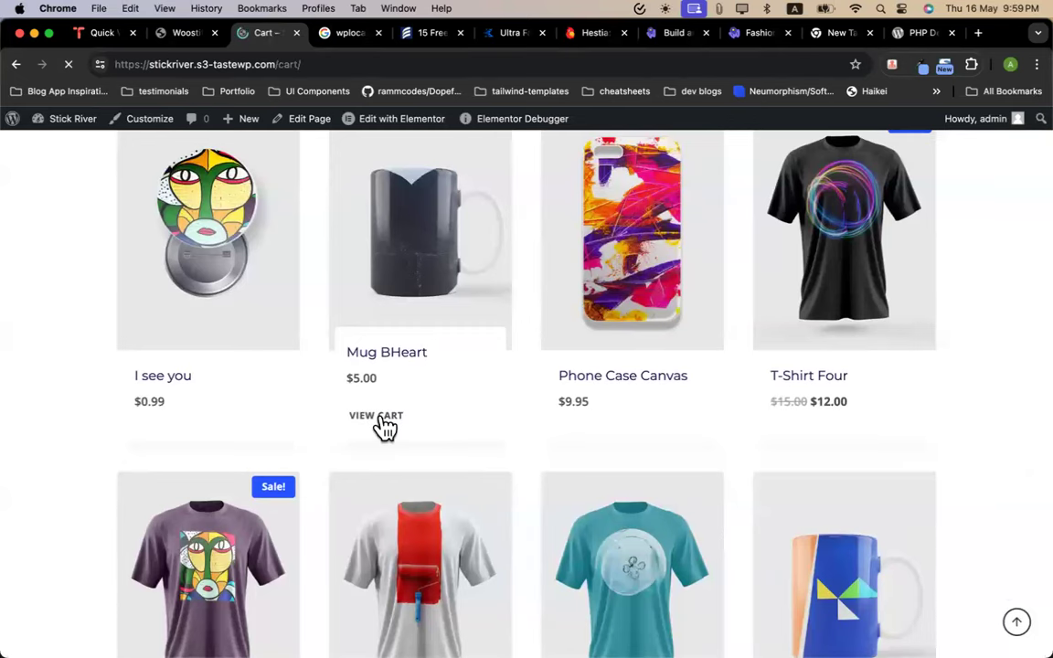
scroll(352, 416, down, 3)
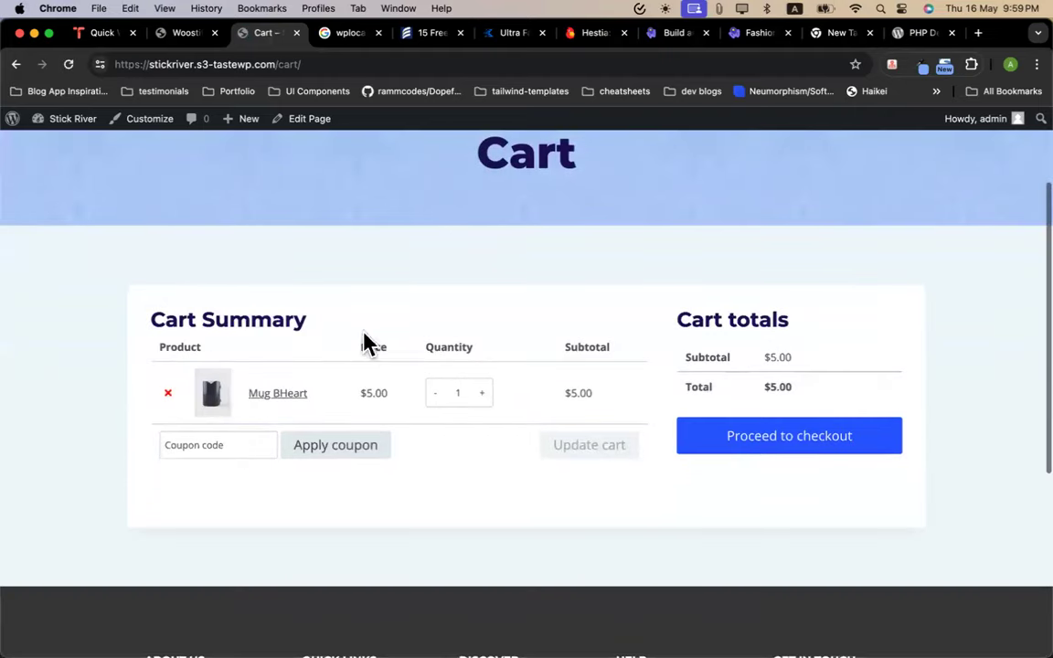
click(482, 393)
click(482, 393)
click(571, 444)
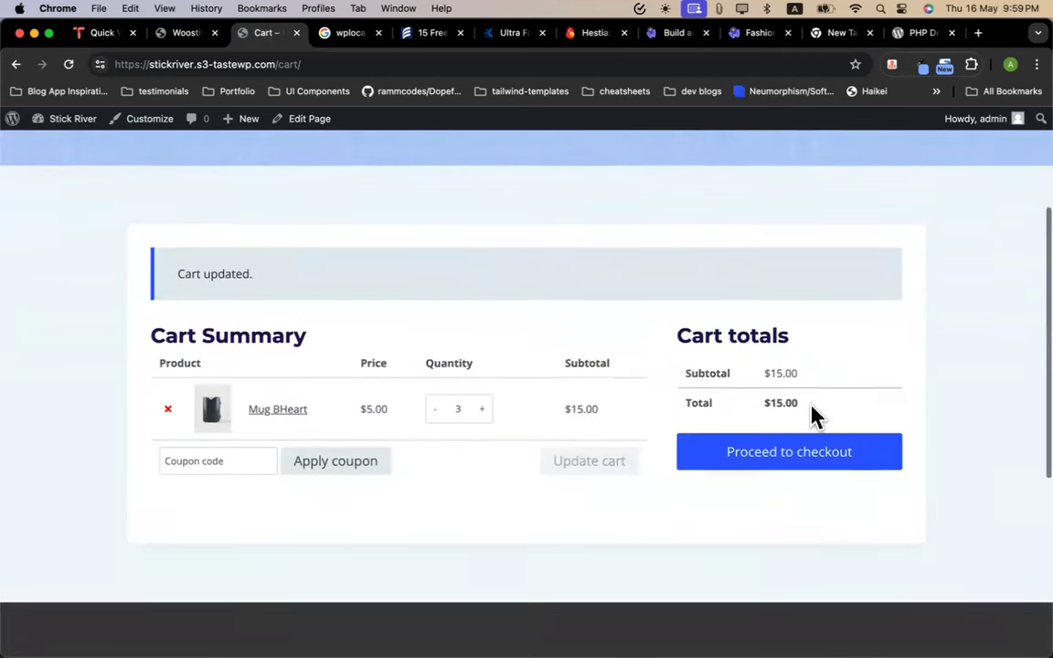
scroll(804, 389, down, 2)
scroll(750, 393, up, 2)
Proceed from the cart to checkout and review the page that loads
click(768, 488)
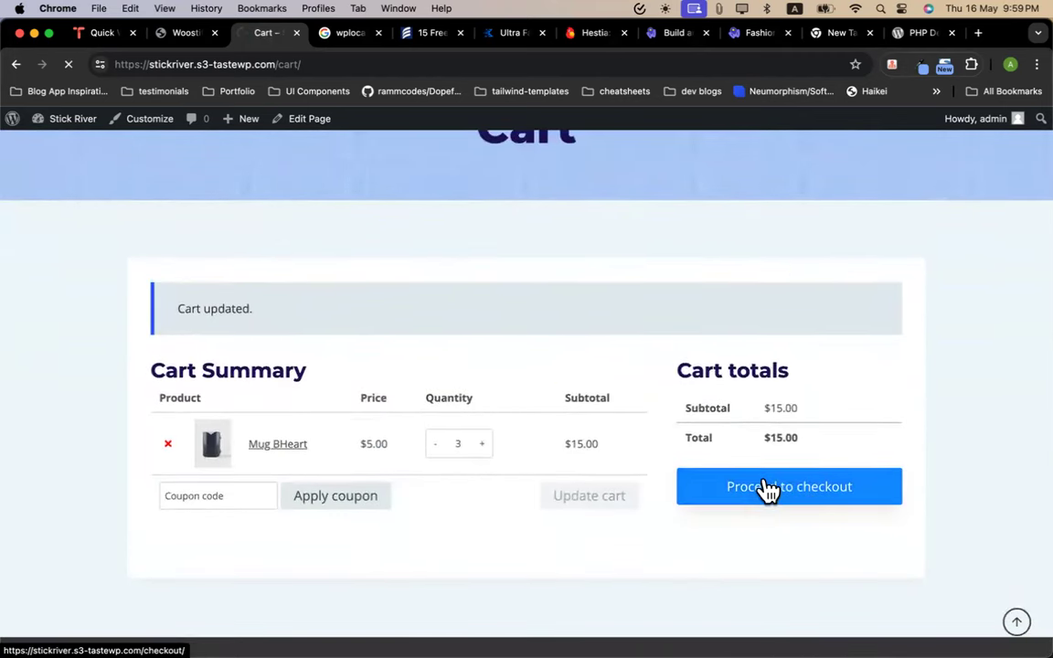
scroll(548, 485, down, 5)
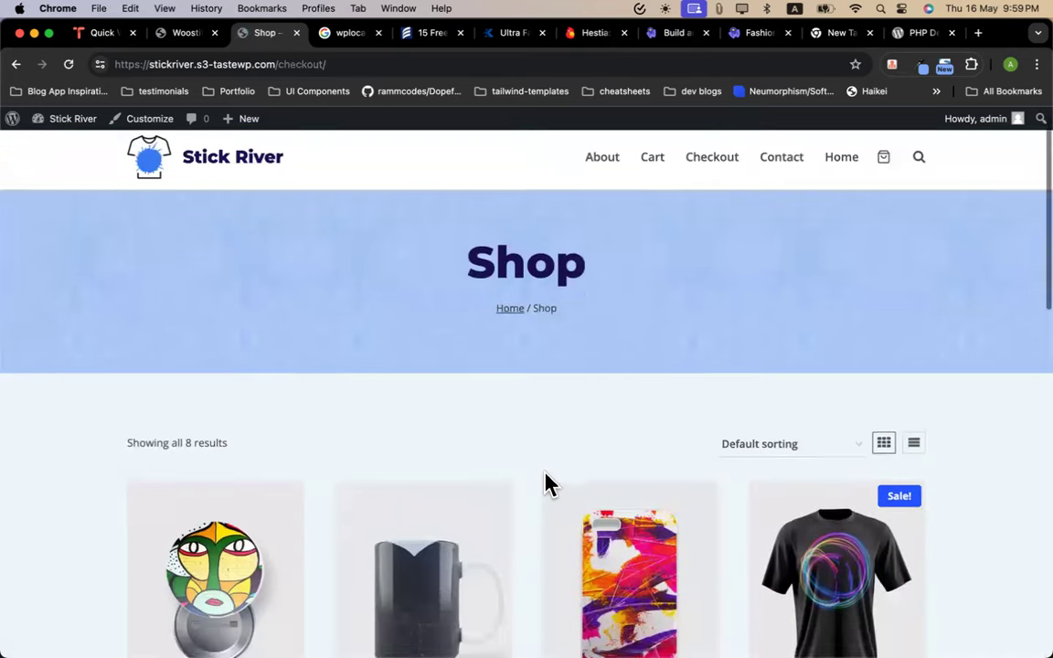
scroll(544, 484, down, 5)
scroll(545, 484, up, 10)
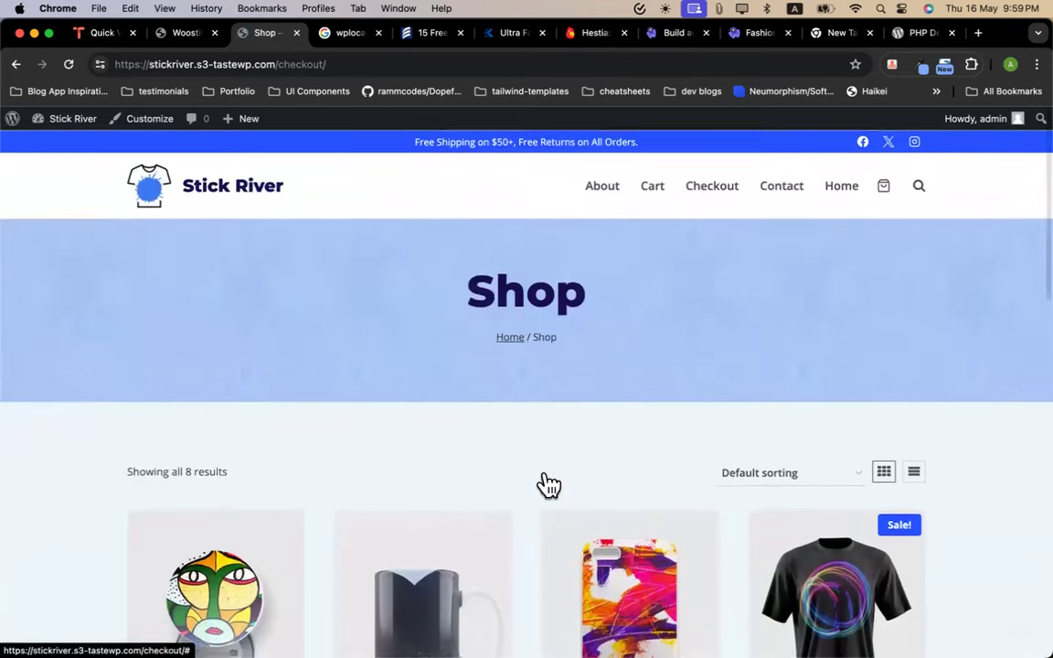
scroll(512, 381, down, 8)
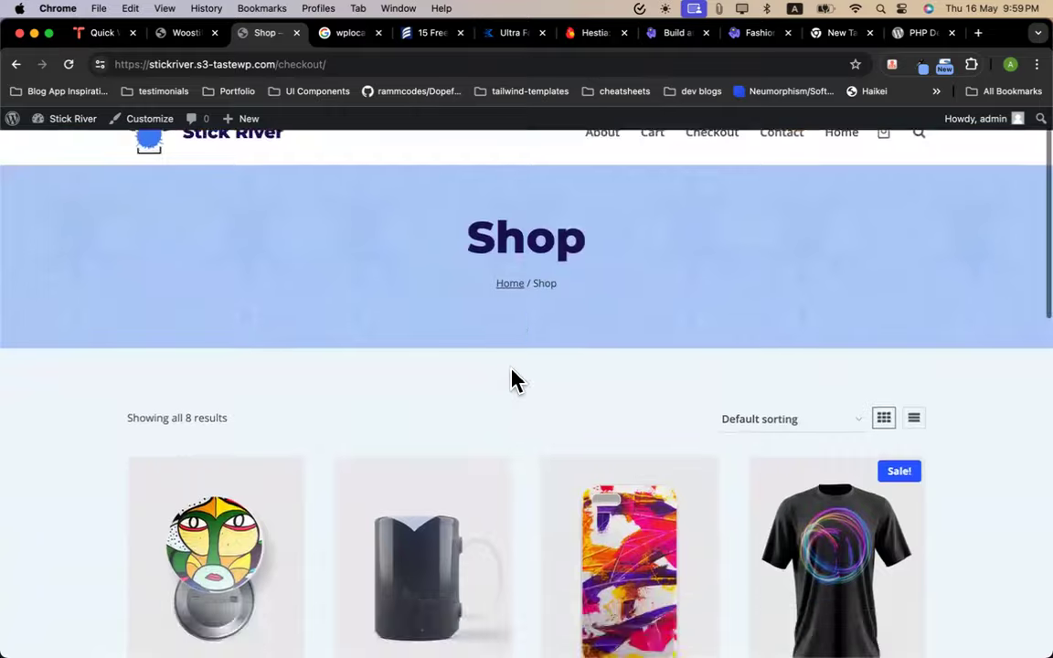
scroll(513, 381, down, 3)
scroll(512, 379, up, 10)
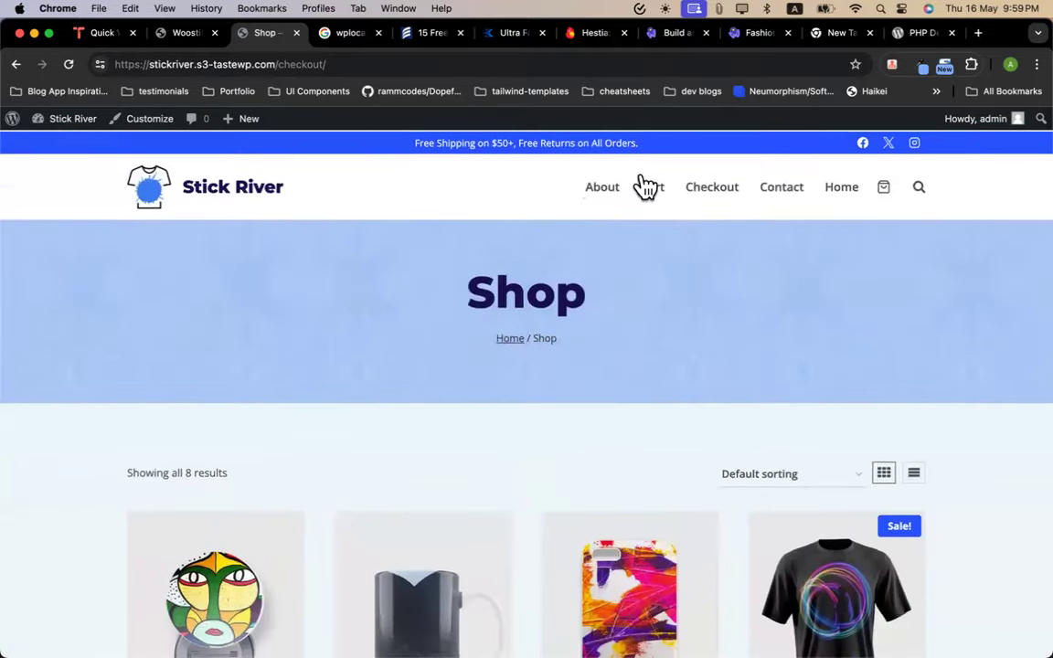
Try the Checkout navigation link, then return to the Stick River homepage via the logo
click(731, 194)
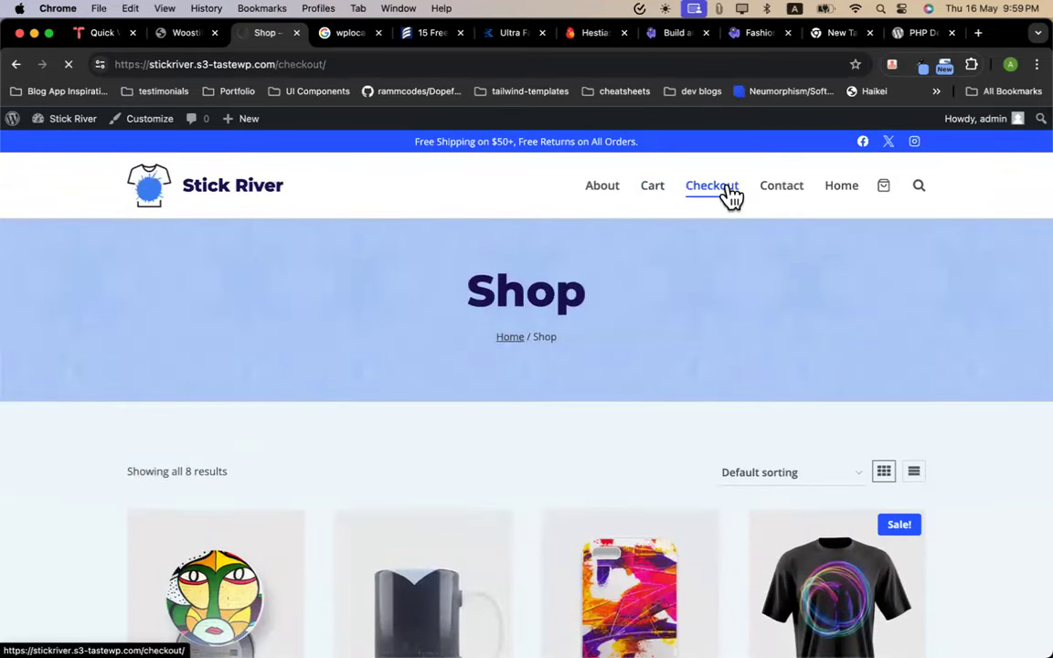
scroll(573, 367, down, 5)
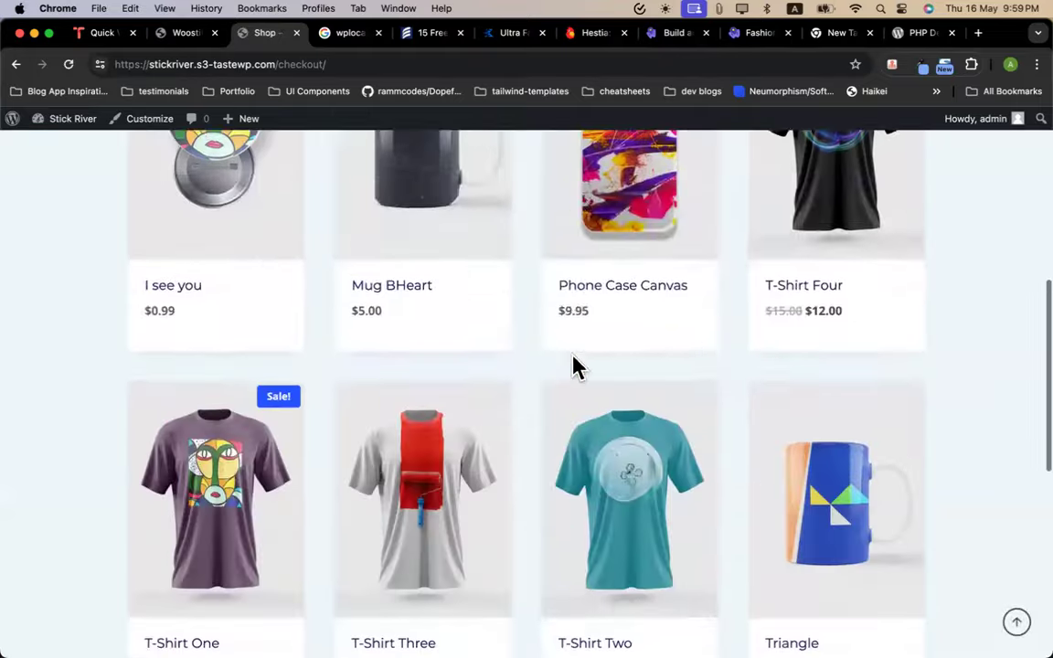
scroll(585, 393, up, 5)
scroll(346, 413, down, 15)
scroll(345, 413, up, 15)
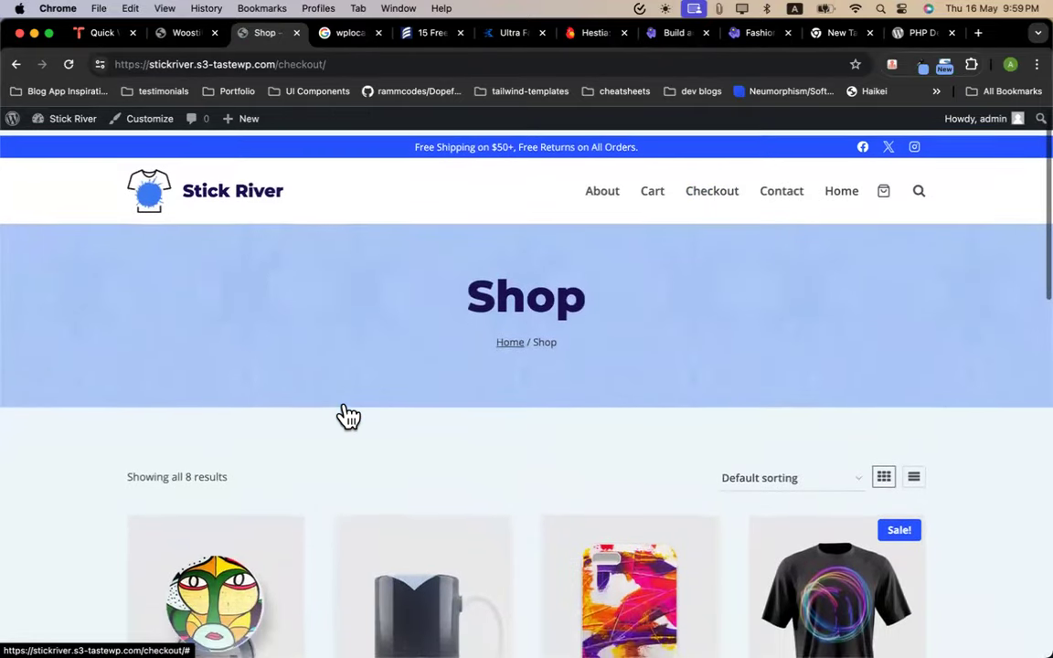
click(242, 192)
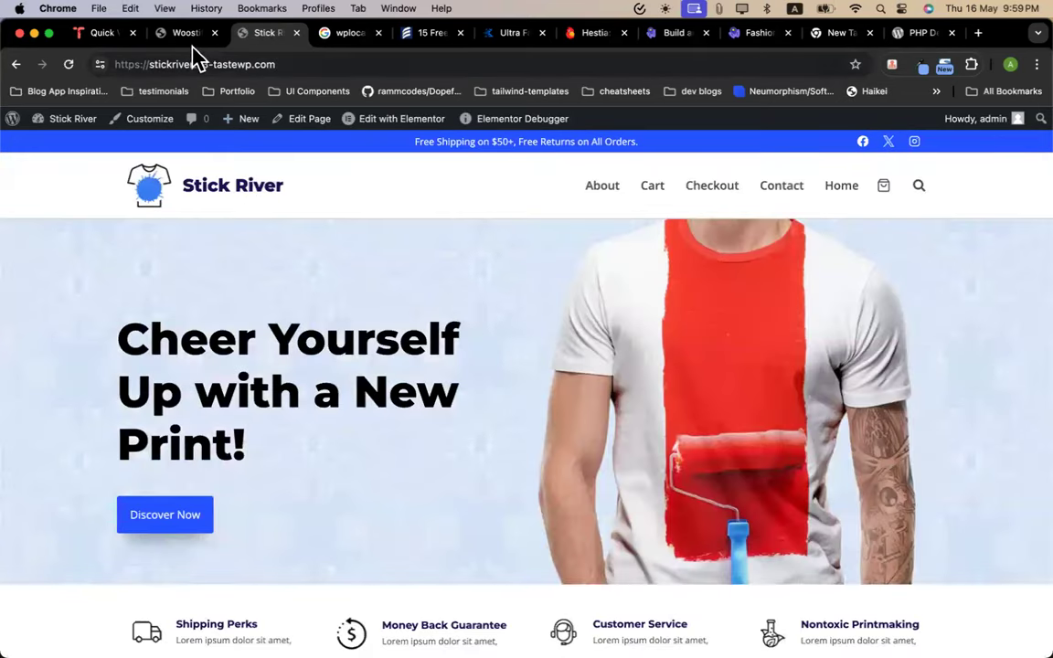
Trim the Woostify tab's address to /wp-admin/ and load the admin dashboard
click(188, 34)
drag(286, 64, 761, 61)
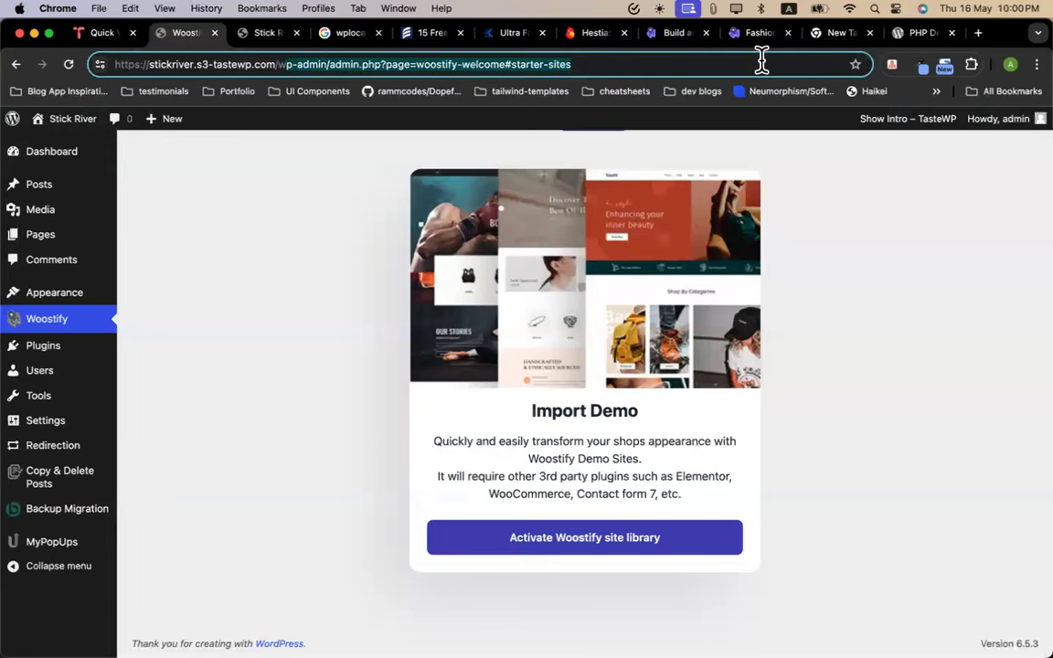
click(761, 61)
key(BackSpace)
key(BackSpace)
key(BackSpace)
key(BackSpace)
key(BackSpace)
key(BackSpace)
key(BackSpace)
key(BackSpace)
key(BackSpace)
key(BackSpace)
key(BackSpace)
key(BackSpace)
key(BackSpace)
key(BackSpace)
key(BackSpace)
key(BackSpace)
key(BackSpace)
key(BackSpace)
key(BackSpace)
key(BackSpace)
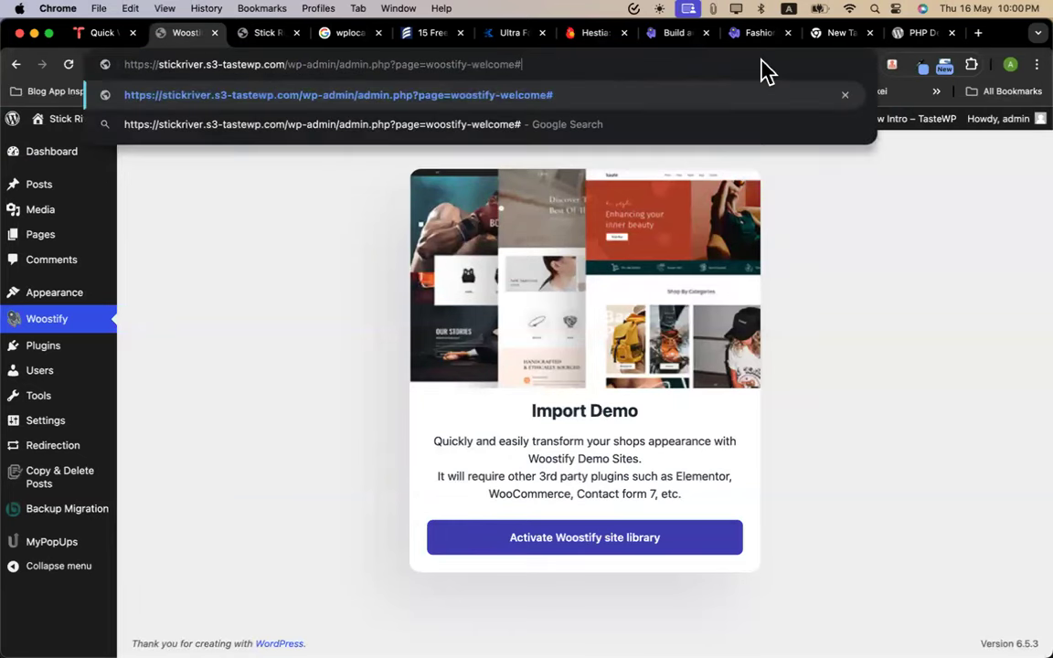
key(BackSpace)
key(BackSpace)
key(BackSpace)
key(BackSpace)
key(BackSpace)
key(BackSpace)
key(BackSpace)
key(shift+Return)
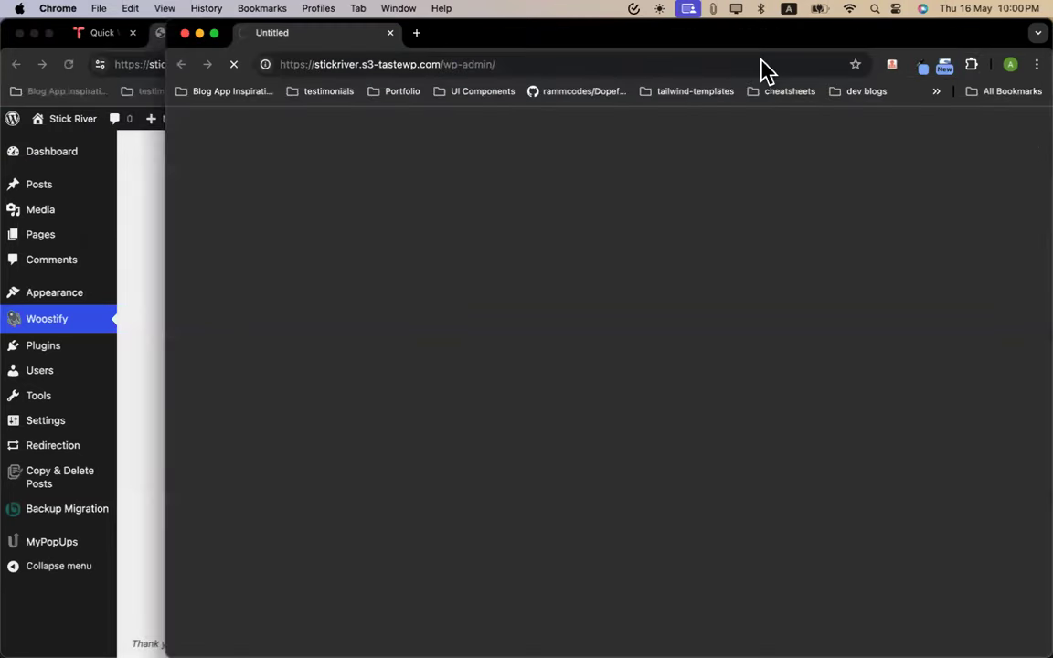
click(186, 33)
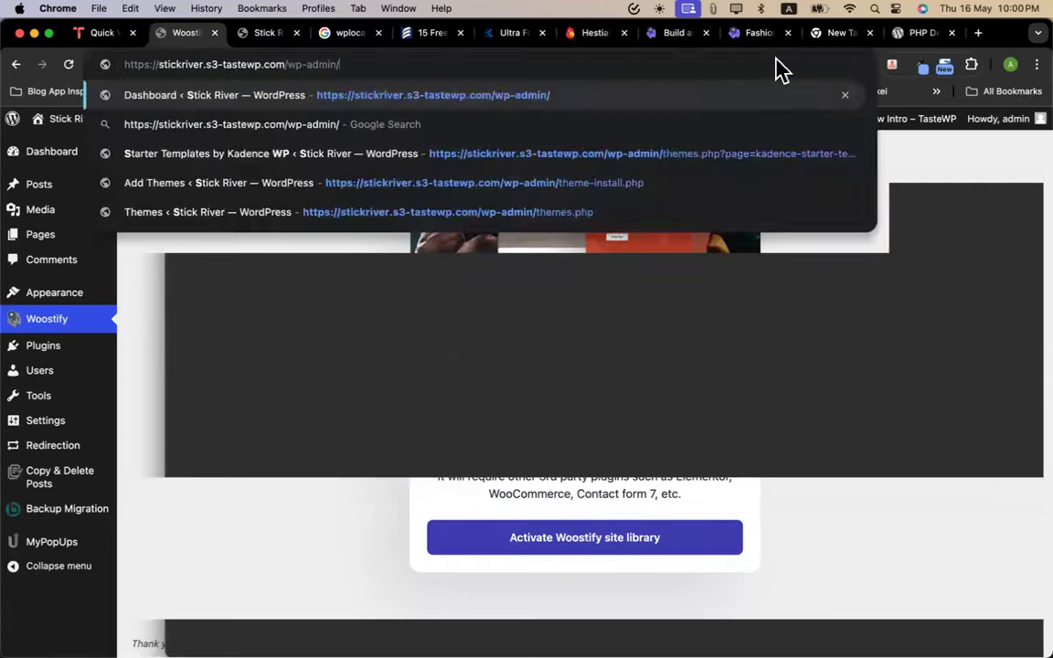
key(Return)
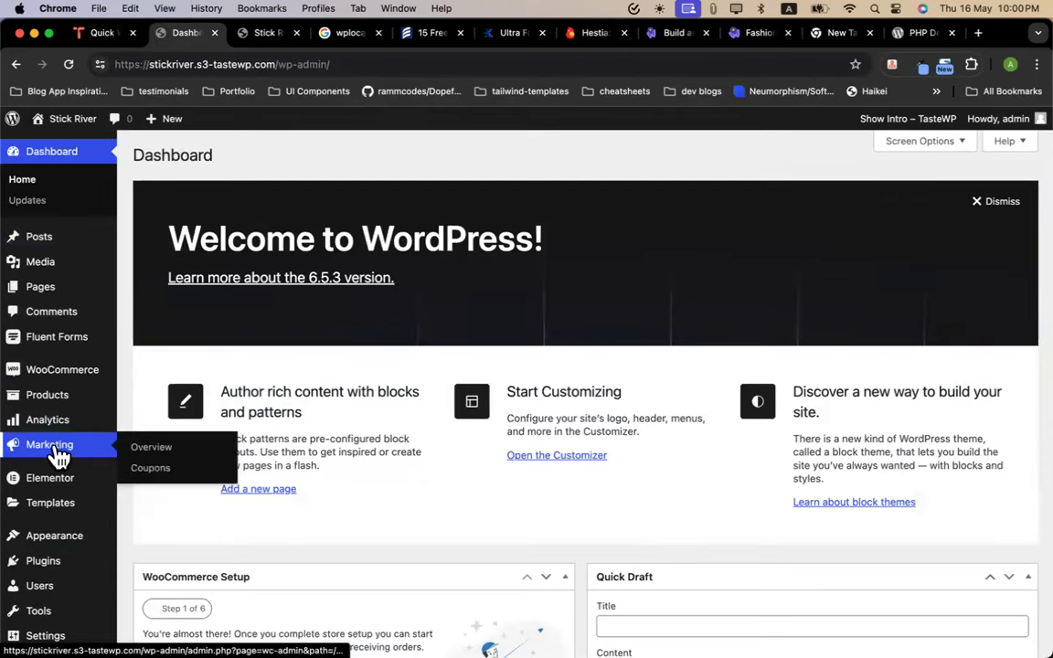
Open Pages > All Pages to list the site's 9 pages, including Cart and Checkout
scroll(64, 512, down, 3)
scroll(317, 430, down, 8)
scroll(399, 394, up, 10)
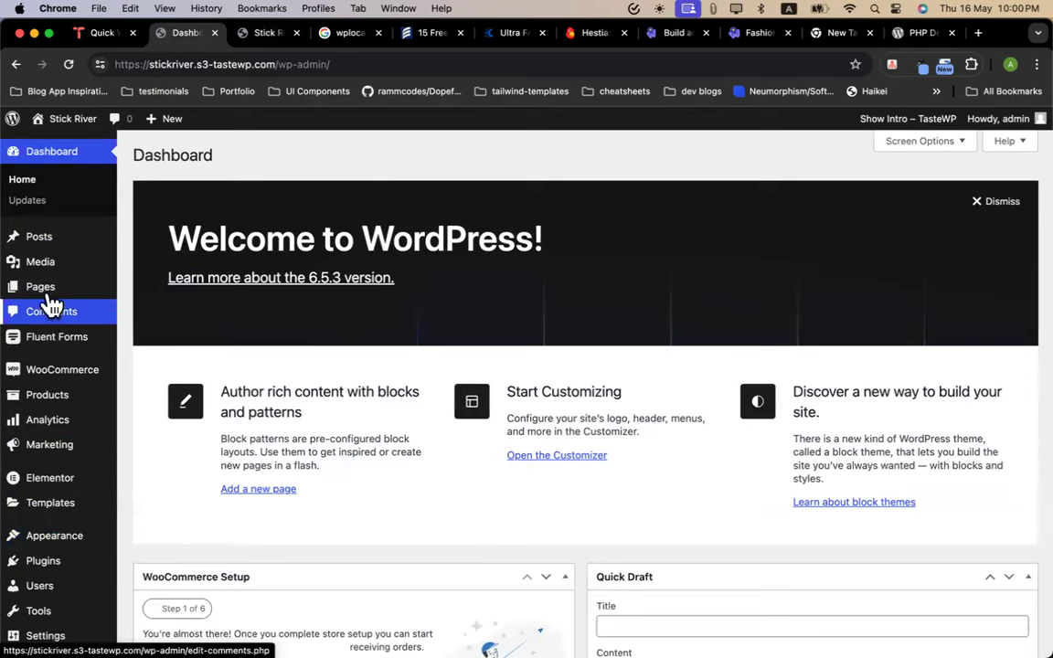
mouse_move(73, 300)
click(139, 291)
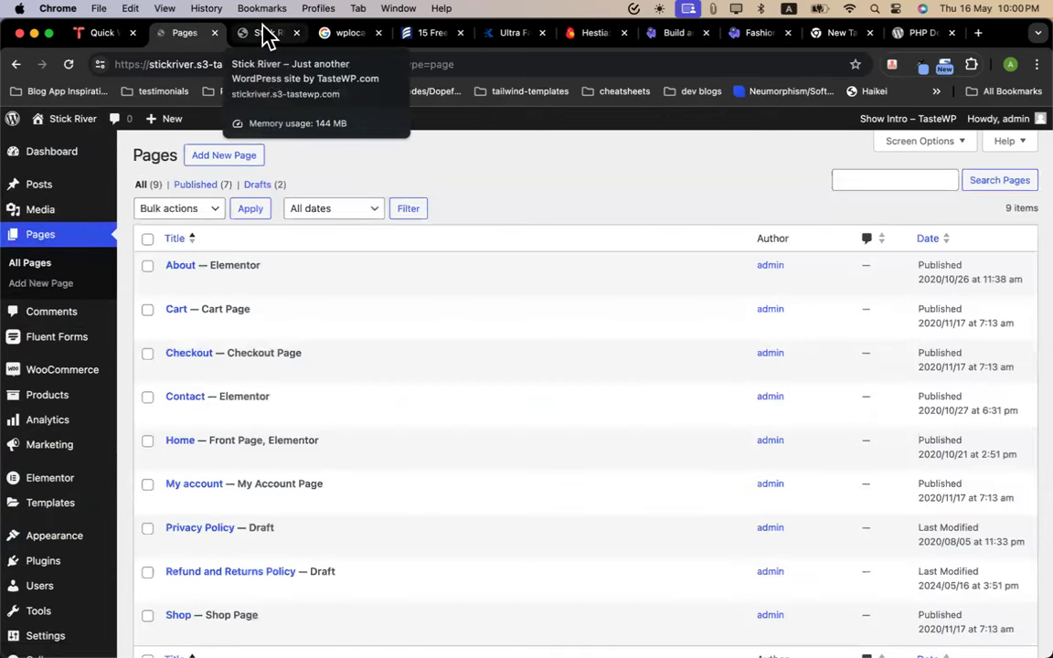
mouse_move(291, 367)
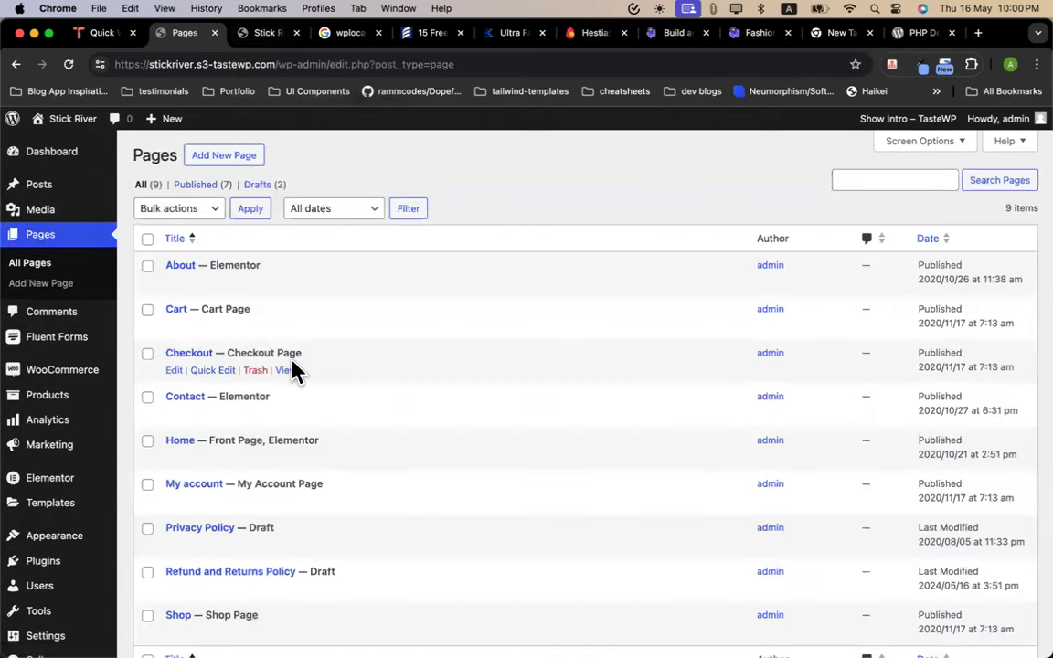
Open the Checkout page in the block editor and preview the live Checkout page
click(175, 372)
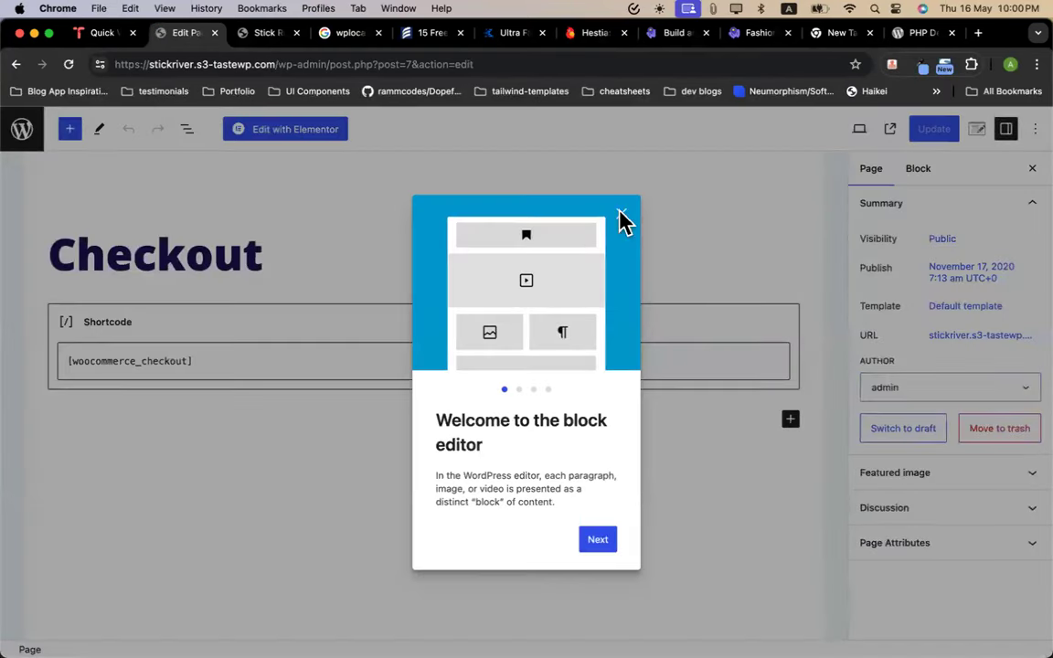
click(618, 216)
click(207, 362)
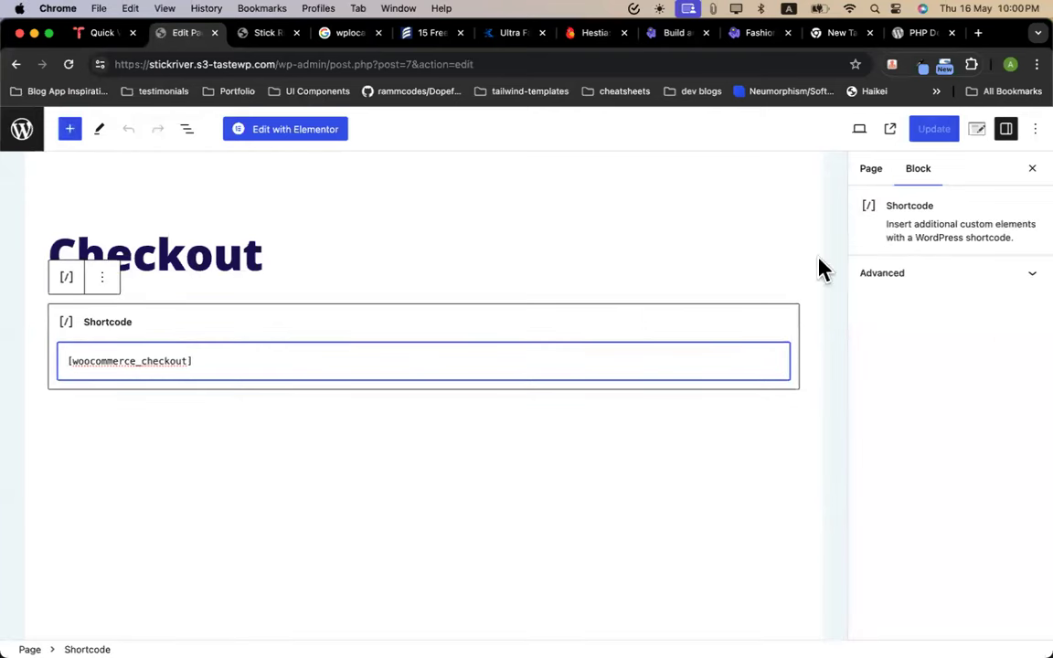
click(890, 132)
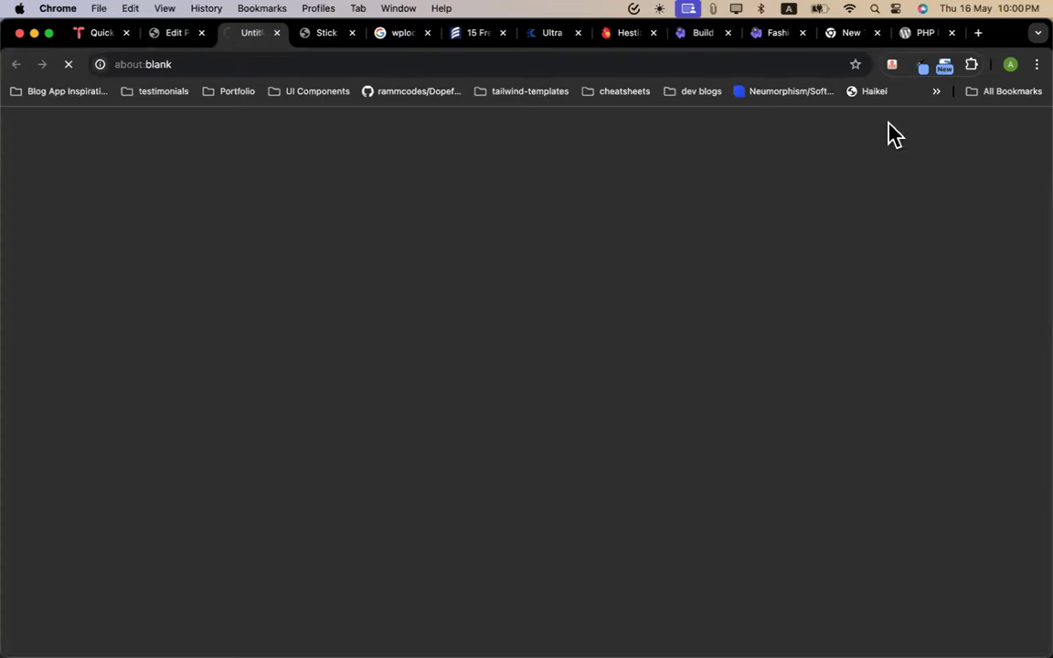
scroll(443, 366, down, 4)
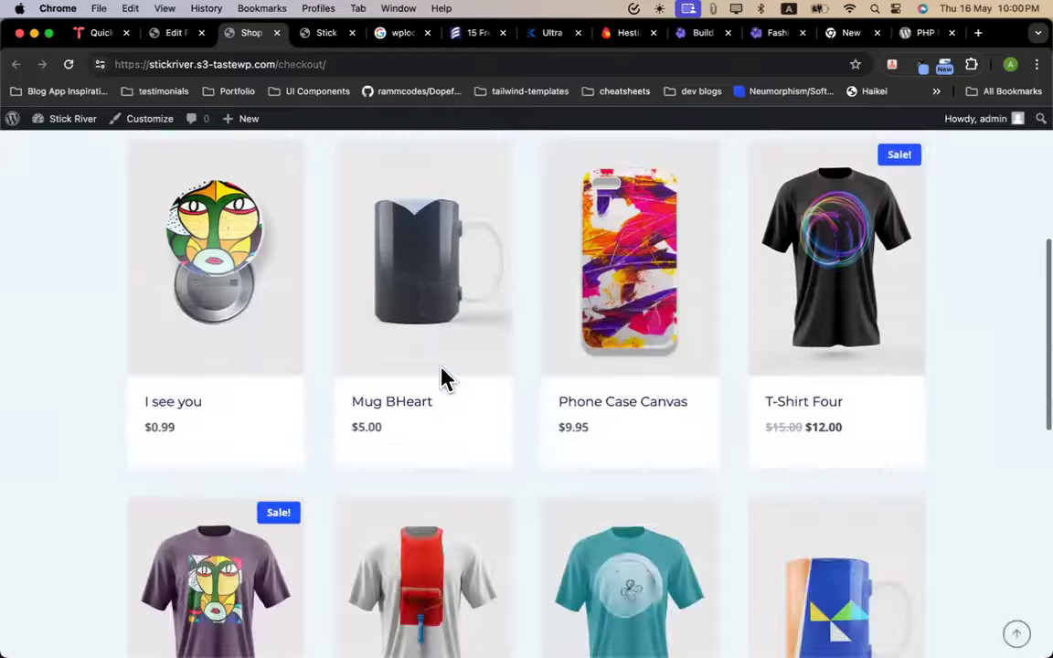
scroll(442, 366, up, 4)
click(174, 35)
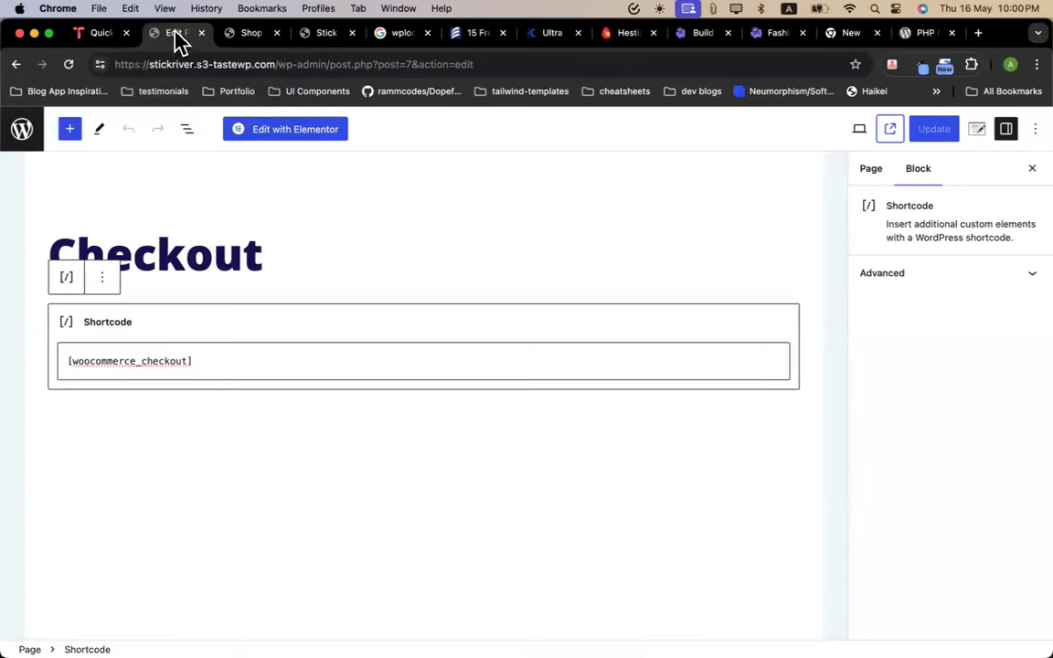
Delete the [woocommerce_checkout] shortcode block, update the page, and choose Edit with Elementor
triple_click(188, 364)
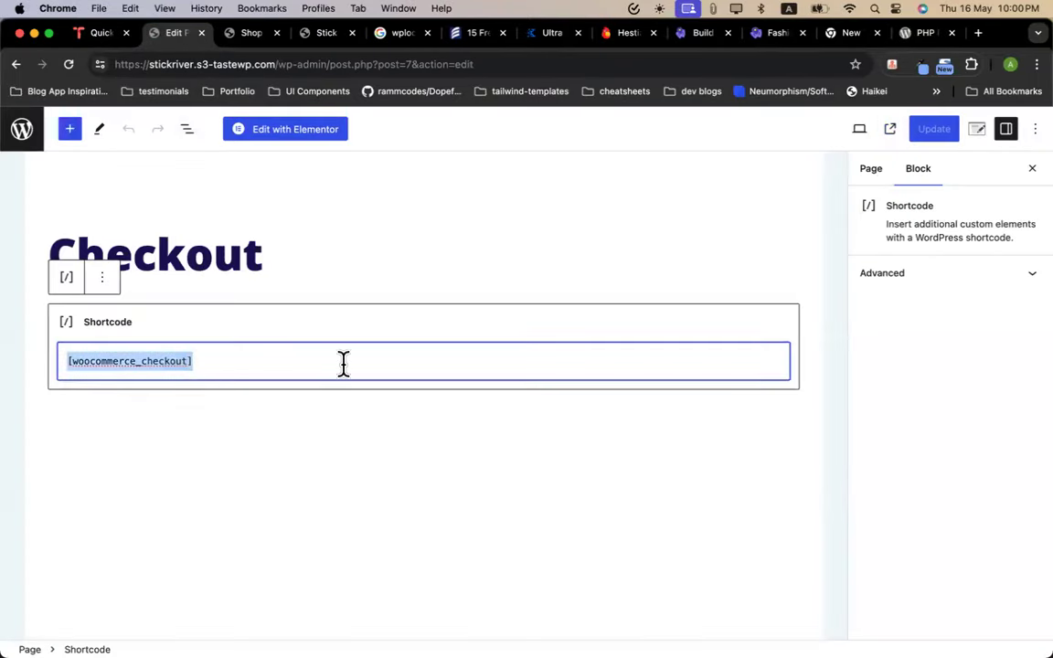
click(110, 287)
click(169, 558)
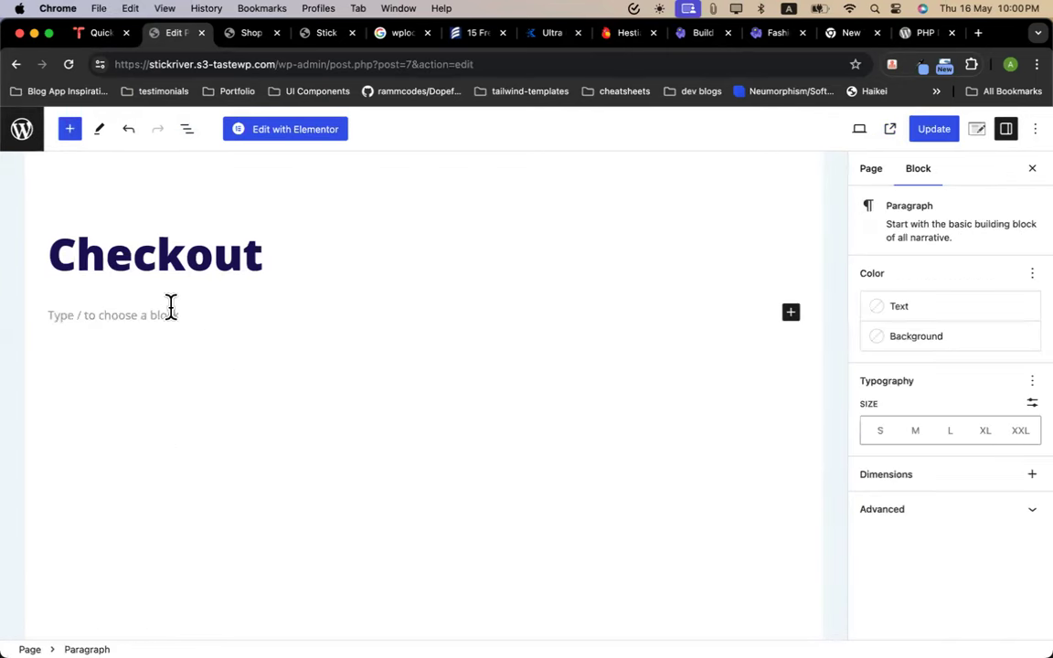
click(70, 133)
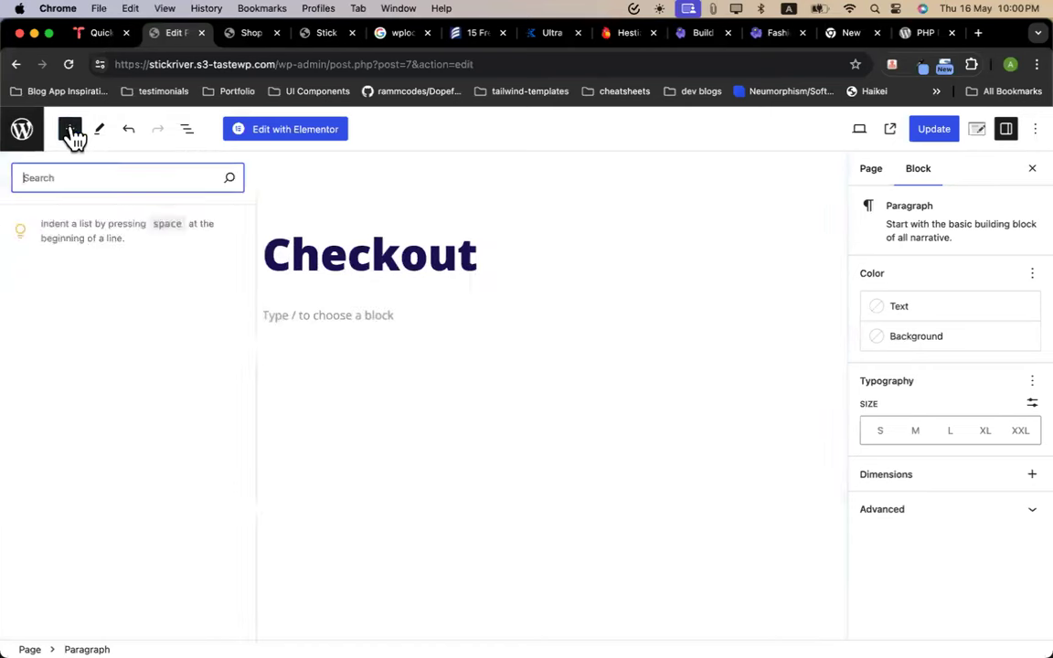
key(Escape)
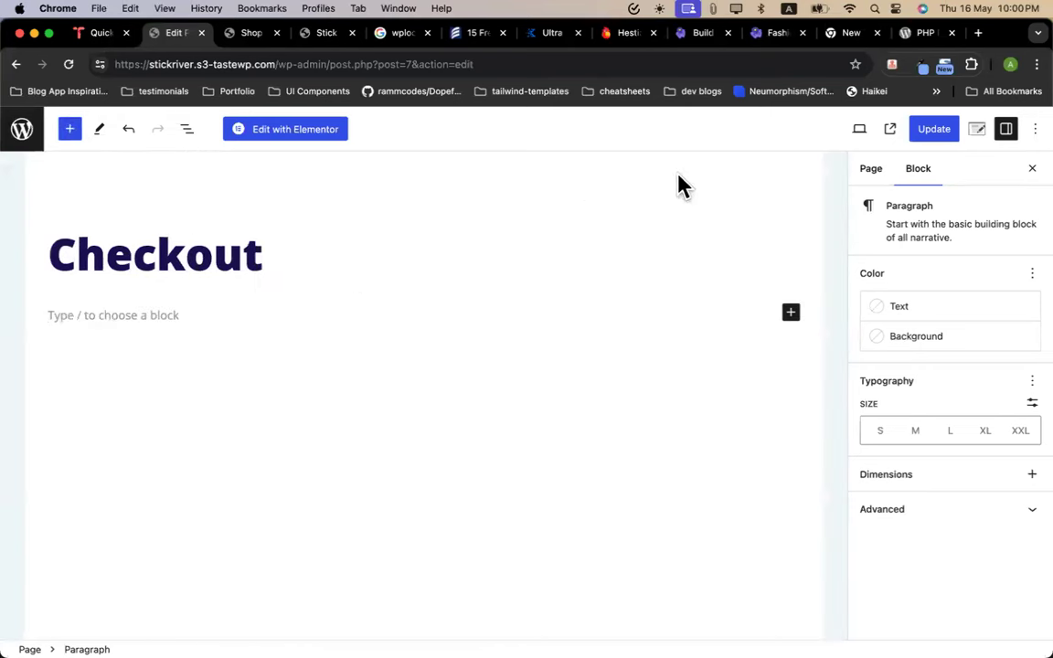
click(933, 129)
click(313, 130)
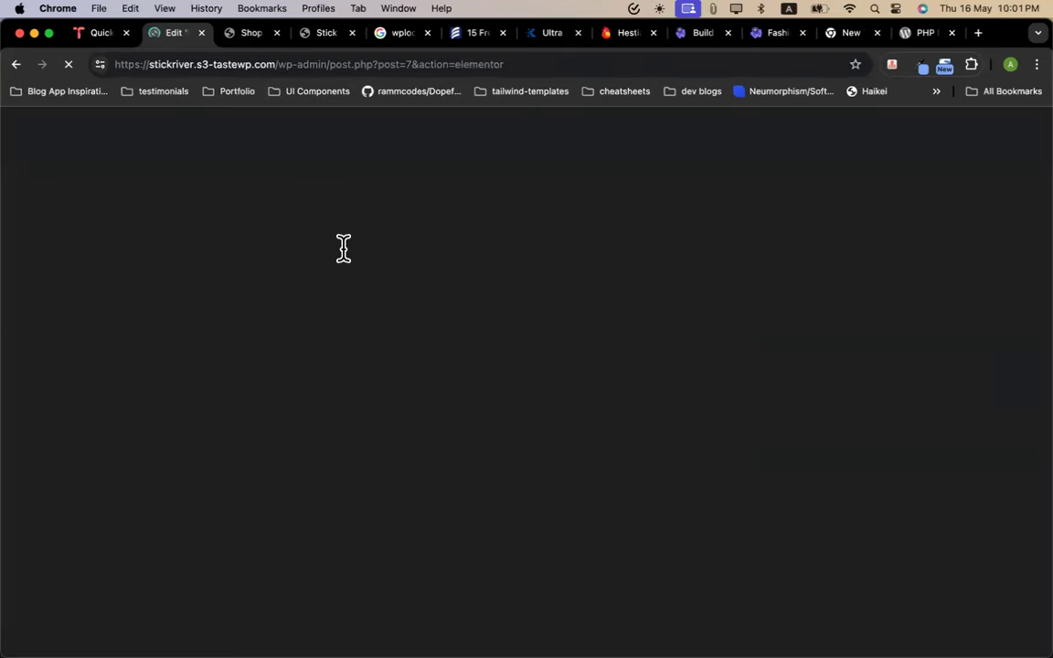
From the Shop tab, reach the Dashboard via the site-name menu, then open WooCommerce Settings
click(259, 40)
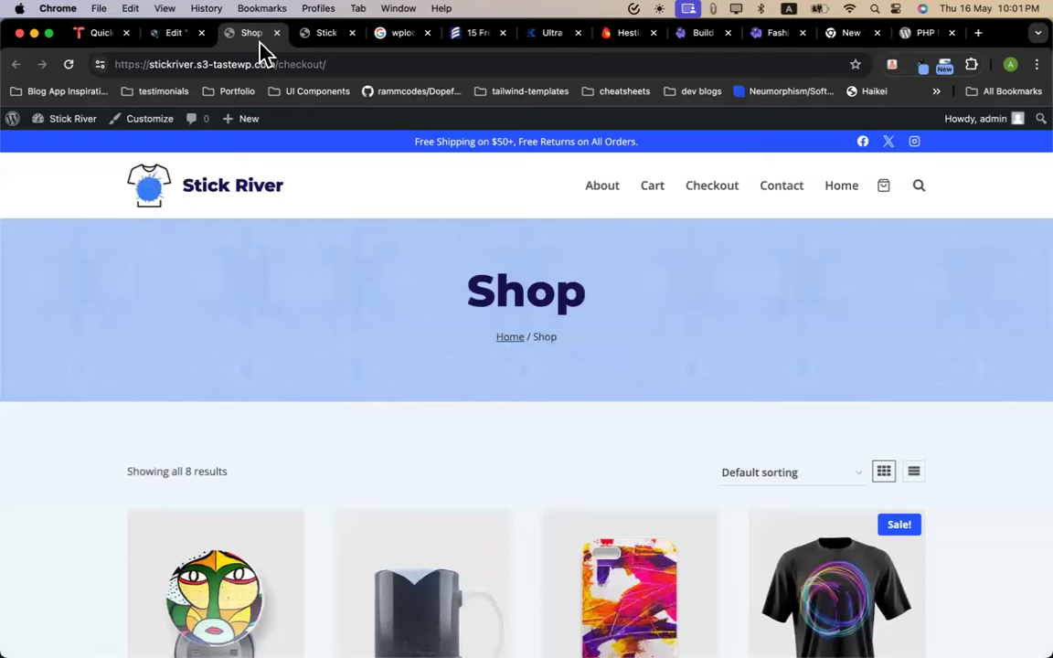
mouse_move(59, 121)
click(56, 144)
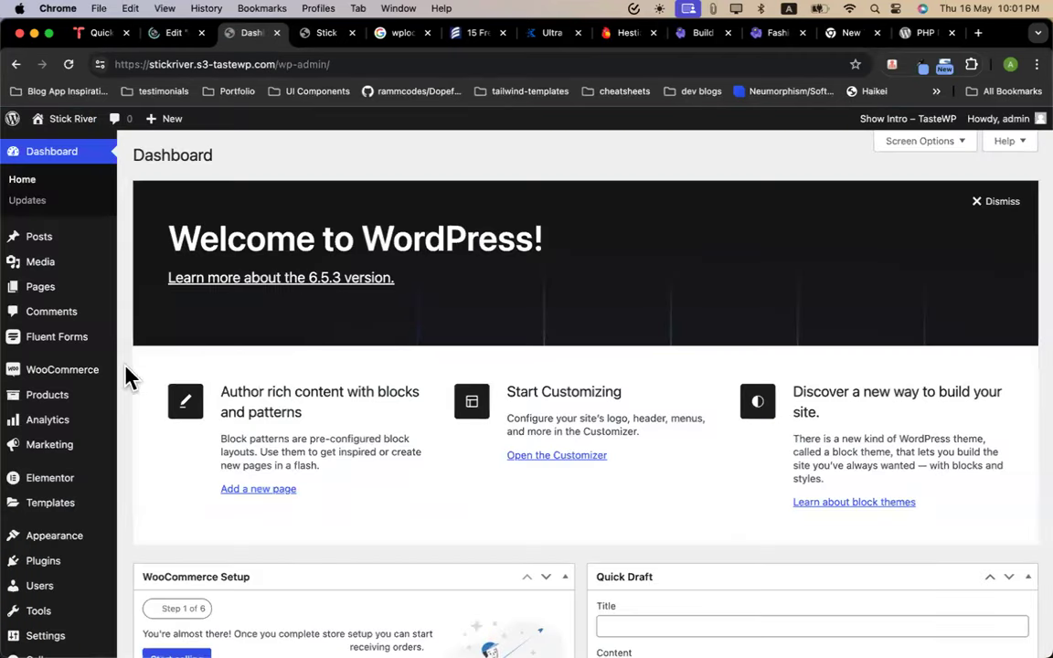
mouse_move(87, 382)
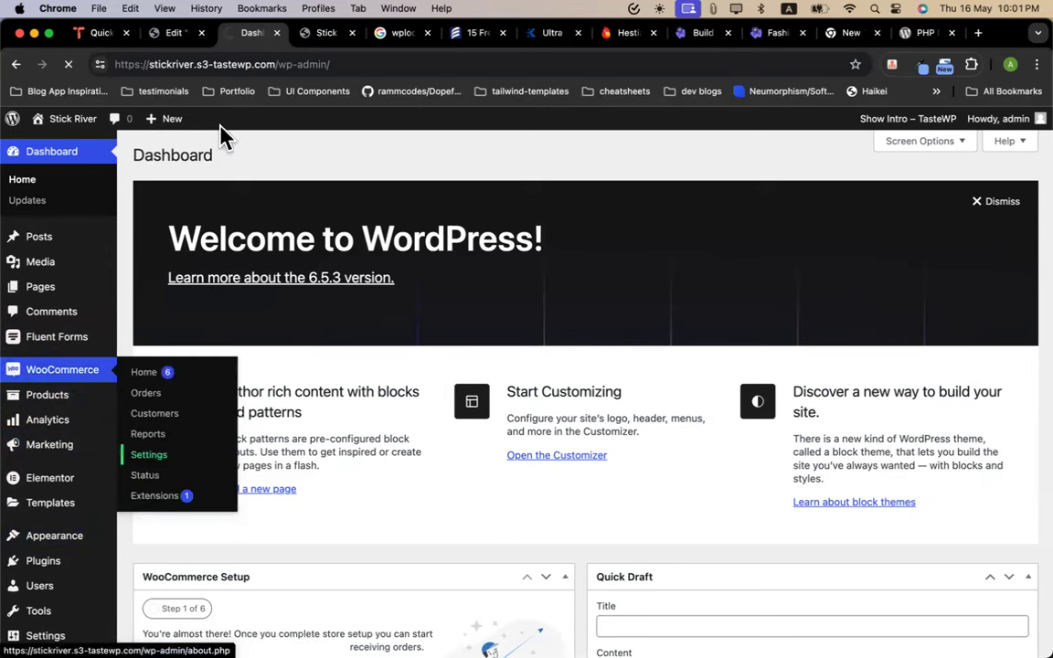
click(172, 35)
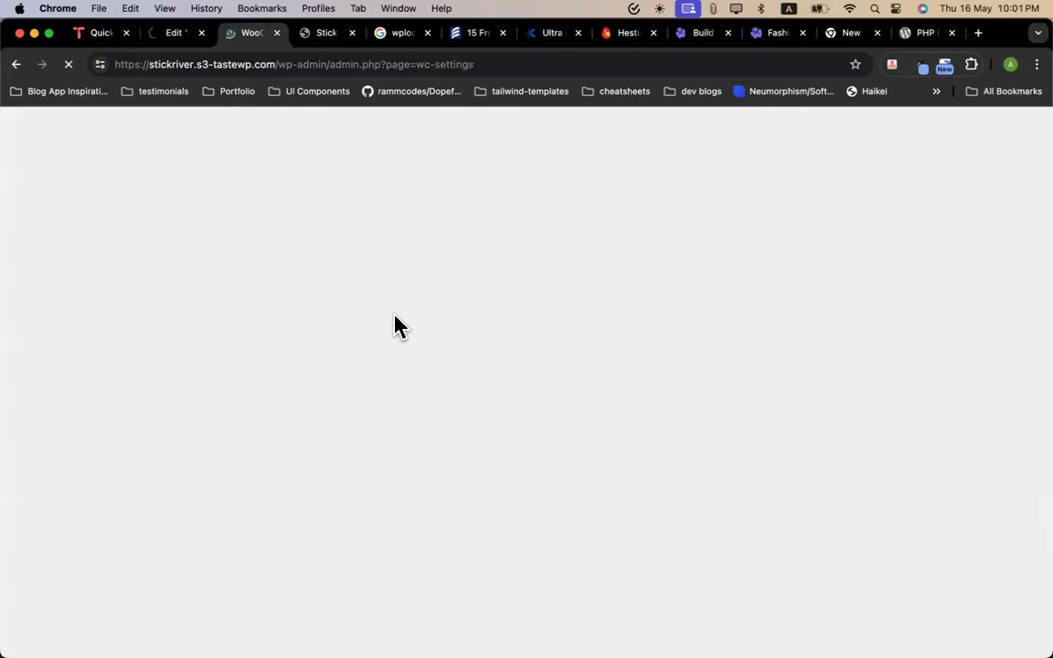
Switch among the Elementor, WooCommerce settings and homepage tabs to check their state
click(181, 35)
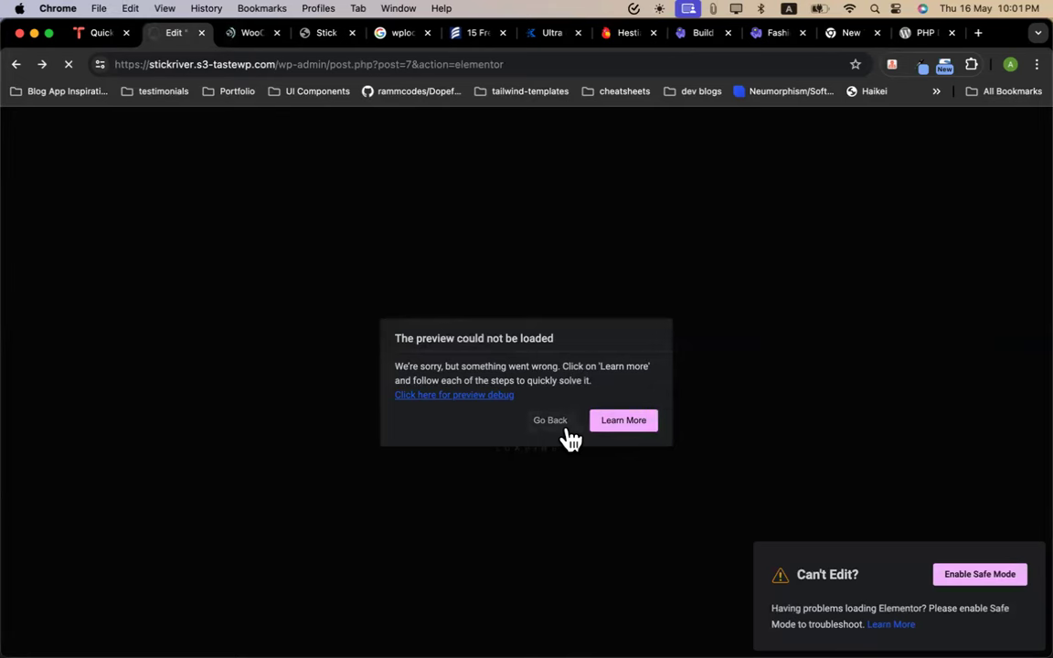
click(245, 35)
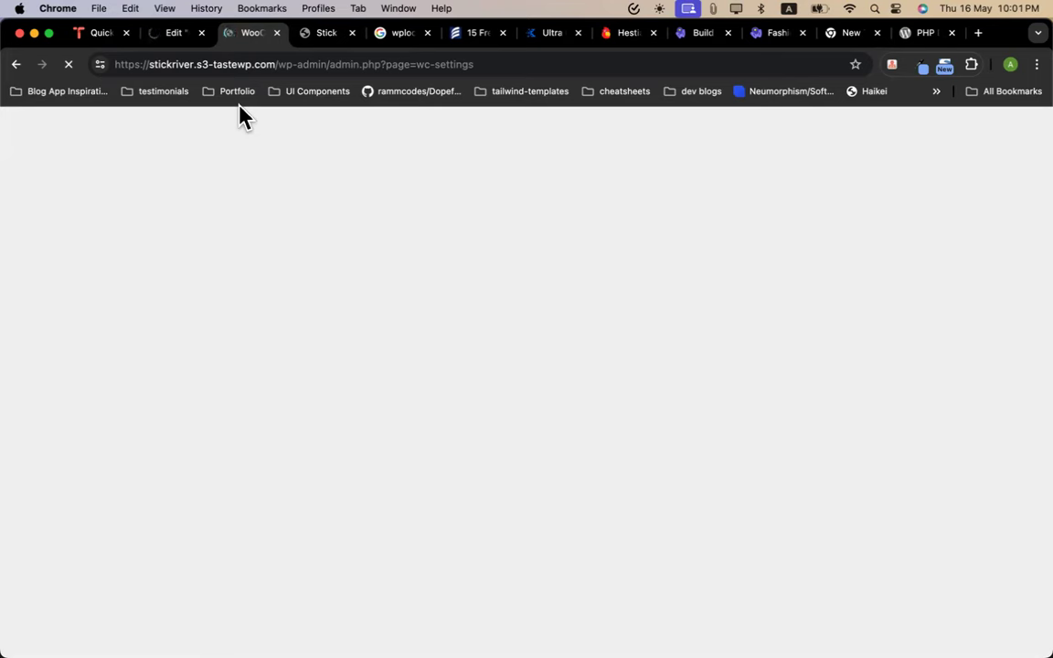
click(324, 35)
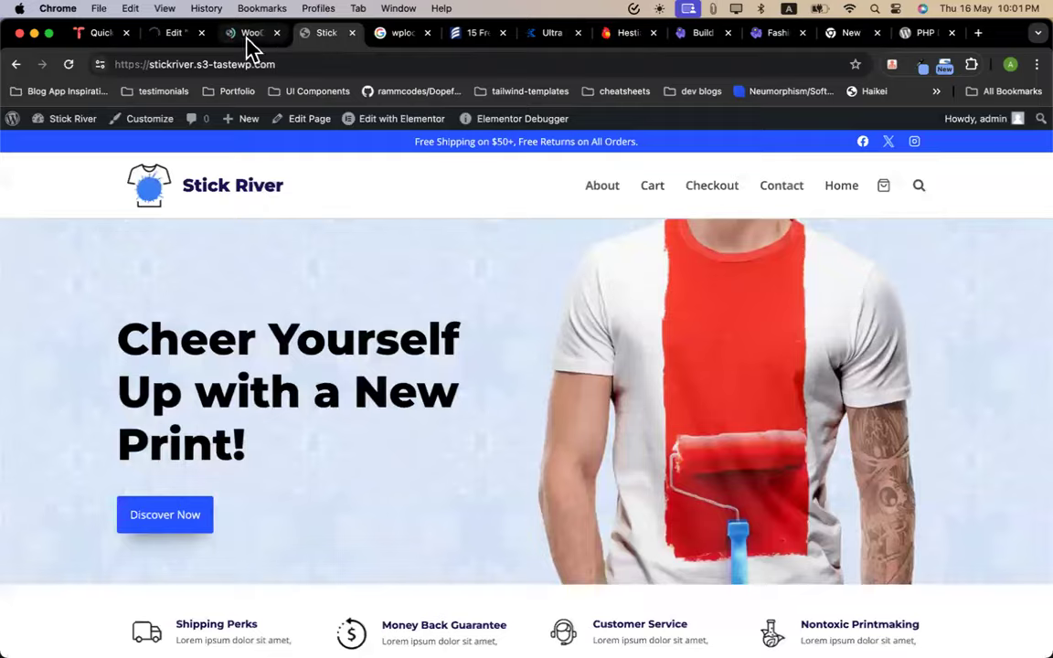
click(251, 40)
click(316, 39)
click(190, 36)
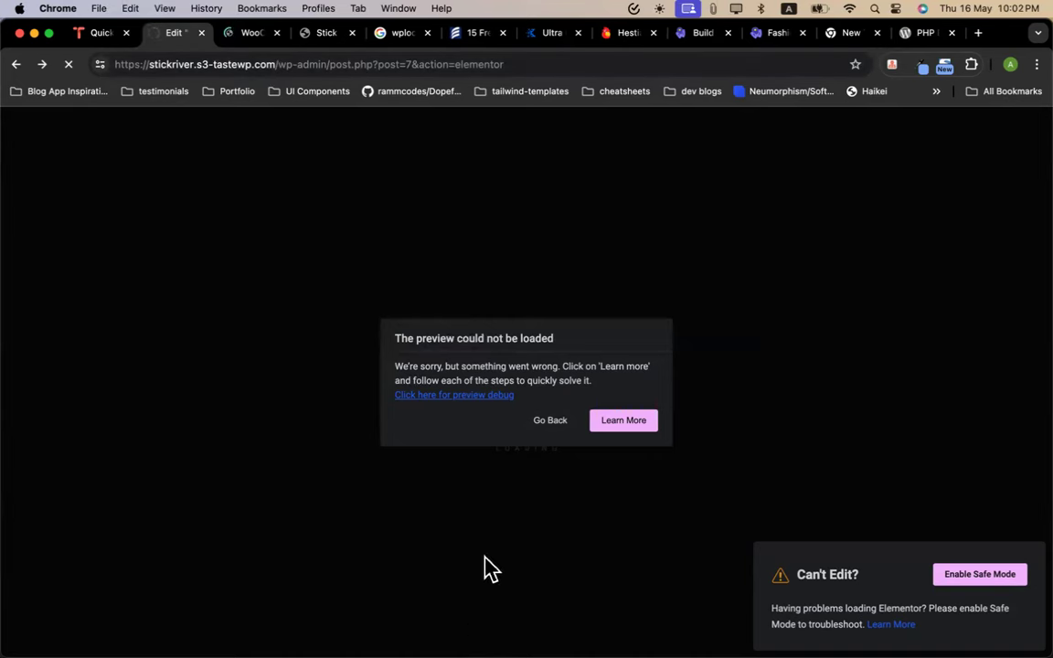
click(311, 35)
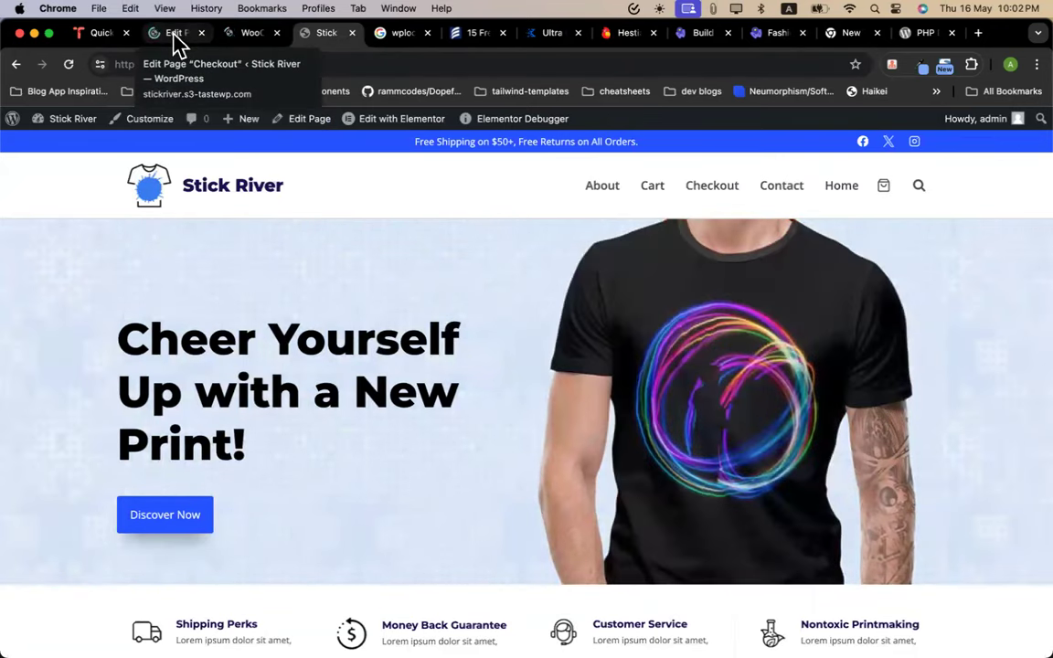
click(176, 34)
Trim the Checkout edit tab's address to load the admin dashboard, then open Pages > All Pages
drag(329, 64, 611, 63)
key(BackSpace)
key(Return)
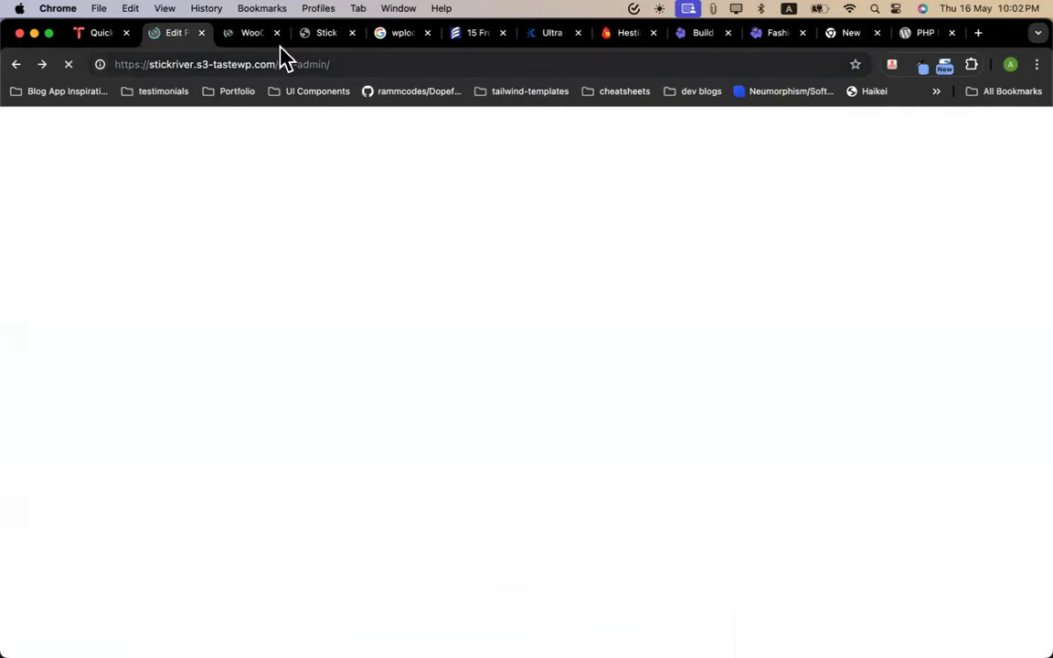
click(252, 35)
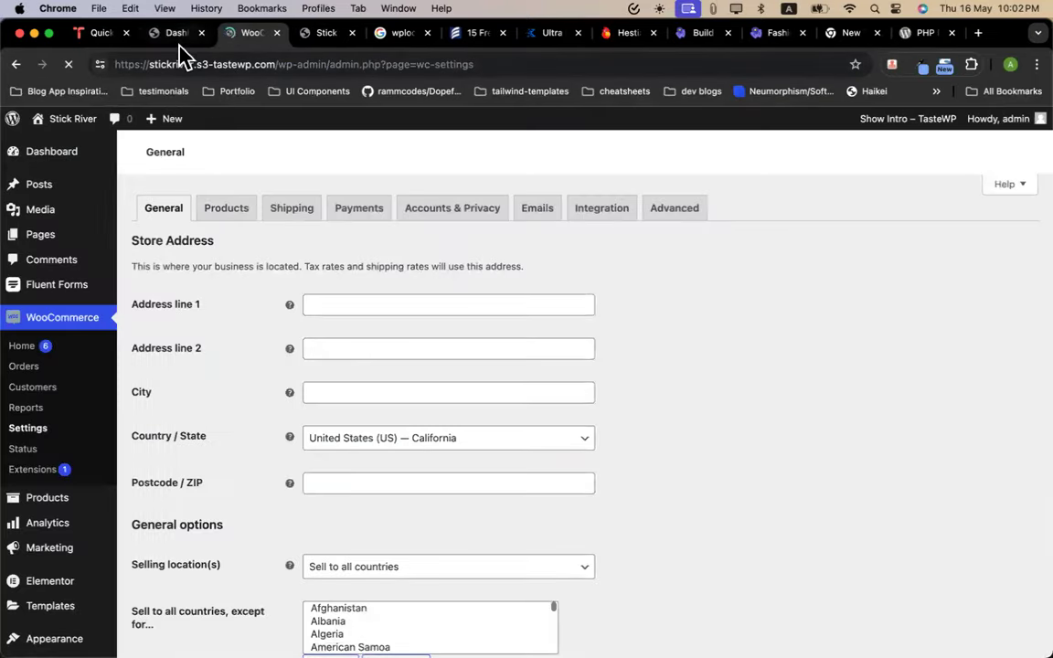
click(177, 33)
scroll(282, 305, down, 5)
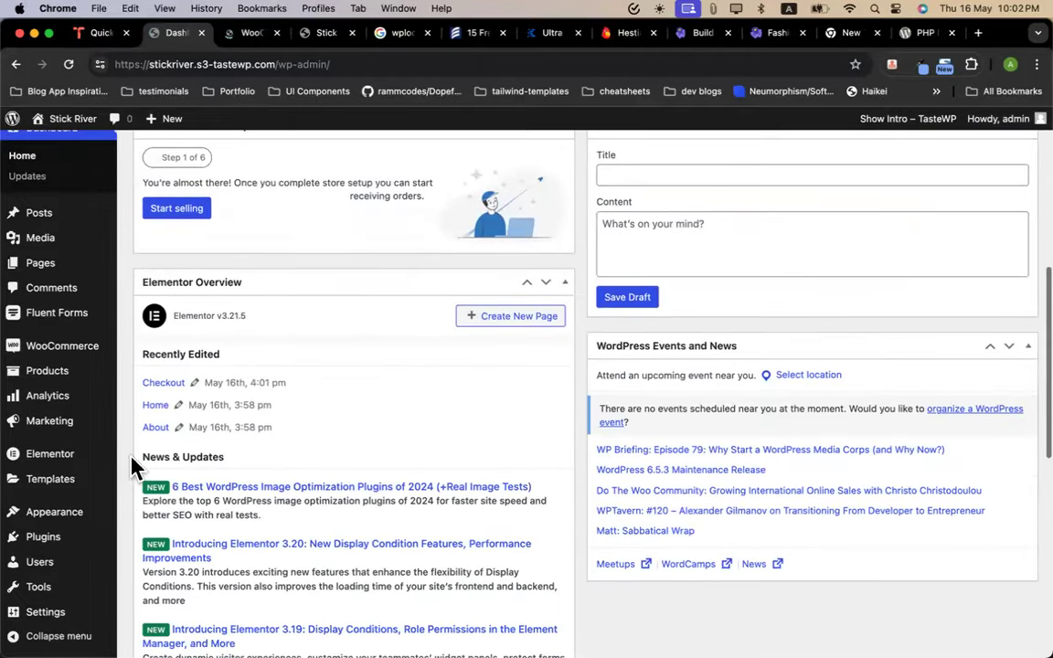
scroll(313, 313, up, 5)
mouse_move(61, 291)
click(160, 294)
In WooCommerce Advanced settings, clear the Checkout page assignment and save changes
click(256, 37)
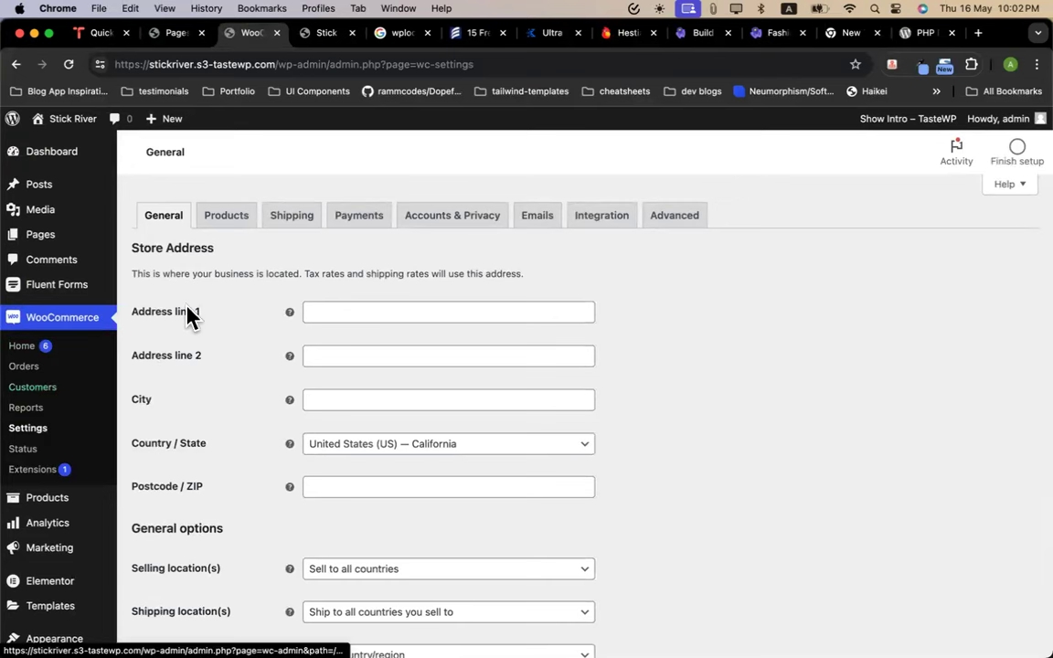
click(666, 220)
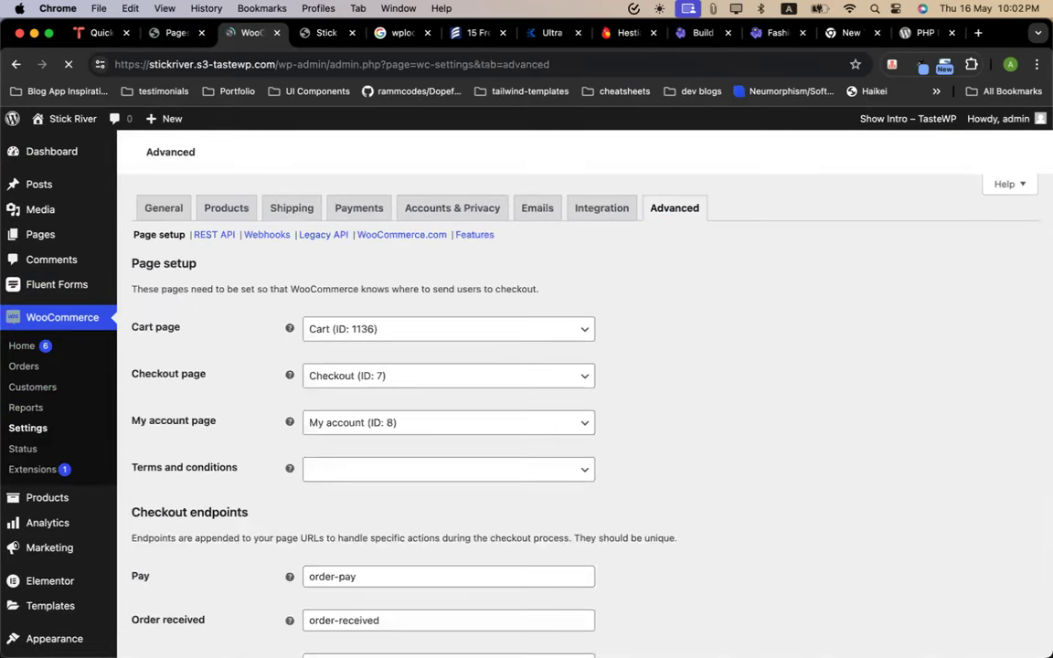
scroll(393, 435, down, 2)
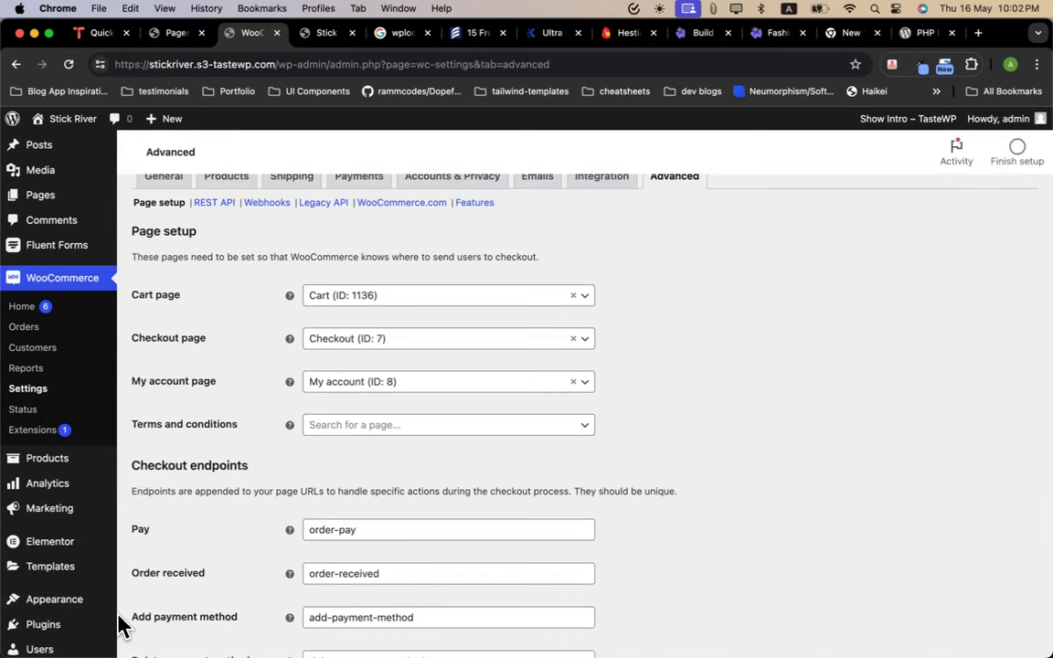
click(574, 339)
click(622, 346)
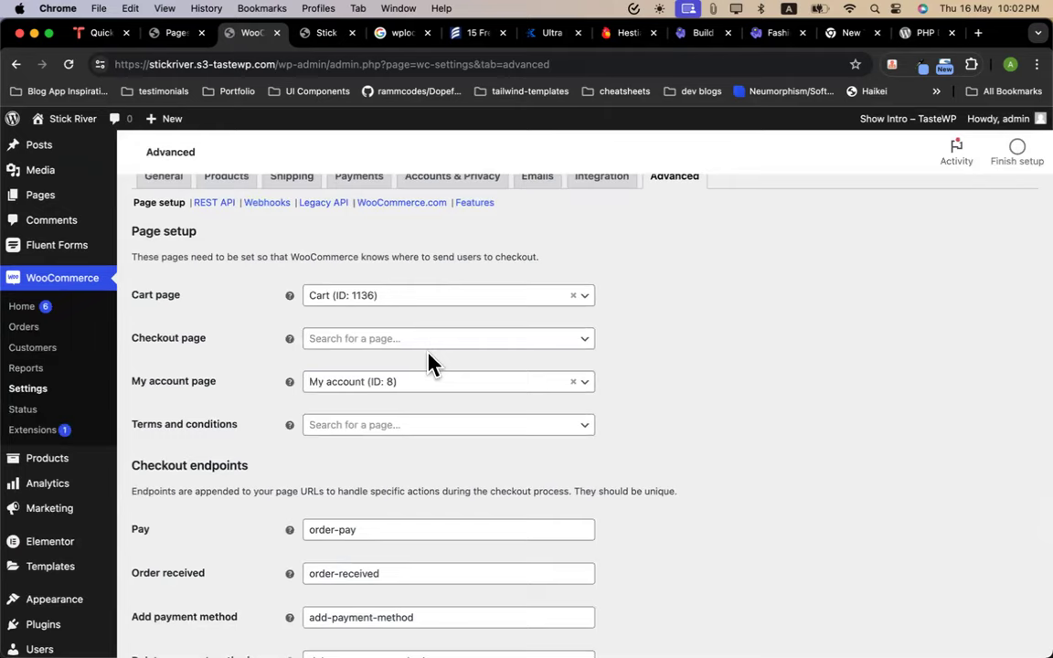
scroll(674, 372, down, 10)
click(168, 581)
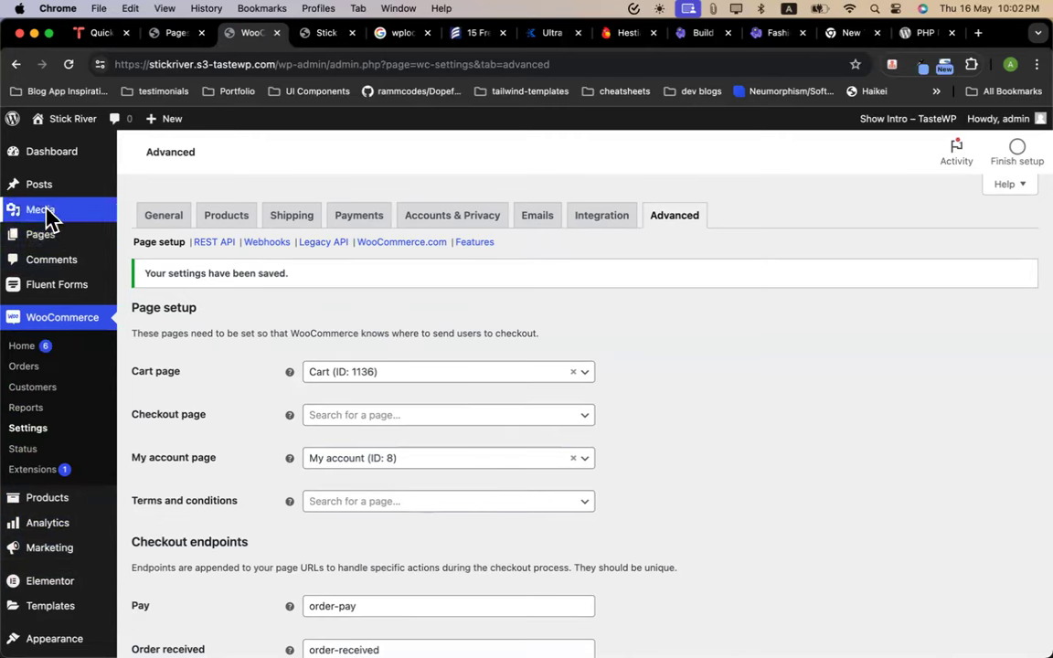
mouse_move(55, 233)
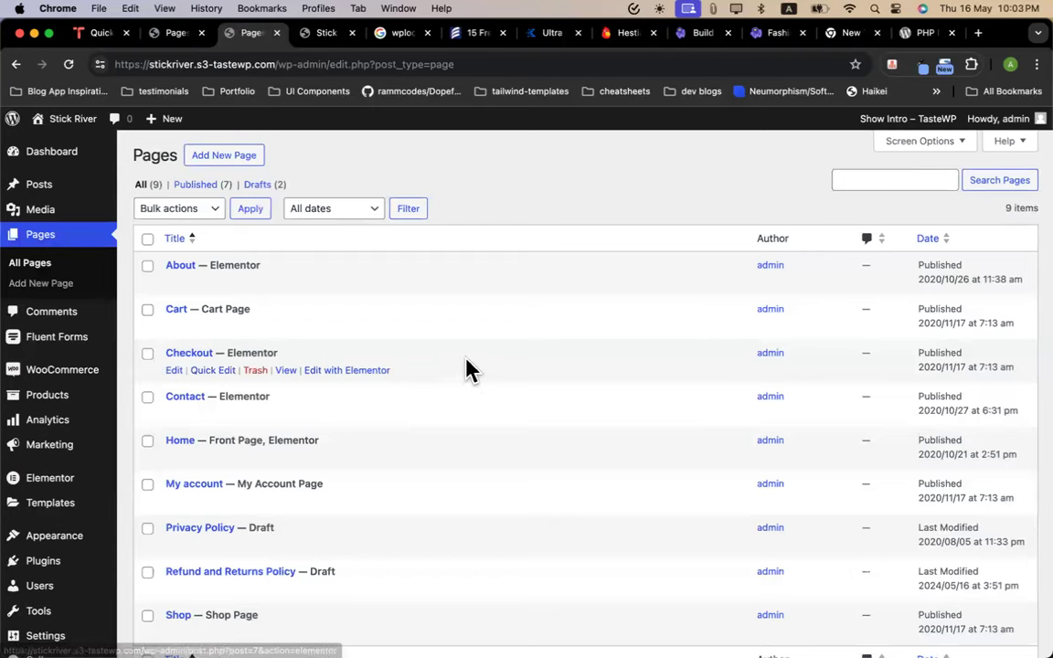
Open the Checkout page in Elementor and close the Navigator once the editor loads
click(332, 378)
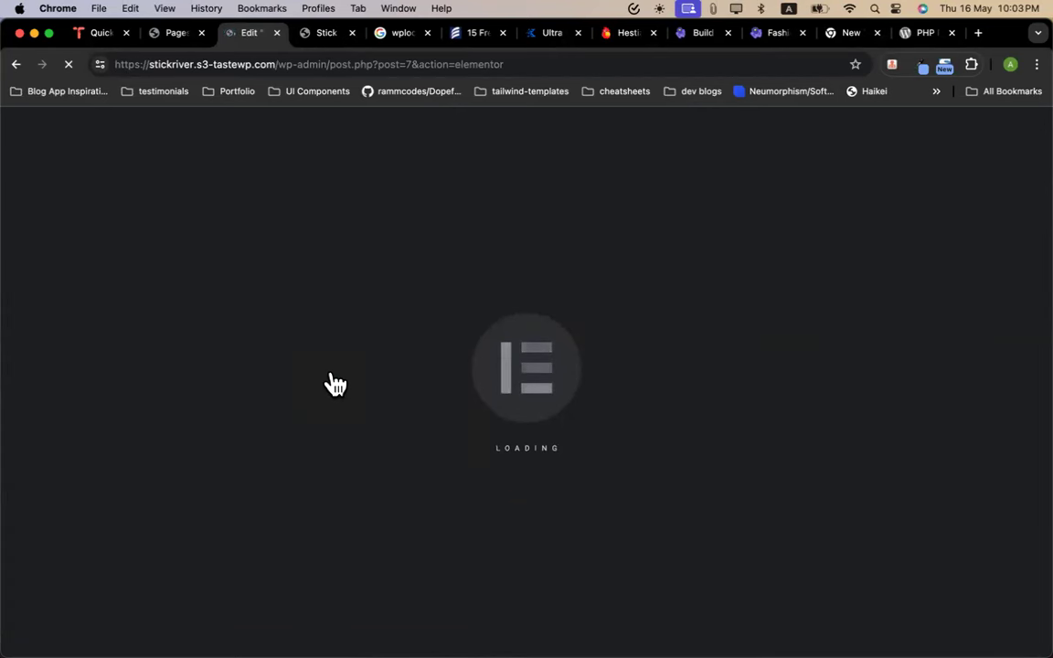
click(161, 36)
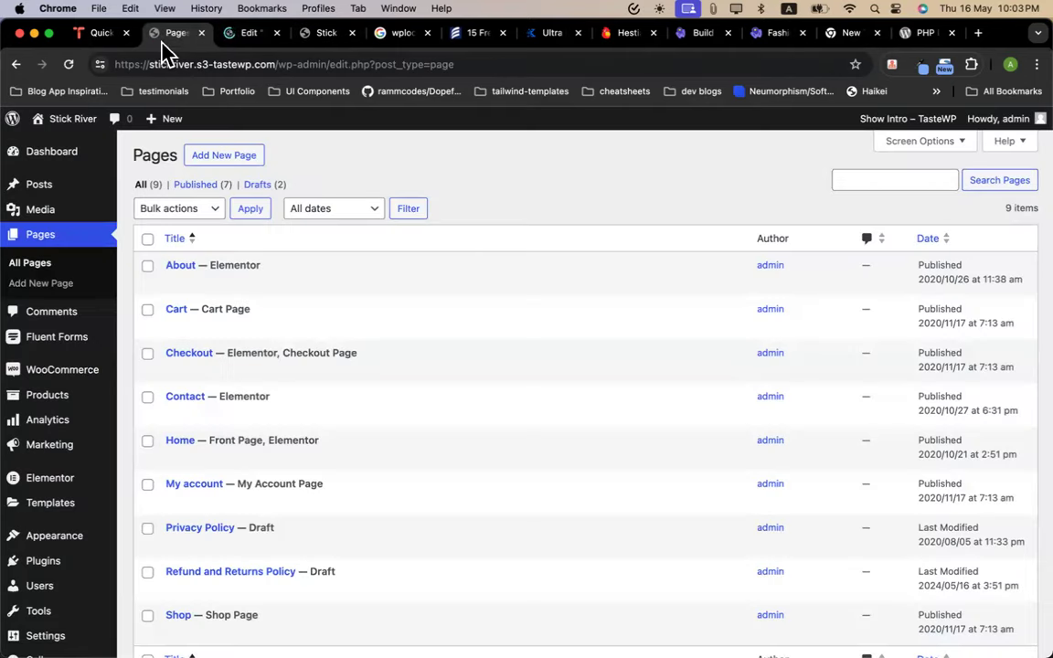
click(247, 38)
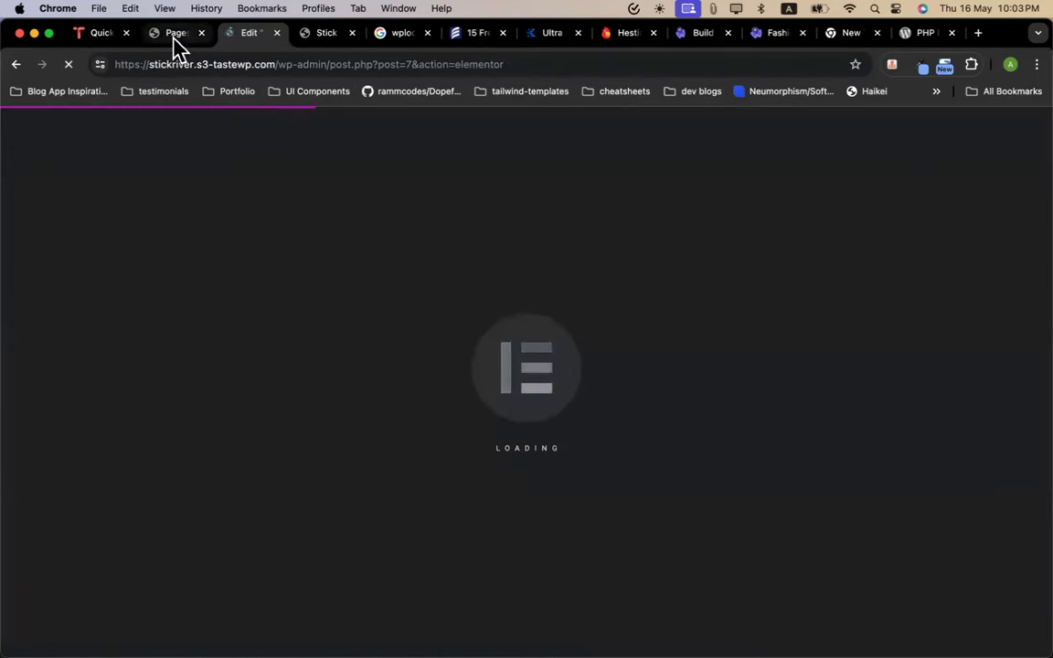
click(176, 36)
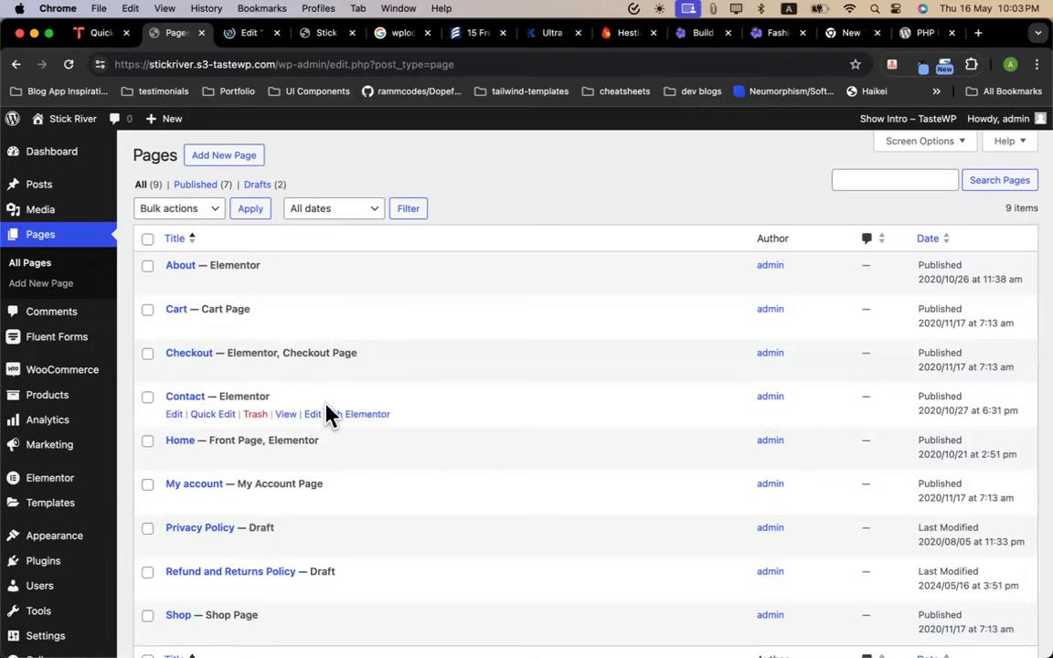
click(245, 37)
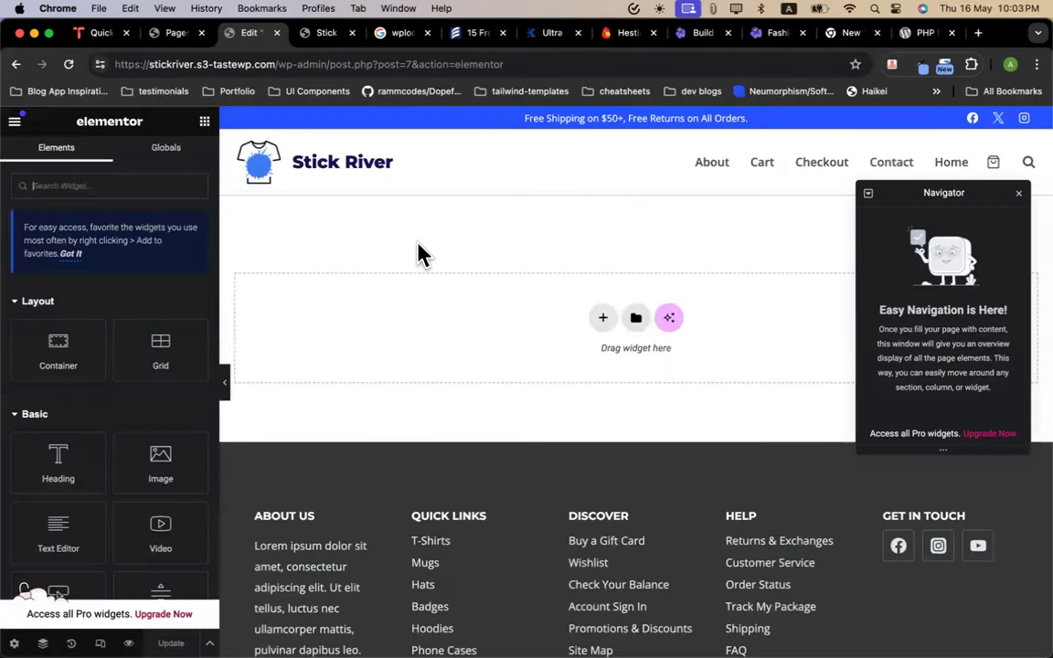
click(1018, 193)
Open WooCommerce Settings in a new tab and select its Advanced tab
click(160, 36)
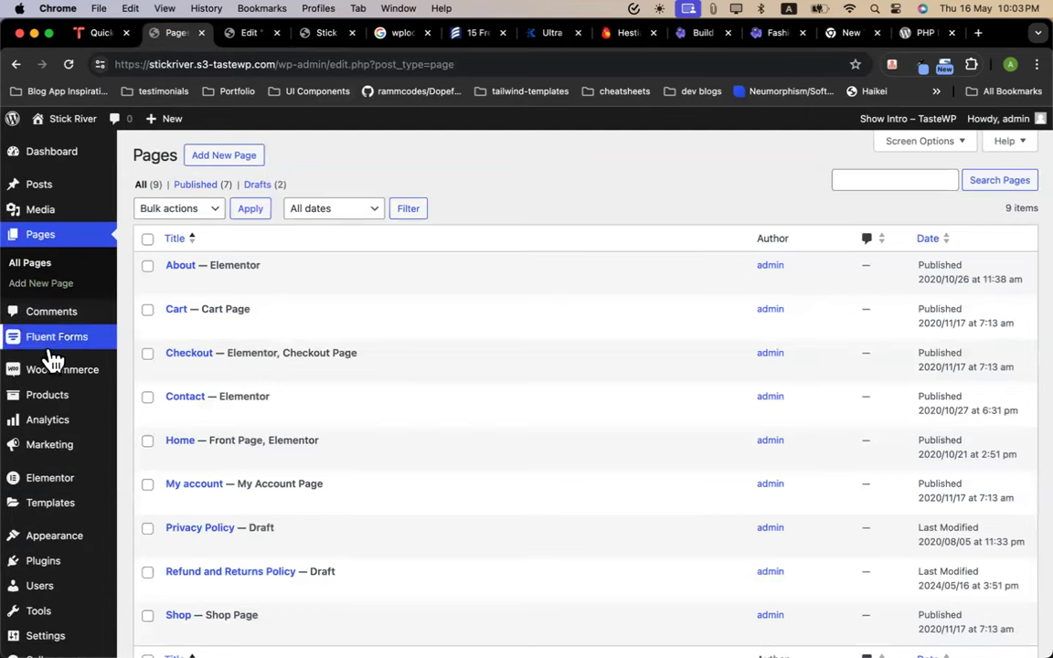
mouse_move(102, 375)
super+click(167, 461)
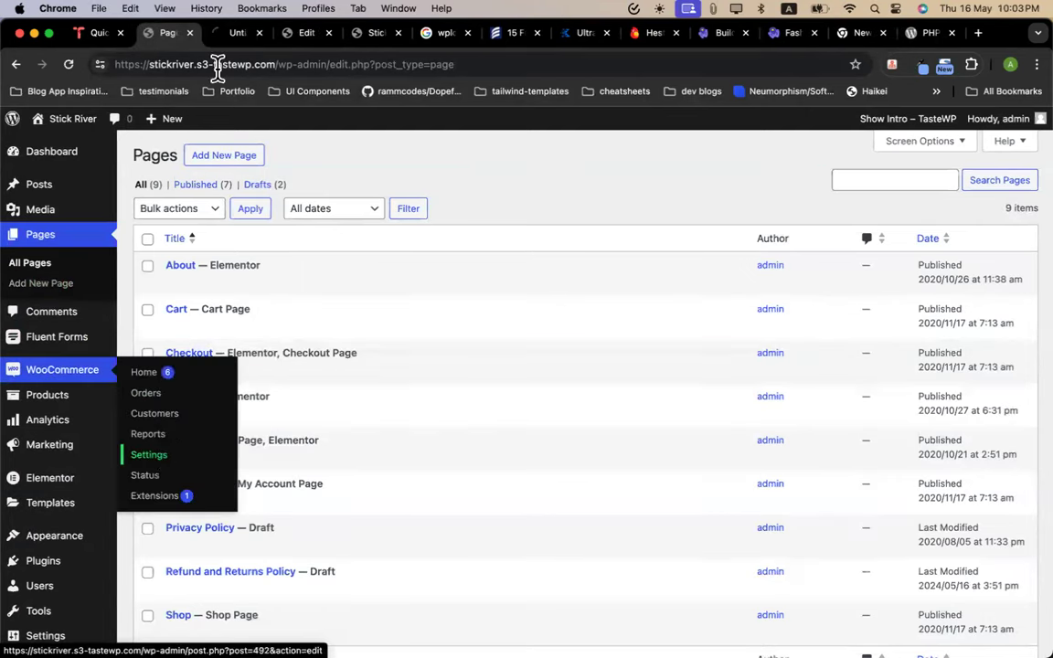
click(235, 34)
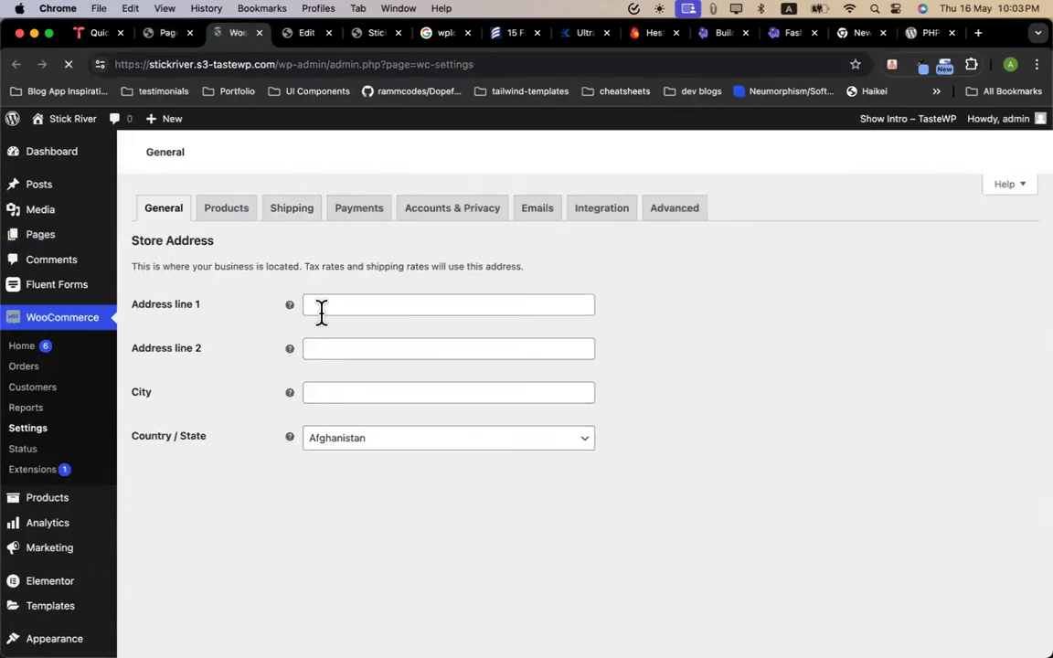
click(665, 211)
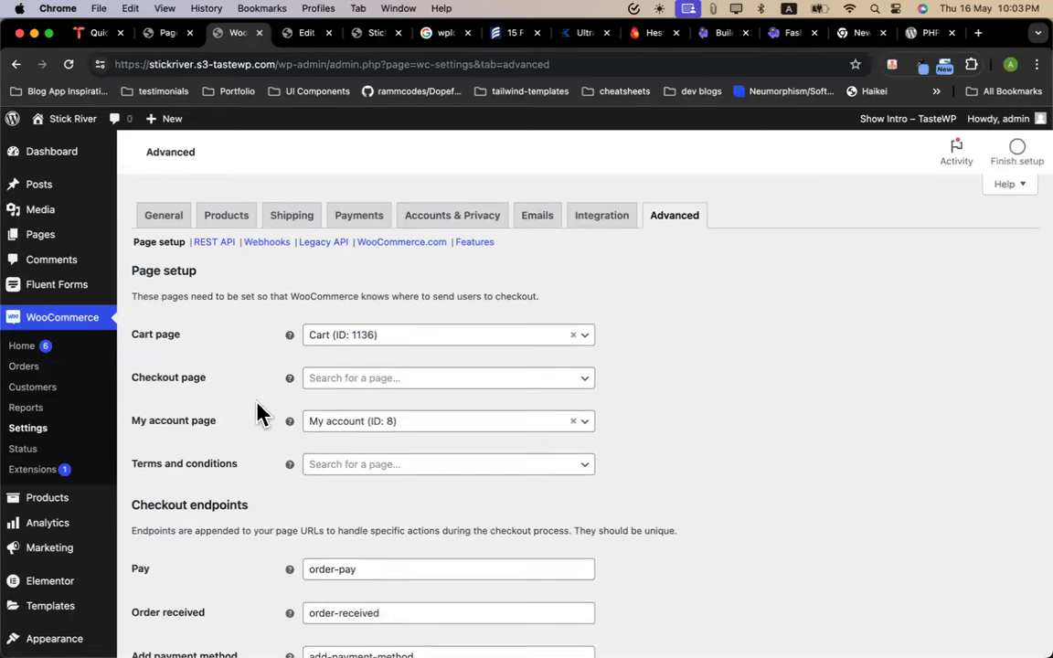
Search the Elementor widgets for 'sho' and drag an empty Shortcode widget onto the page
click(297, 35)
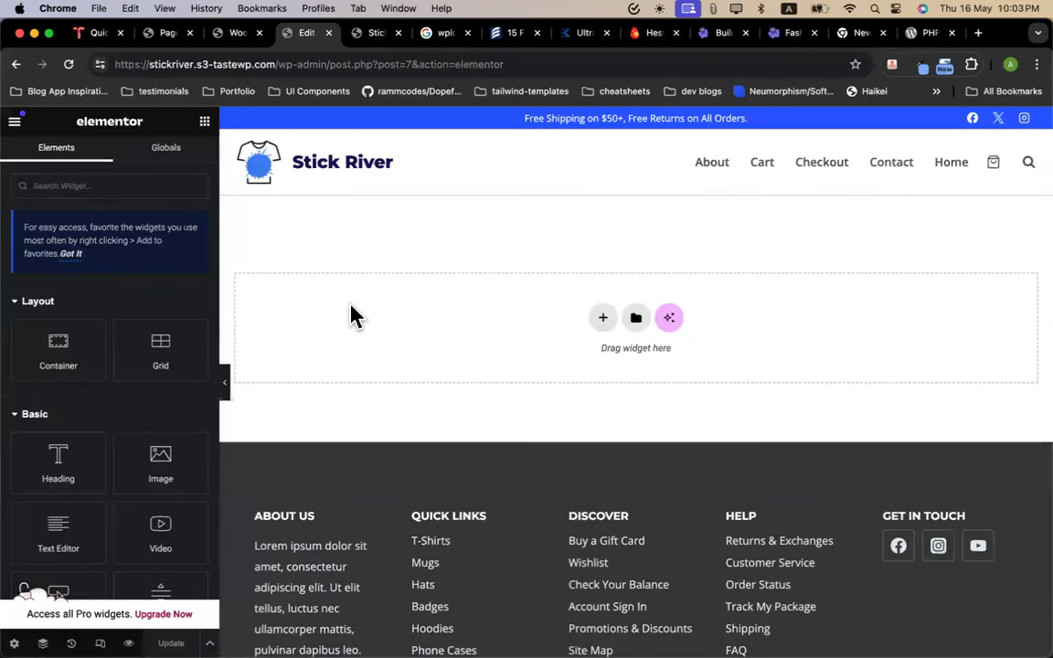
click(145, 187)
text(sho)
key(BackSpace)
key(BackSpace)
key(BackSpace)
text(he)
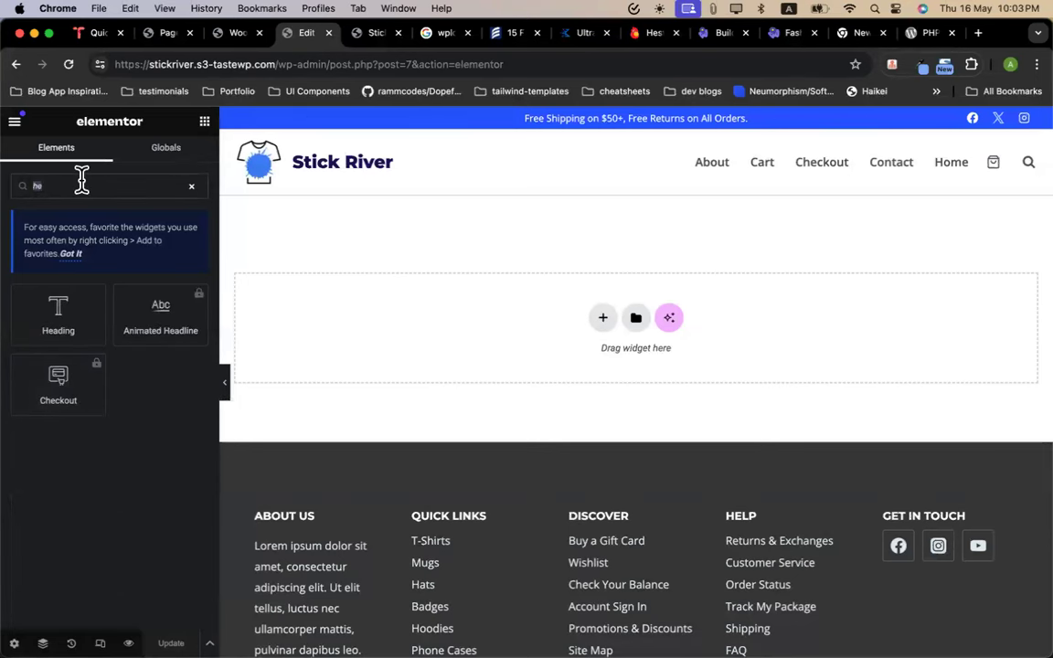
key(BackSpace)
text(short)
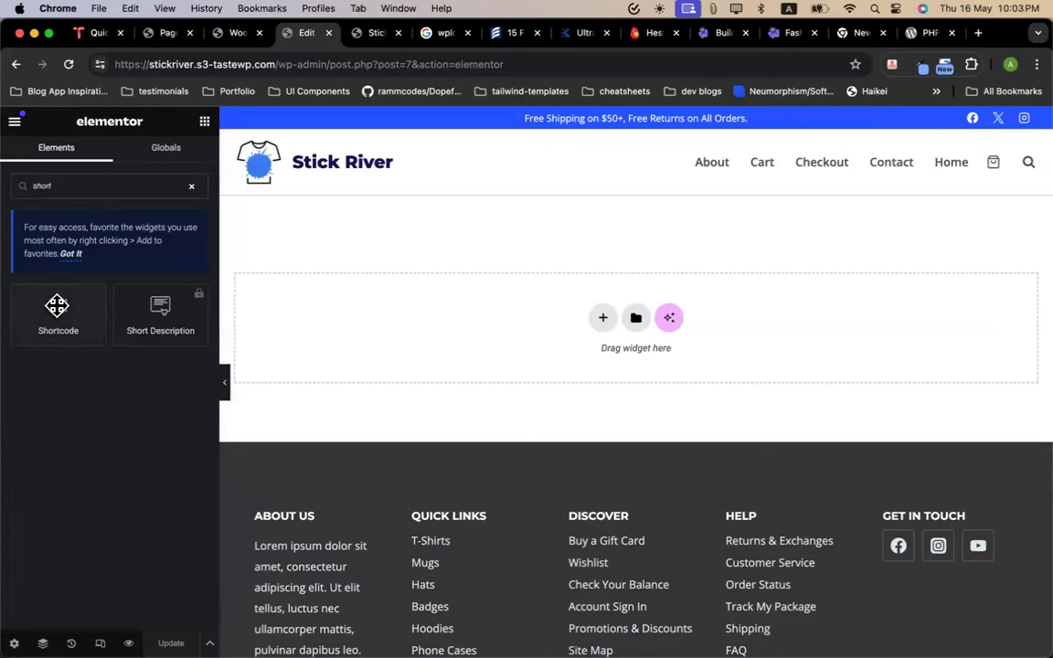
drag(58, 311, 385, 305)
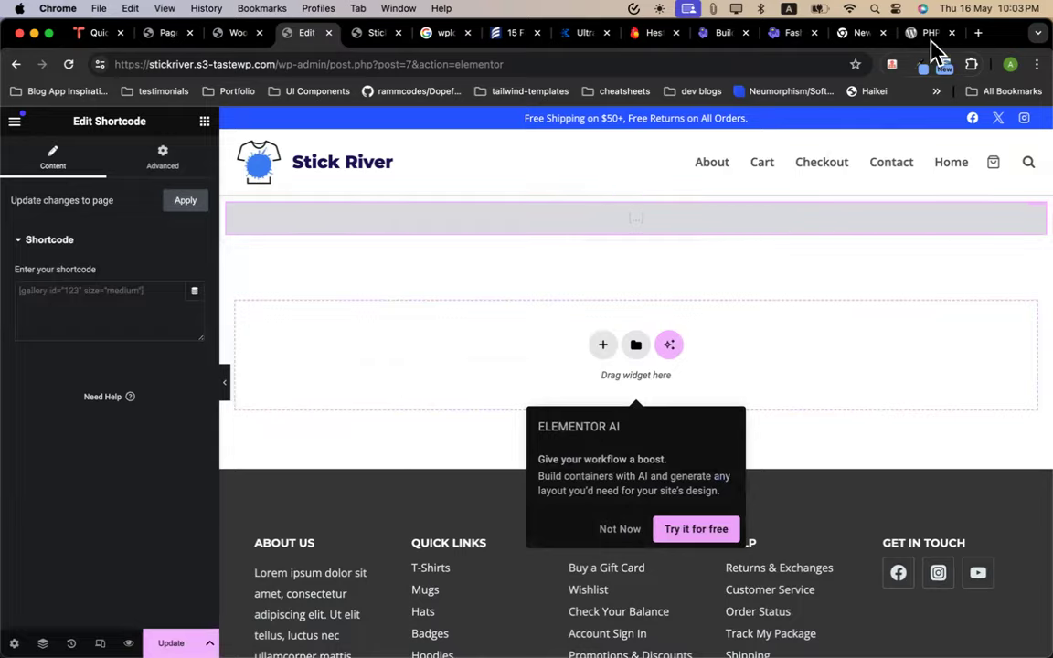
click(976, 33)
Search Google for 'woocommerce checkout shortcode'
text(wocoommerce)
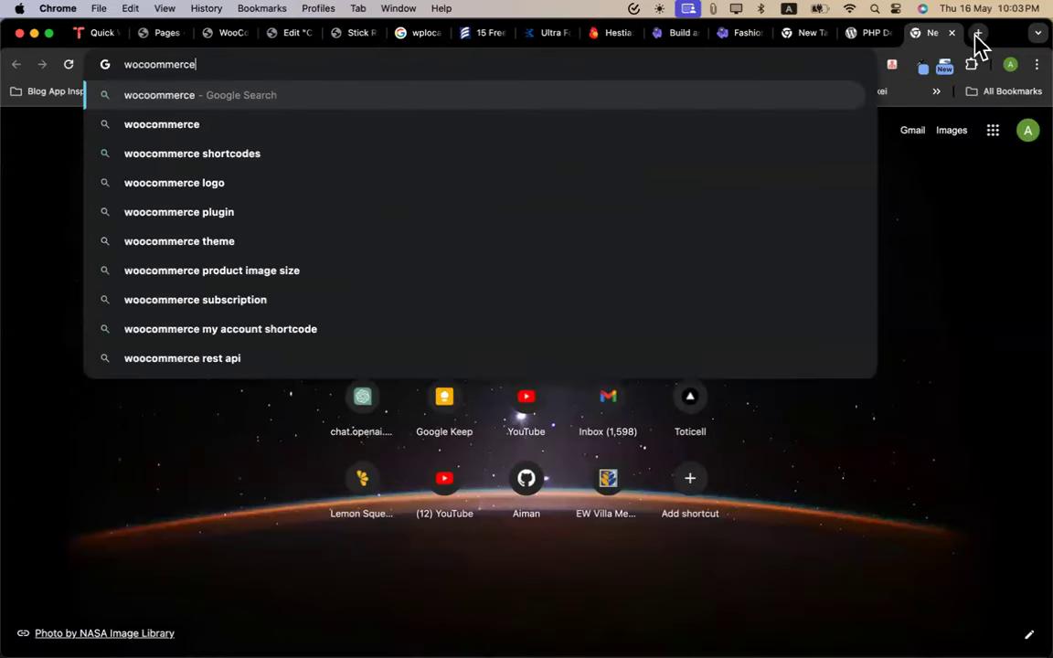
key(Down)
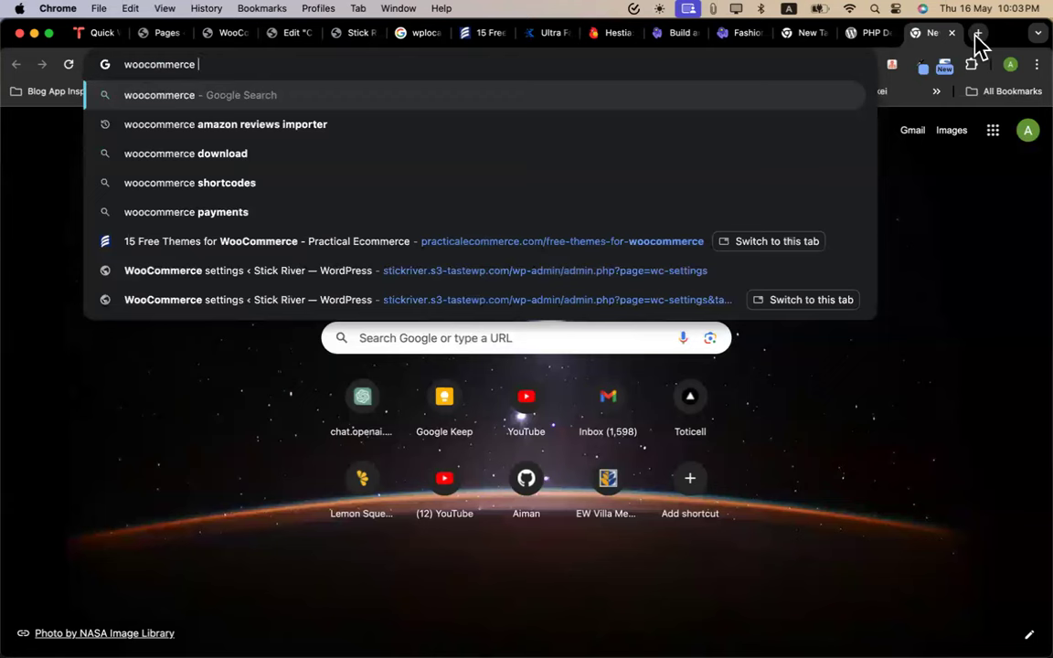
text(checkout sho)
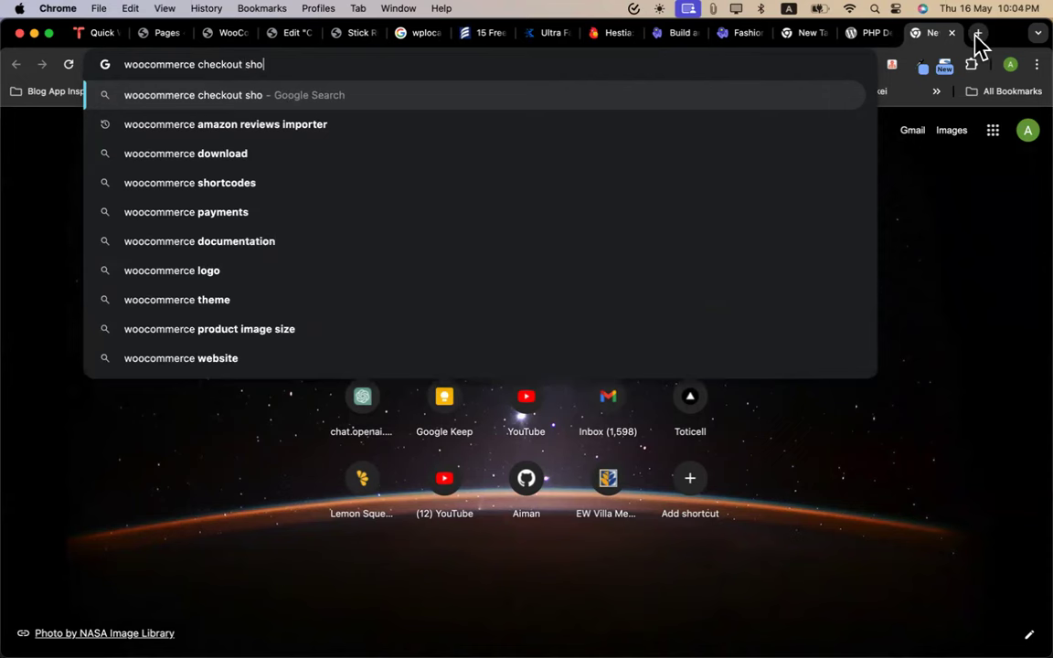
click(450, 125)
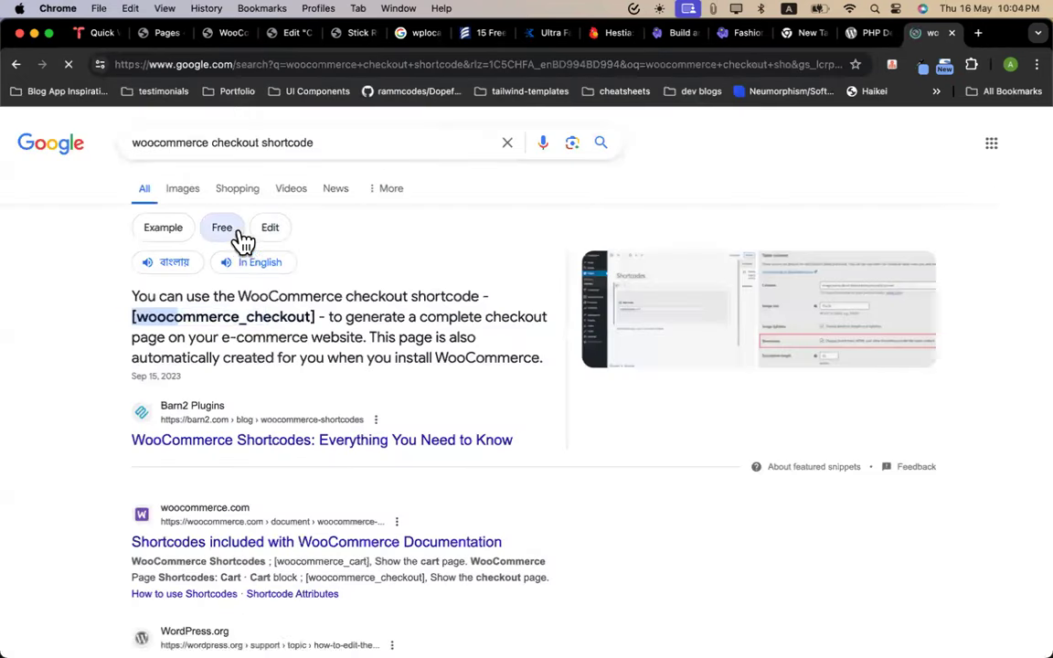
Copy [woocommerce_checkout] from the results and return to the WooCommerce settings tab
drag(317, 316, 139, 312)
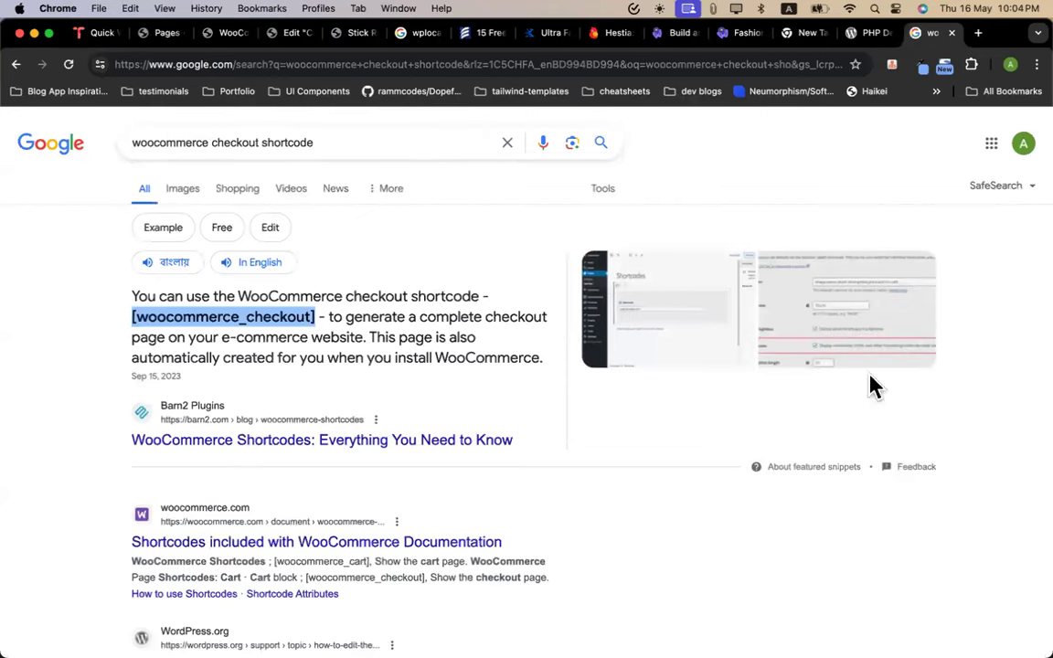
click(839, 338)
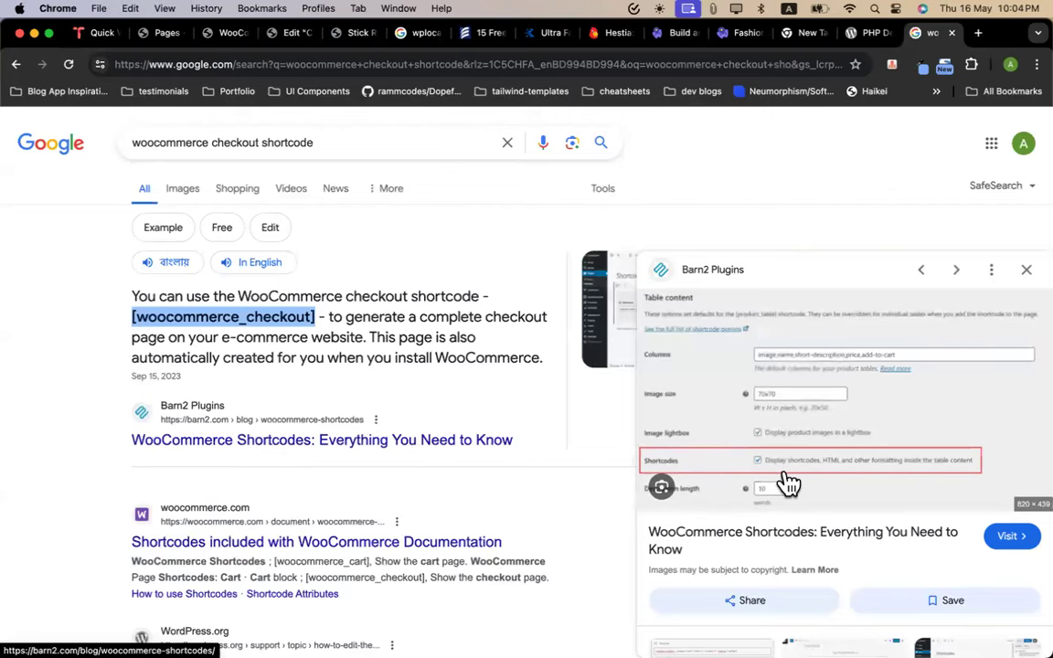
click(1026, 272)
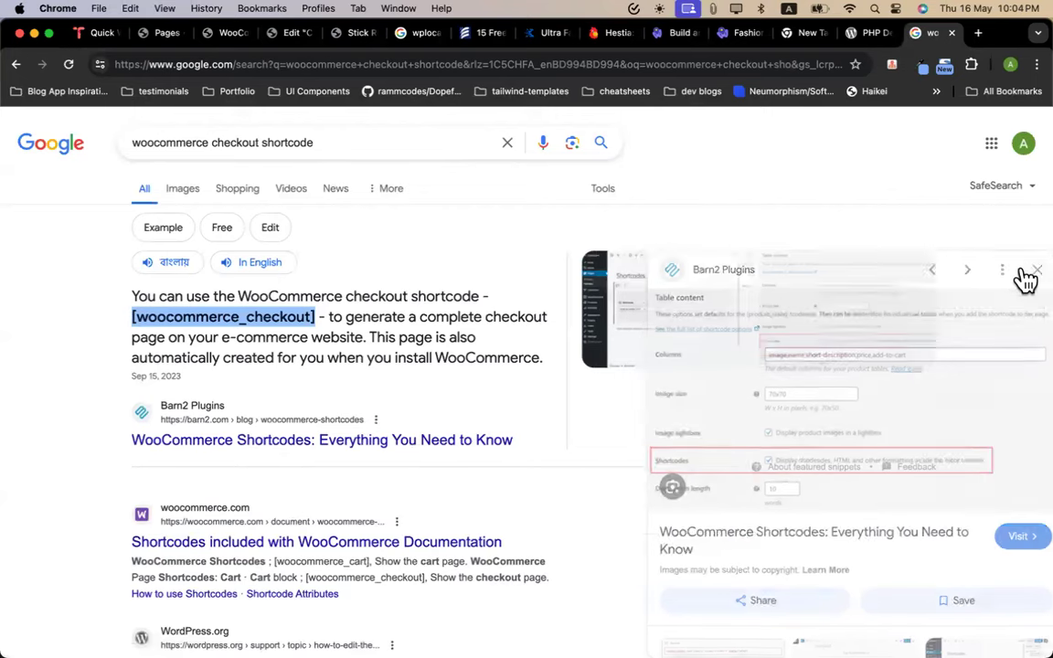
click(137, 35)
click(210, 37)
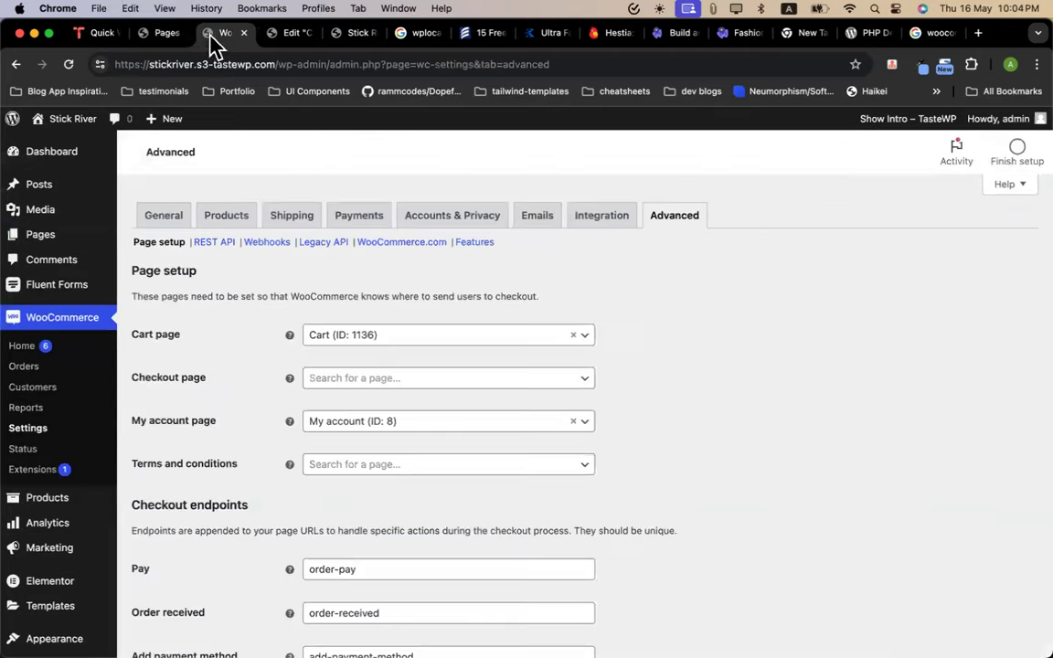
Paste [woocommerce_checkout] into the Shortcode widget, apply it, and insert a new section above
click(289, 27)
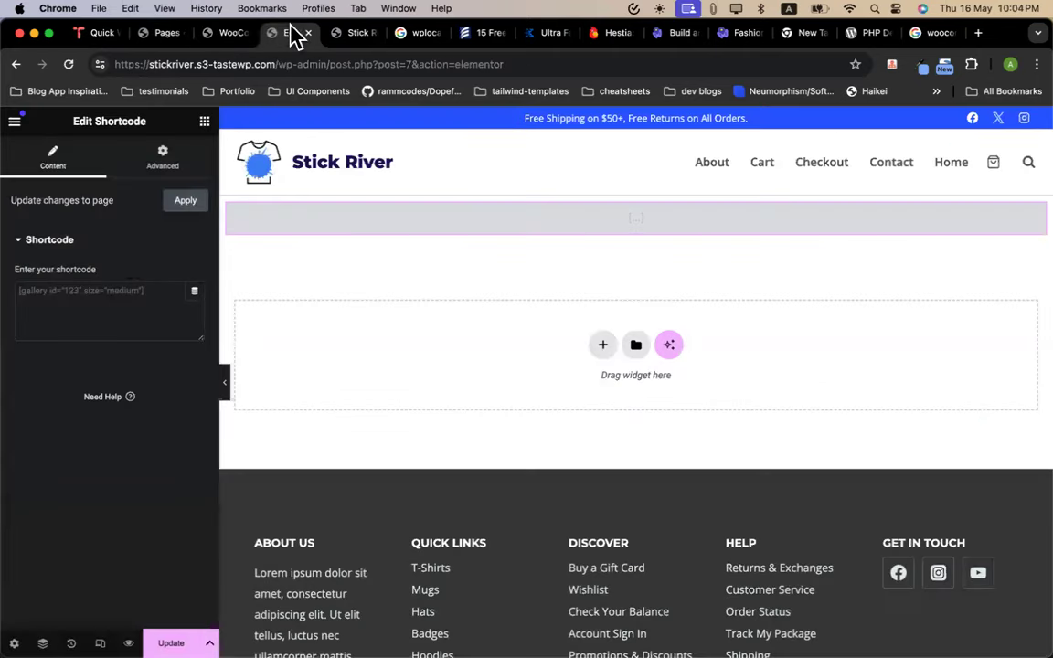
click(124, 291)
text([woocommerce_checkout])
click(184, 202)
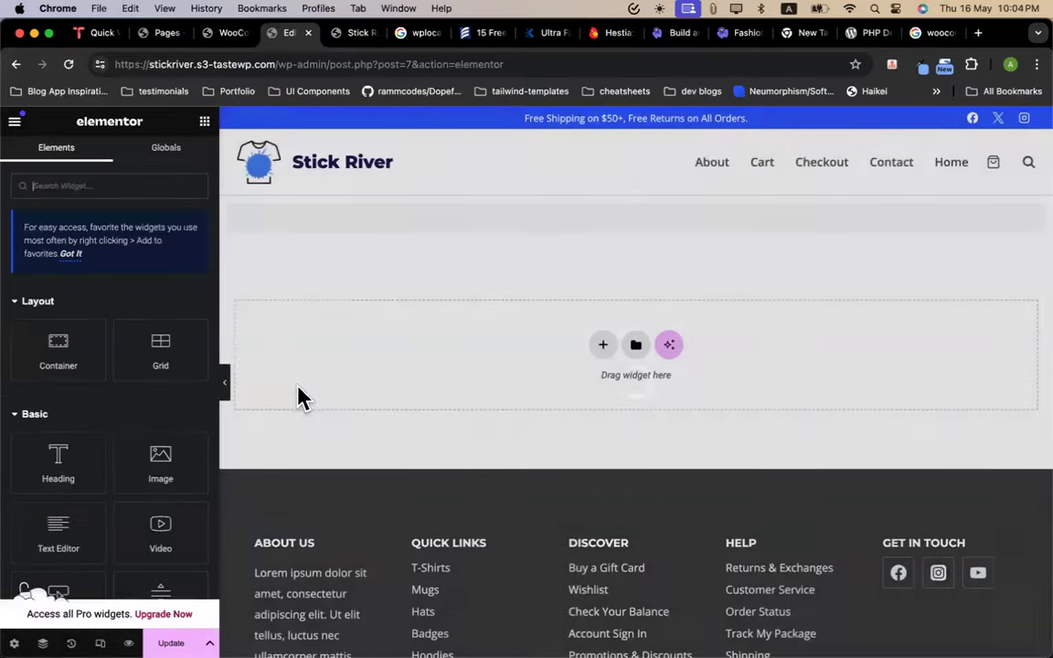
scroll(522, 541, down, 10)
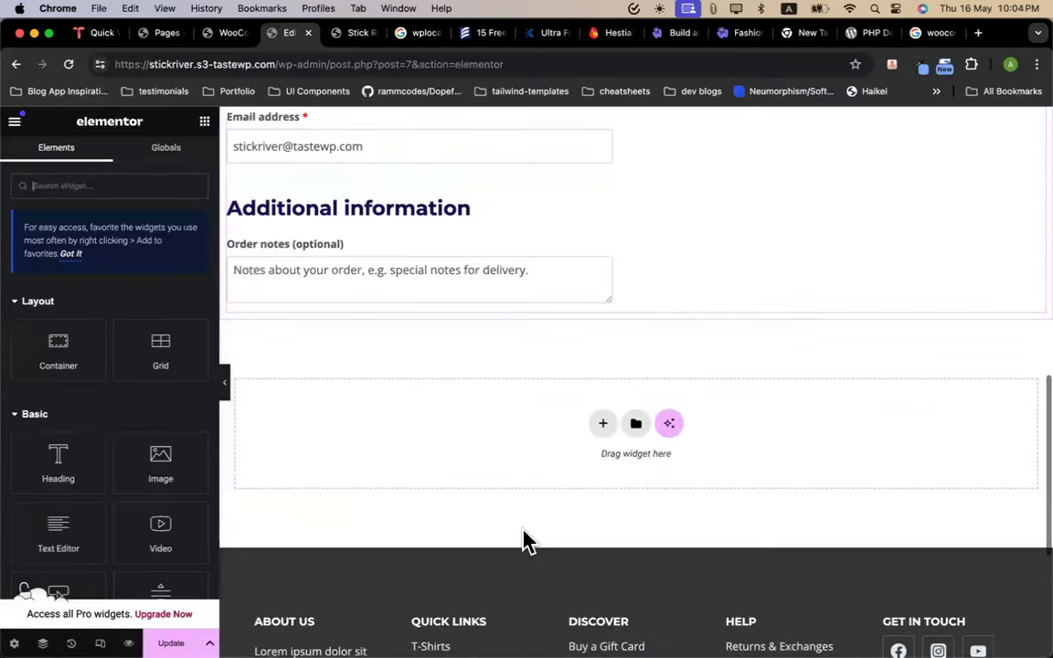
scroll(522, 475, up, 10)
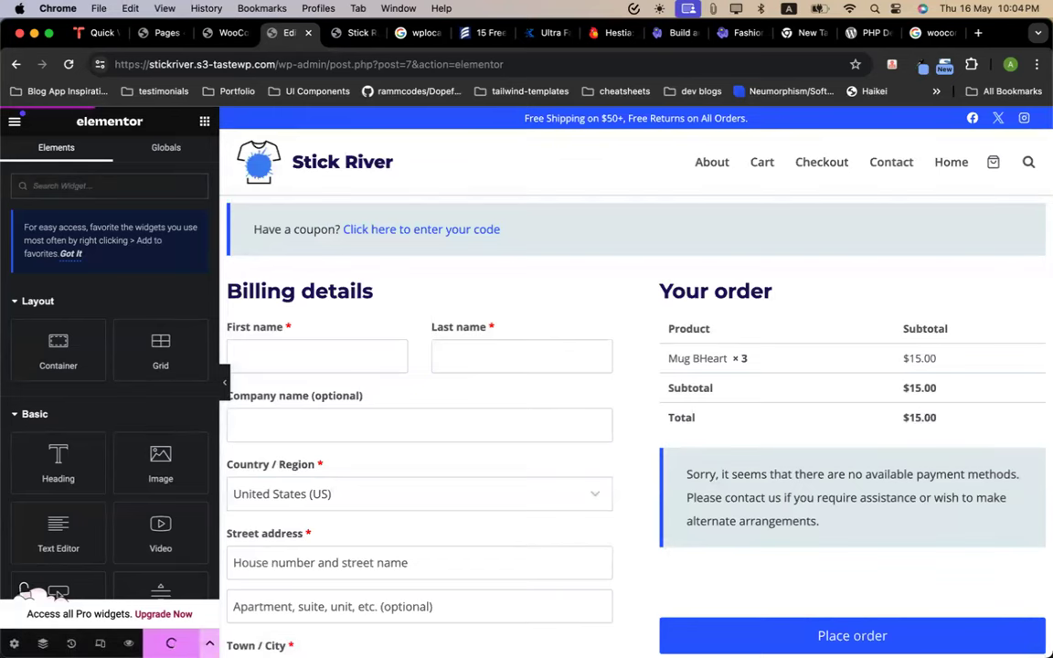
click(617, 183)
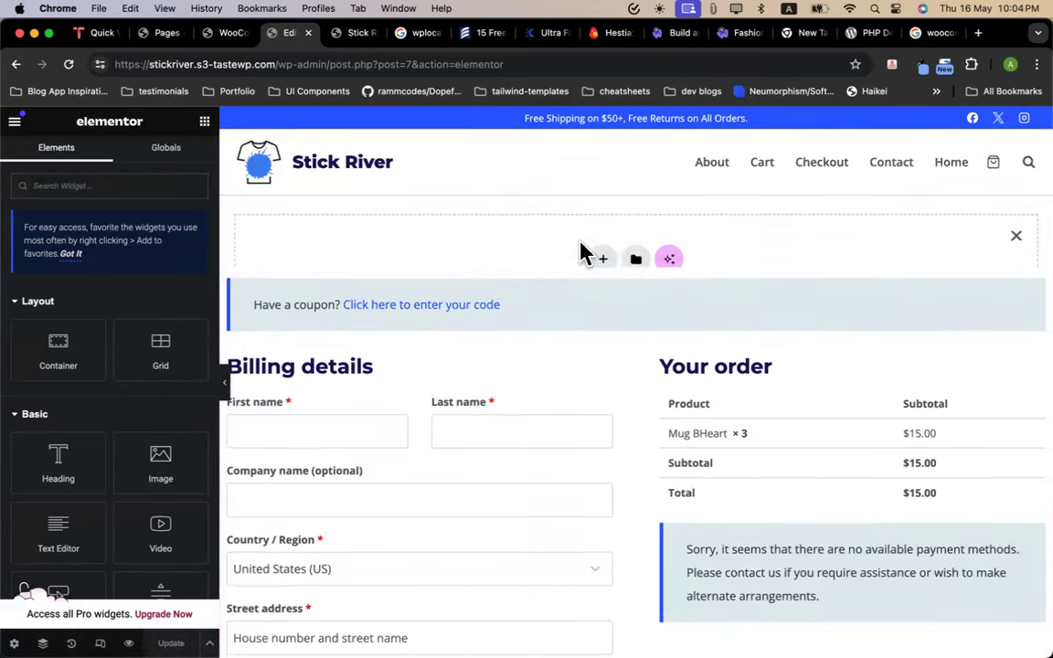
Add a one-column Flexbox container holding a Heading titled 'Checkout'
click(602, 263)
click(601, 312)
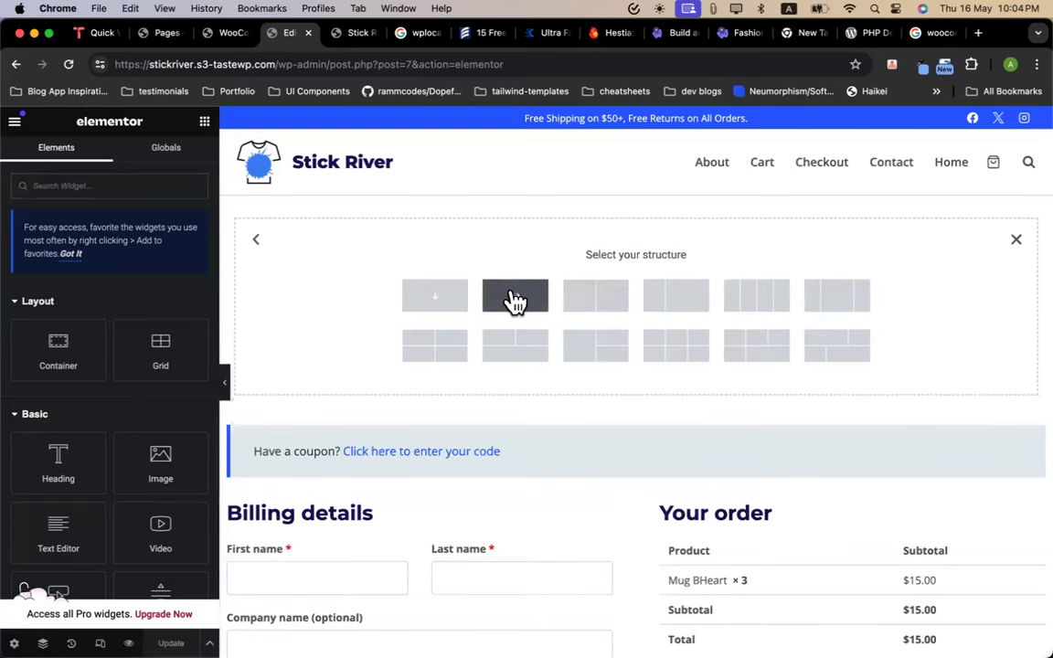
click(514, 301)
click(204, 120)
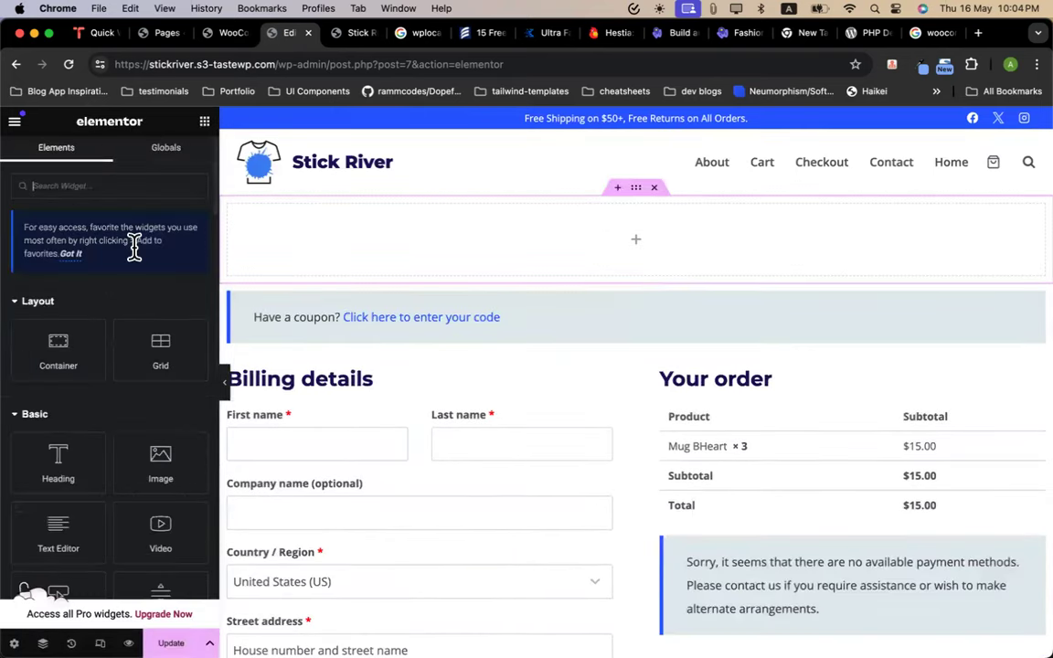
drag(57, 457, 576, 259)
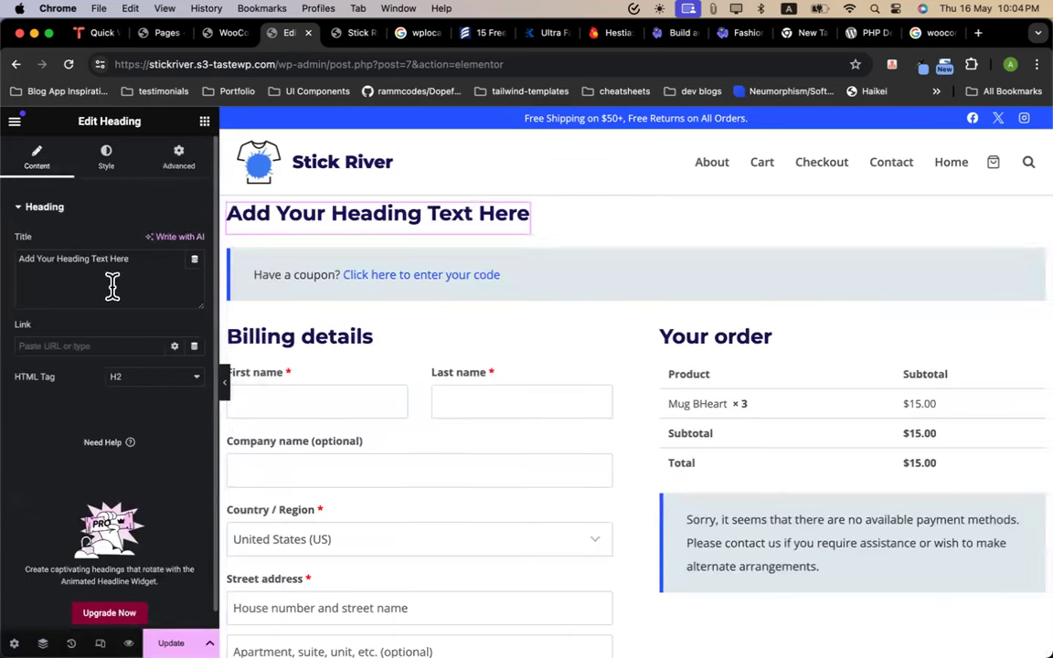
key(super+a)
text(Checkou)
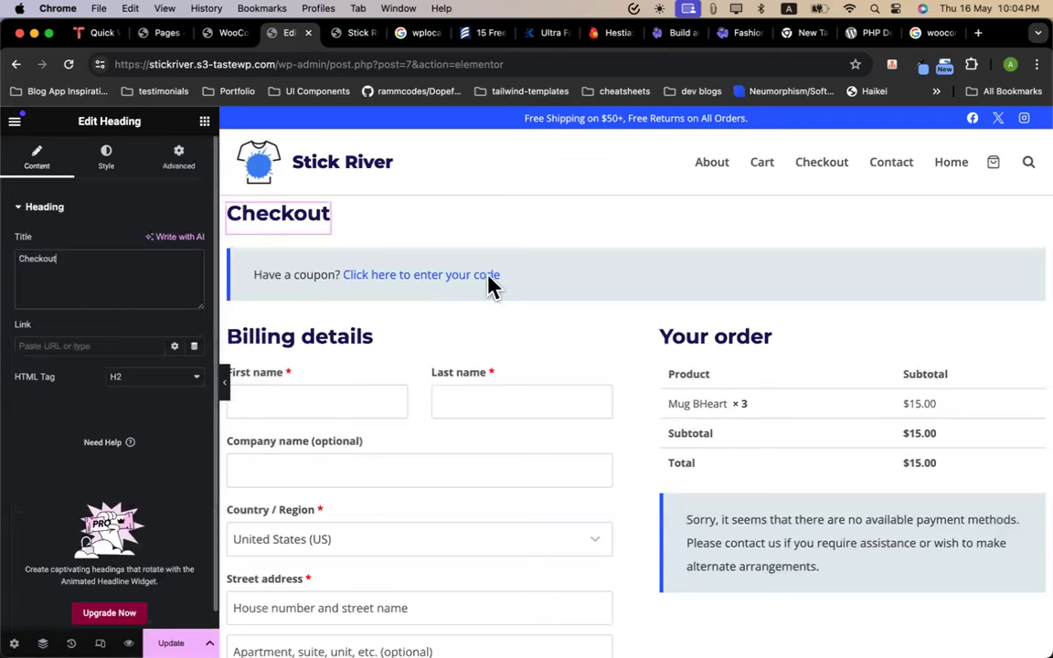
Center the heading and its container, set 156 px min height, and choose a Classic background
click(108, 154)
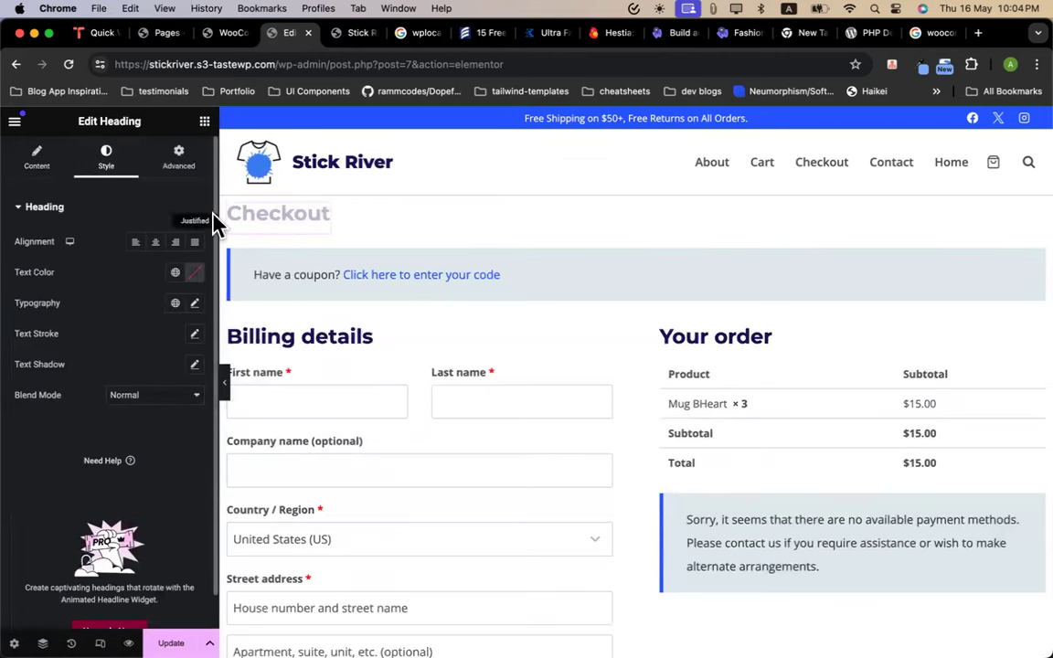
click(155, 241)
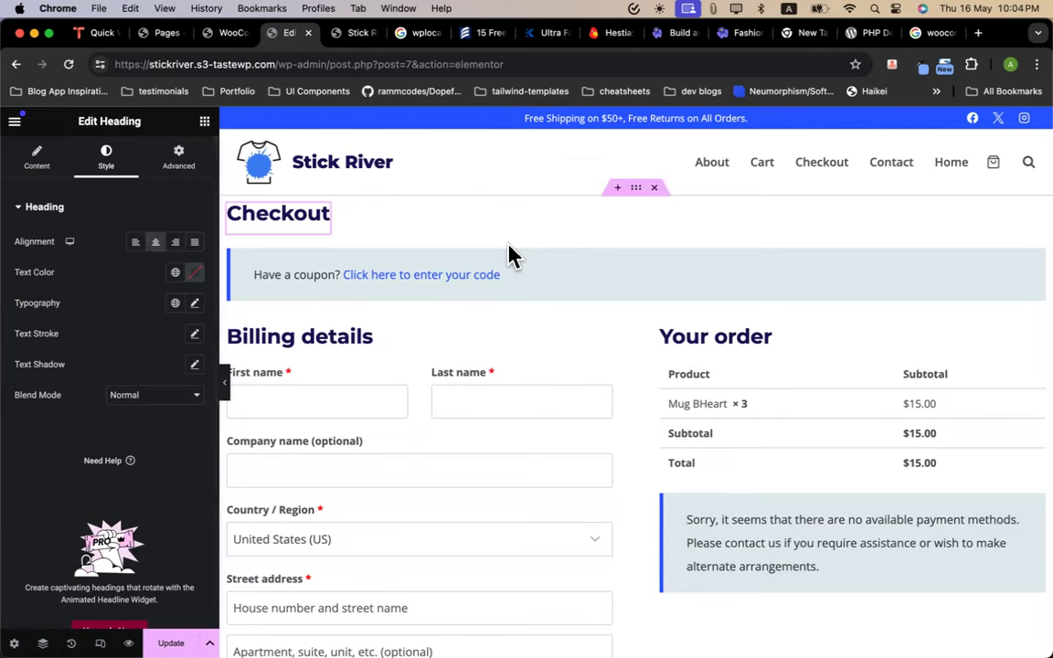
click(636, 189)
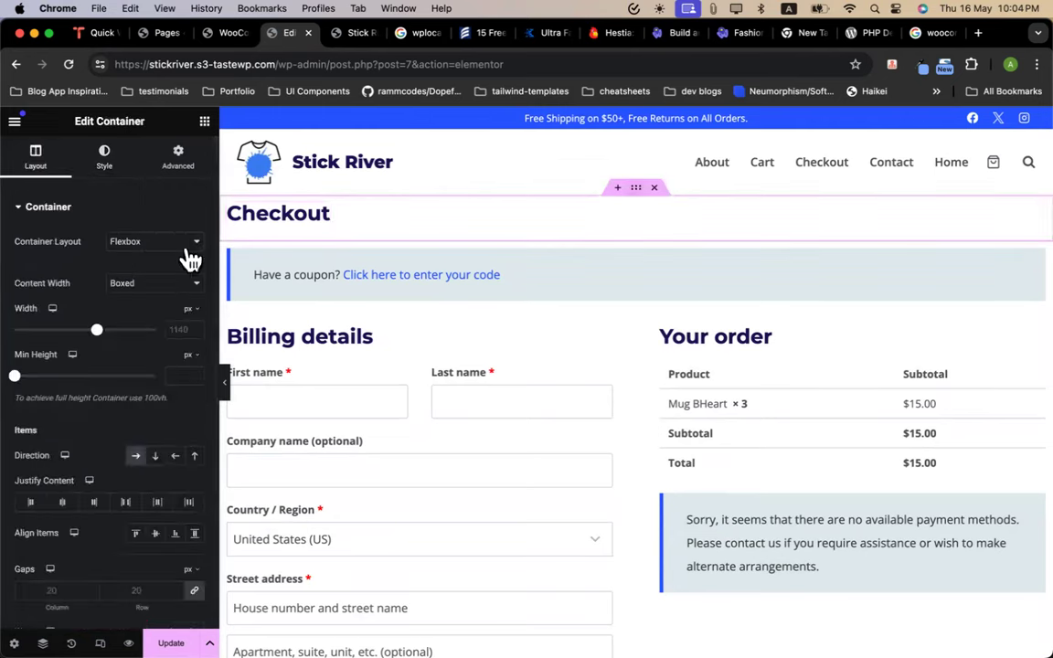
click(62, 502)
click(155, 533)
drag(20, 380, 29, 380)
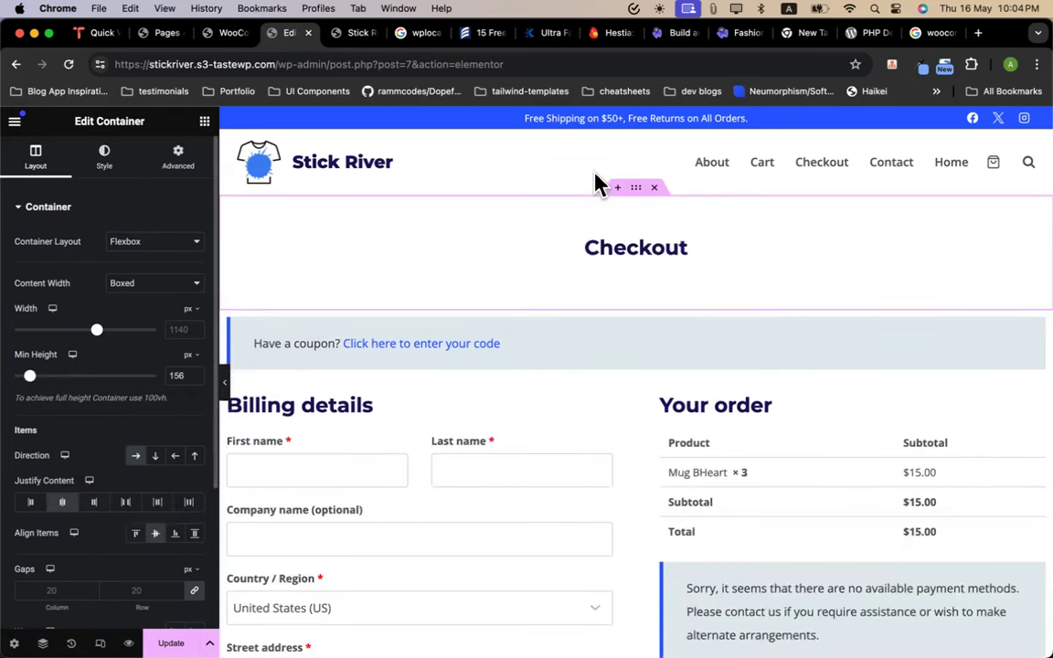
click(117, 154)
click(135, 273)
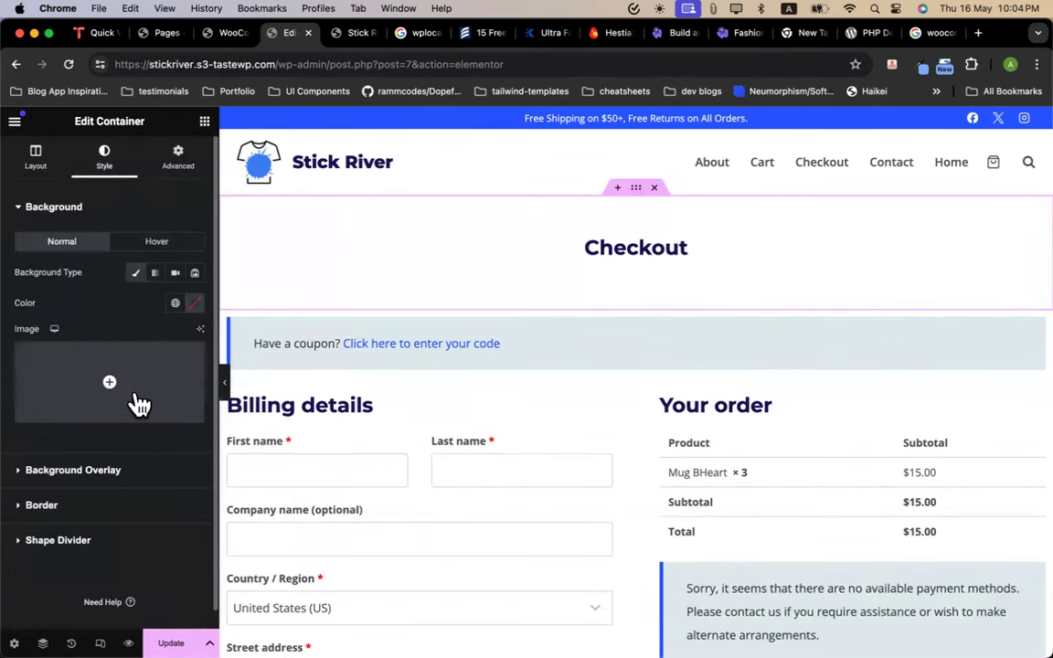
Set bg_02.jpg from the Media Library as the Checkout banner's background image
click(138, 404)
click(280, 179)
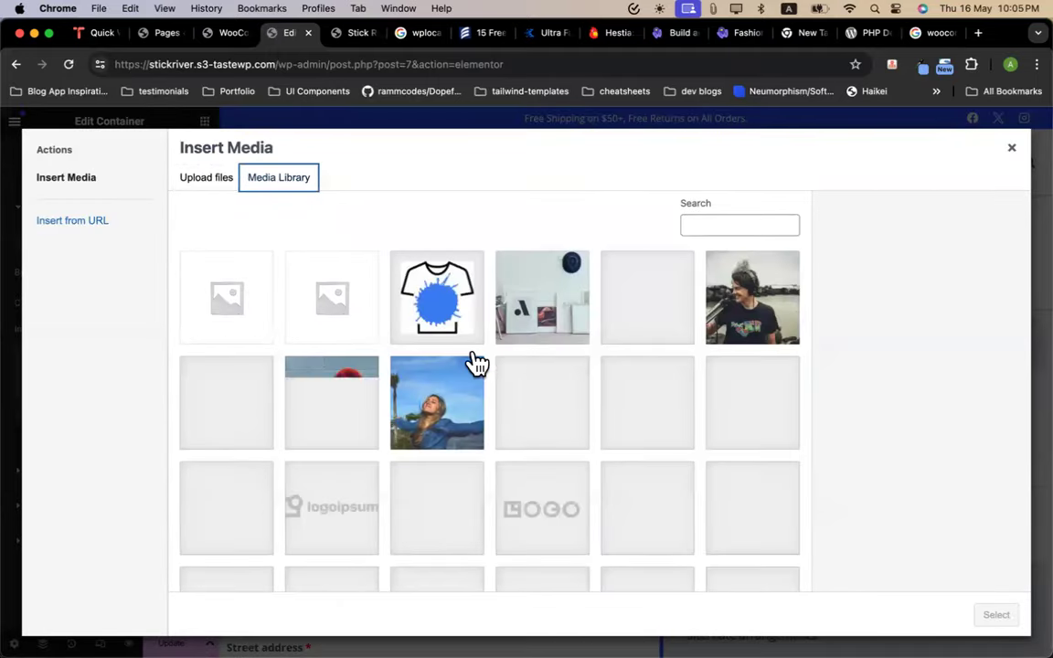
scroll(475, 363, down, 10)
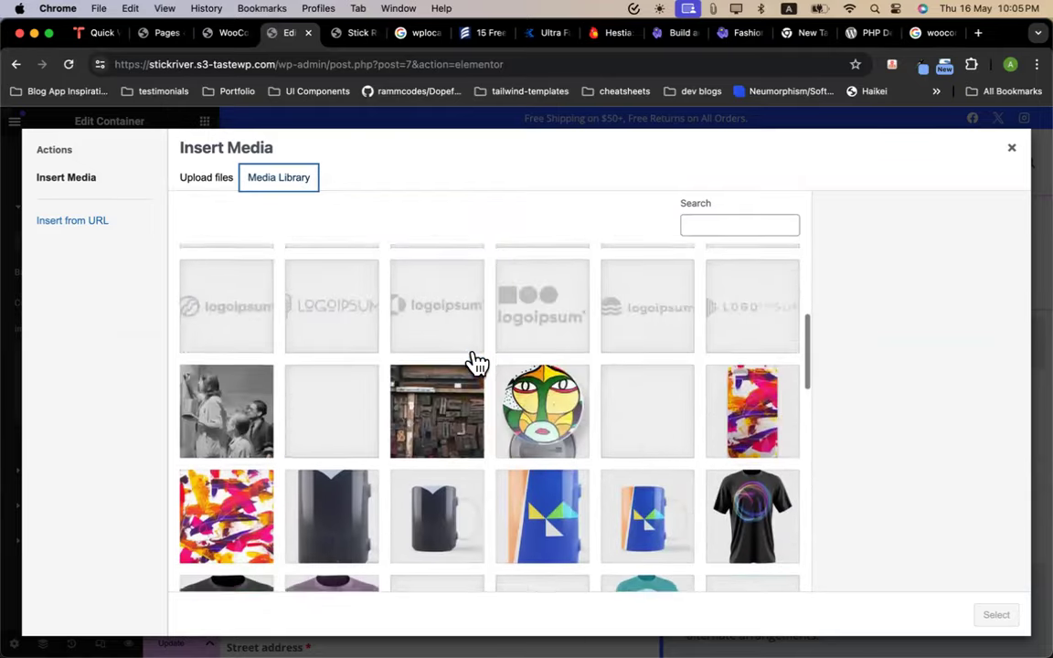
click(519, 429)
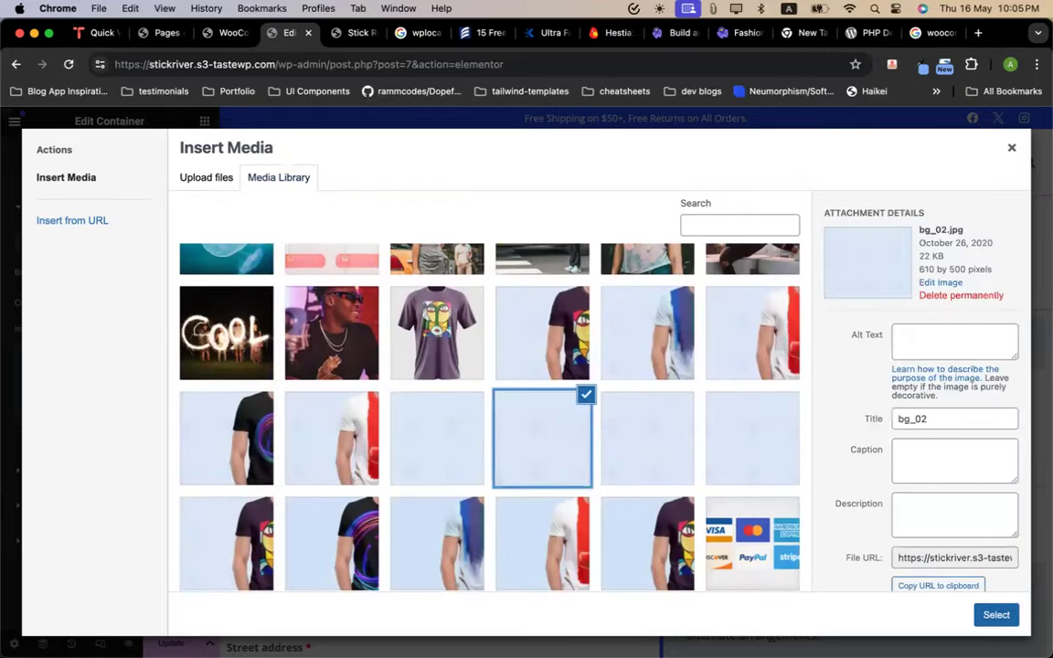
click(996, 614)
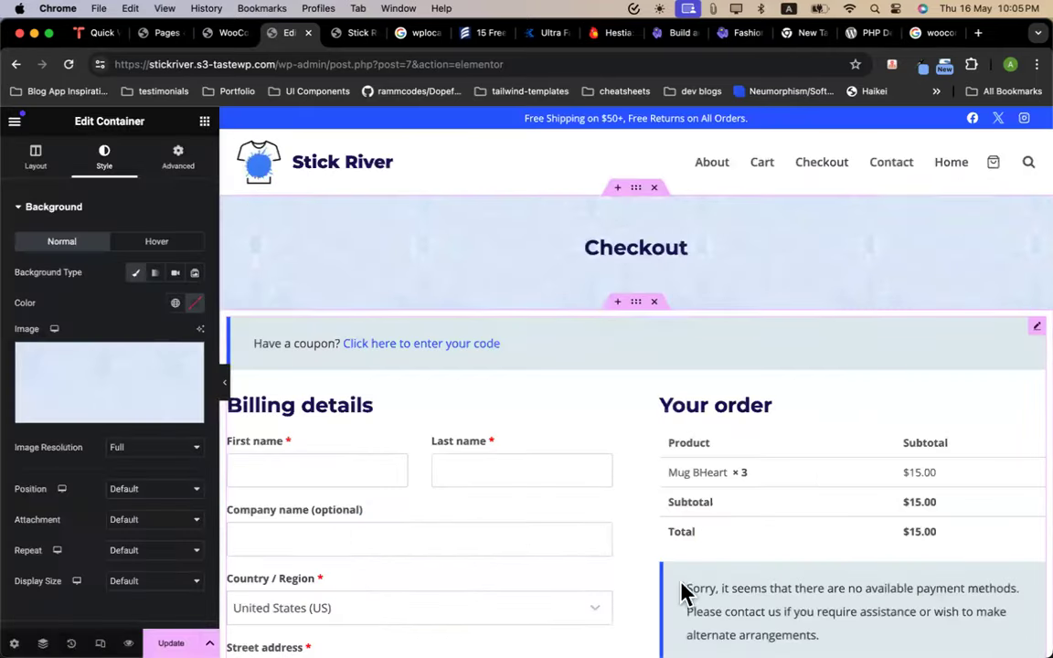
Enlarge the Checkout heading to 58 px, update the page, and preview the changes
click(617, 242)
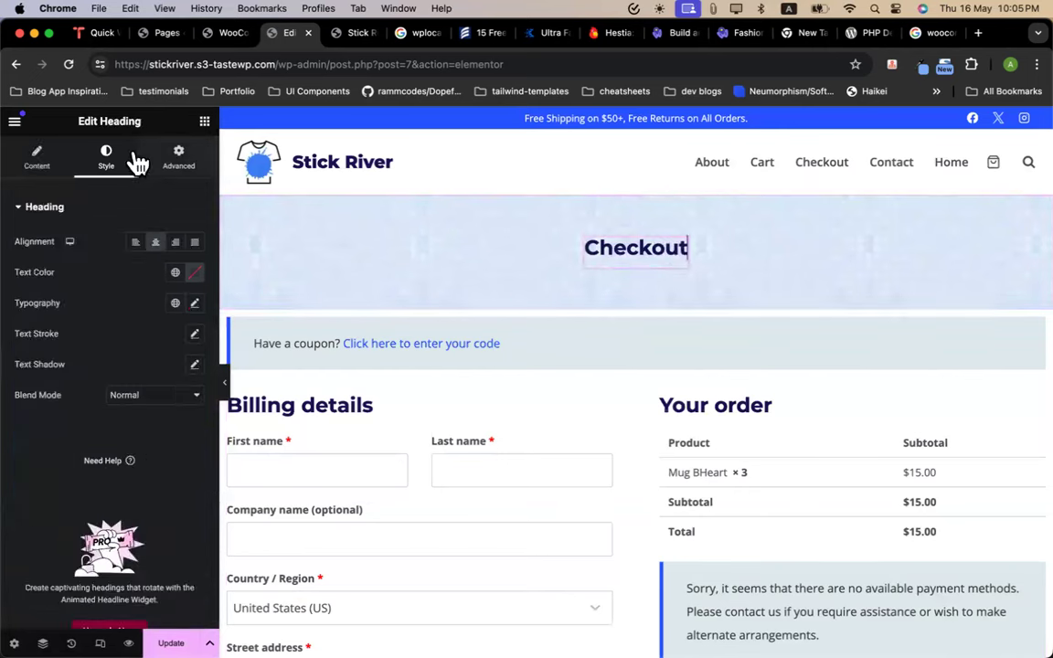
click(193, 303)
drag(27, 418, 63, 427)
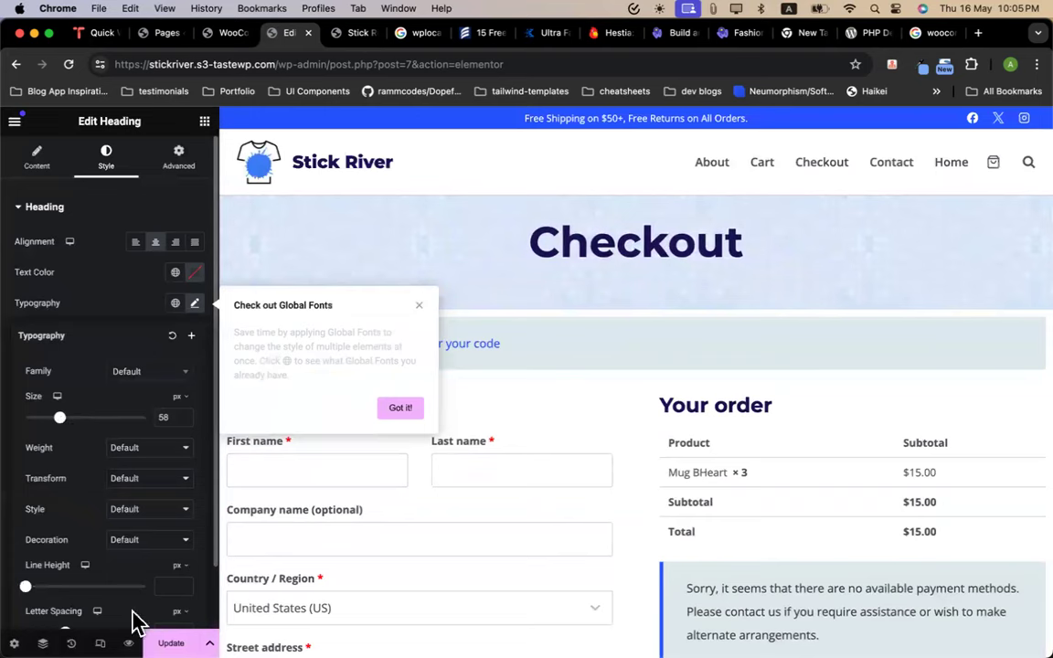
click(169, 643)
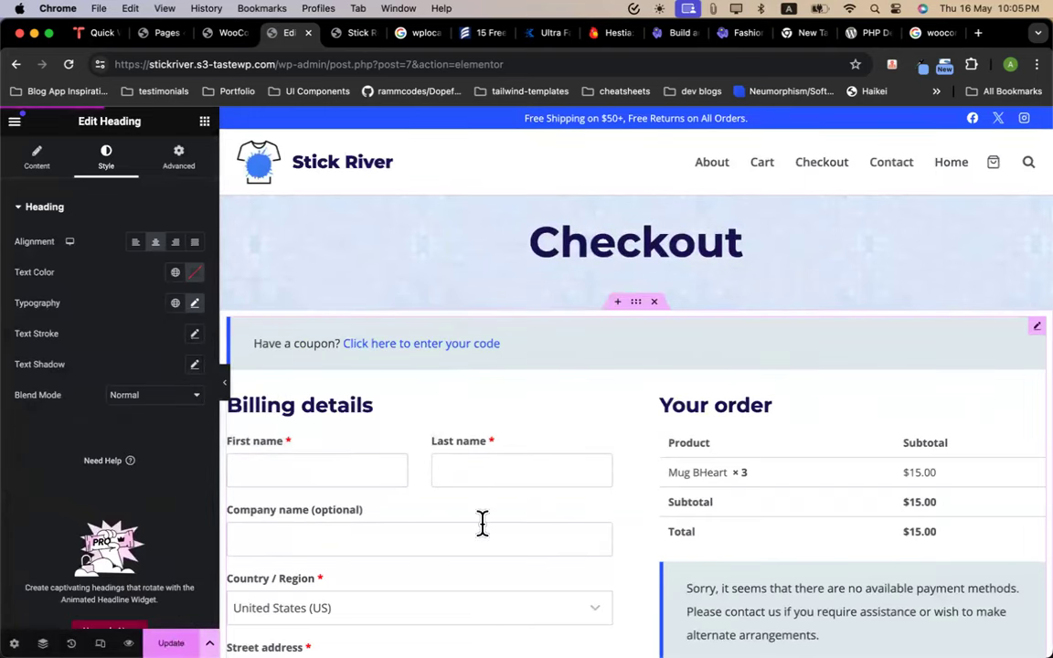
scroll(409, 574, down, 5)
click(128, 642)
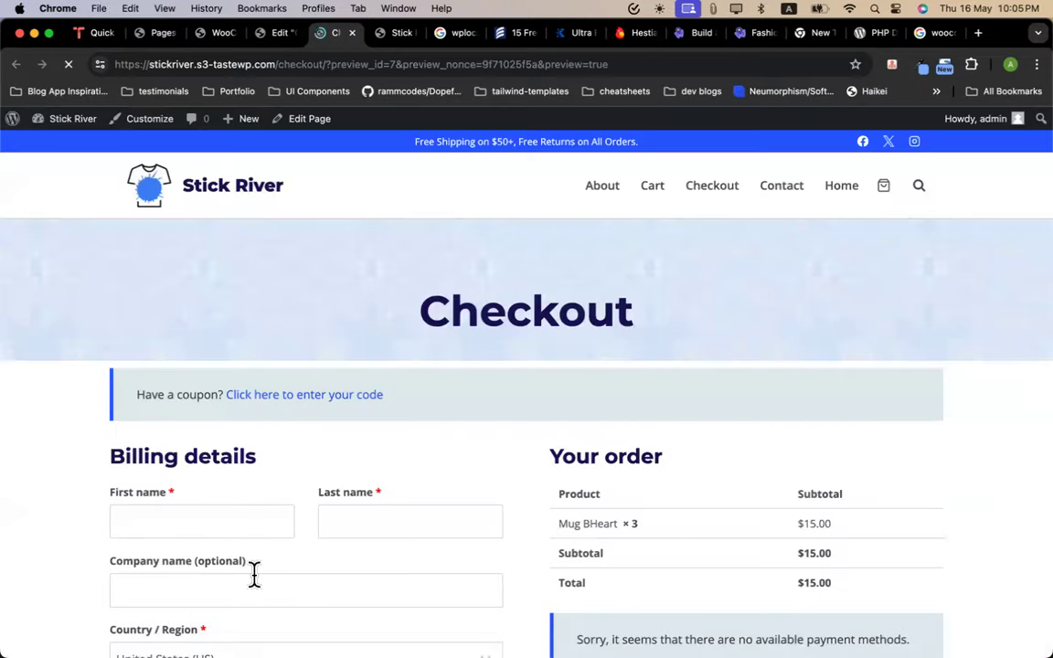
Review the checkout preview's $15.00 order and missing payment methods, then return to Elementor
scroll(254, 573, down, 9)
scroll(483, 390, up, 3)
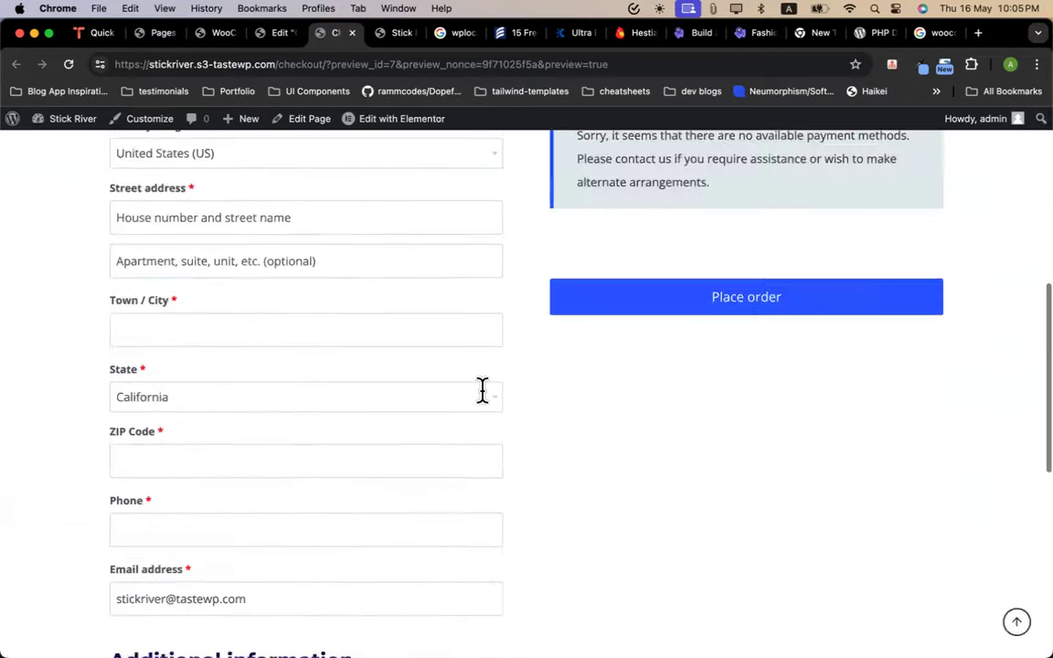
scroll(483, 390, up, 6)
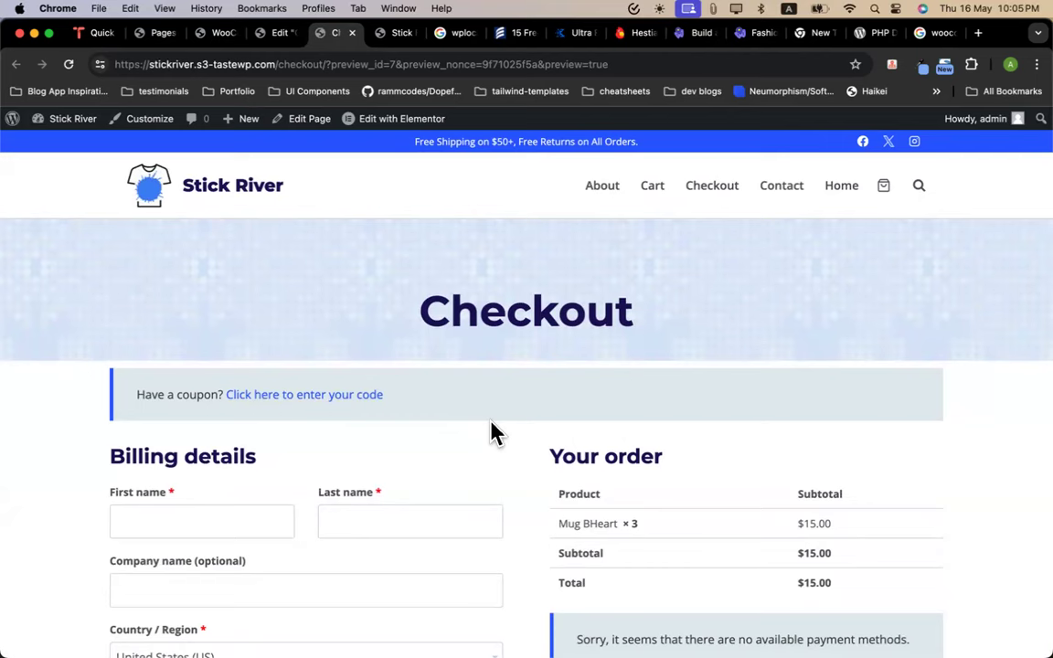
scroll(491, 432, down, 5)
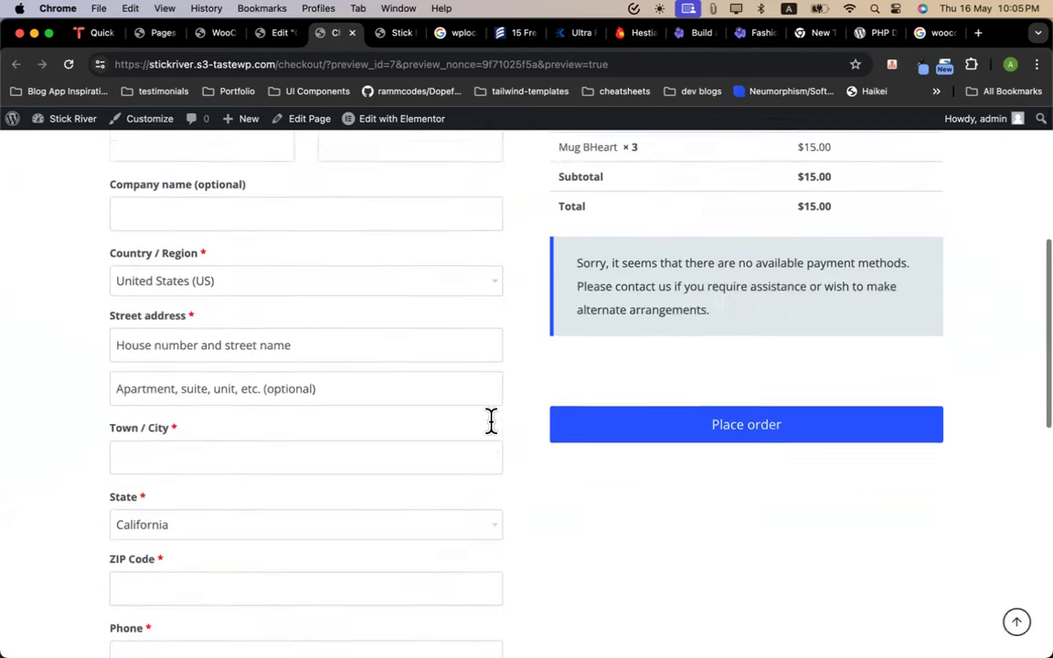
scroll(491, 421, up, 4)
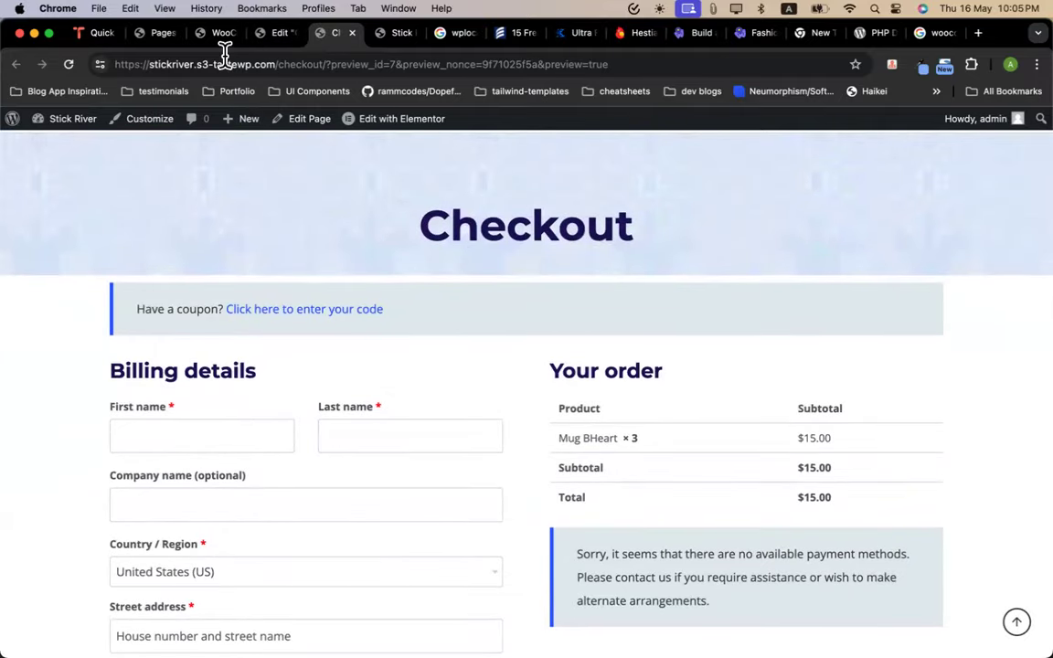
click(263, 37)
Set Checkout (ID: 7) as the WooCommerce checkout page in Advanced settings and save
click(212, 36)
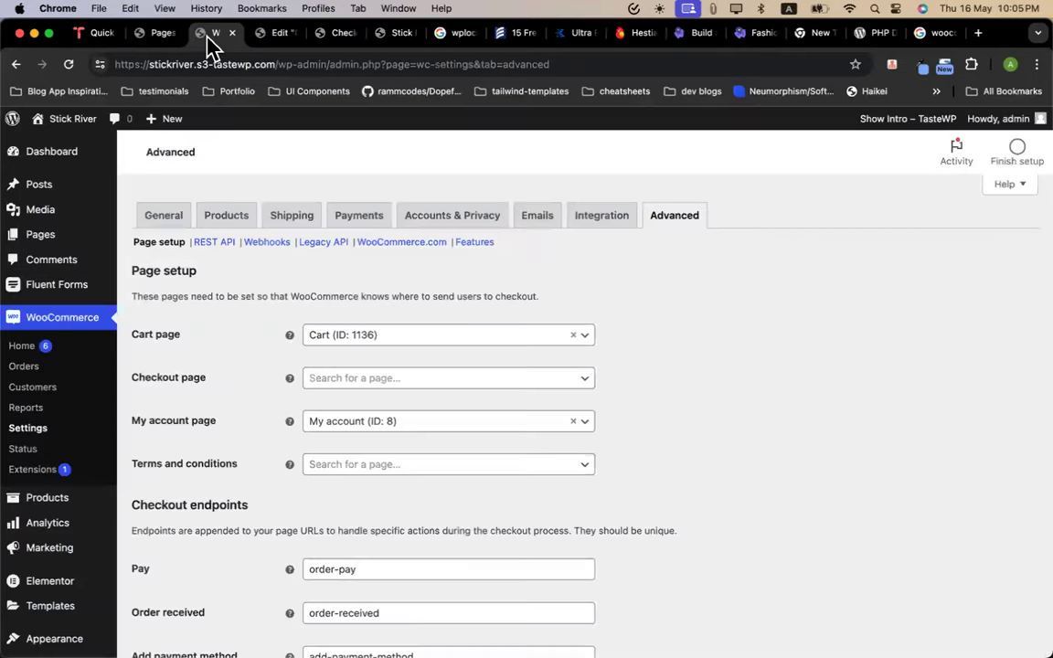
click(375, 386)
text(ched)
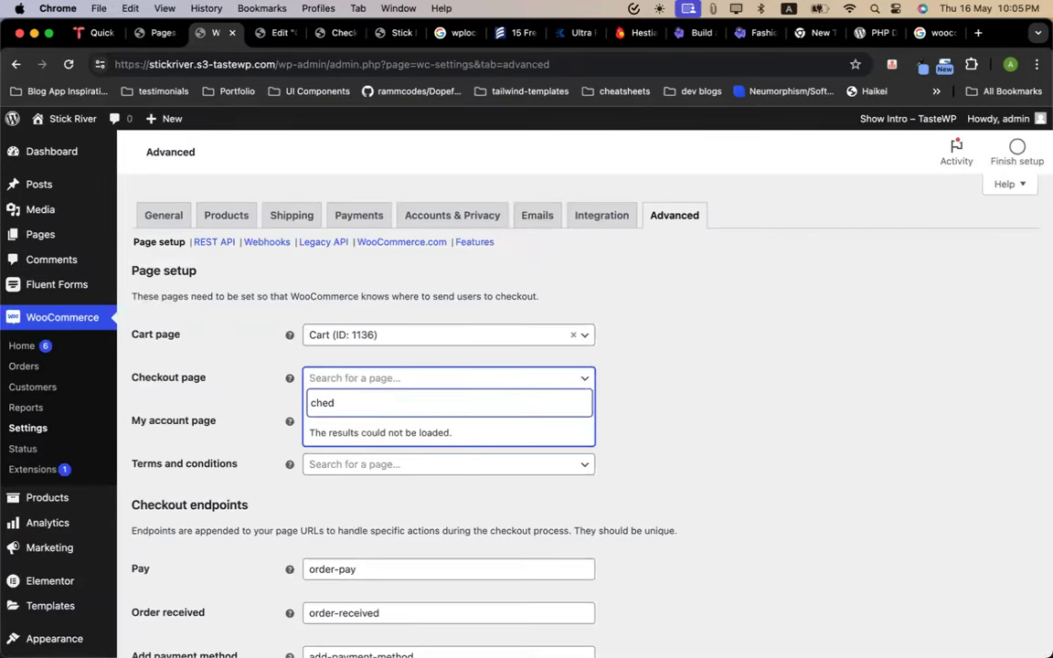
key(BackSpace)
text(ck)
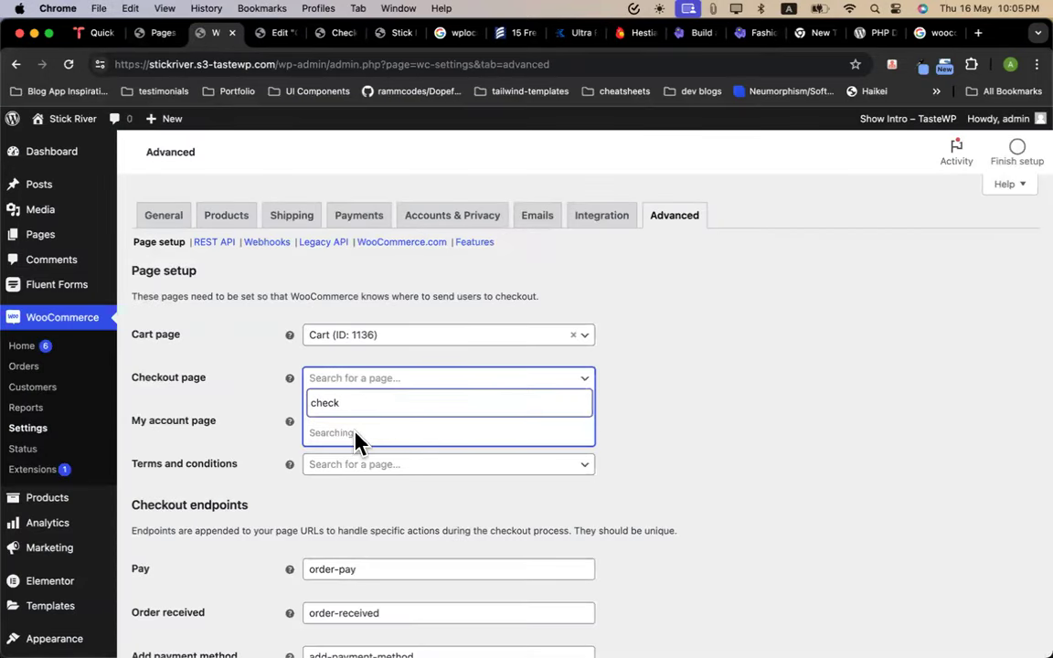
click(375, 459)
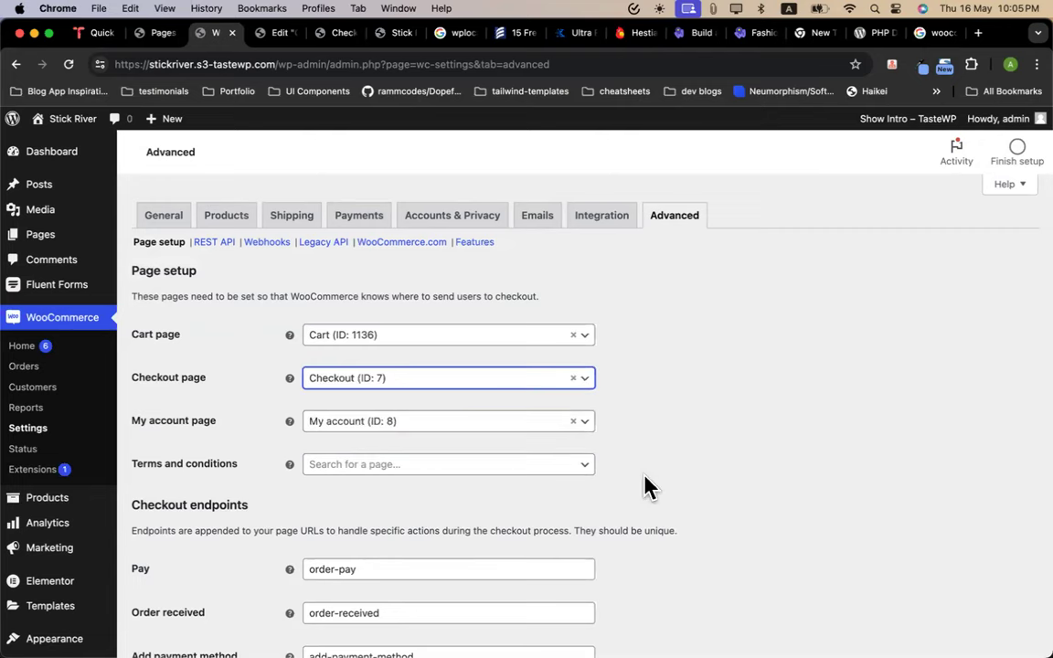
scroll(548, 493, down, 15)
click(183, 576)
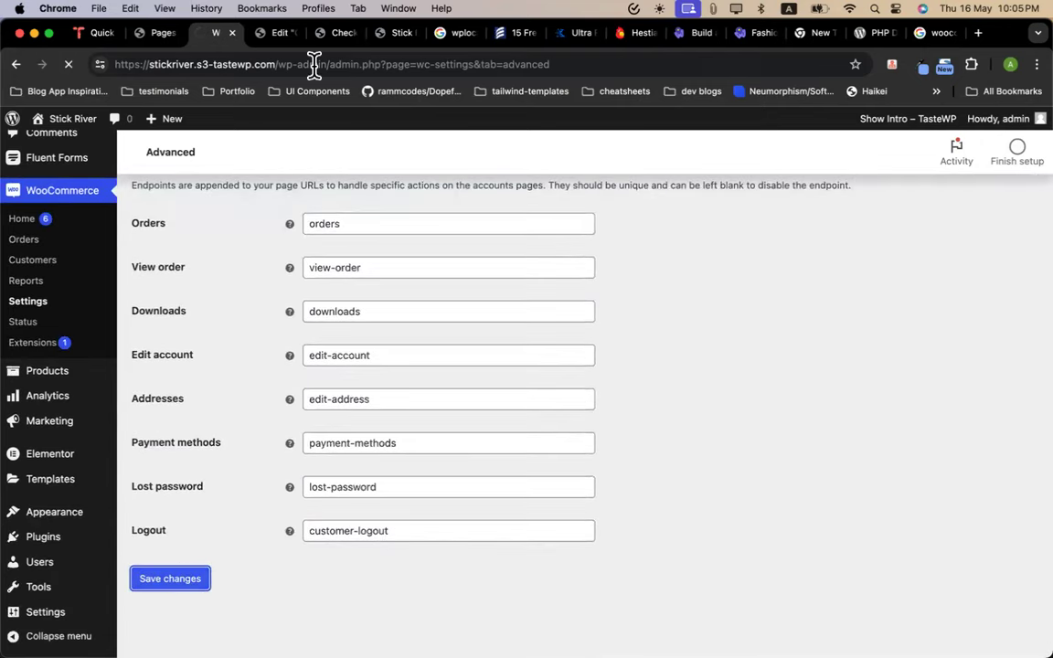
Close the Elementor tab and load the plain /checkout/ URL without preview parameters
click(269, 34)
click(292, 32)
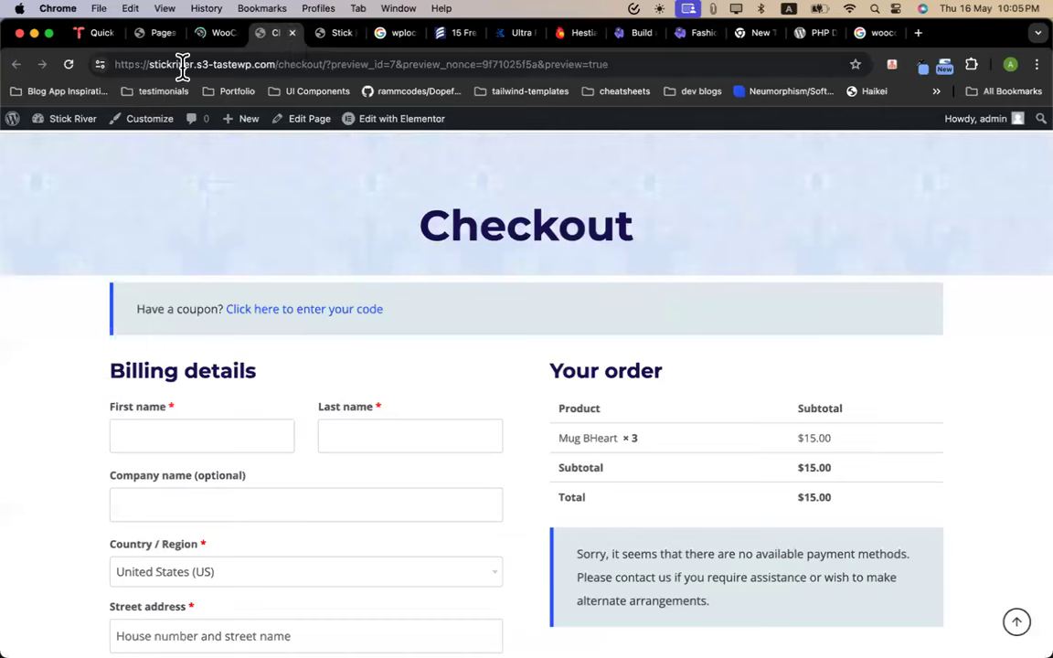
click(327, 64)
drag(327, 63, 682, 78)
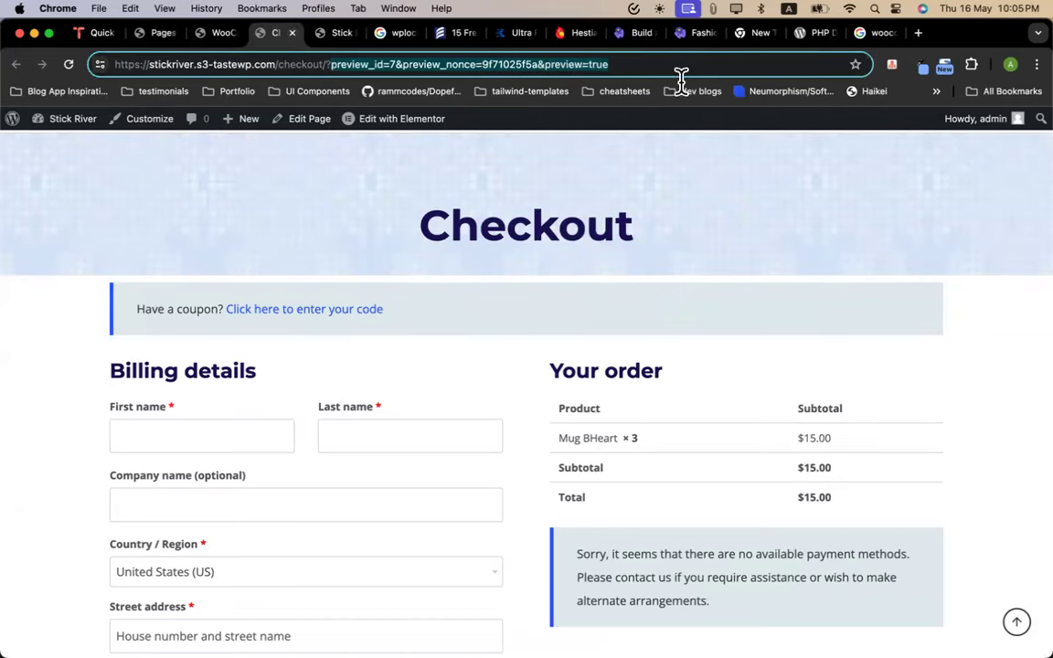
key(BackSpace)
key(Return)
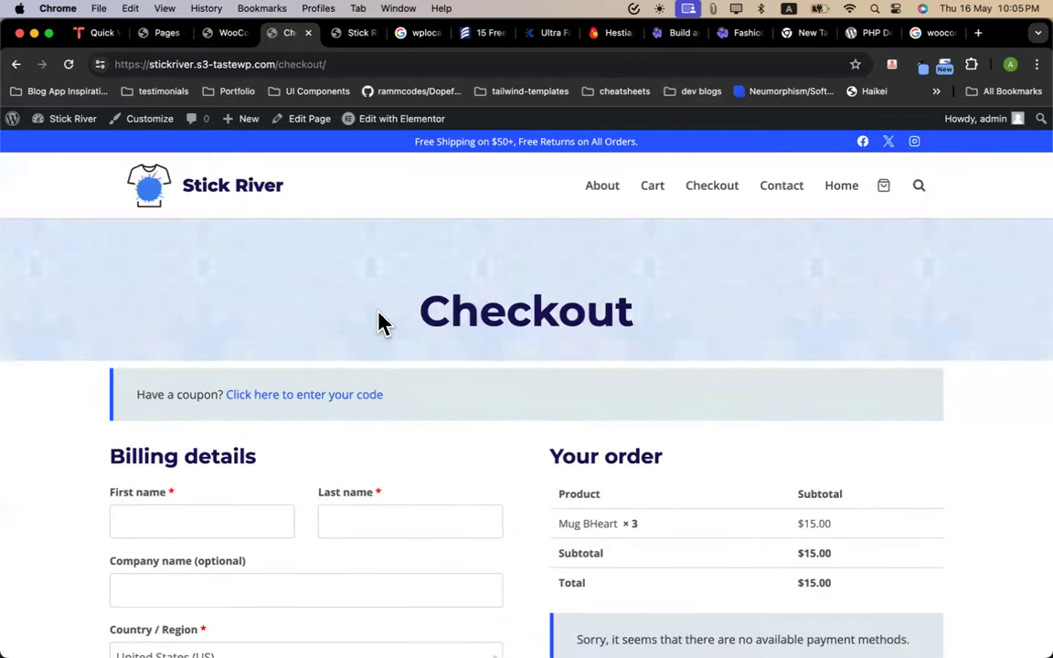
Confirm the page settings were saved and reload the checkout page
click(230, 37)
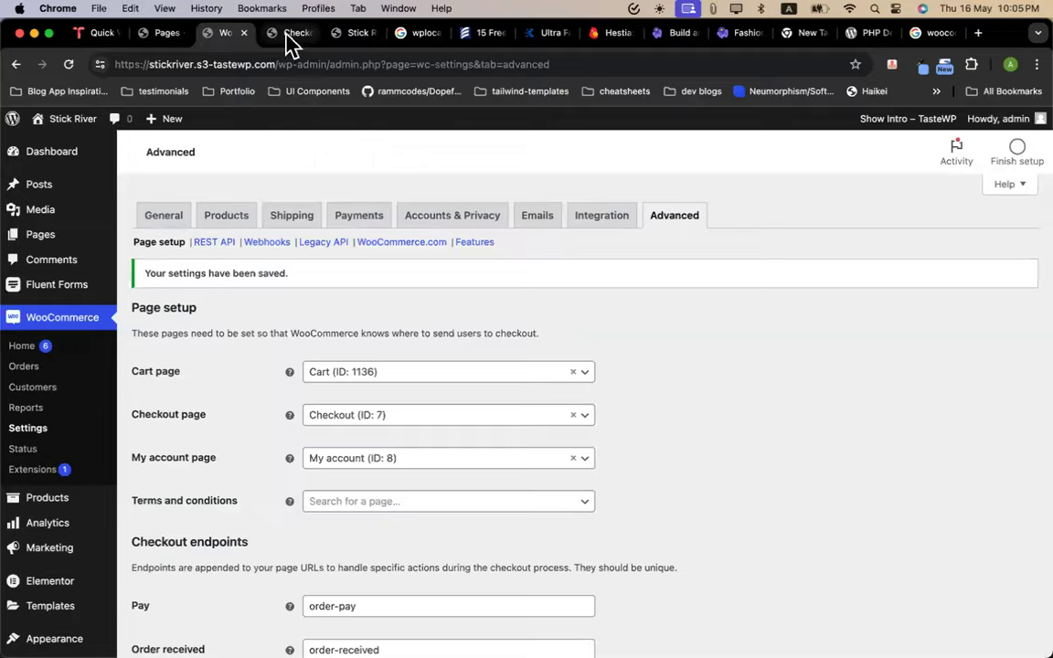
click(290, 39)
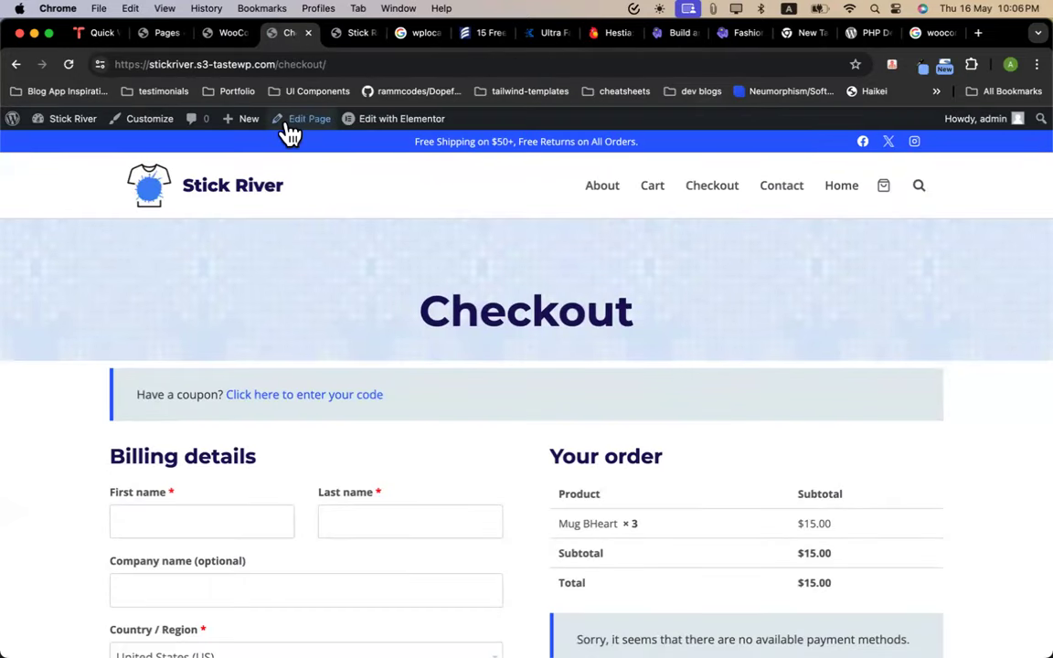
click(68, 64)
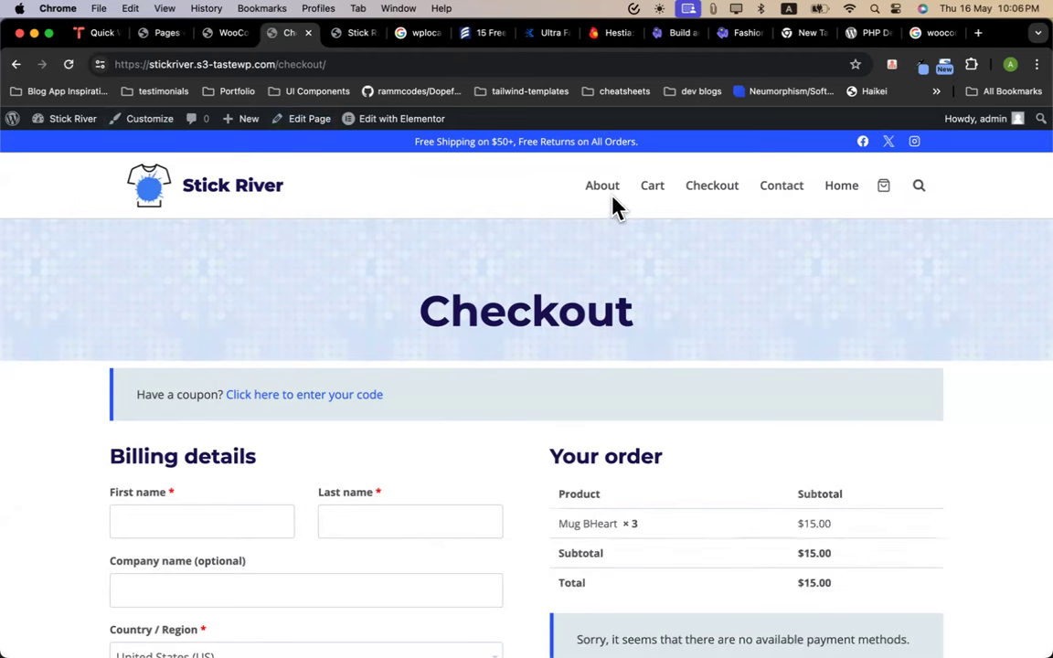
Add one more Mug BHeart from the home page's featured products and view the cart
click(224, 209)
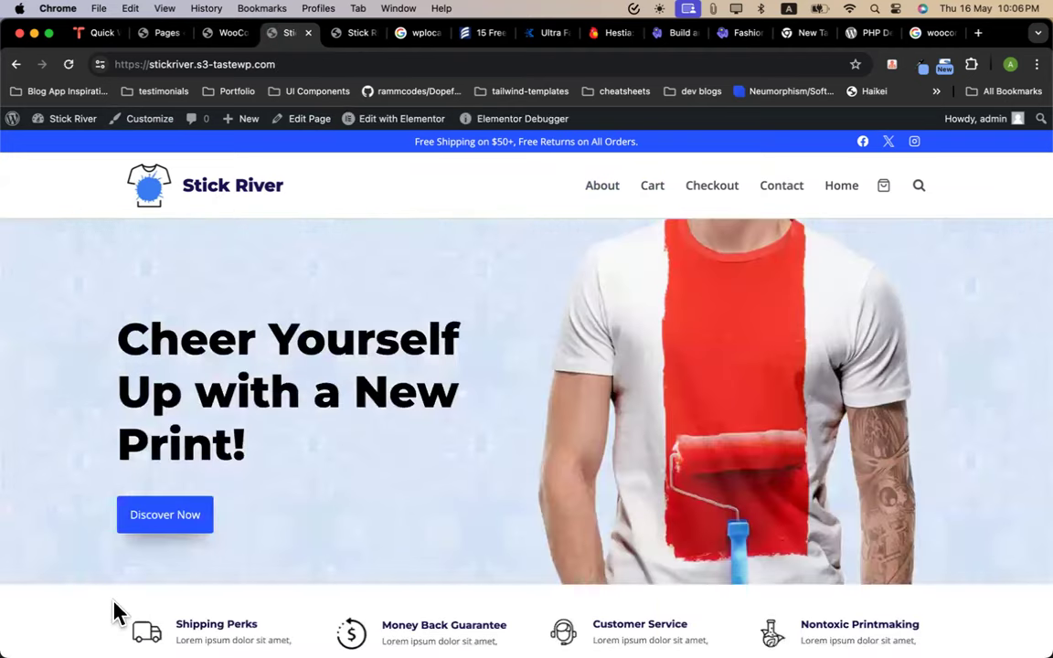
scroll(420, 405, down, 10)
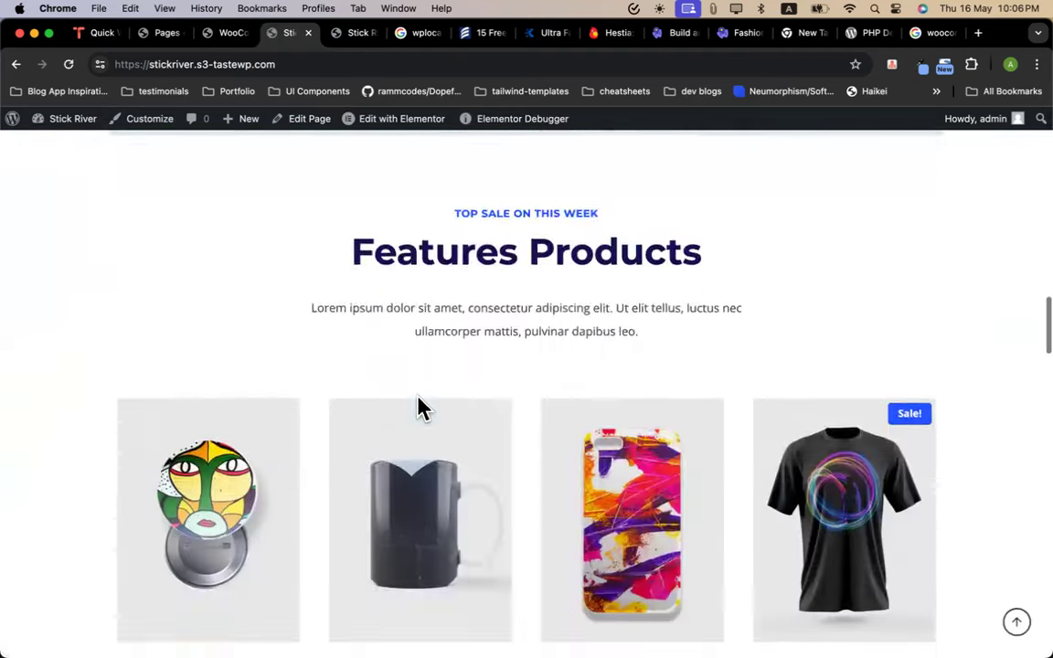
scroll(411, 393, down, 5)
click(404, 305)
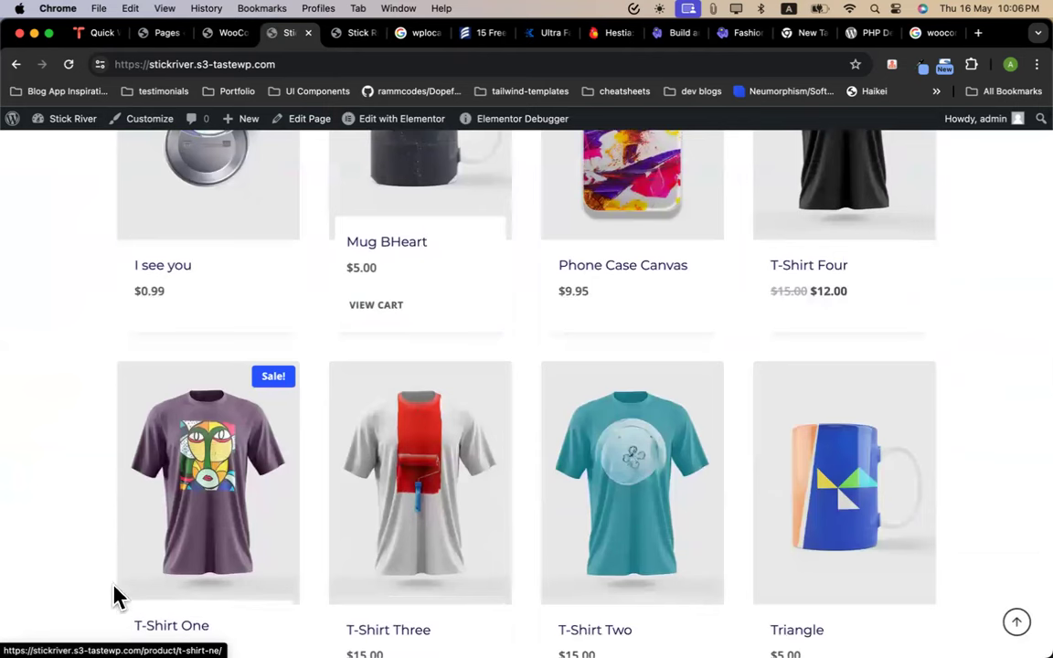
click(371, 308)
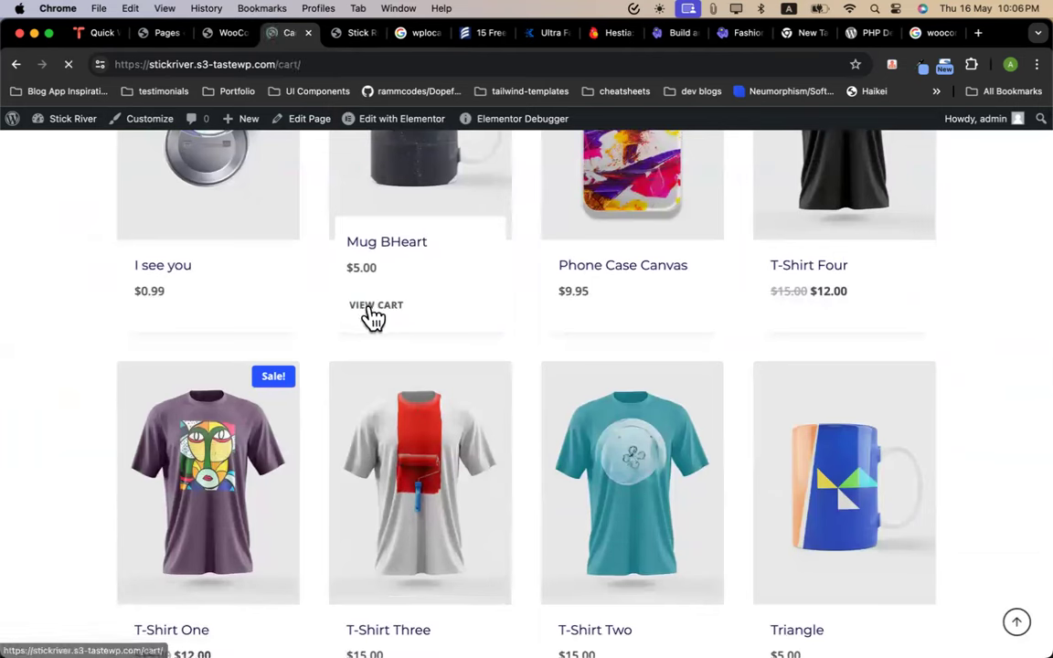
scroll(639, 393, down, 2)
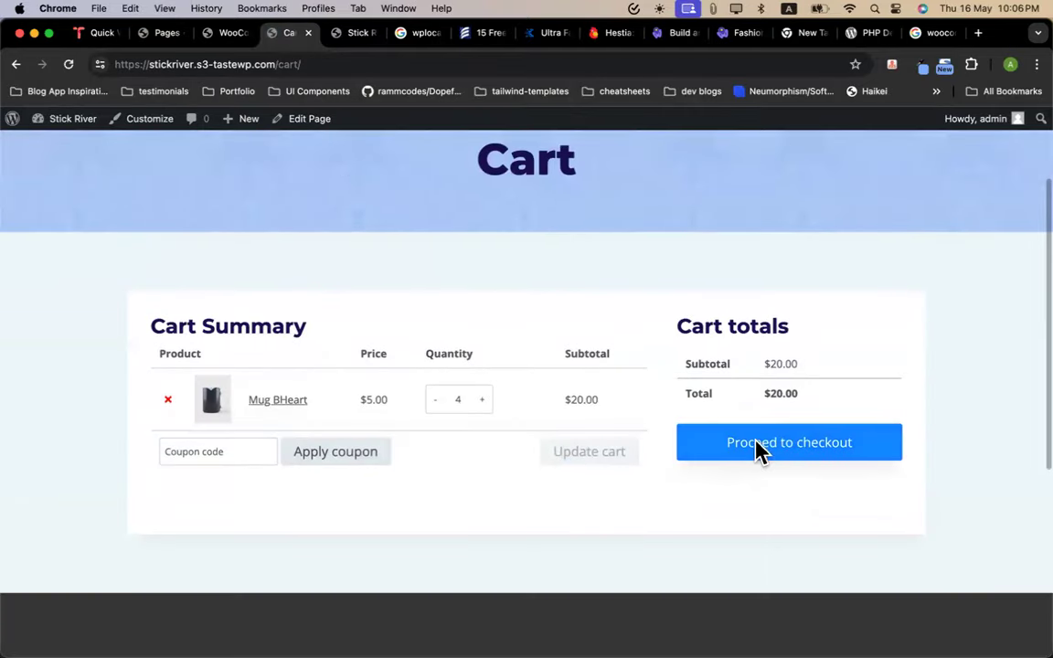
Proceed to checkout with the 4 mugs and review the checkout form
click(777, 465)
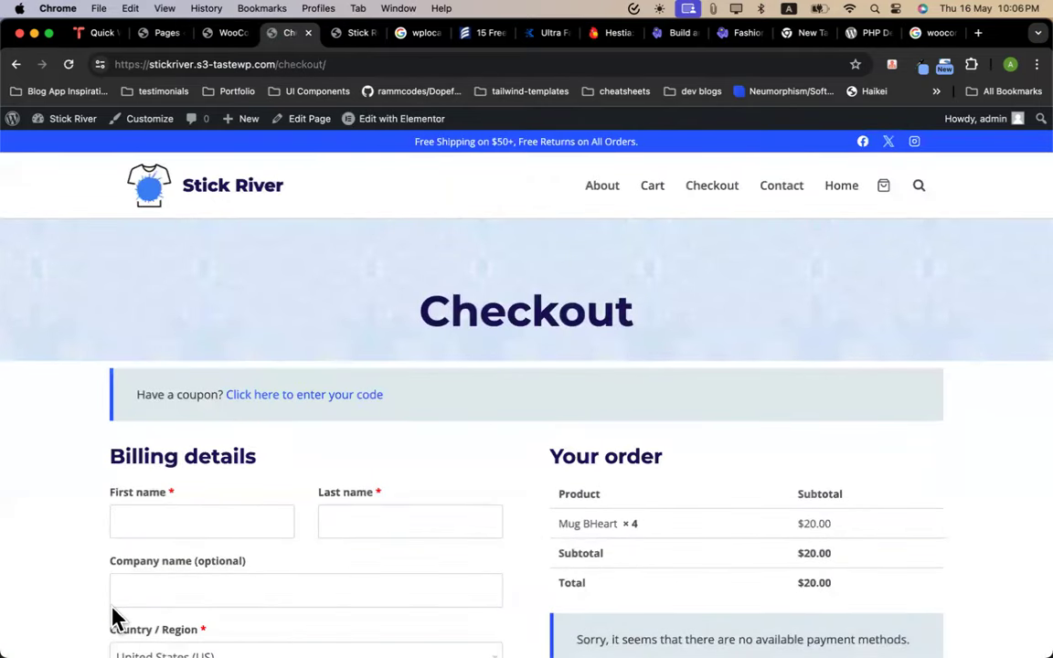
scroll(448, 418, down, 5)
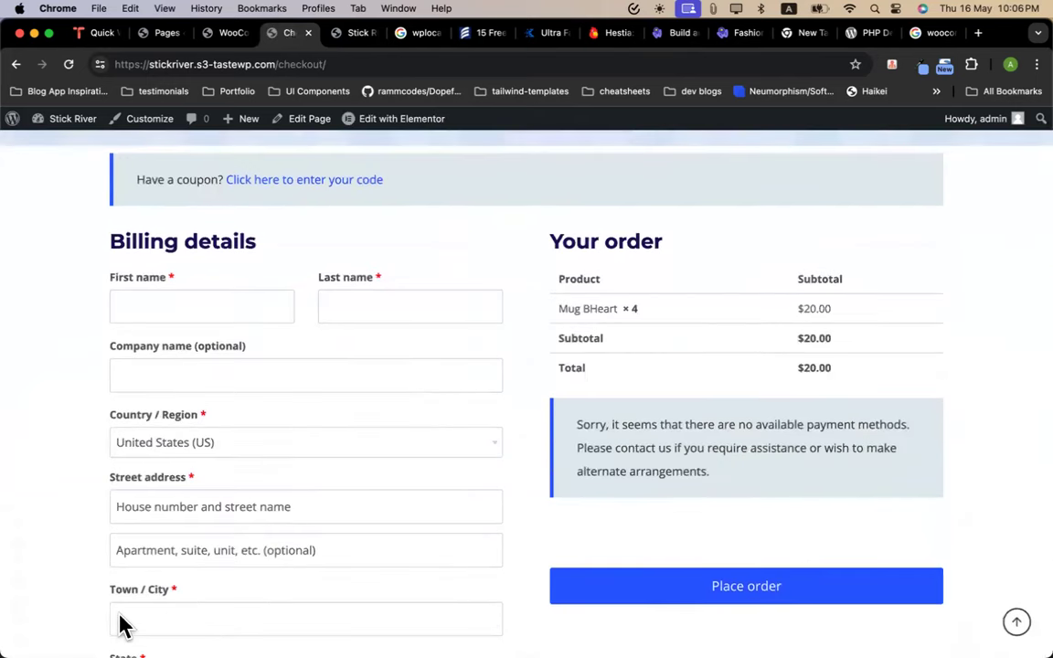
scroll(546, 408, up, 5)
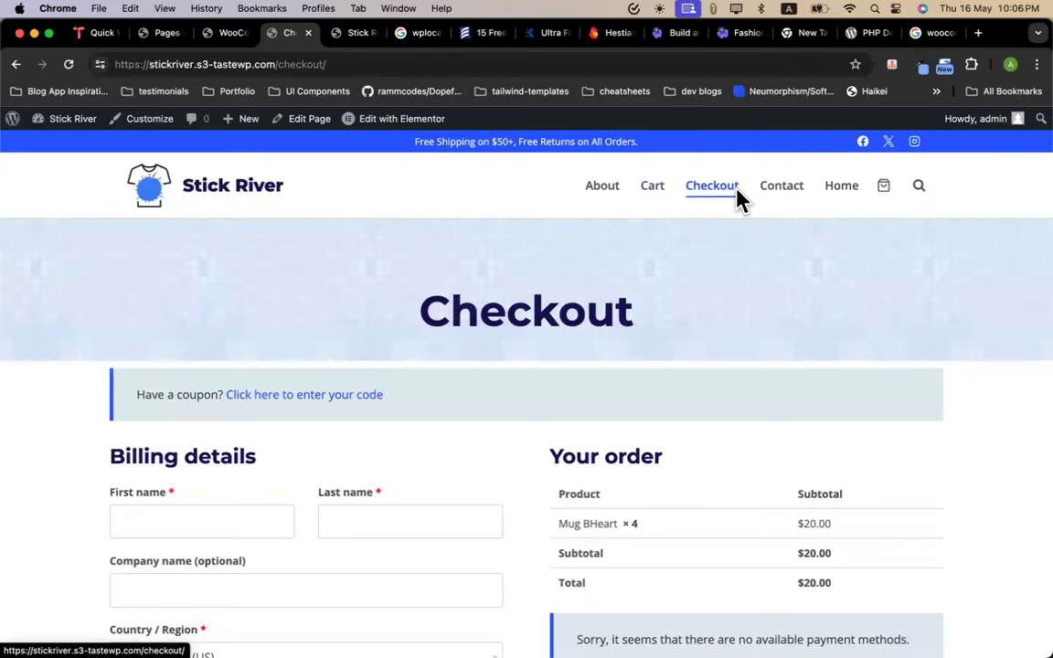
scroll(686, 274, down, 5)
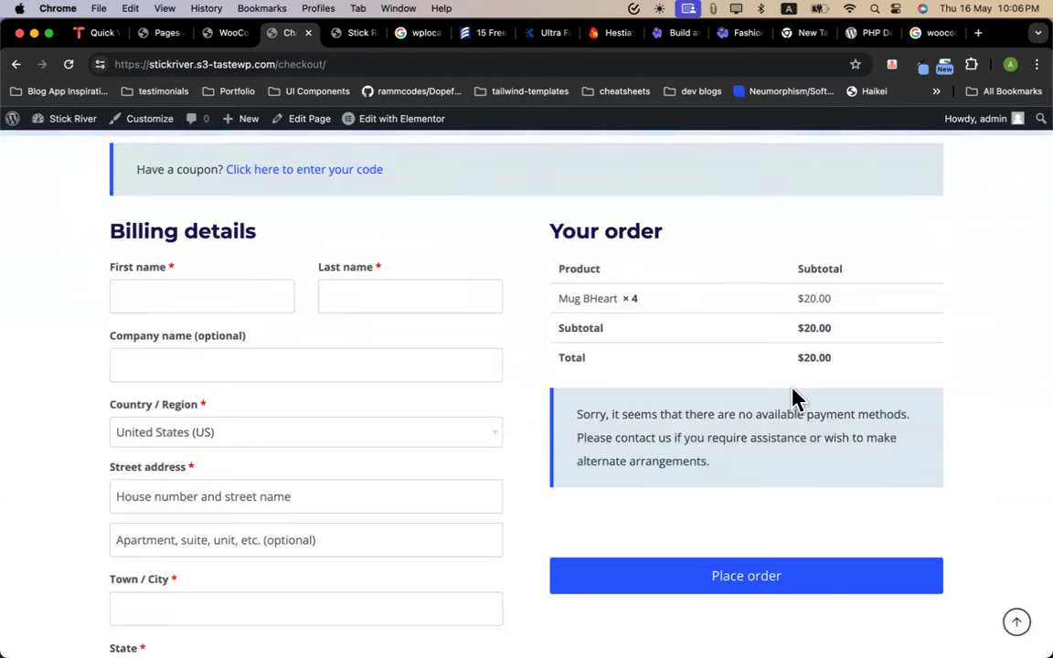
Fill the billing first name from autofill and type the customer's last name
click(203, 298)
click(204, 336)
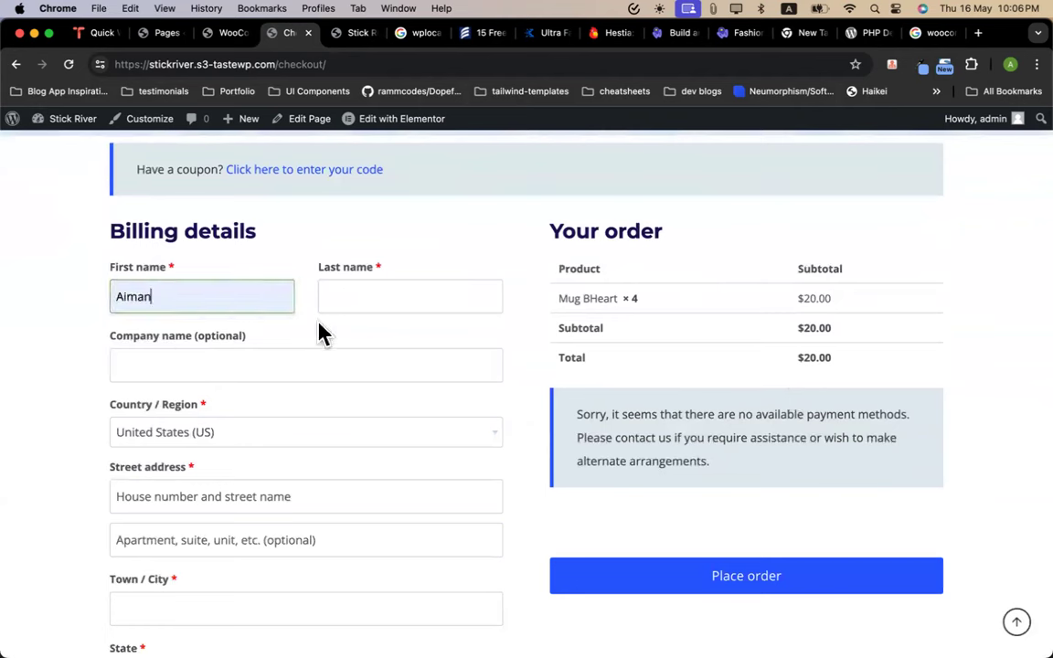
click(349, 297)
text(Shafi)
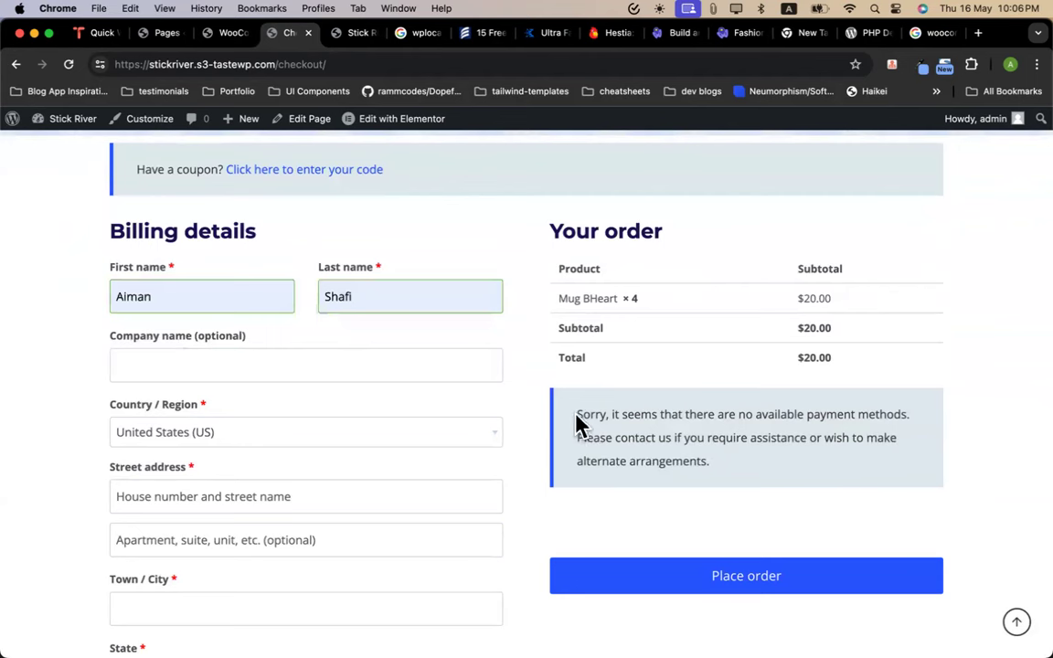
drag(576, 419, 731, 474)
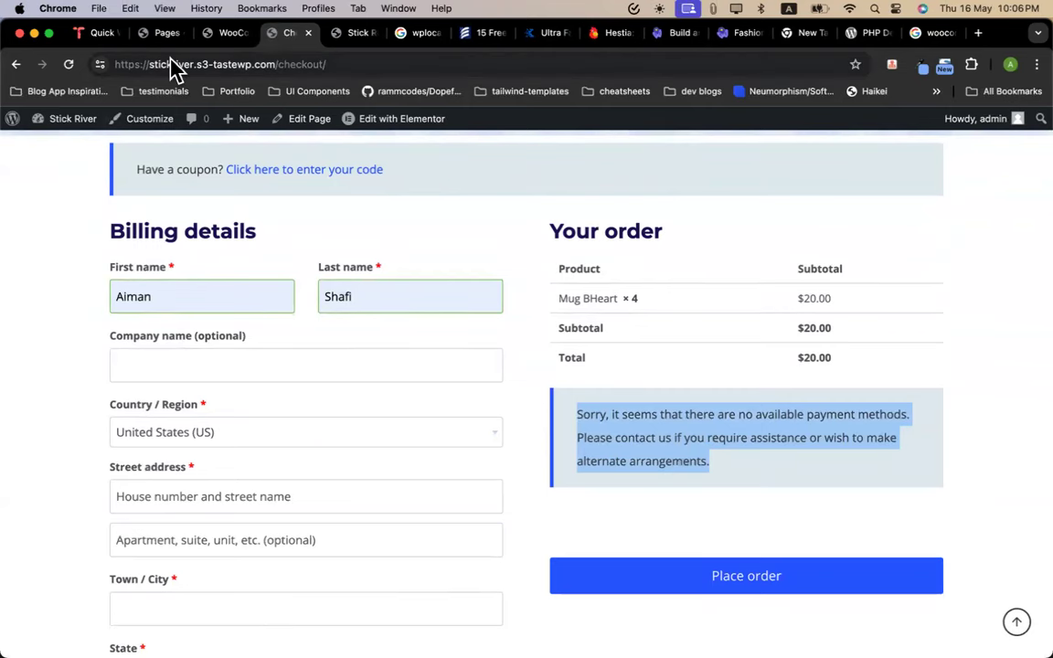
Check the WooCommerce page setup settings, then return to the checkout page
click(219, 33)
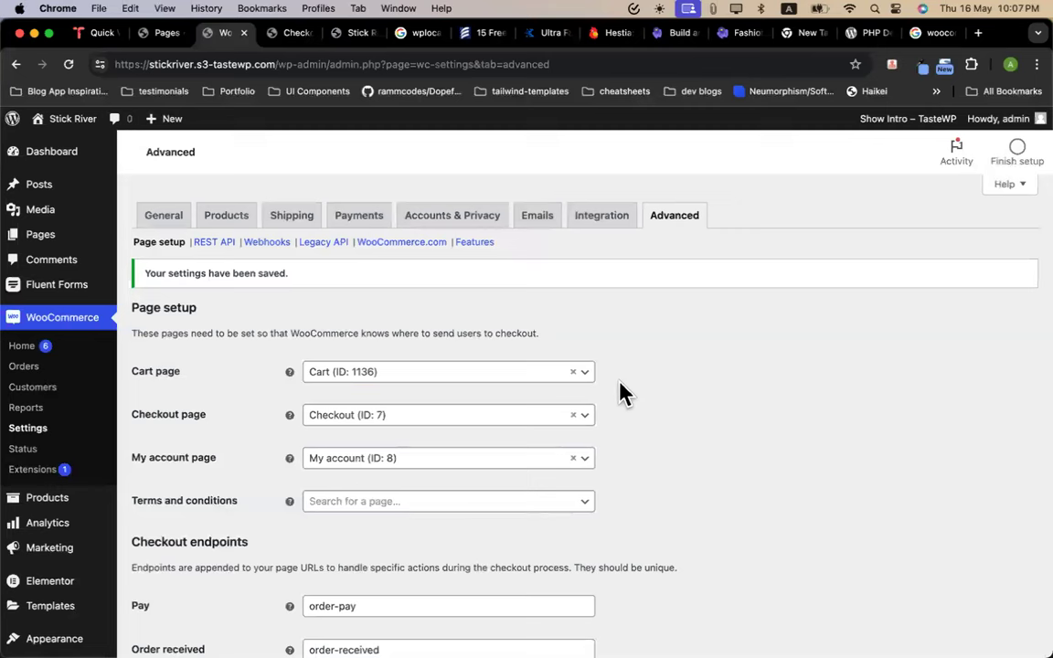
click(287, 35)
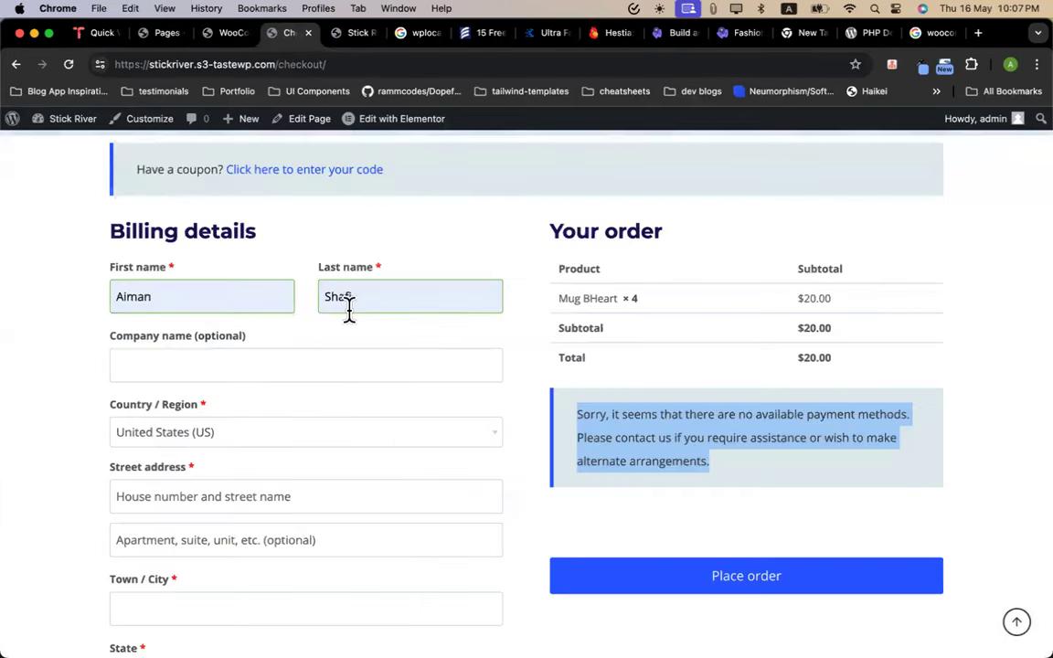
scroll(348, 311, up, 5)
scroll(348, 315, down, 5)
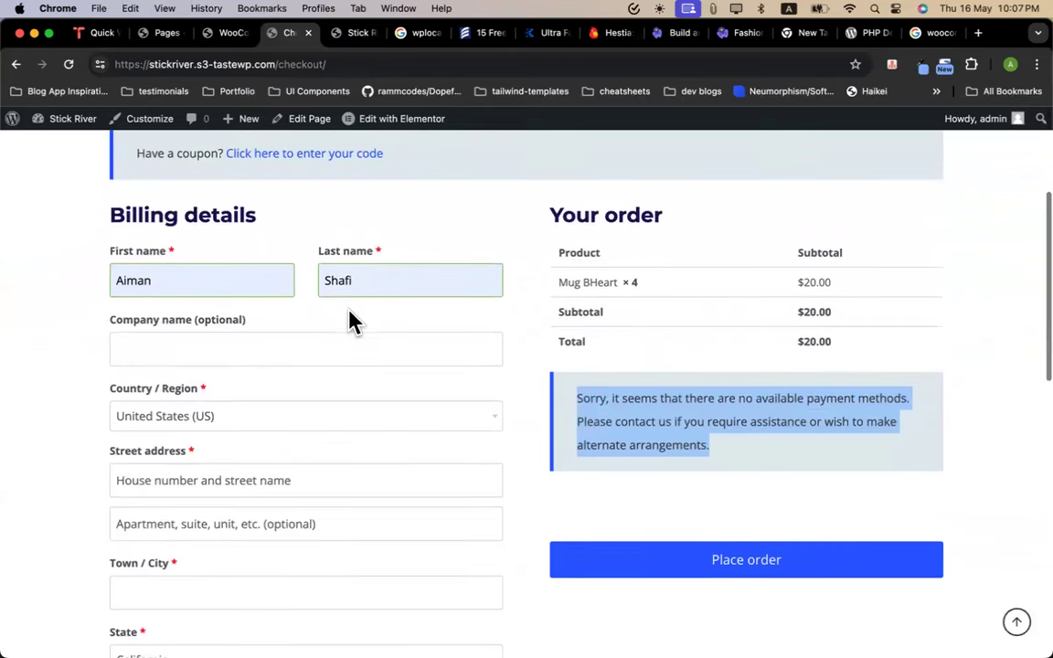
click(230, 33)
scroll(363, 352, down, 3)
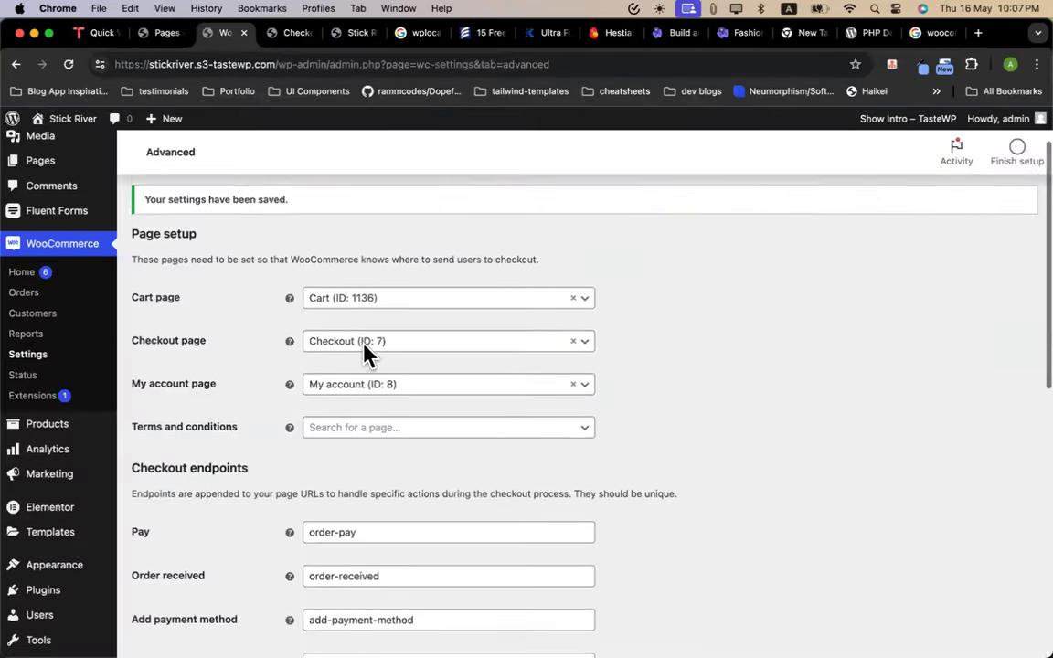
scroll(364, 352, up, 3)
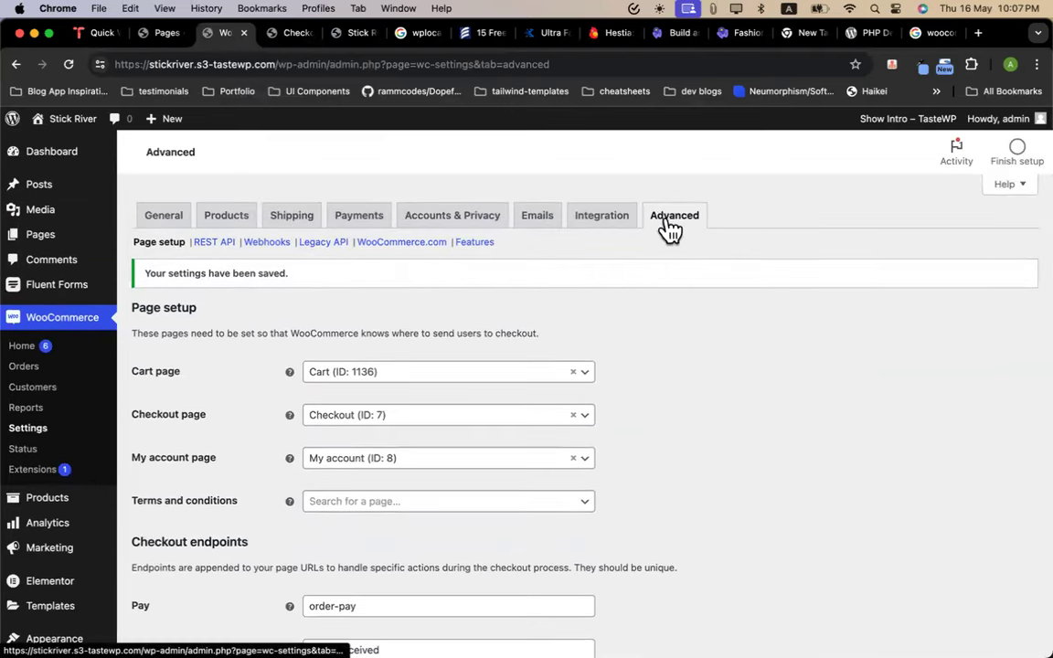
scroll(540, 348, down, 4)
scroll(540, 348, down, 1)
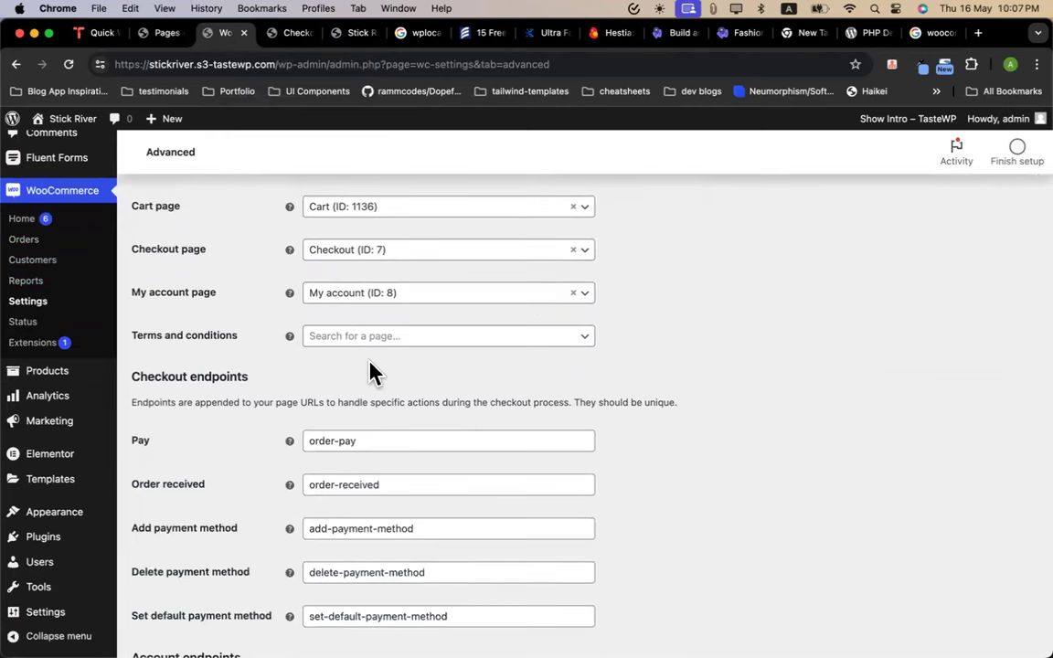
scroll(371, 365, up, 2)
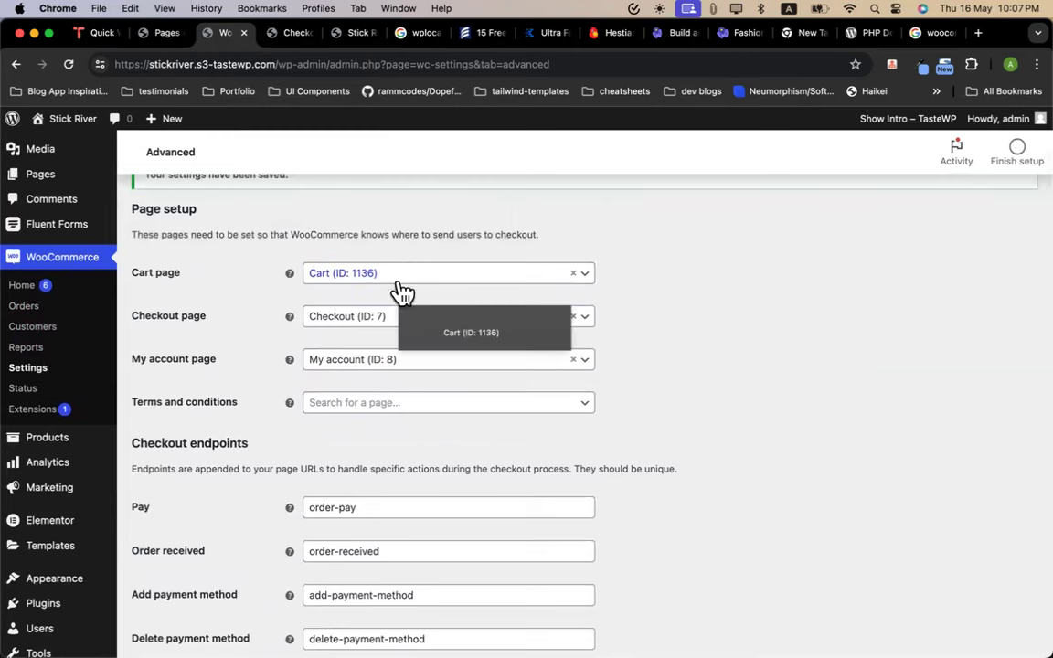
scroll(404, 386, down, 10)
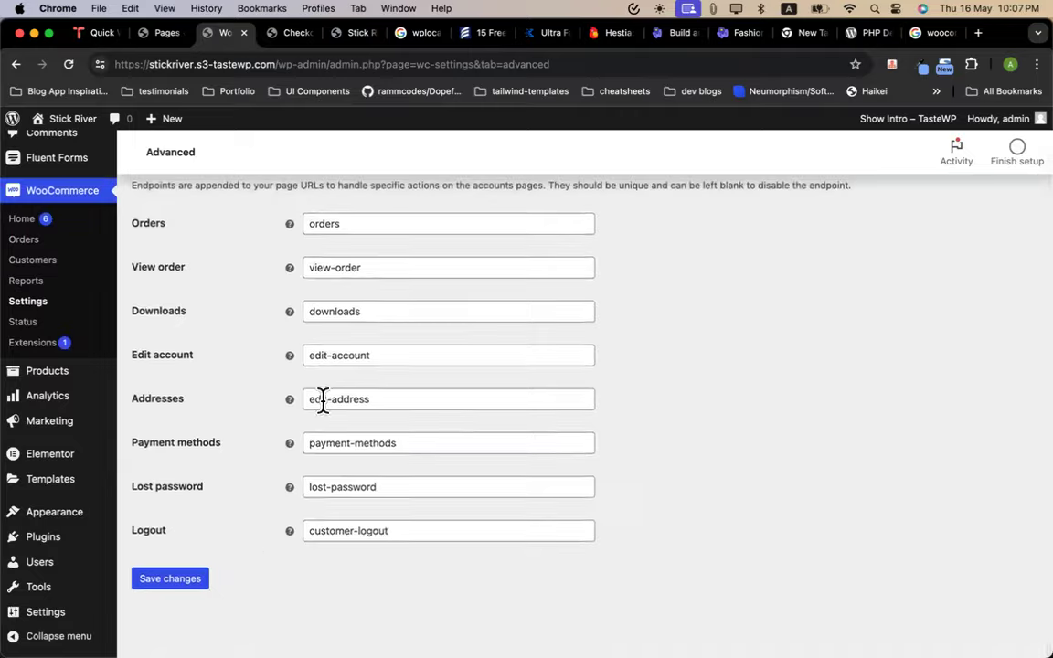
scroll(322, 402, up, 10)
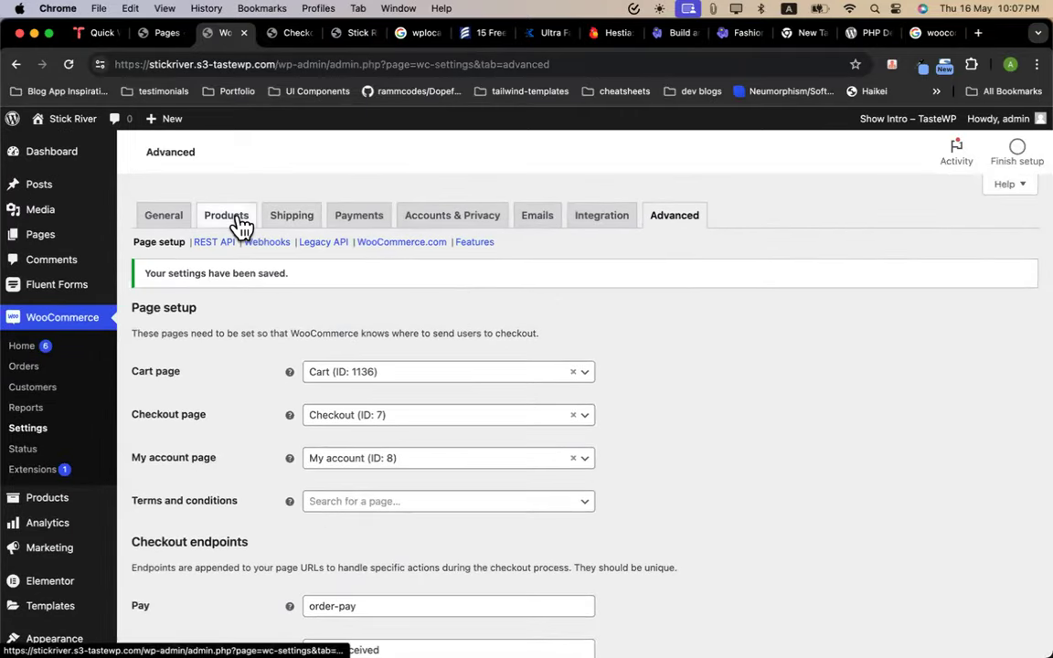
click(291, 33)
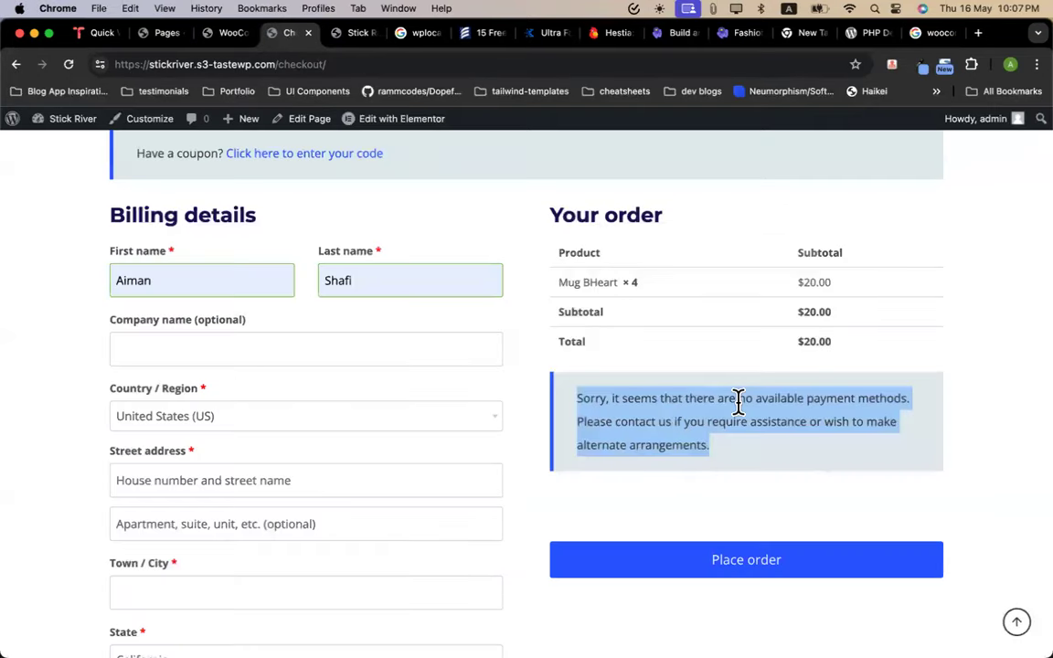
click(227, 33)
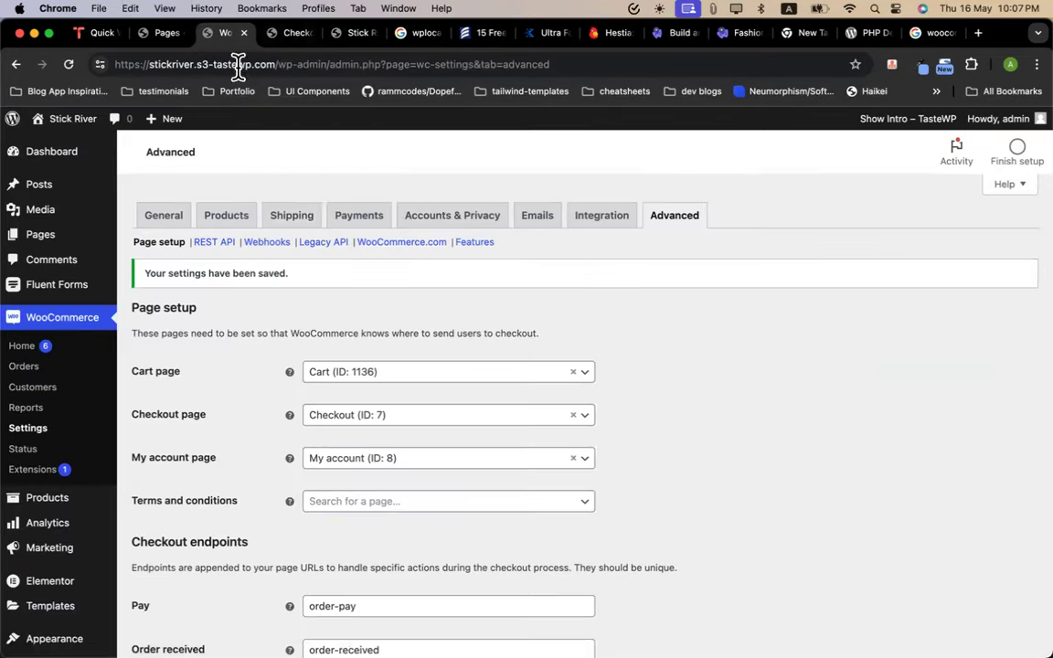
Switch on Cash on delivery under WooCommerce Payments and save the changes
click(359, 216)
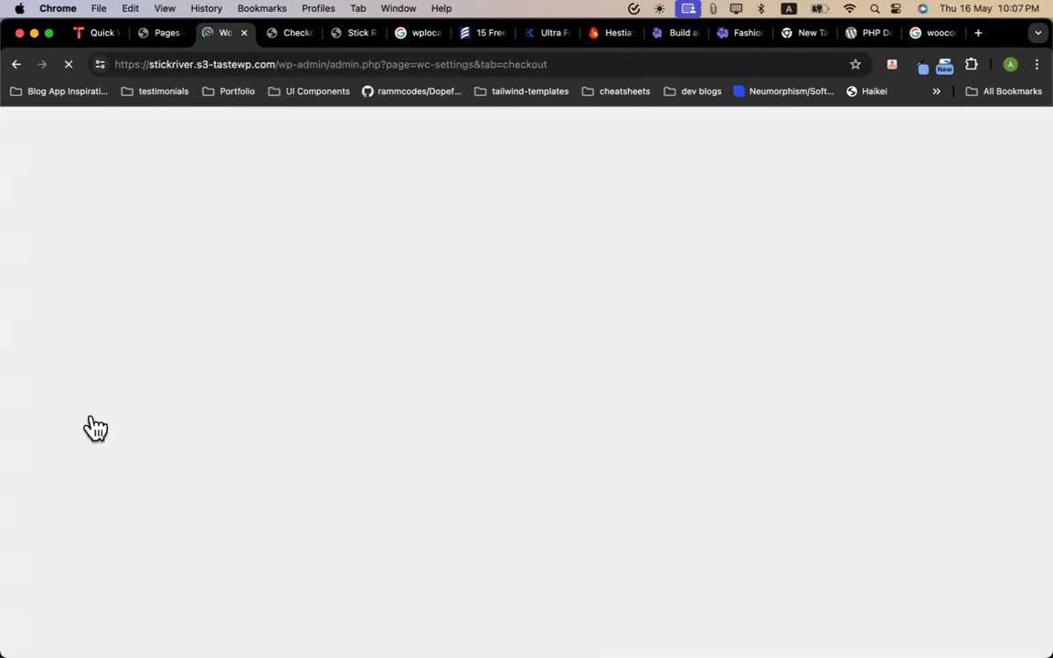
scroll(472, 442, down, 2)
scroll(472, 443, down, 1)
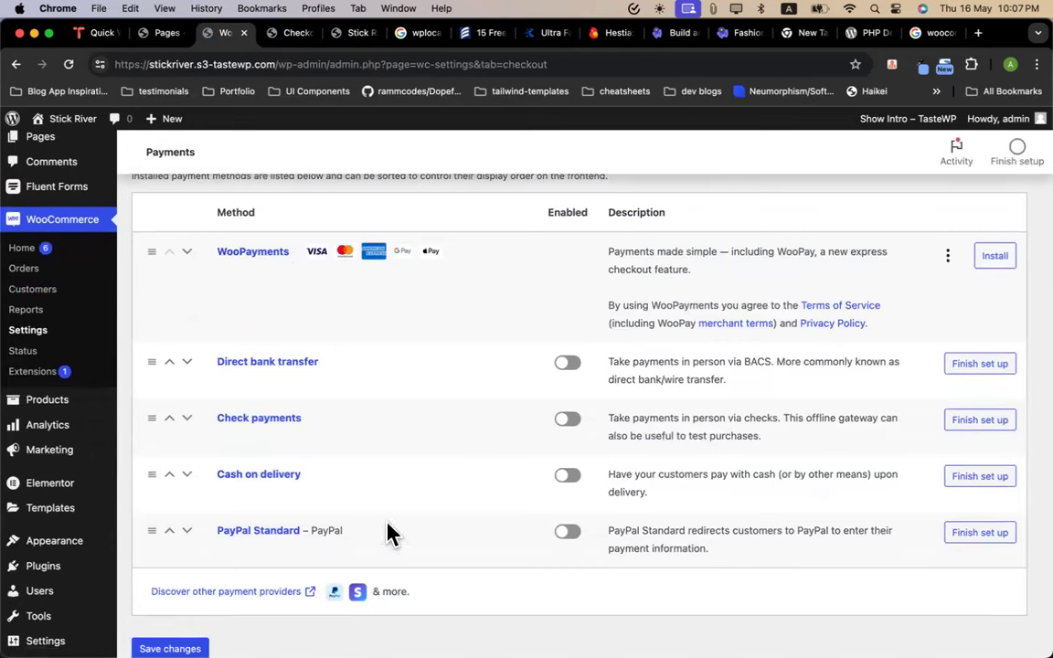
click(568, 476)
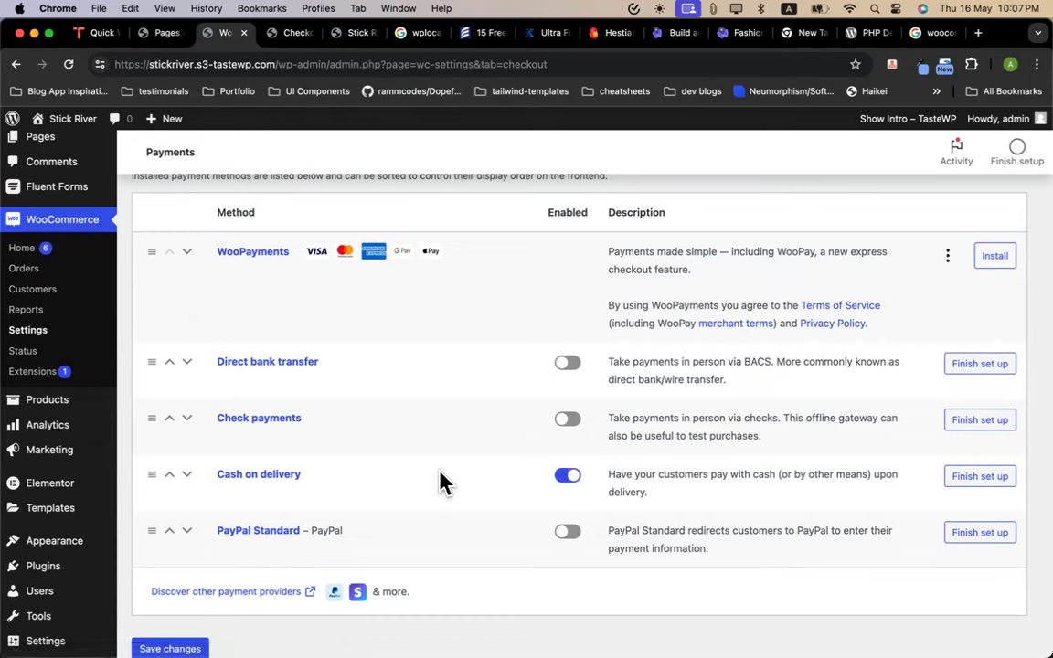
click(169, 648)
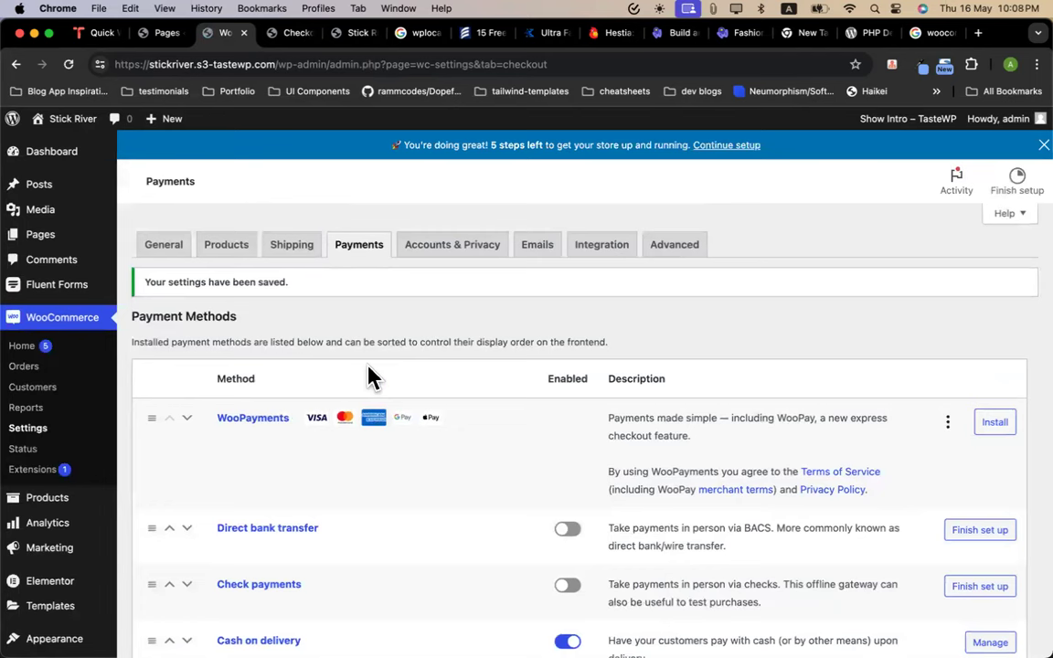
Return to the storefront checkout tab and reload it to pick up payment methods
click(290, 34)
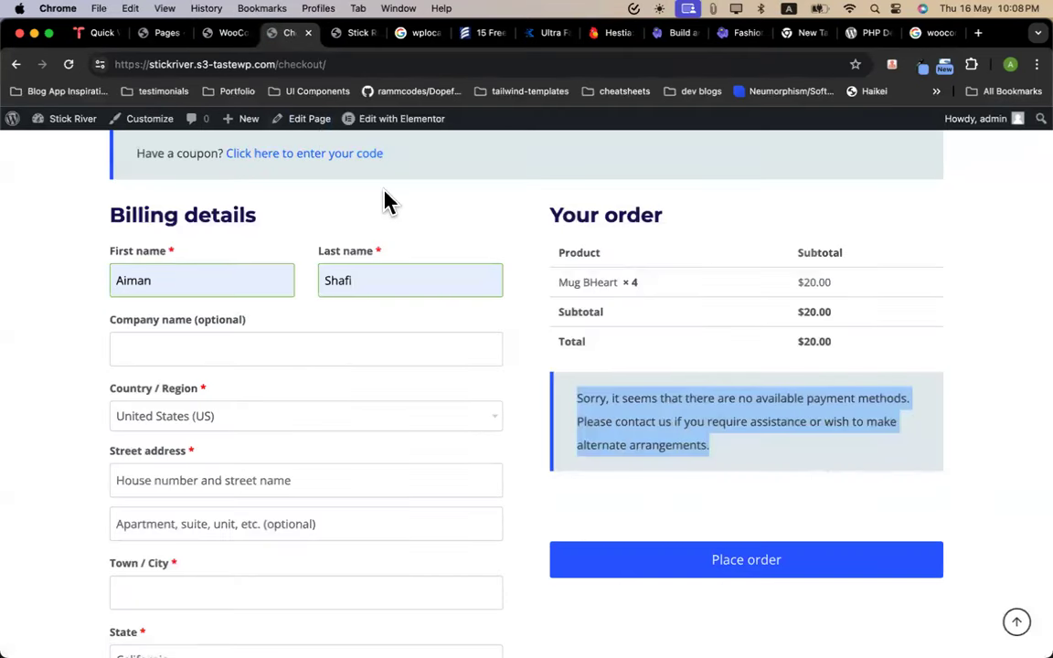
click(498, 274)
click(68, 64)
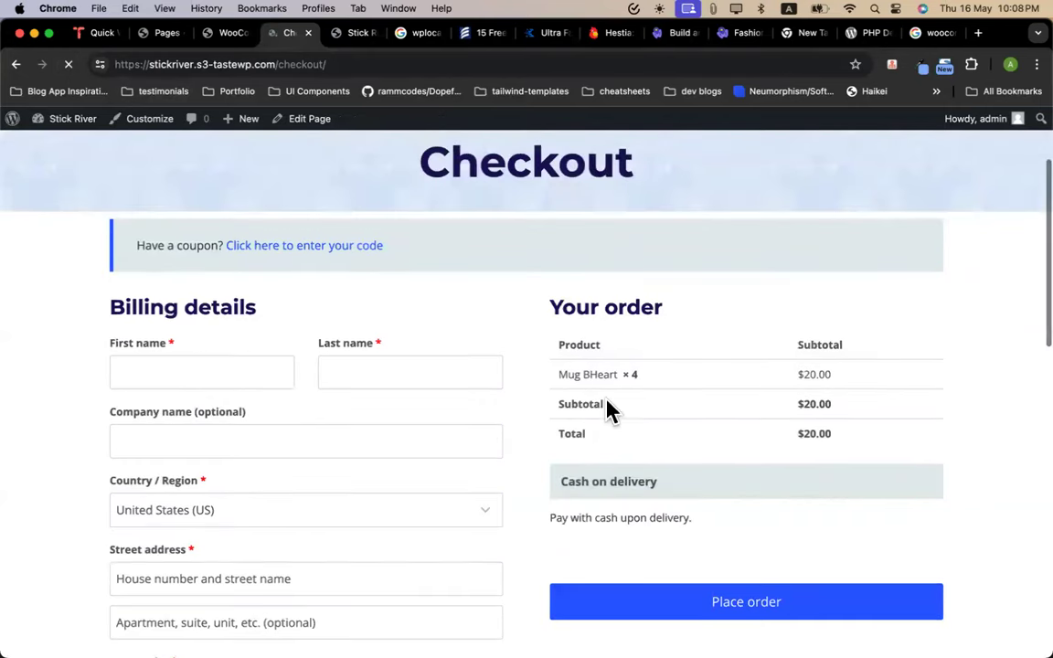
scroll(631, 447, down, 3)
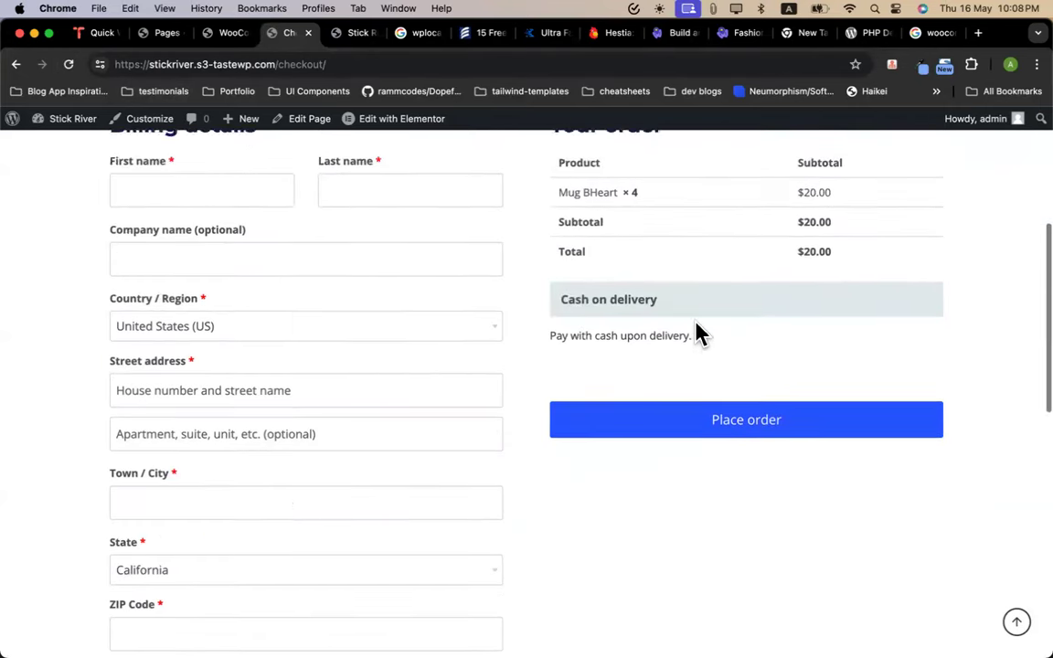
scroll(695, 333, up, 5)
Fill the billing first and last name from autofill suggestions
click(152, 437)
click(205, 476)
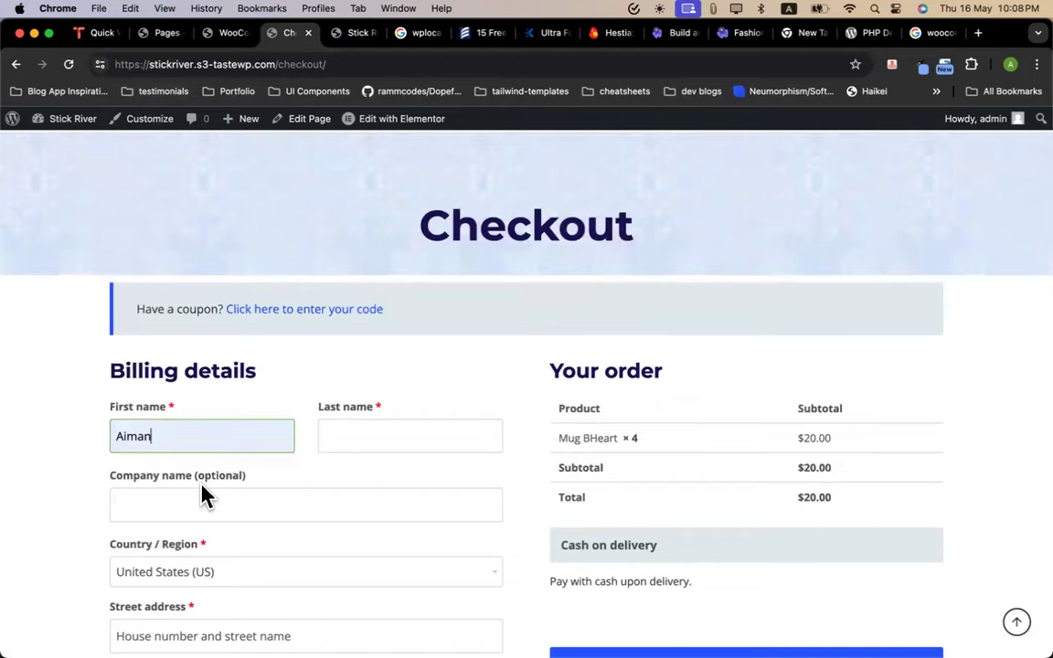
scroll(201, 494, down, 5)
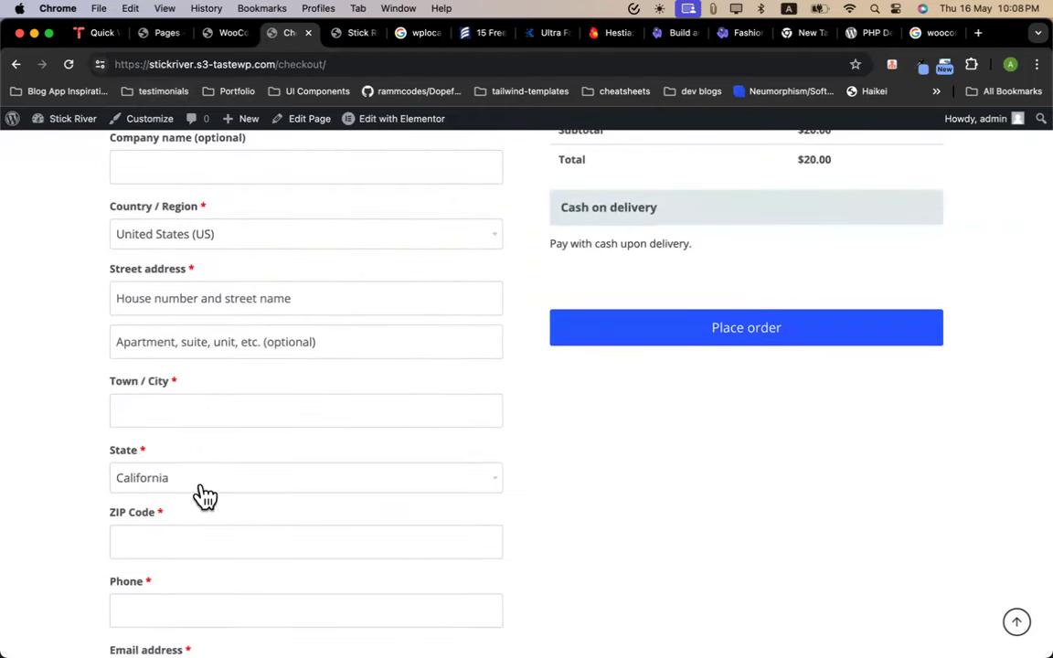
scroll(202, 494, up, 4)
click(350, 350)
click(411, 389)
click(266, 406)
Set the billing country to Bangladesh
click(245, 482)
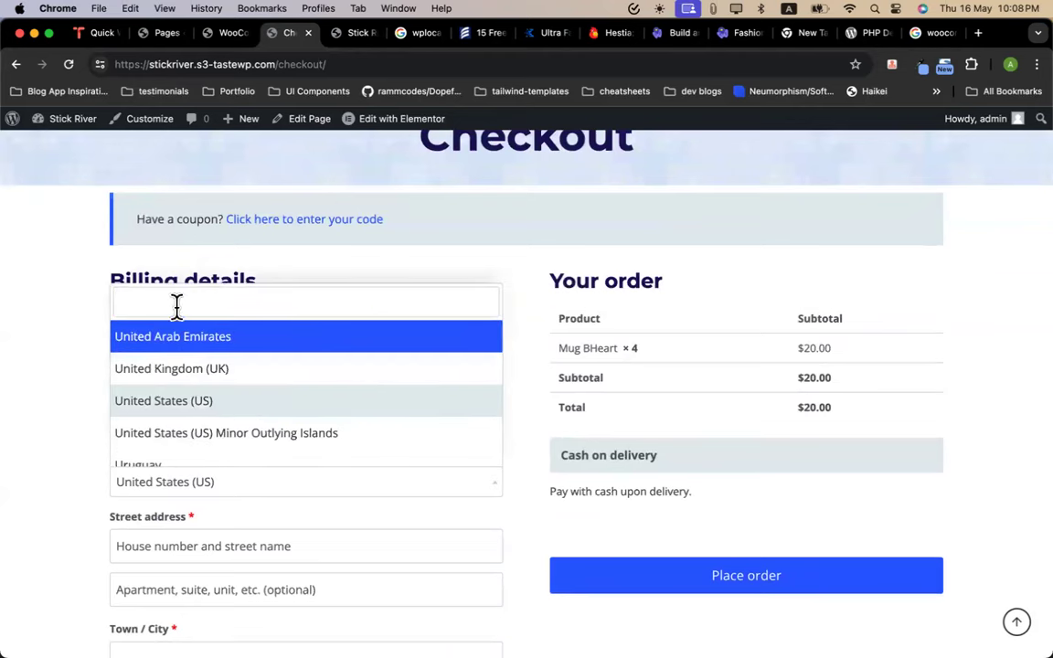
text(ban)
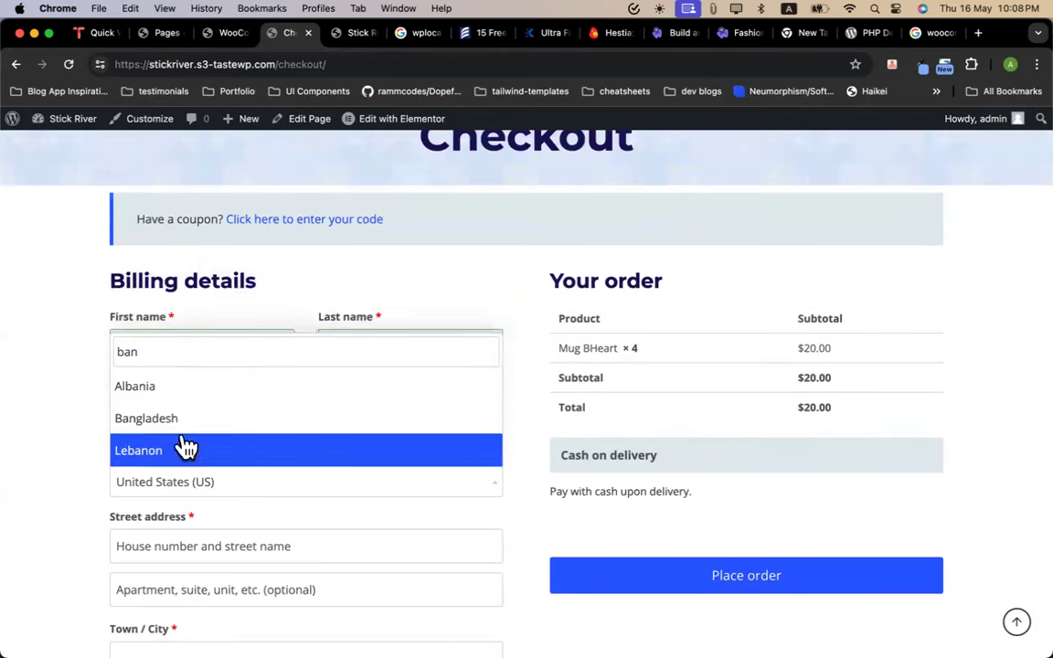
click(181, 418)
scroll(181, 425, down, 5)
Autofill the street address and town, and choose Barguna as the district
click(200, 322)
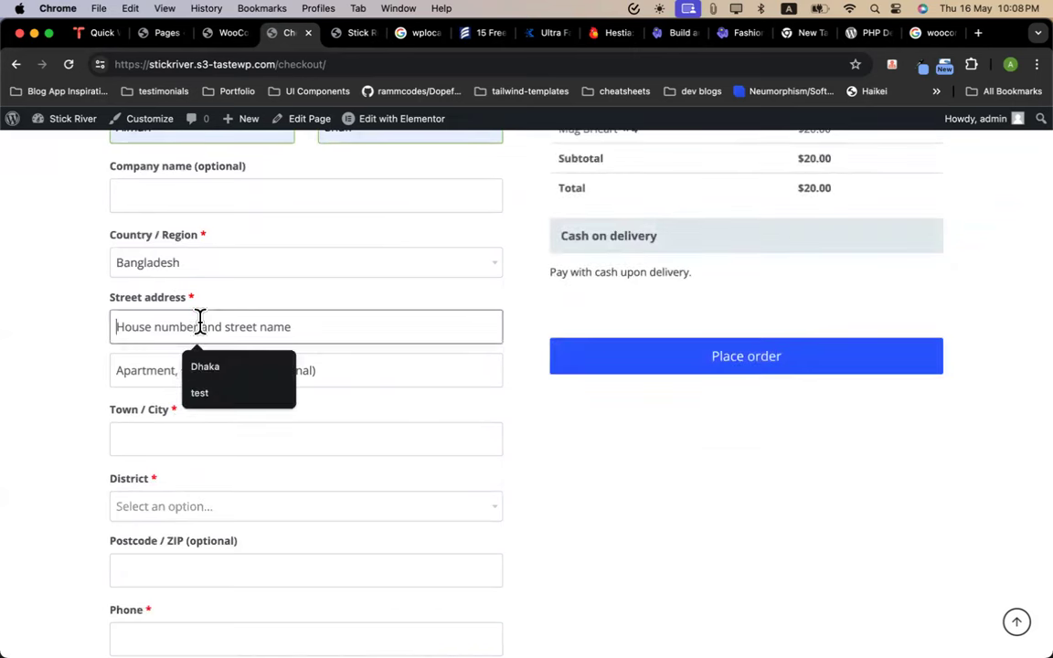
click(209, 365)
click(173, 437)
click(205, 481)
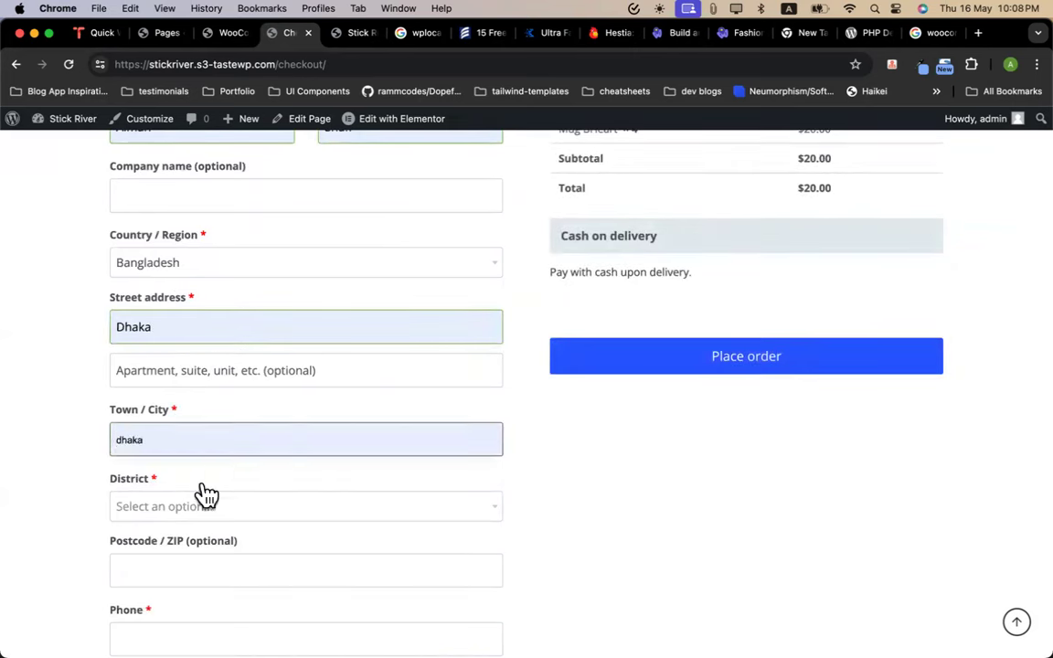
click(186, 508)
click(176, 440)
scroll(174, 426, down, 2)
scroll(174, 426, down, 5)
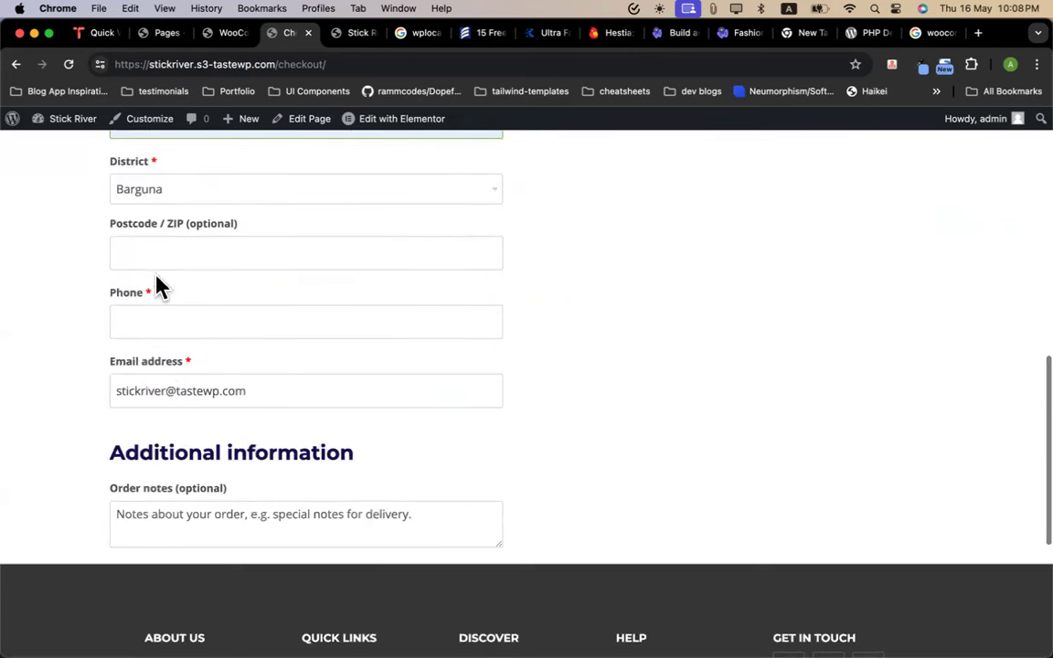
Fill the phone number from autofill and keep the prefilled e-mail address
click(146, 259)
click(137, 325)
click(197, 362)
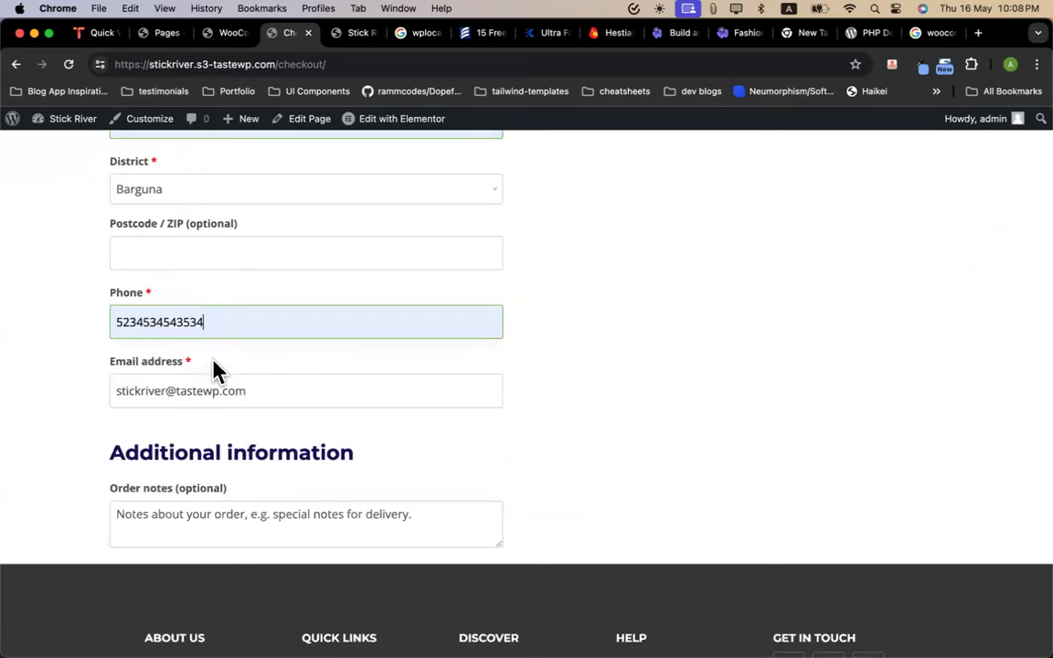
click(279, 390)
click(329, 437)
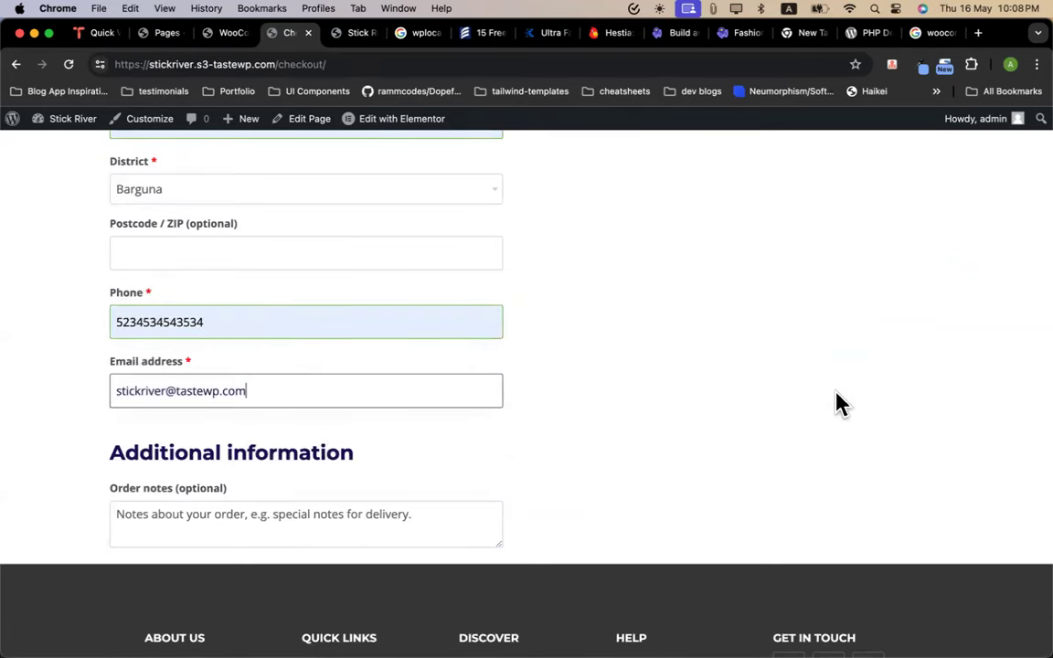
Place the cash-on-delivery order and decline saving the address
scroll(839, 404, up, 10)
scroll(839, 404, up, 3)
scroll(815, 440, down, 3)
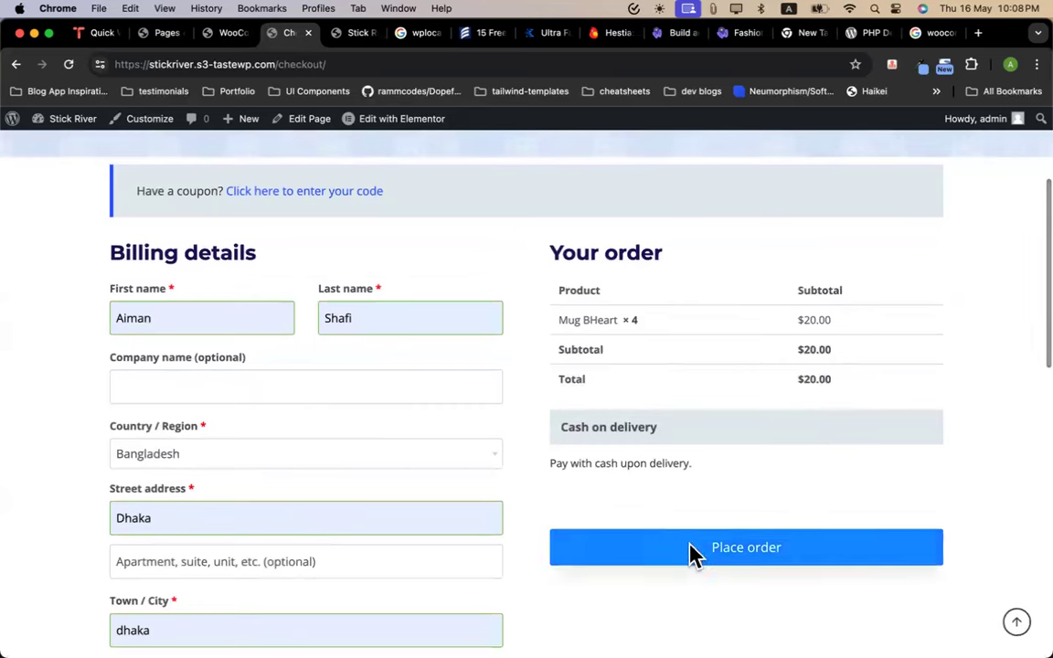
click(692, 552)
click(849, 100)
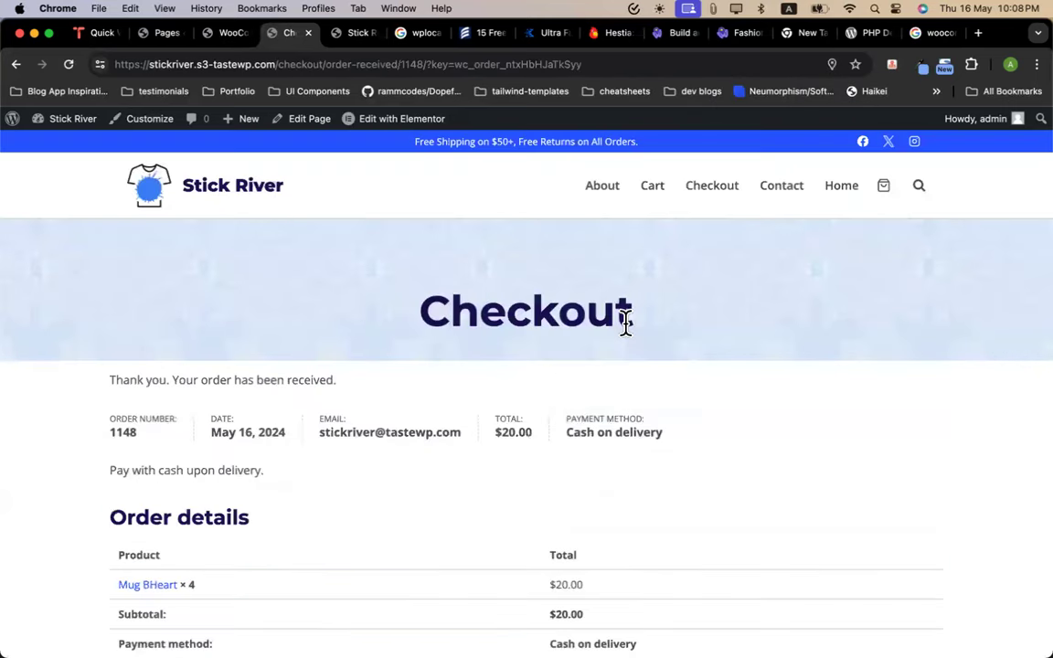
Review the thank-you message and order overview row on the order-received page
scroll(626, 320, down, 4)
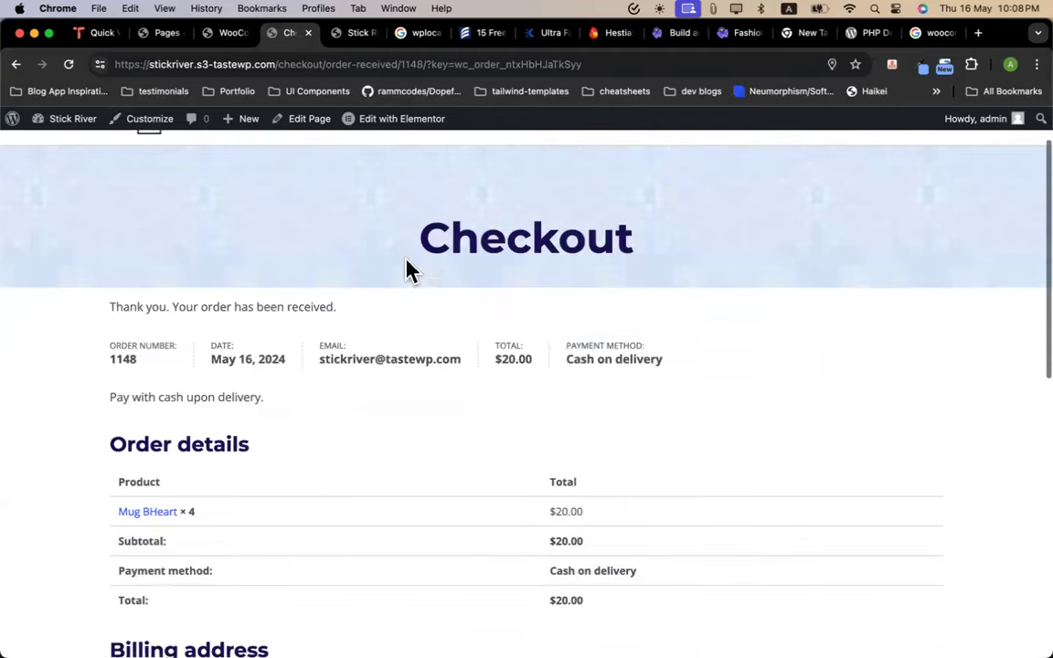
drag(103, 227, 341, 239)
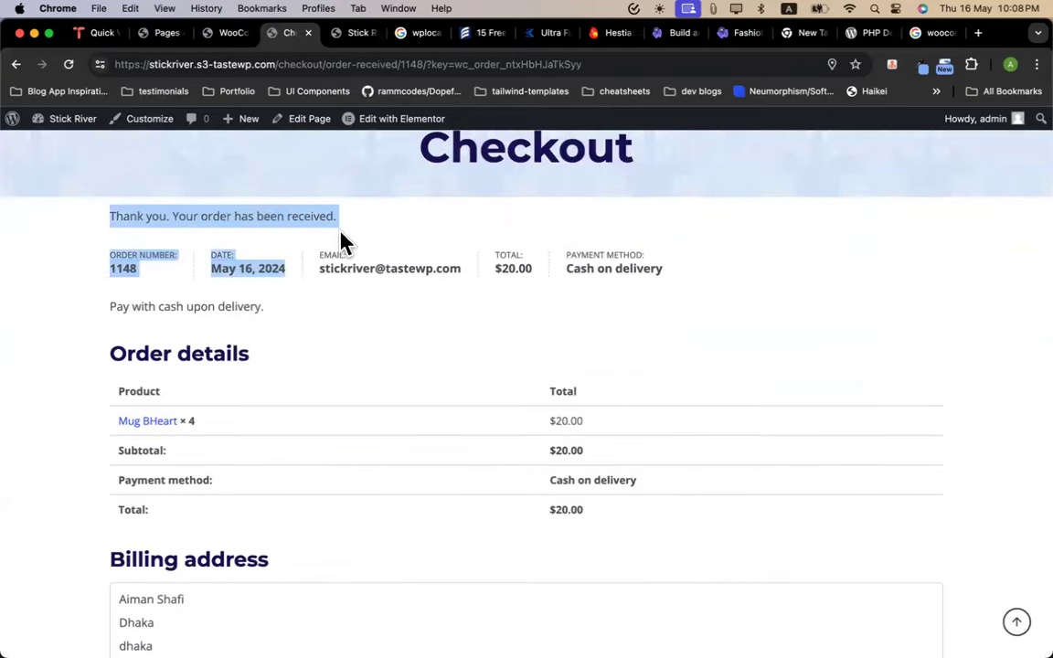
click(404, 225)
scroll(220, 392, down, 1)
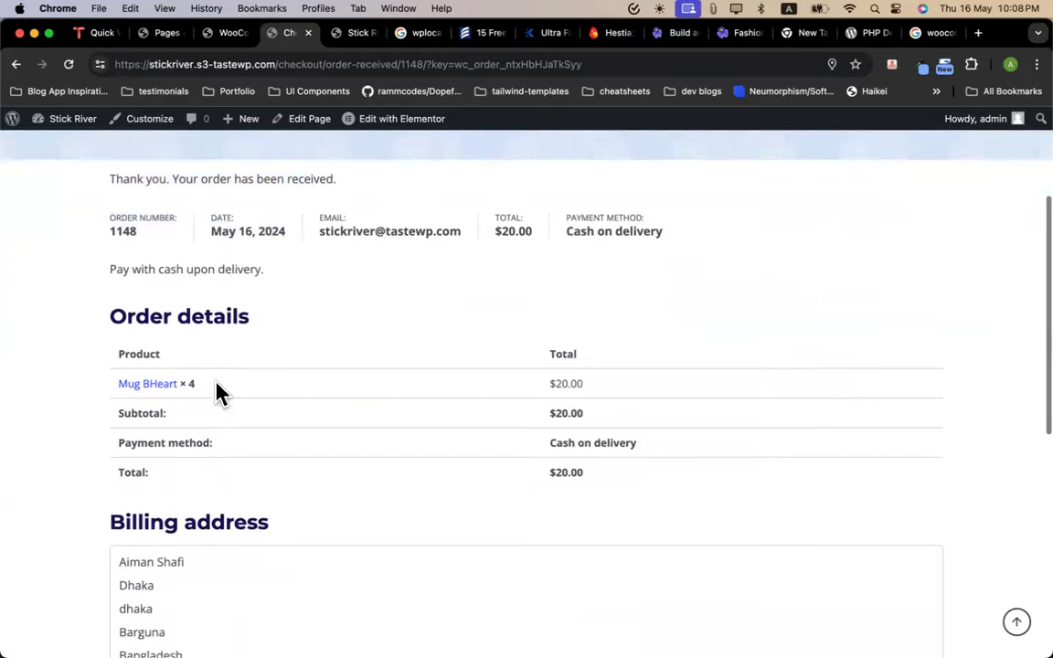
drag(101, 227, 571, 227)
click(333, 271)
Review the order details (4 Mug BHeart, $20.00) and billing address
scroll(382, 302, down, 2)
drag(114, 281, 517, 348)
click(517, 348)
scroll(518, 348, down, 3)
drag(128, 363, 242, 511)
click(387, 481)
scroll(388, 481, up, 5)
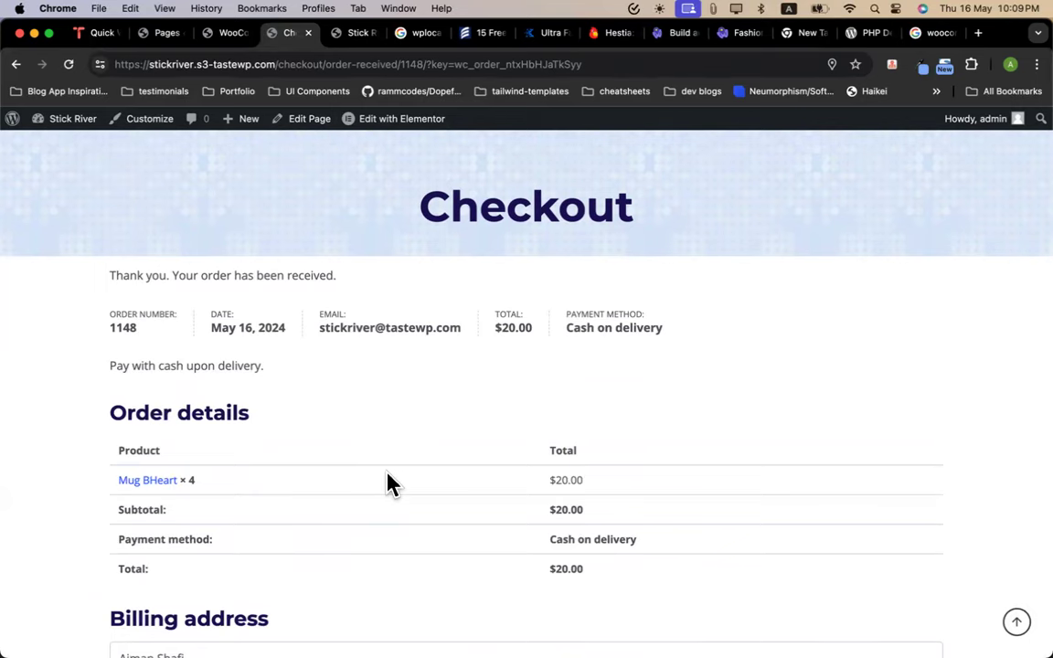
scroll(393, 457, up, 3)
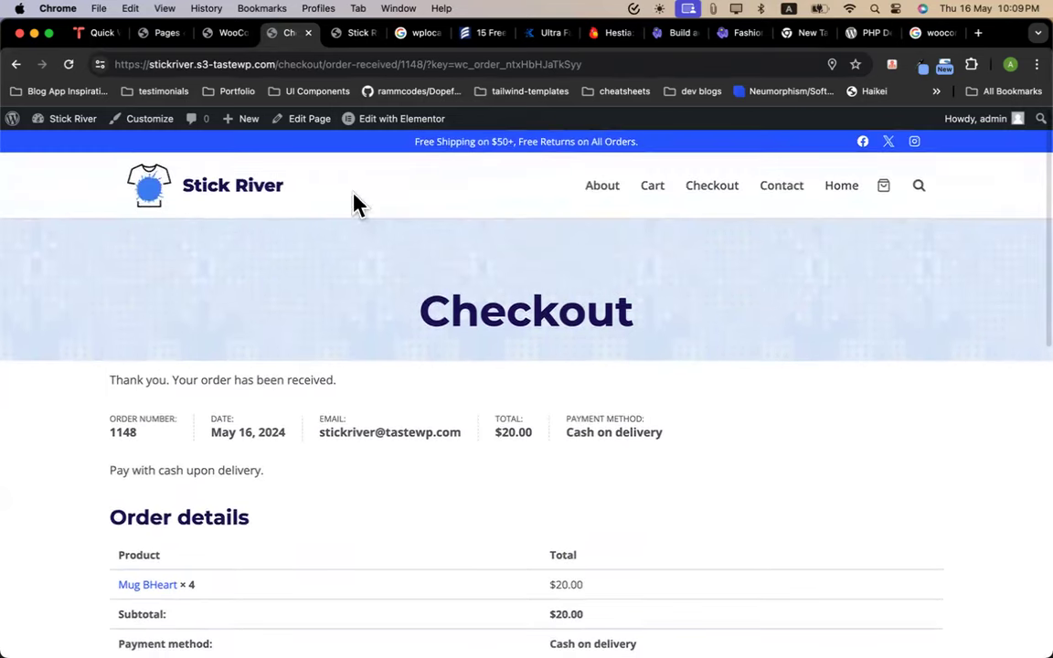
Return to the Stick River home page, showing its 'Cheer Yourself Up with a New Print!' hero
click(228, 190)
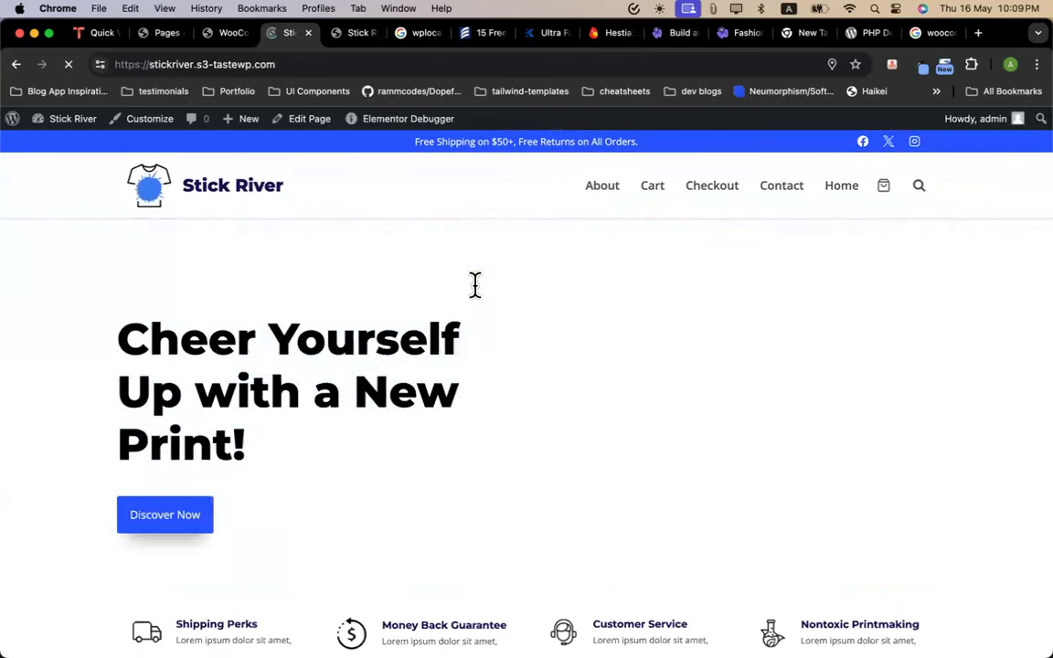
scroll(475, 285, down, 3)
scroll(475, 285, down, 10)
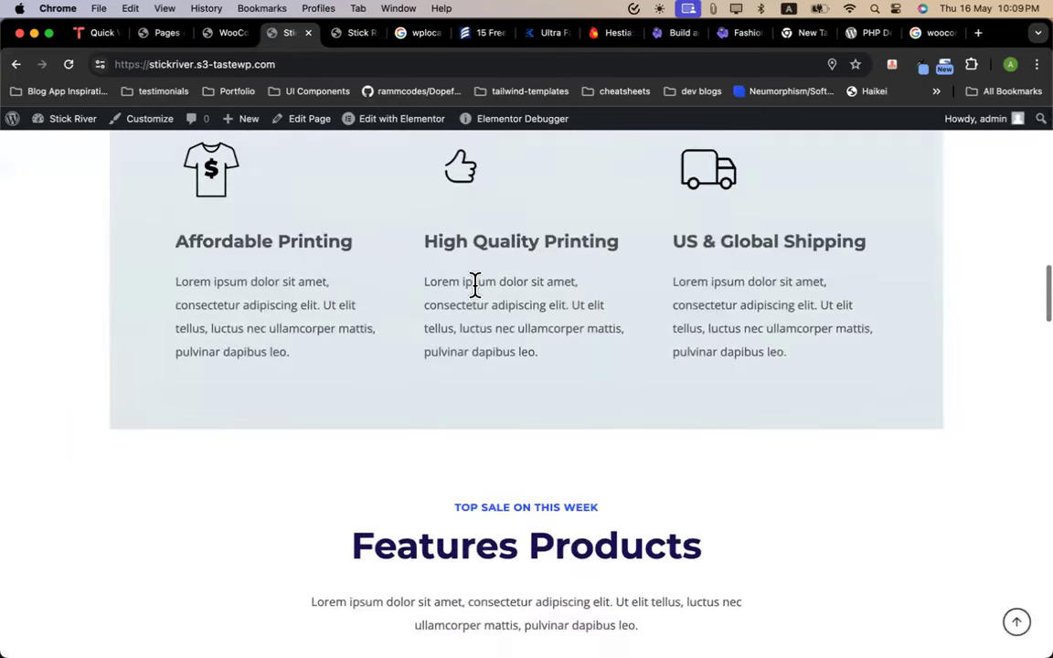
scroll(474, 286, down, 3)
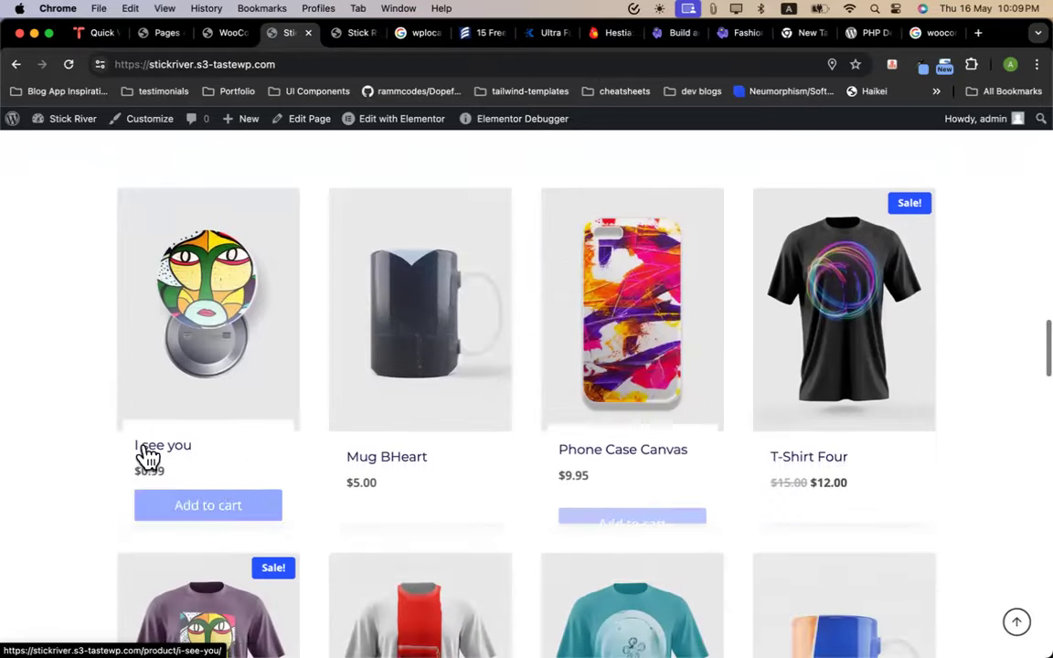
click(345, 35)
click(301, 35)
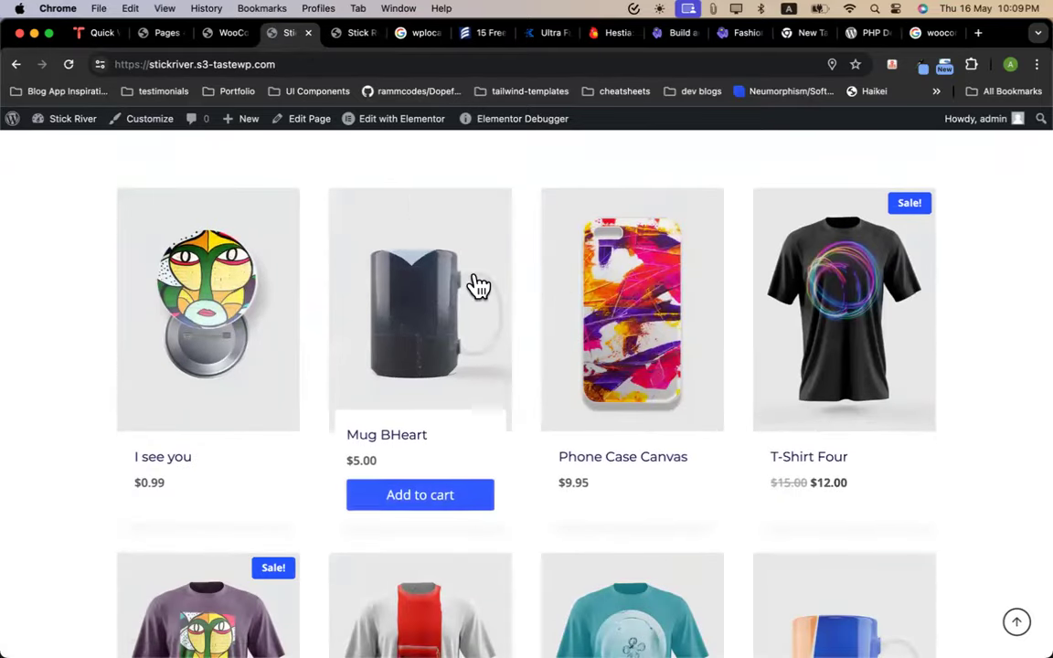
scroll(472, 283, up, 8)
scroll(474, 285, up, 10)
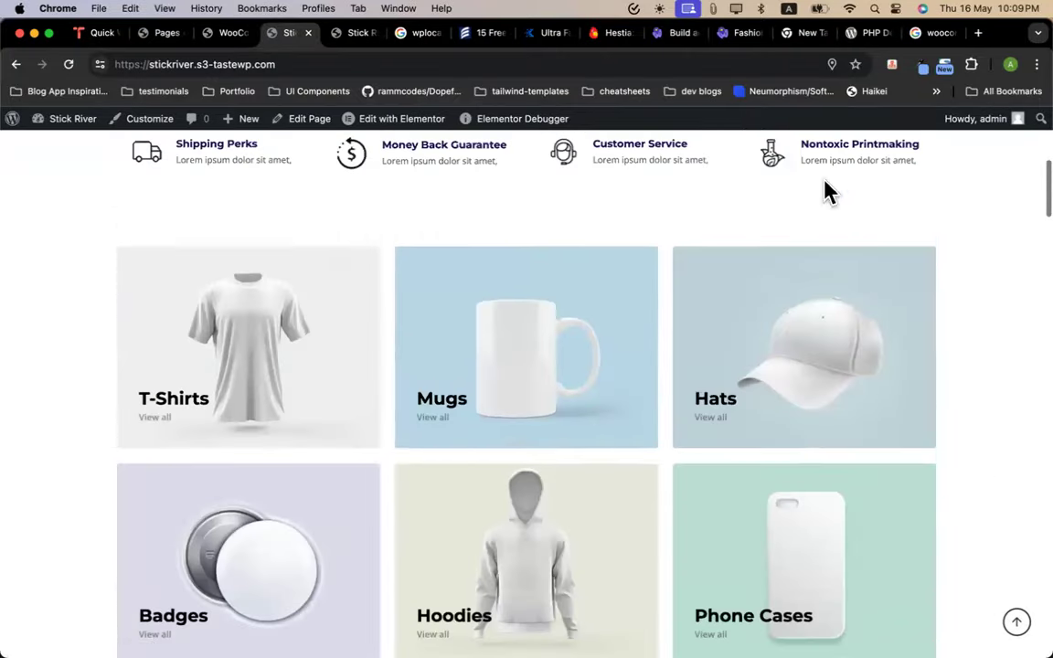
click(234, 39)
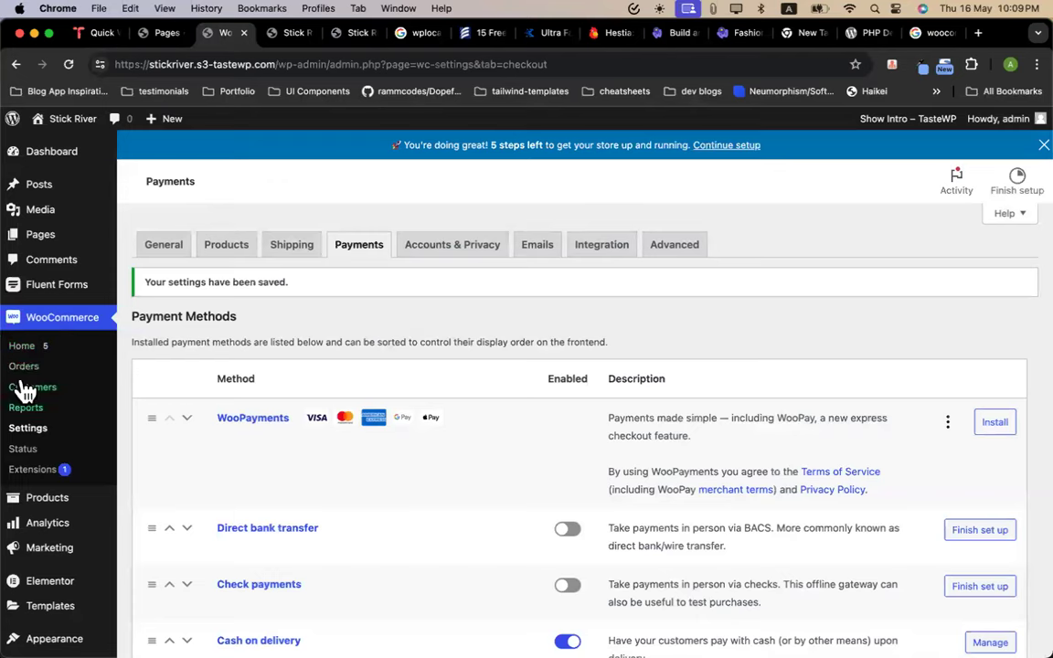
Reload the WooCommerce Payments settings page
click(69, 64)
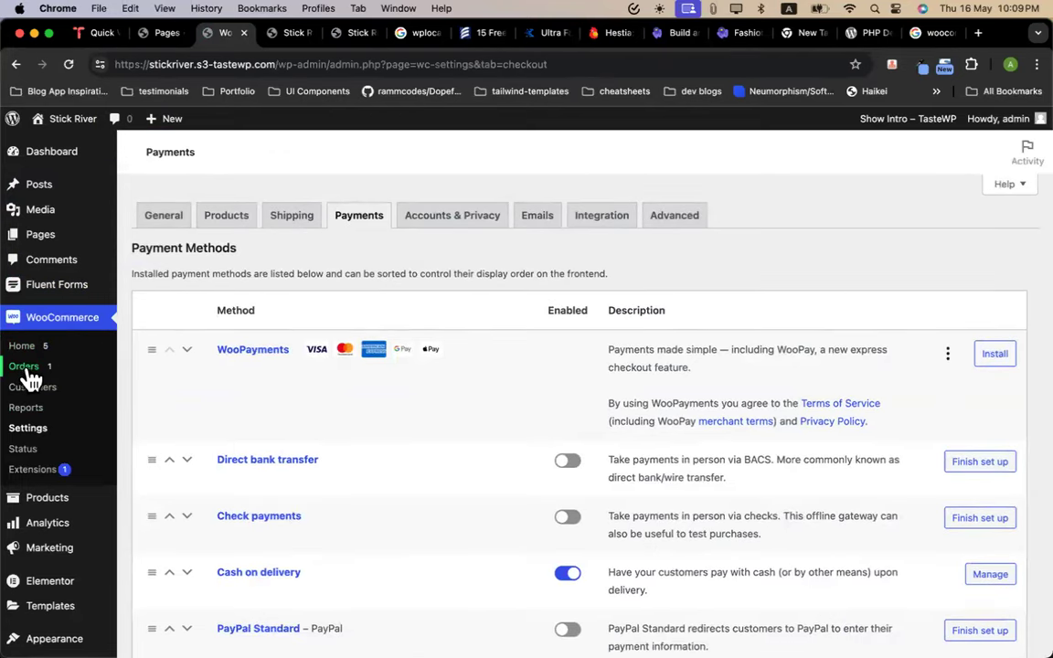
Go to the WordPress Dashboard and dismiss the TasteWP intro panel
mouse_move(64, 167)
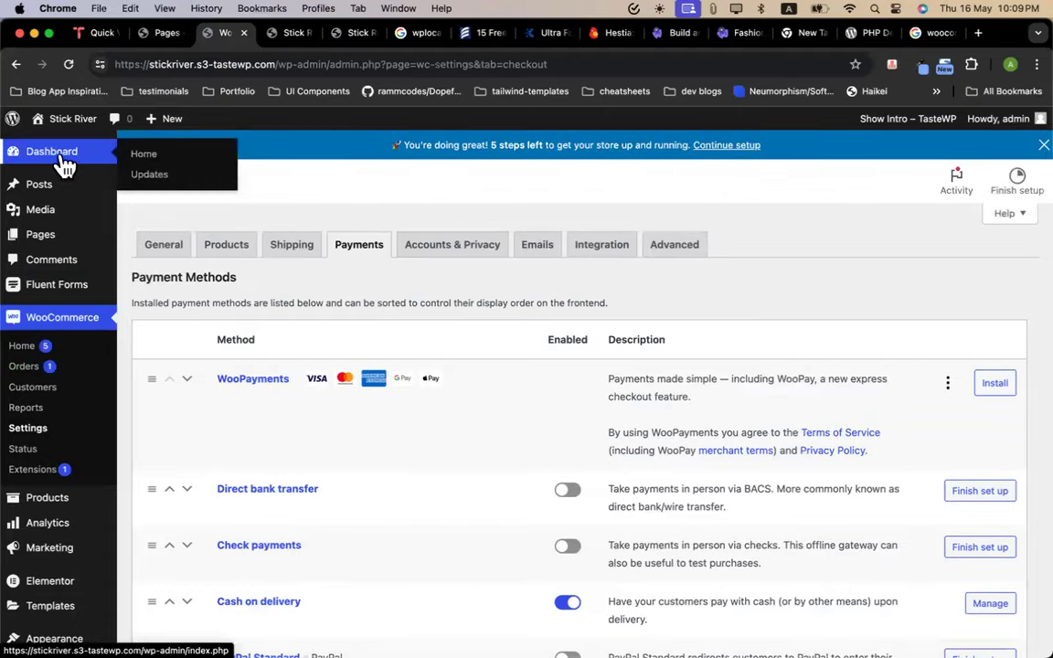
click(63, 165)
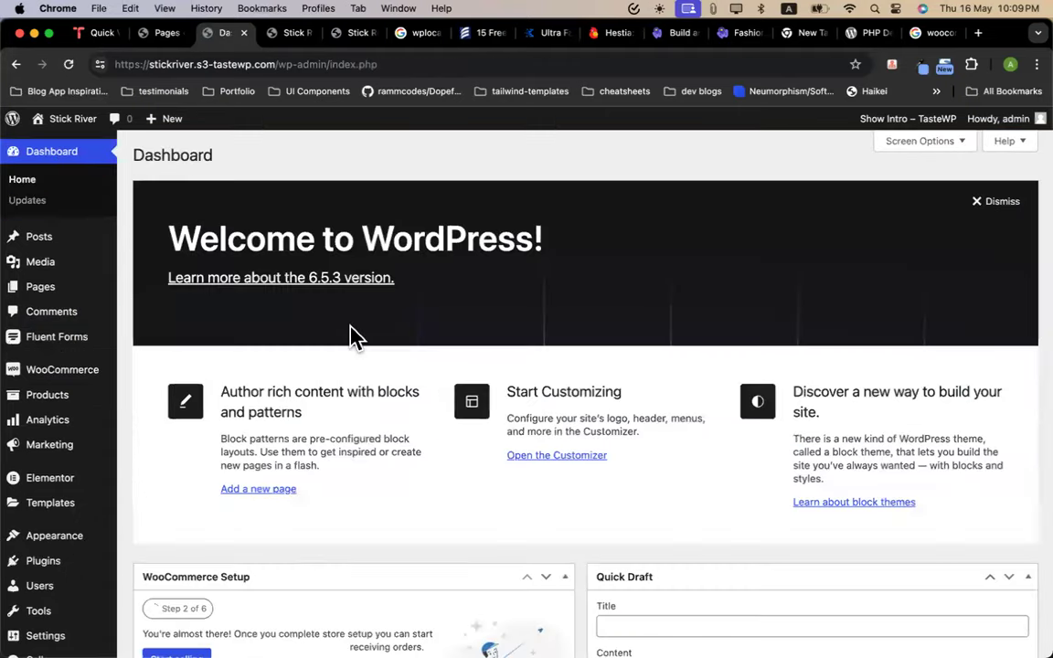
scroll(494, 473, down, 10)
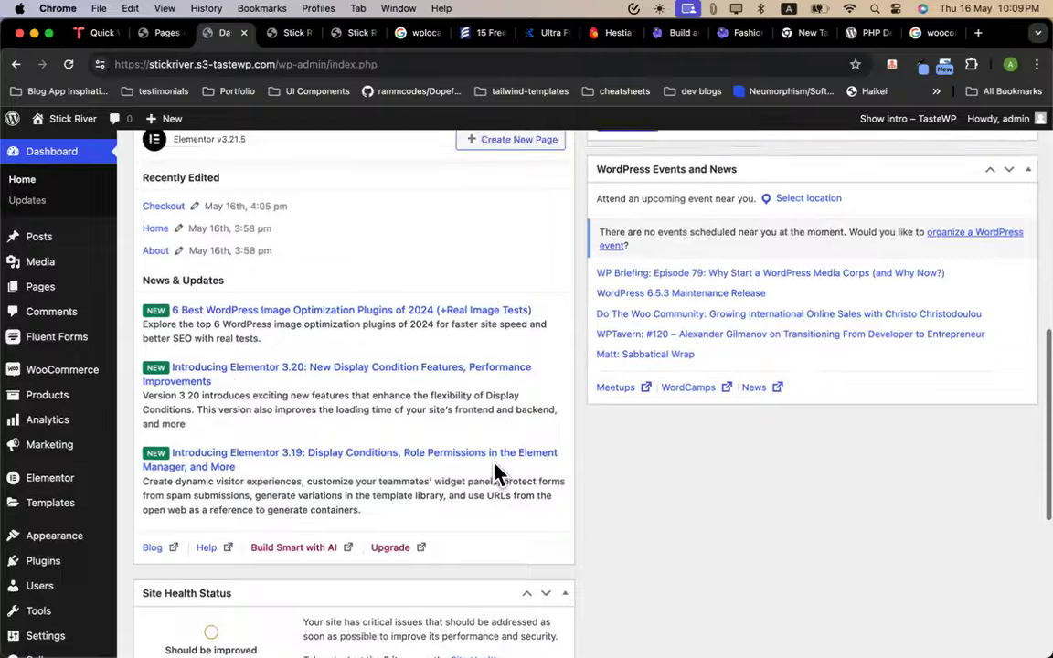
scroll(498, 471, up, 10)
click(899, 128)
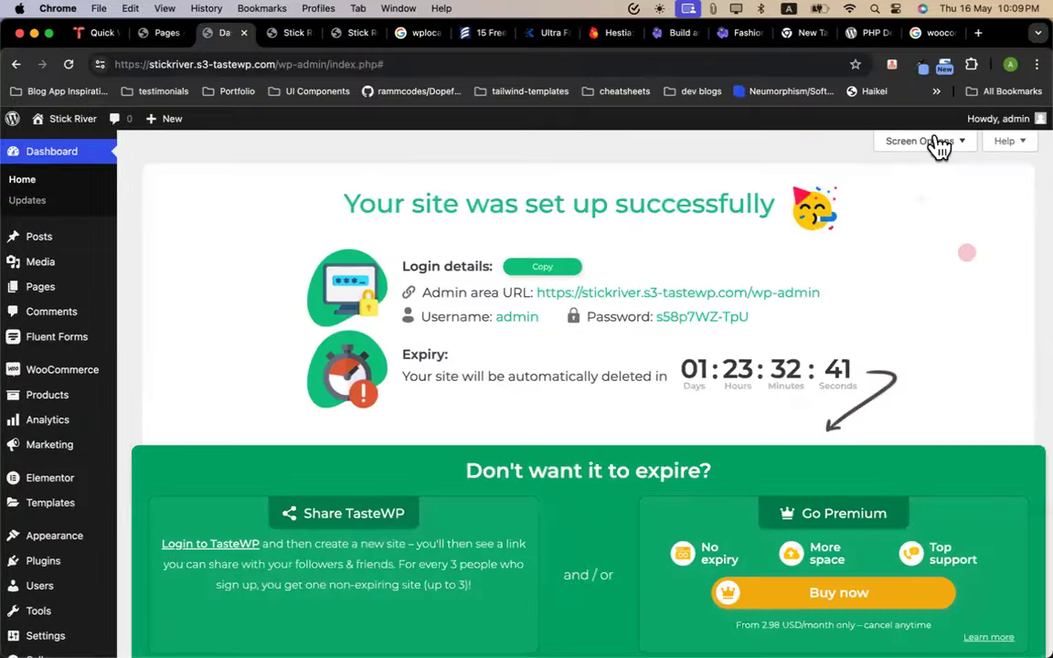
scroll(661, 523, down, 4)
click(582, 356)
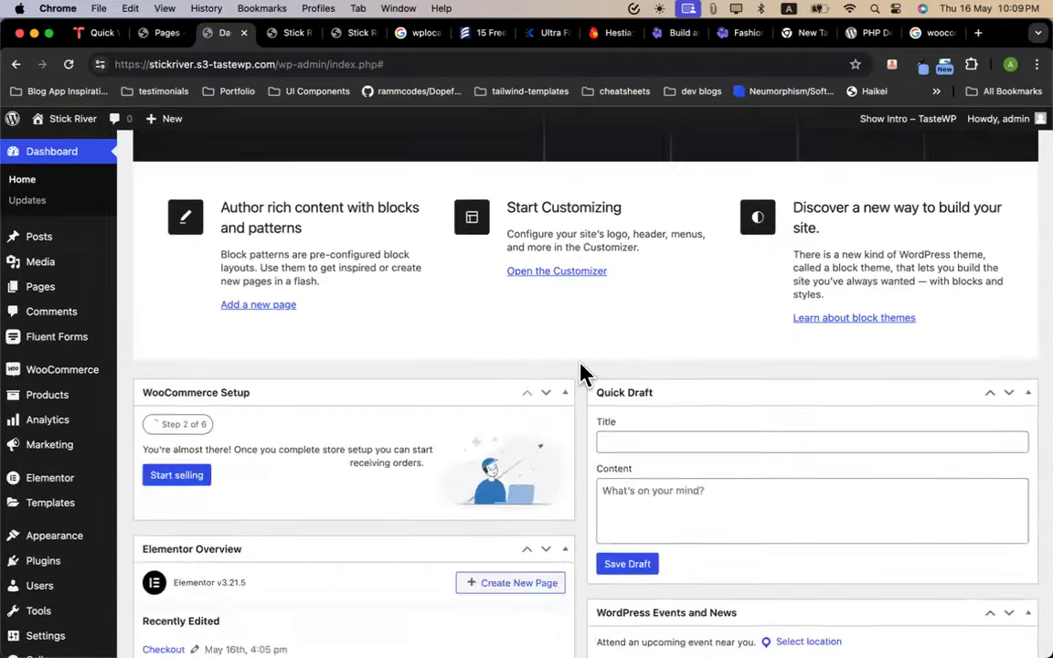
scroll(583, 369, up, 3)
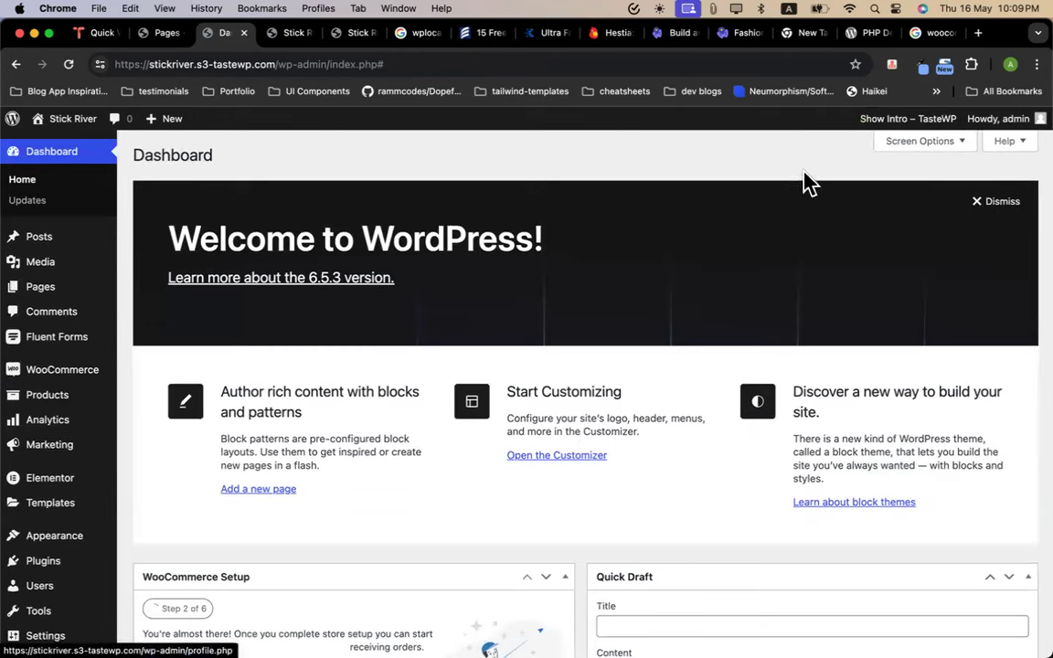
In Screen Options, hide every Dashboard box except WooCommerce Setup, then go to WooCommerce Orders
click(900, 144)
click(322, 222)
click(392, 222)
click(498, 223)
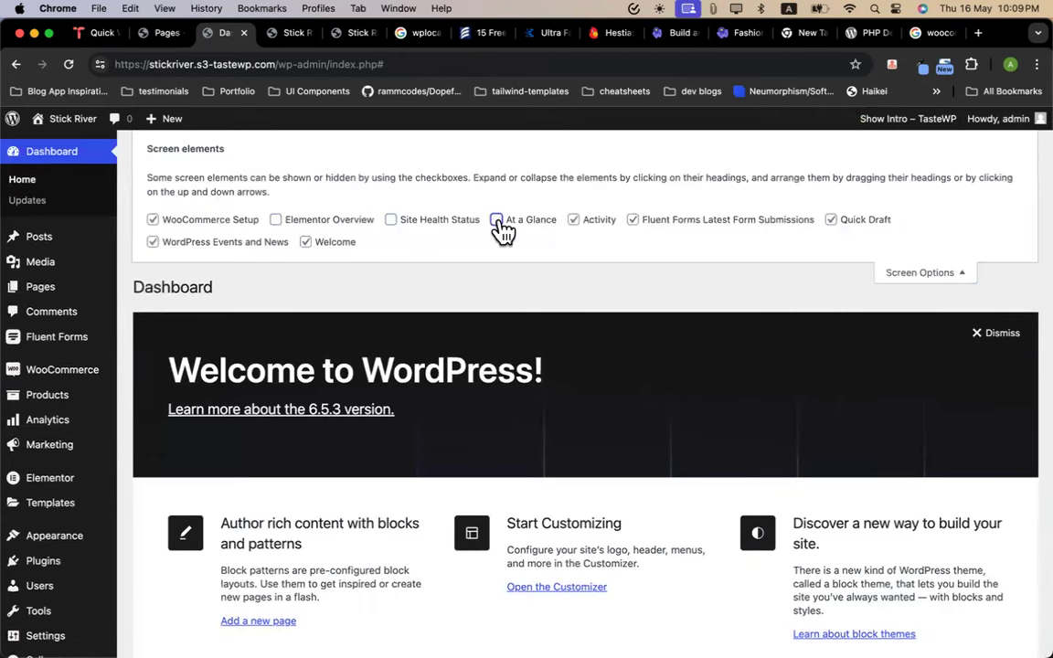
click(575, 222)
click(658, 229)
click(829, 220)
click(219, 245)
click(304, 244)
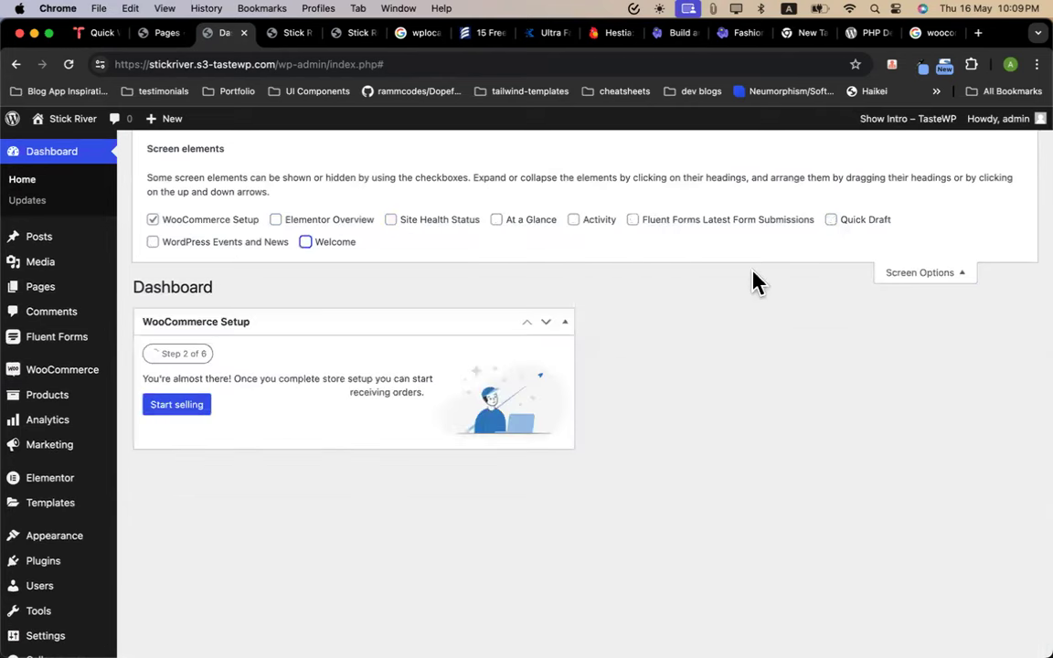
click(879, 274)
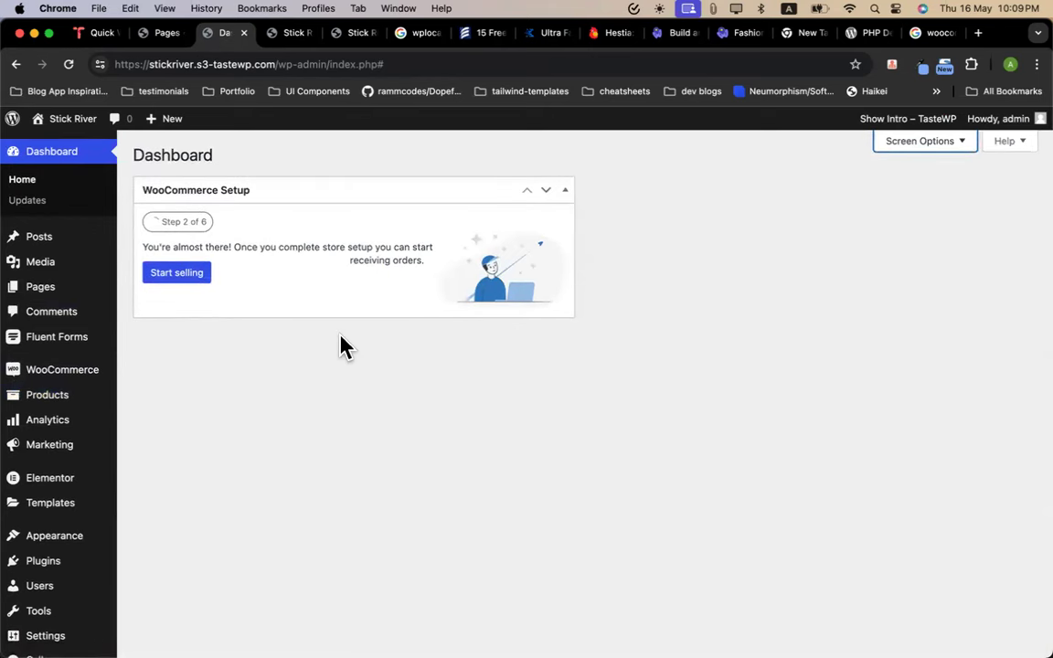
mouse_move(63, 375)
click(145, 393)
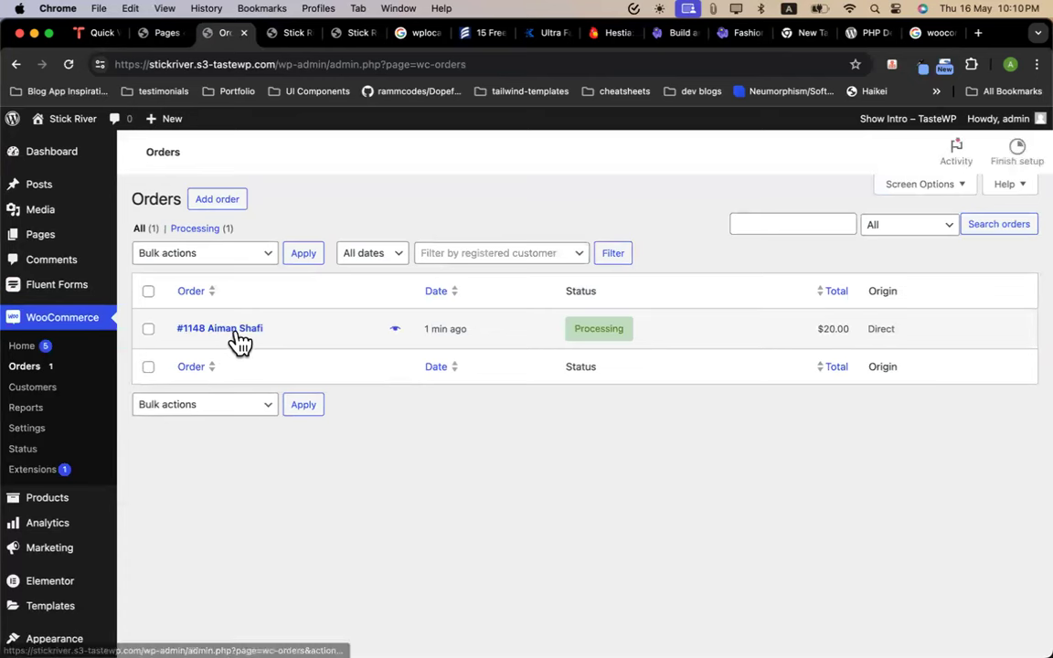
Open the new order and review its Processing, cash-on-delivery, 4 Mug BHeart $20.00 details
click(251, 359)
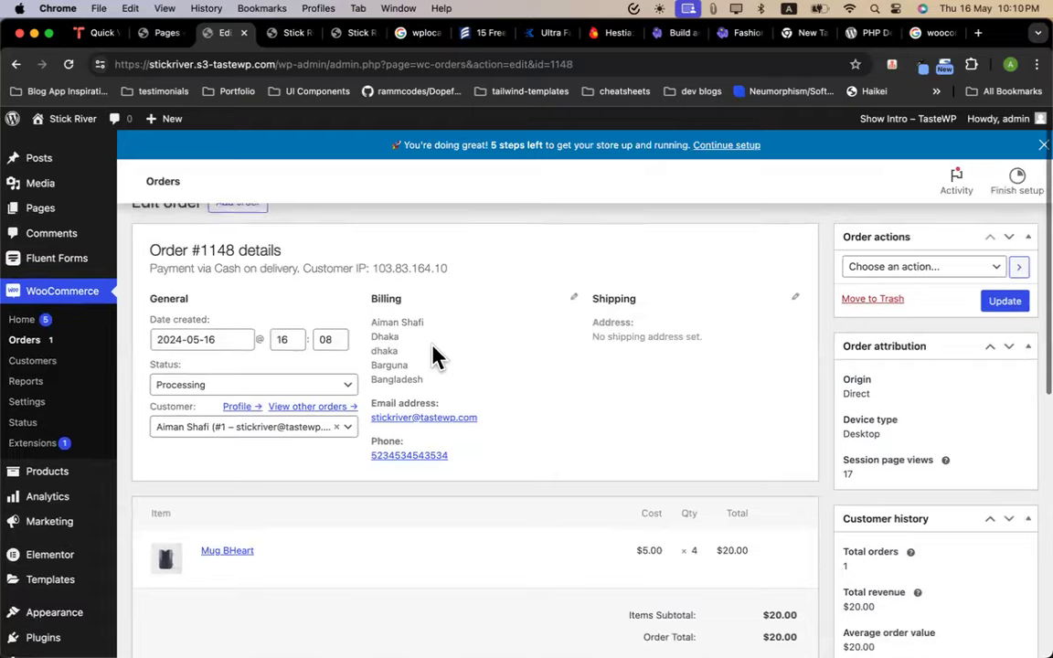
scroll(365, 416, down, 4)
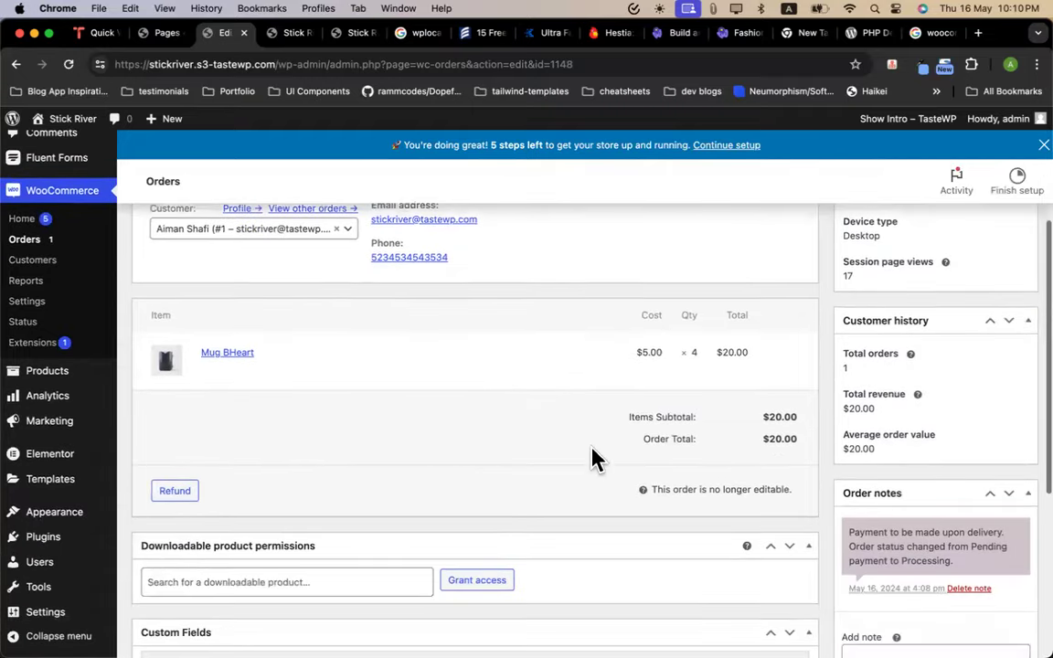
scroll(694, 461, up, 5)
scroll(868, 489, down, 4)
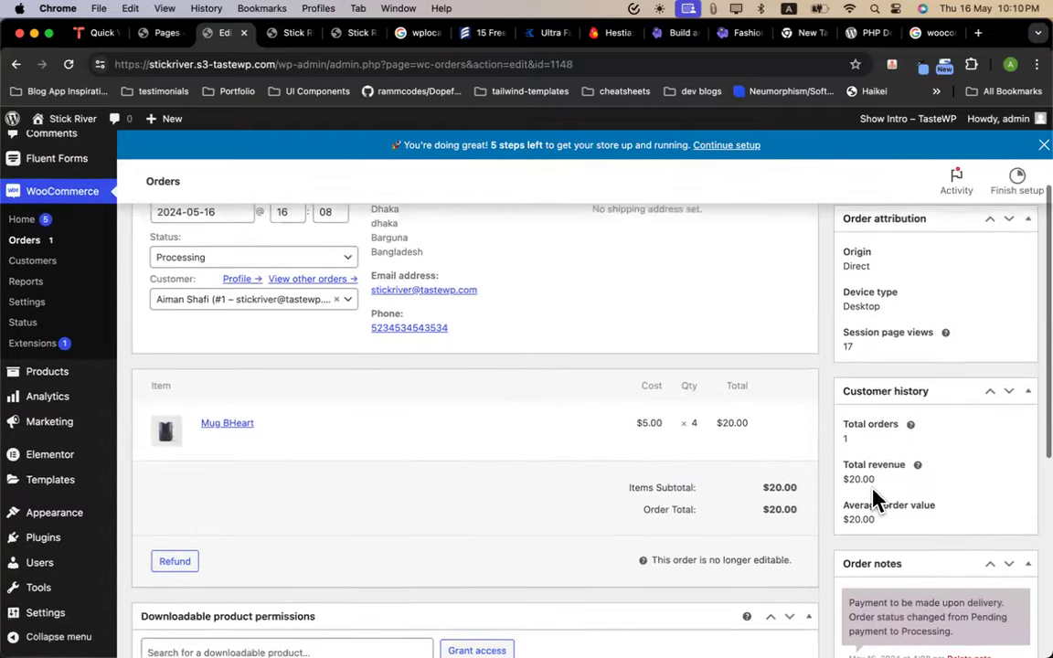
scroll(874, 495, up, 3)
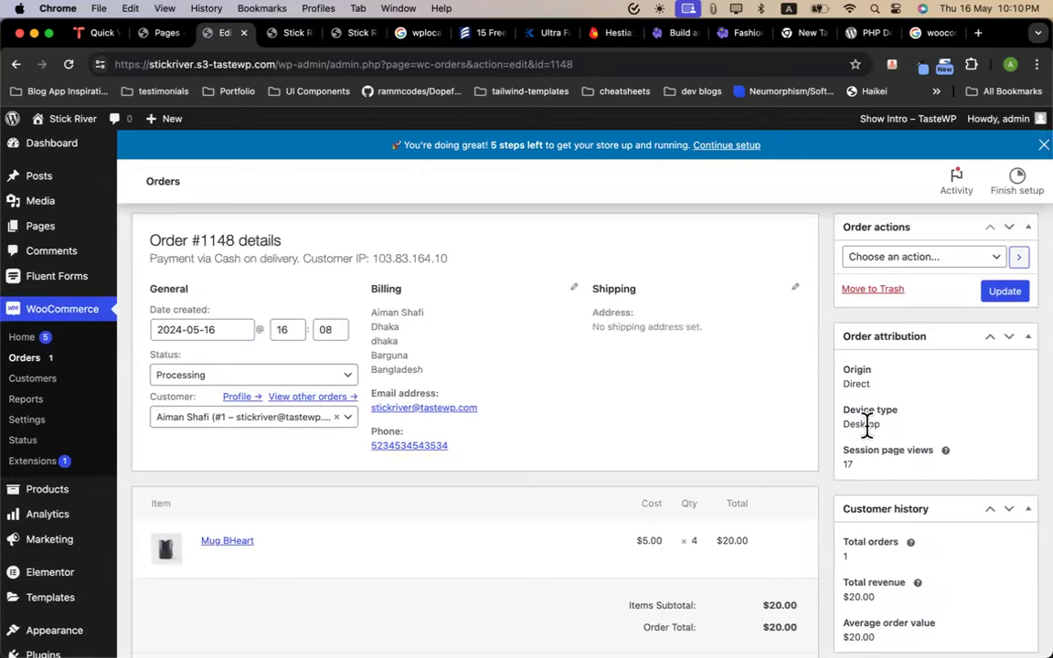
scroll(806, 435, up, 1)
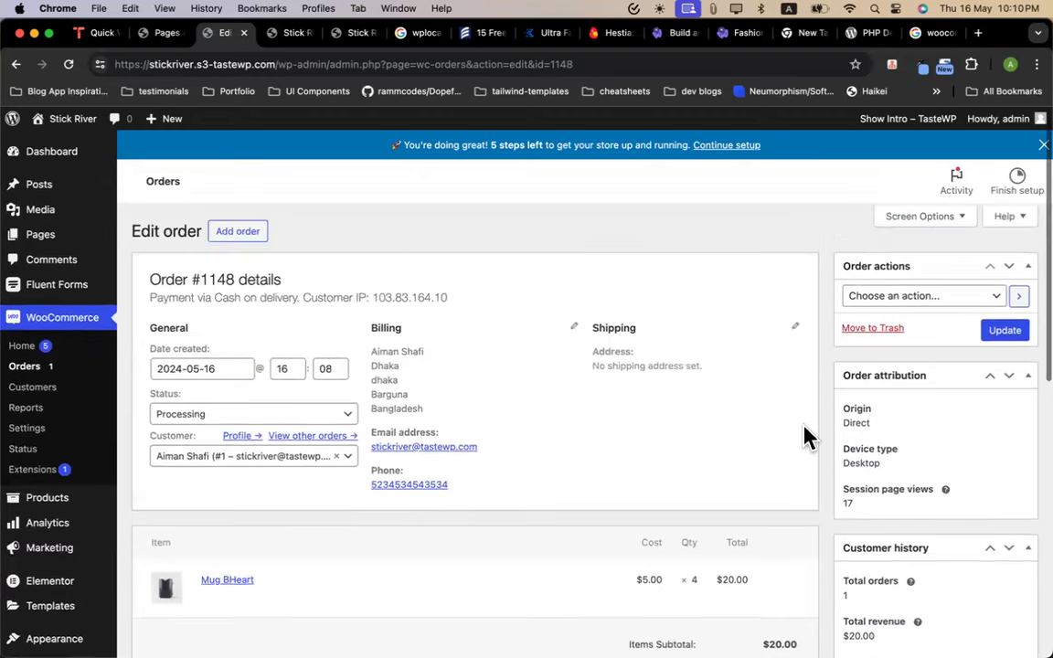
scroll(494, 428, down, 9)
scroll(493, 427, down, 3)
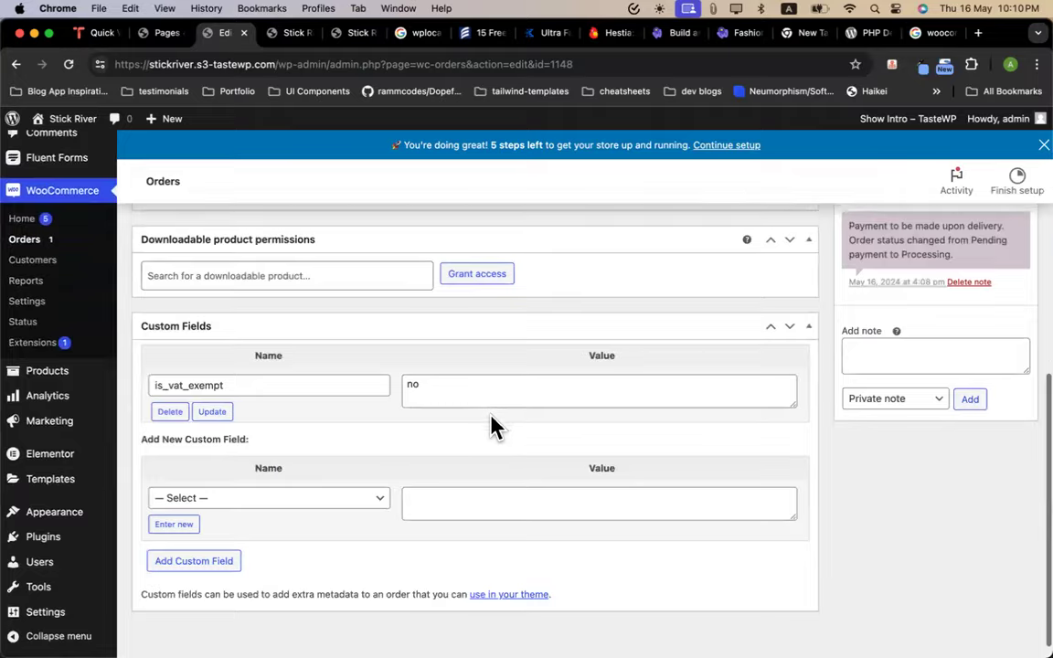
scroll(493, 428, up, 12)
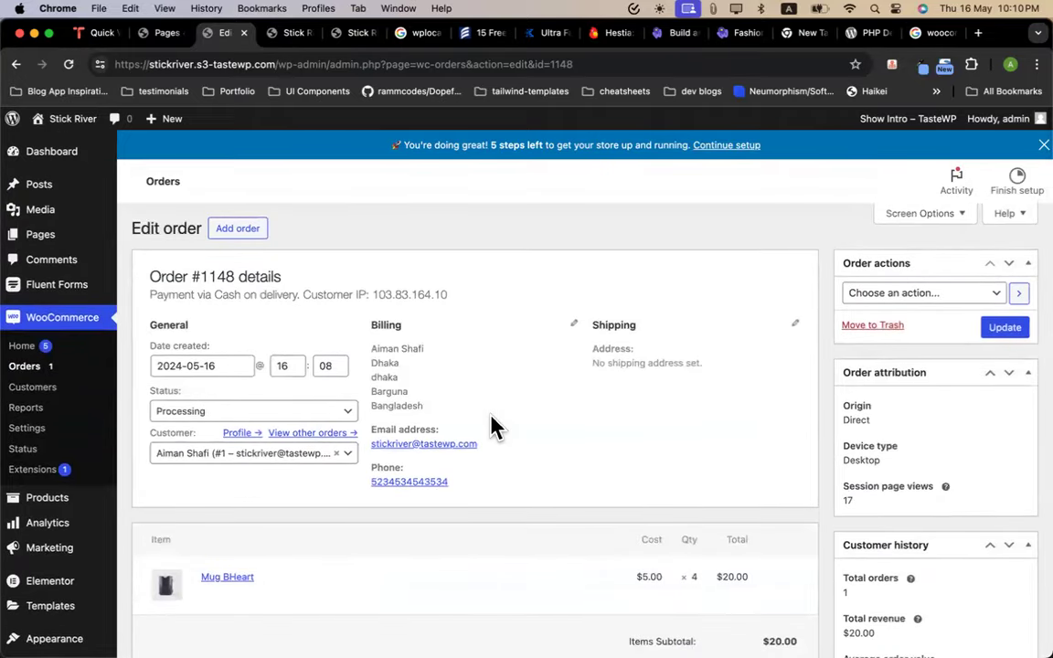
Set order #1148's status to Completed, update it, and return to the Orders list
click(278, 413)
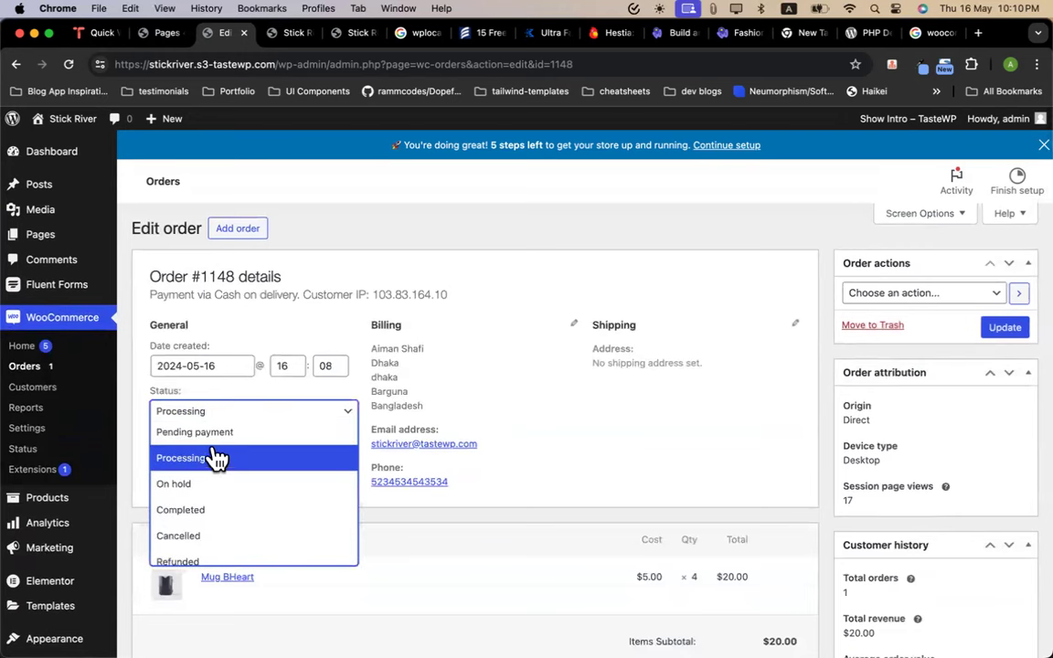
click(212, 510)
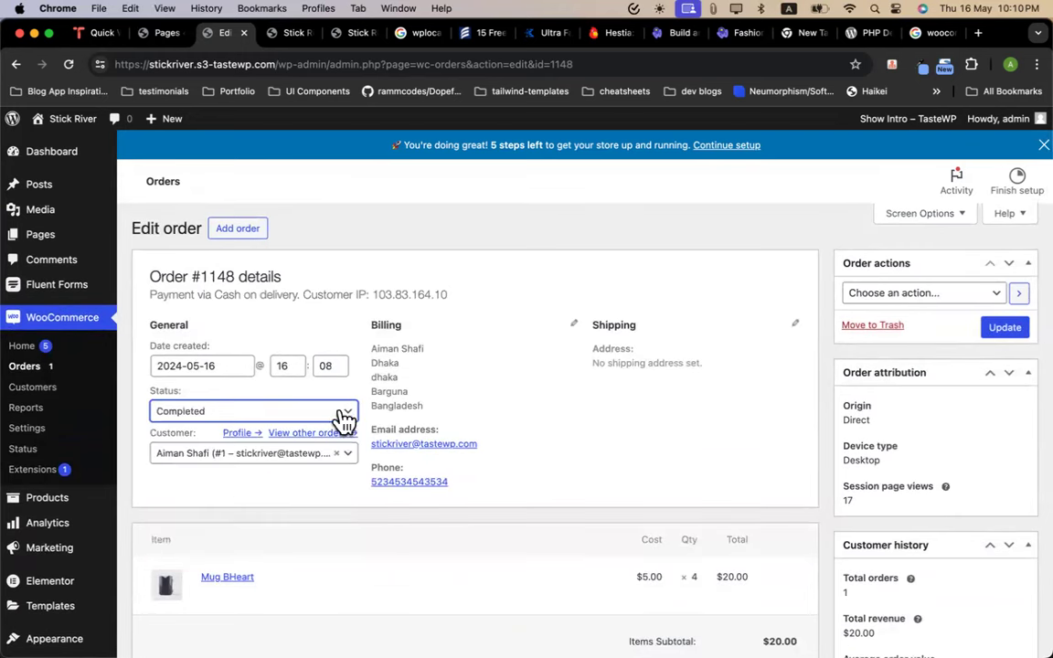
click(344, 419)
click(194, 510)
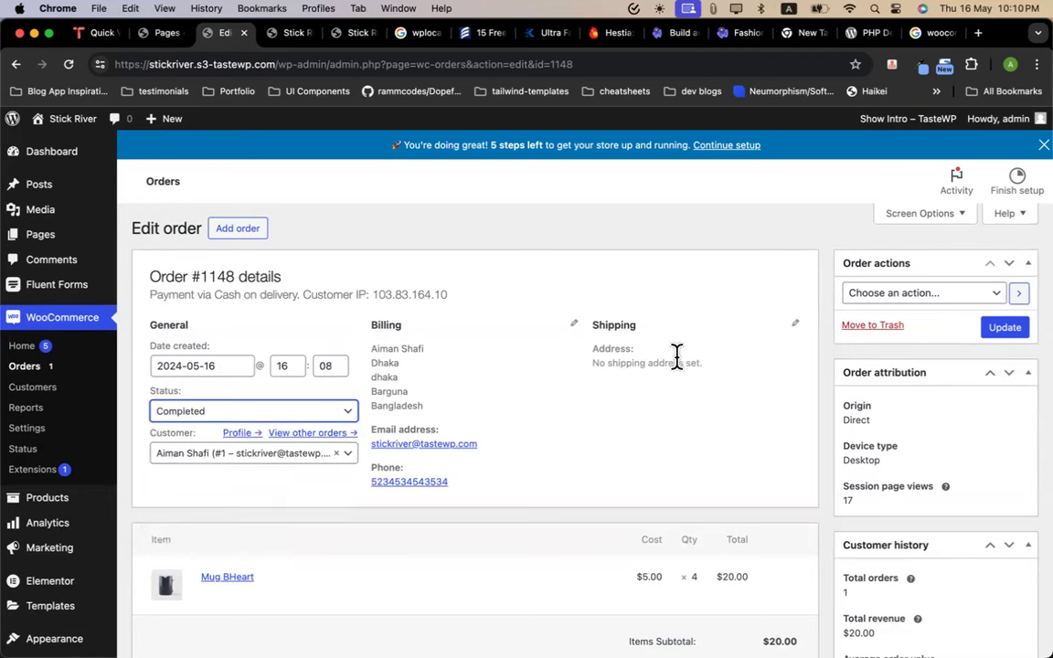
click(1005, 335)
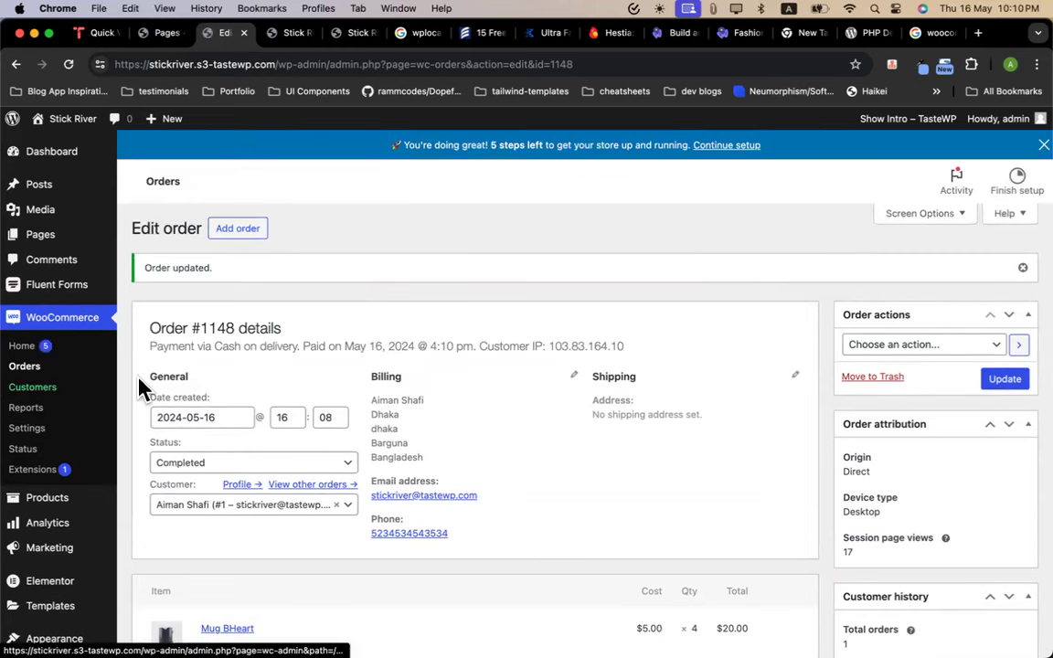
click(22, 365)
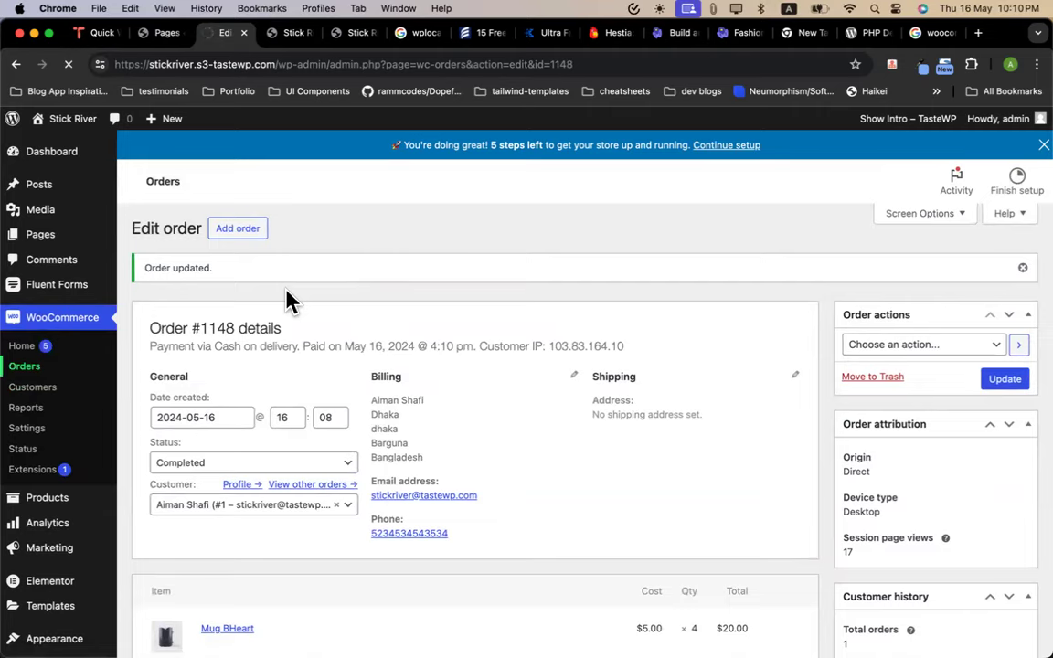
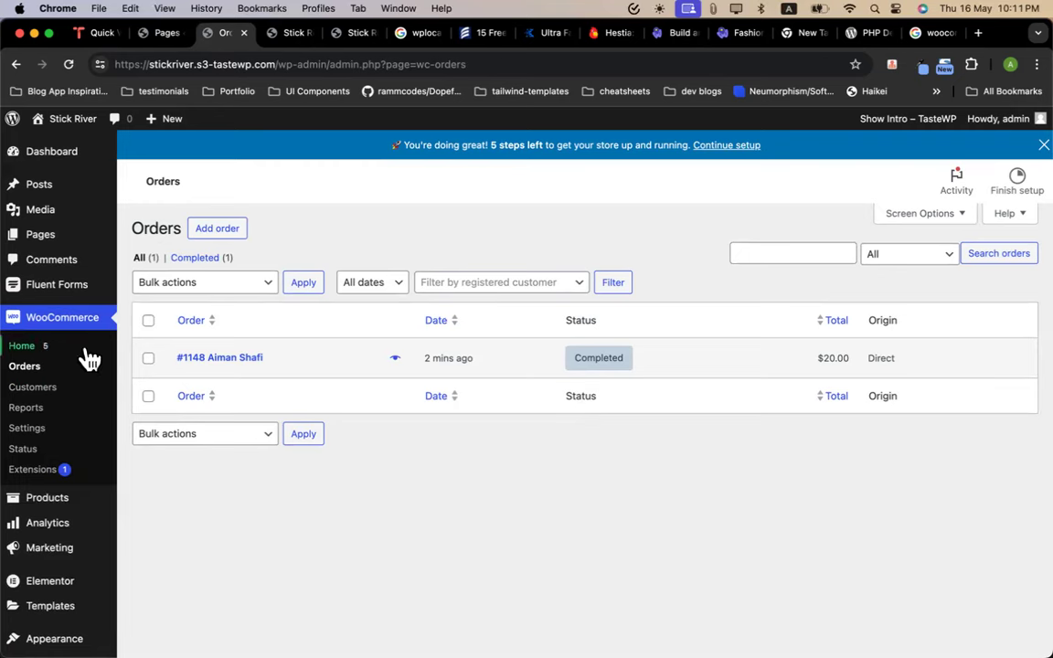
Copy the Stick River site URL and load it in a new Incognito window
click(340, 40)
click(299, 66)
text([woocommerce_checkout])
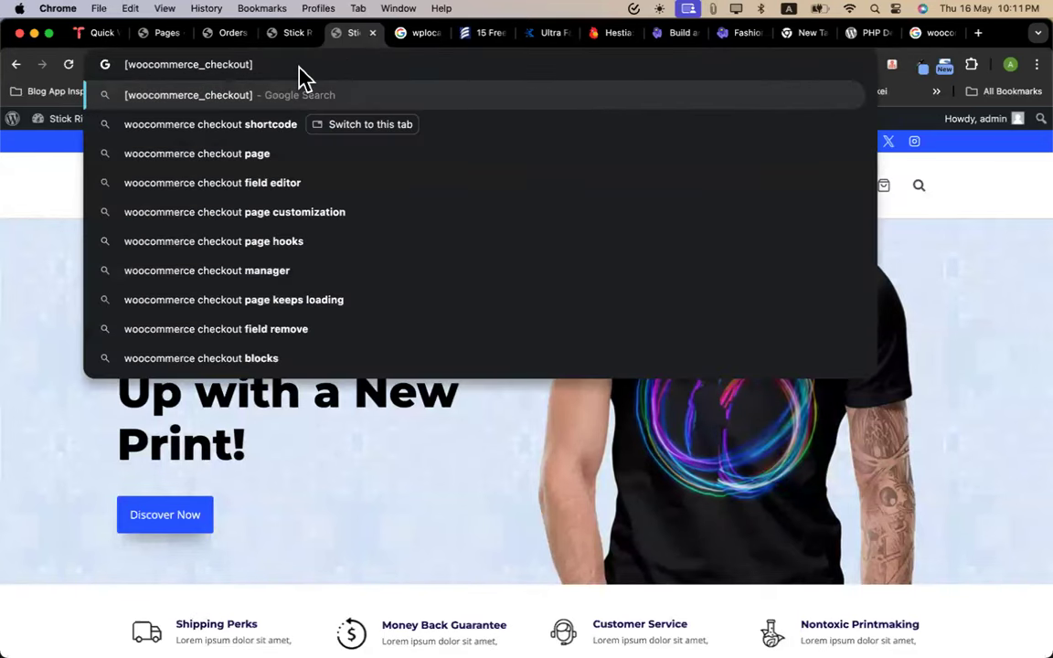
key(super+z)
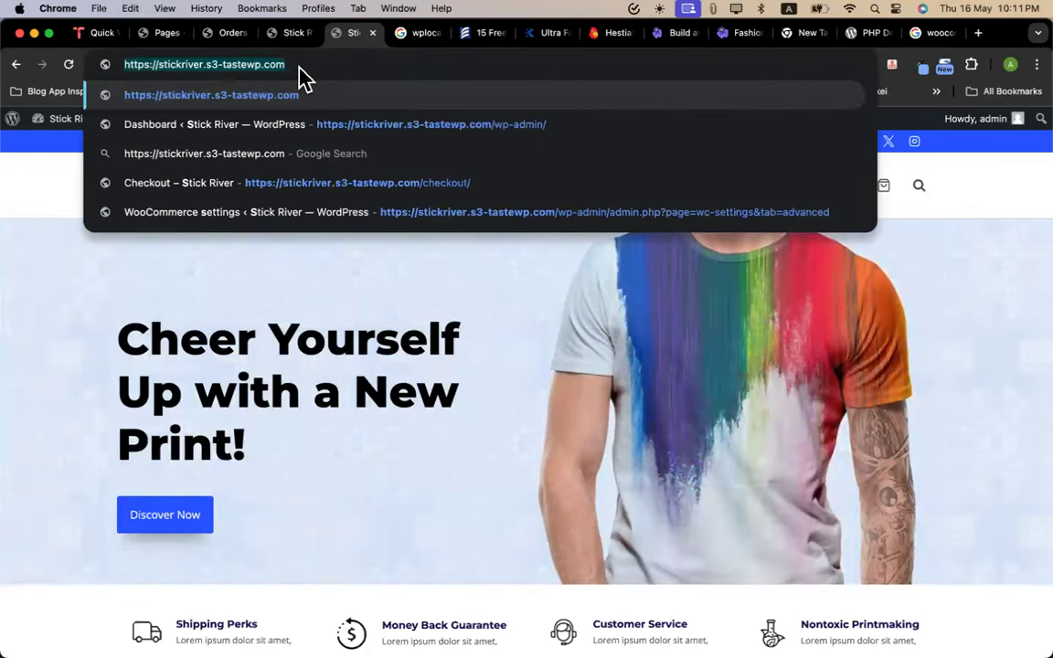
key(super+c)
key(super+shift+n)
key(super+v)
key(Return)
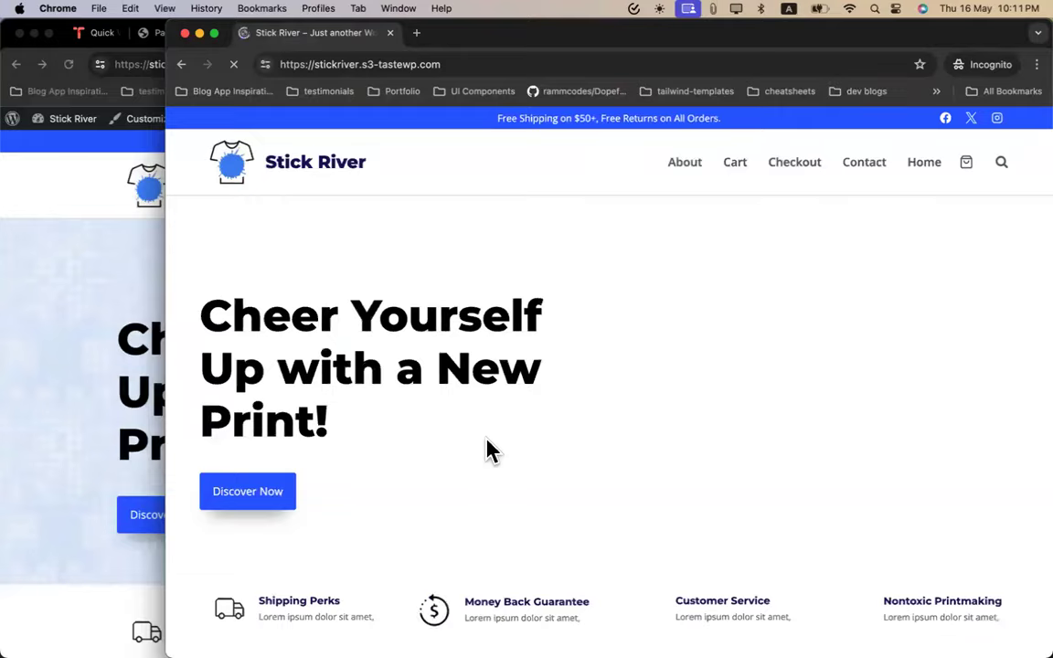
Add Mug BHeart to the cart and go on to checkout
scroll(488, 449, down, 5)
scroll(487, 446, down, 15)
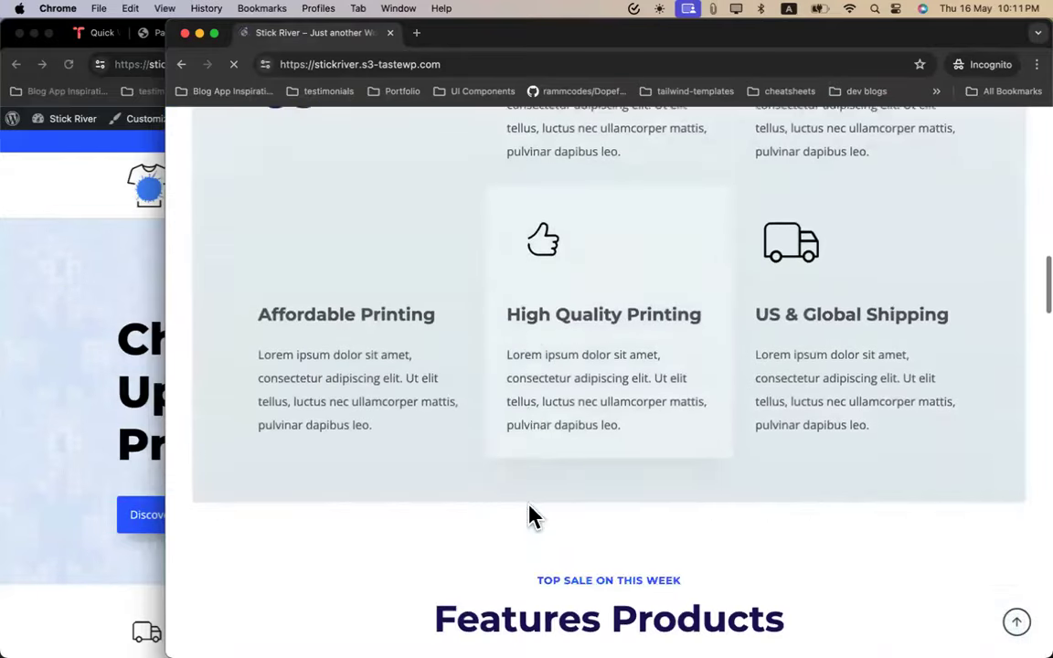
scroll(533, 517, down, 3)
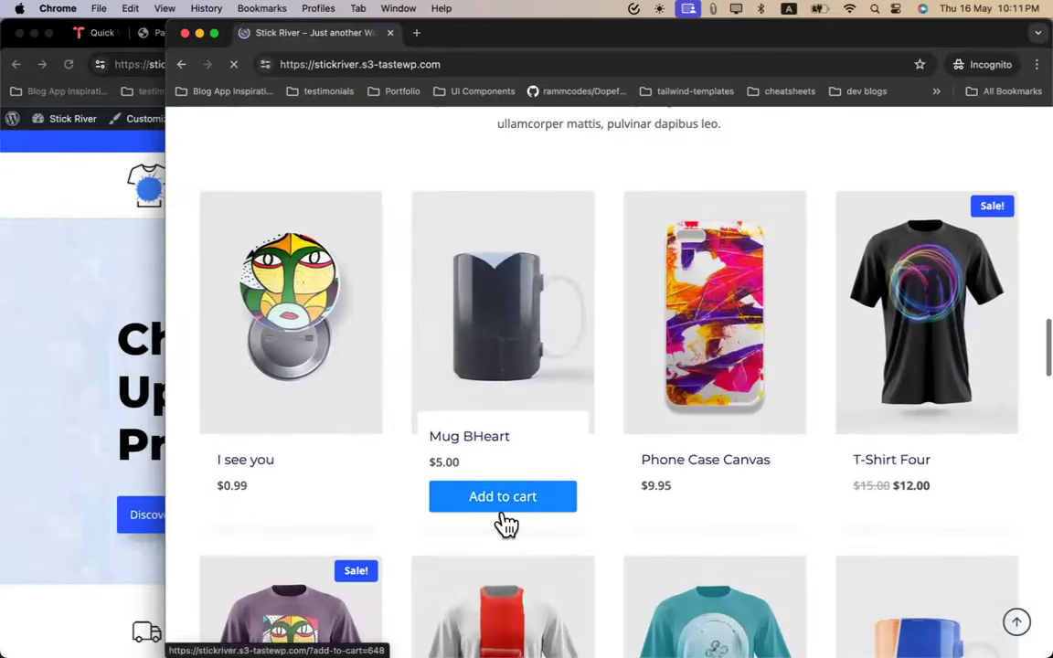
click(504, 505)
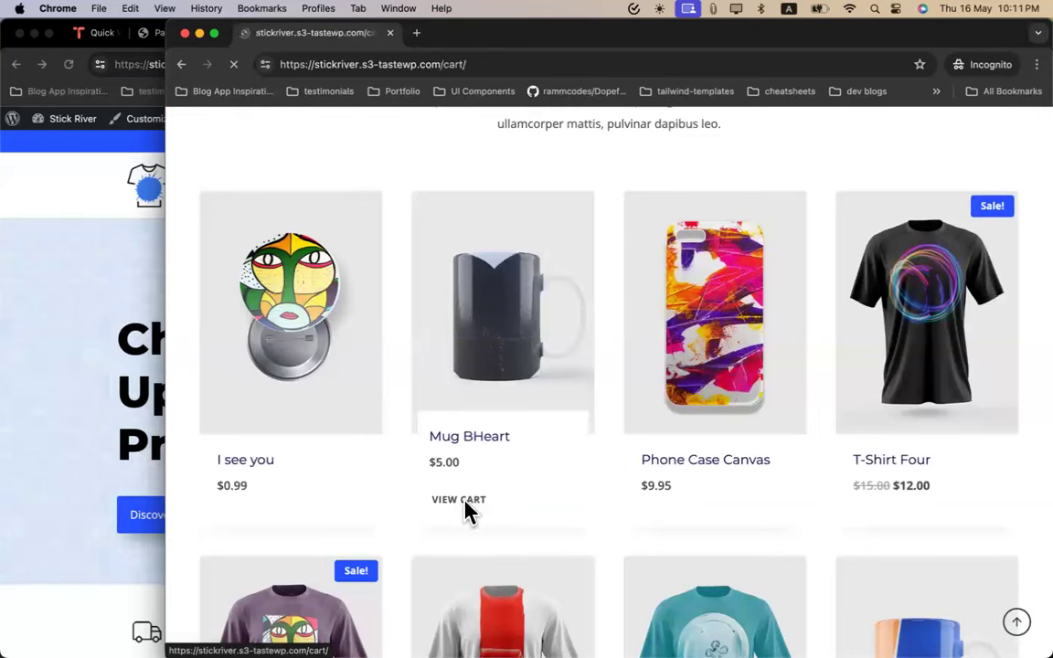
scroll(603, 463, down, 3)
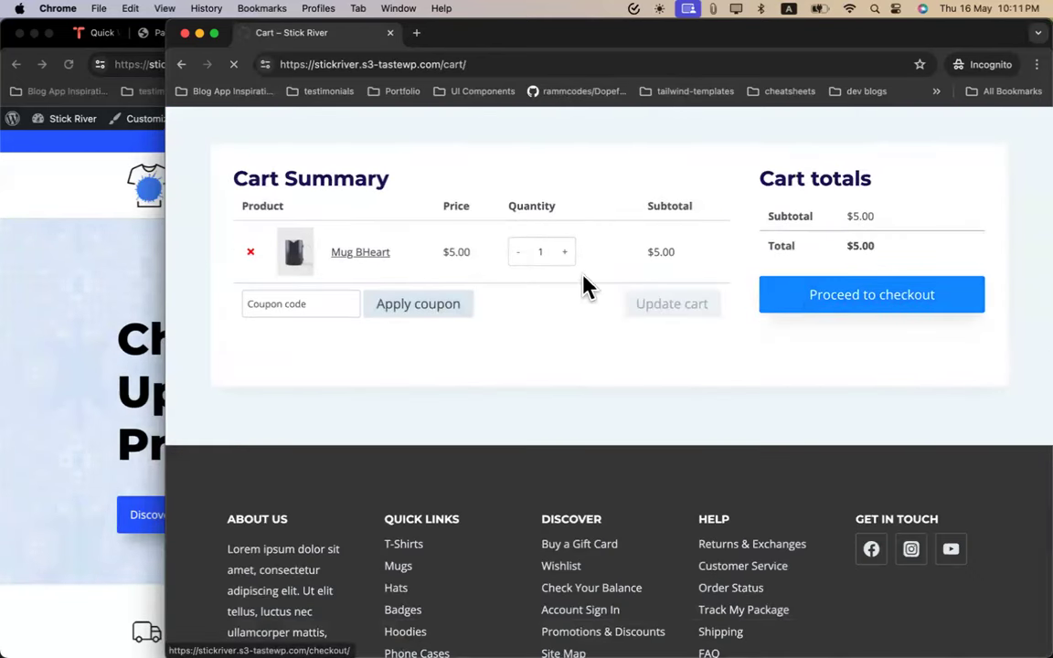
scroll(530, 289, up, 3)
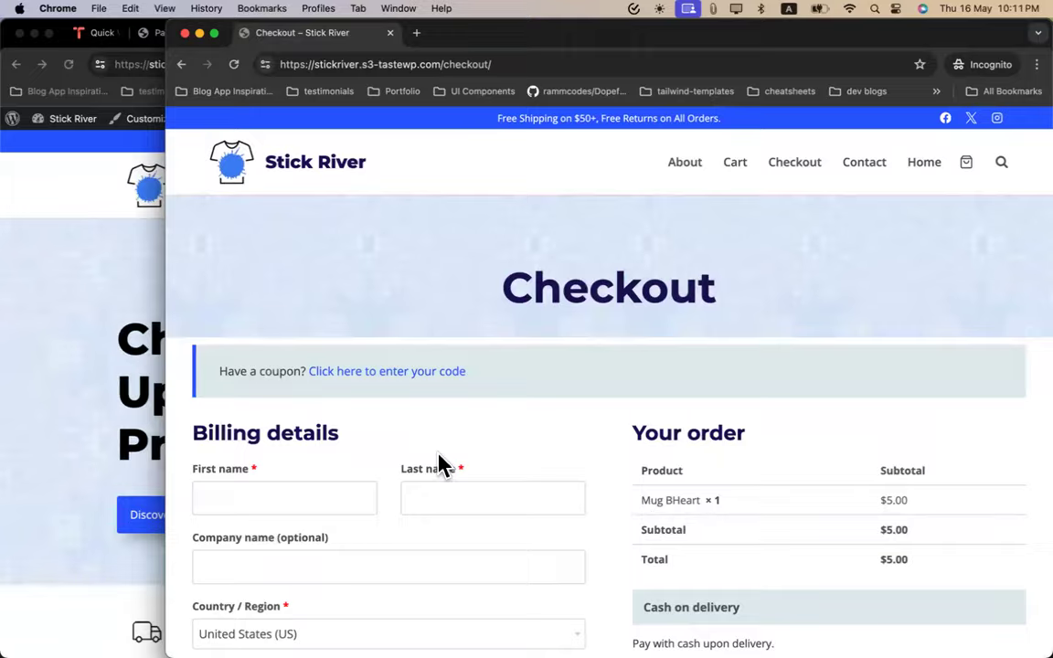
Fill in the billing first and last name
scroll(437, 465, down, 10)
scroll(437, 465, up, 10)
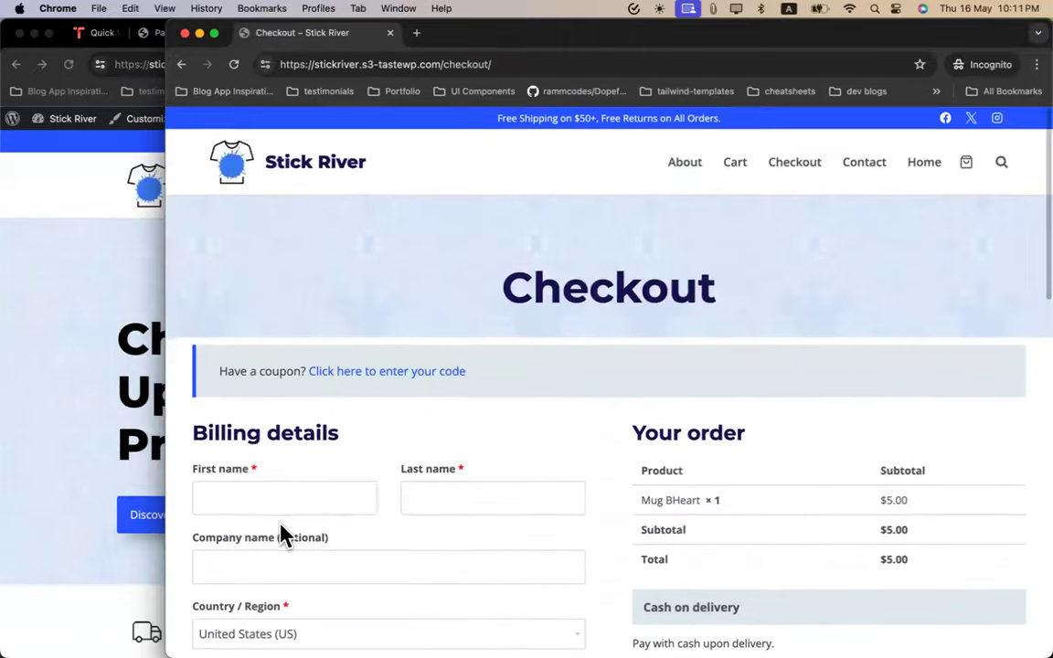
scroll(283, 535, down, 3)
click(254, 238)
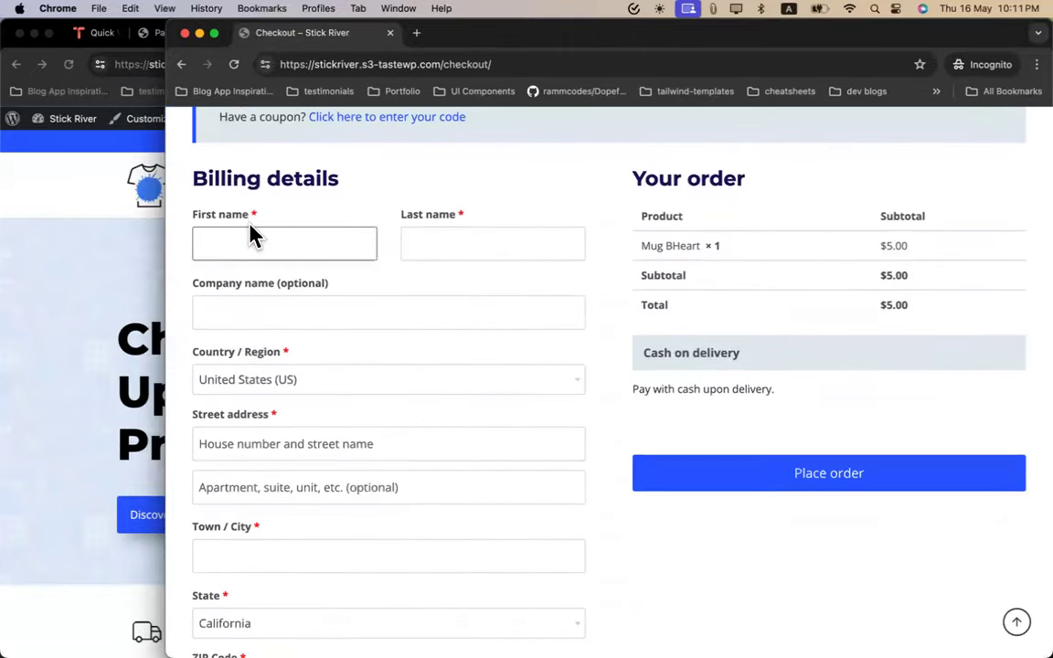
text(test)
click(452, 241)
text(test)
Set the billing country to Bangladesh
click(351, 382)
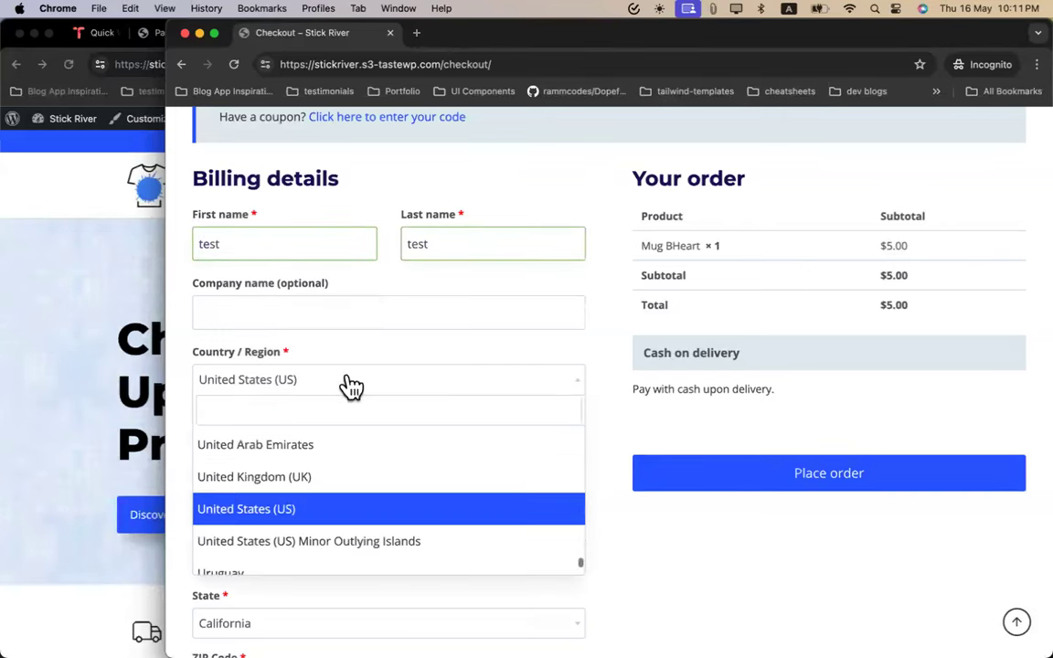
click(310, 448)
scroll(309, 444, down, 2)
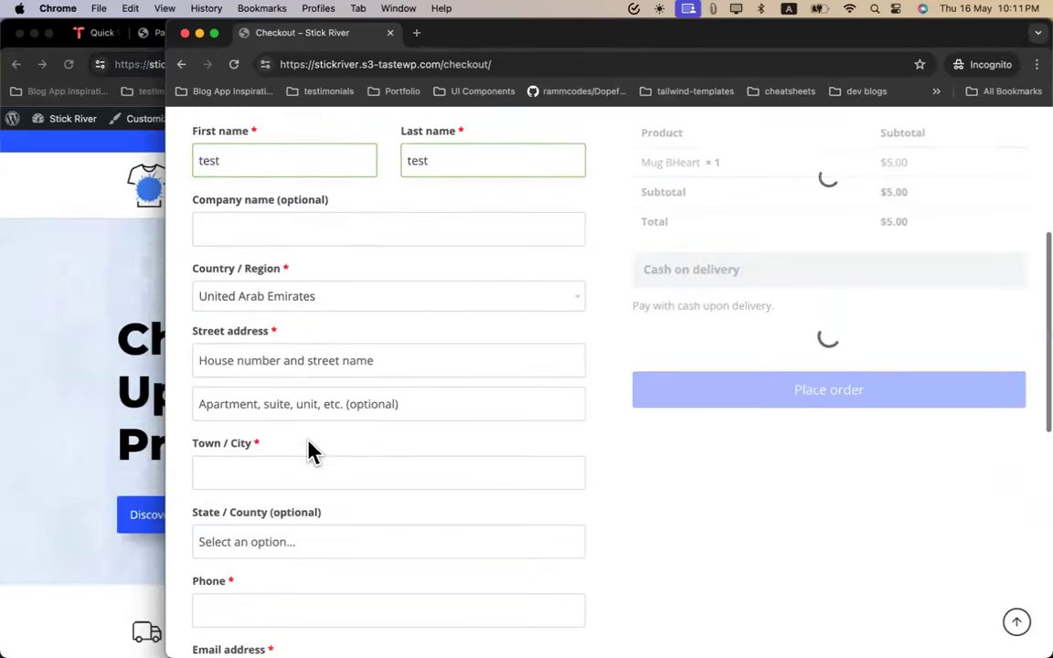
click(293, 306)
text(ban)
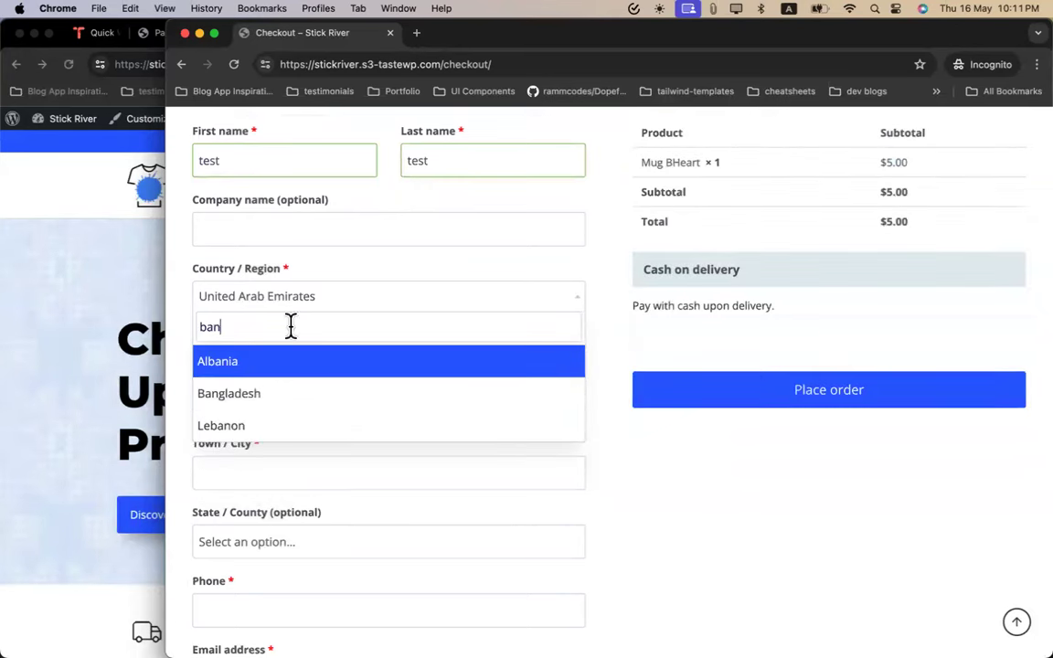
click(264, 361)
click(274, 301)
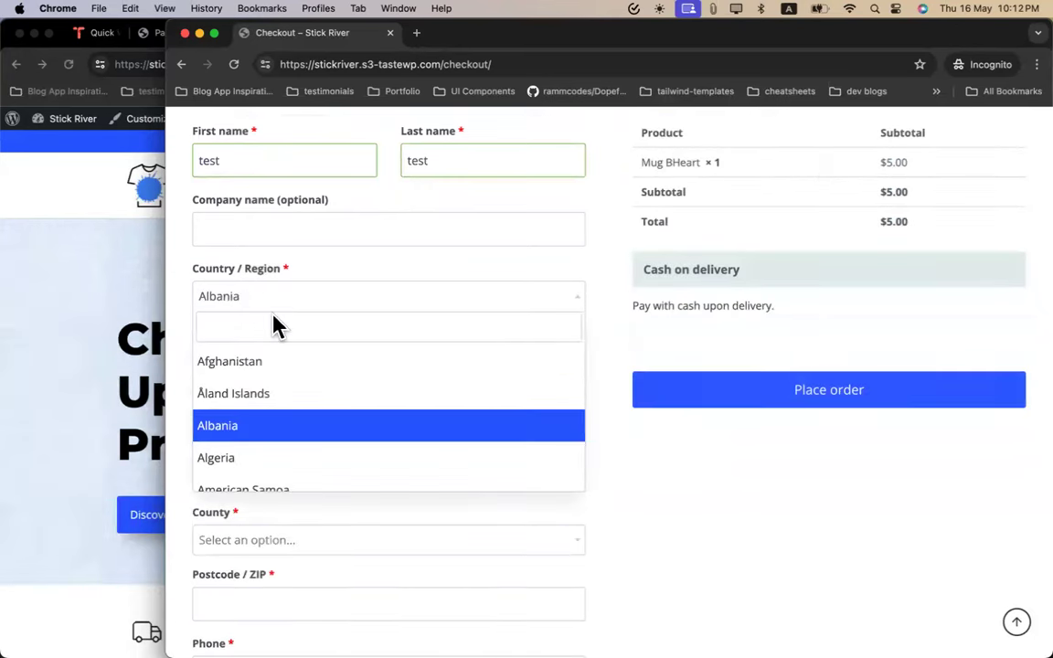
text(bang)
click(274, 367)
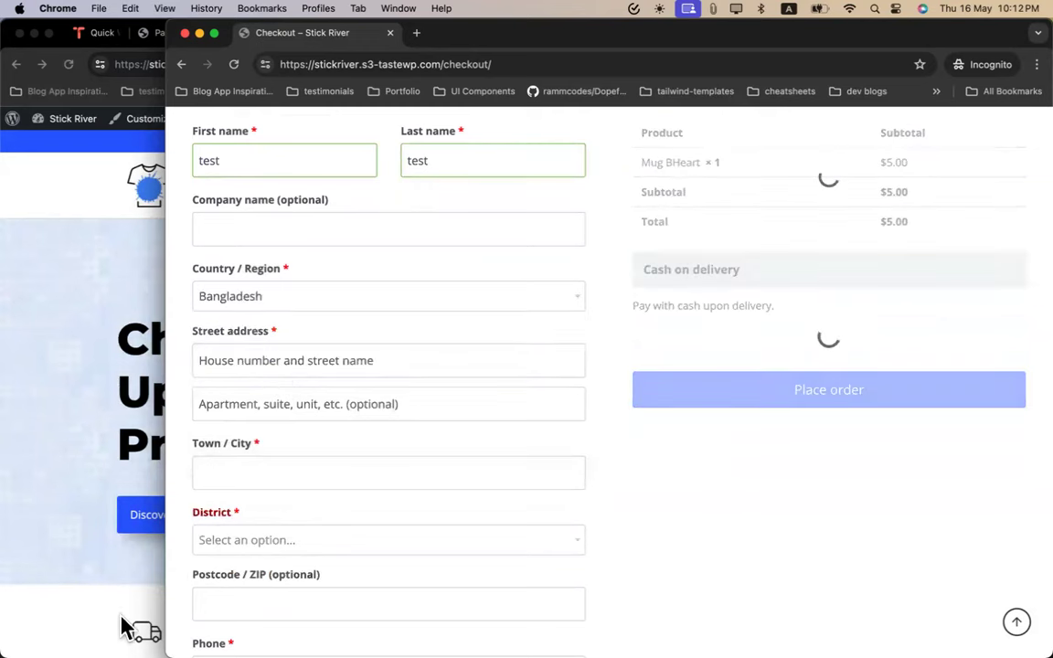
Fill the street address and town with Dhaka and choose Bandarban district
click(253, 363)
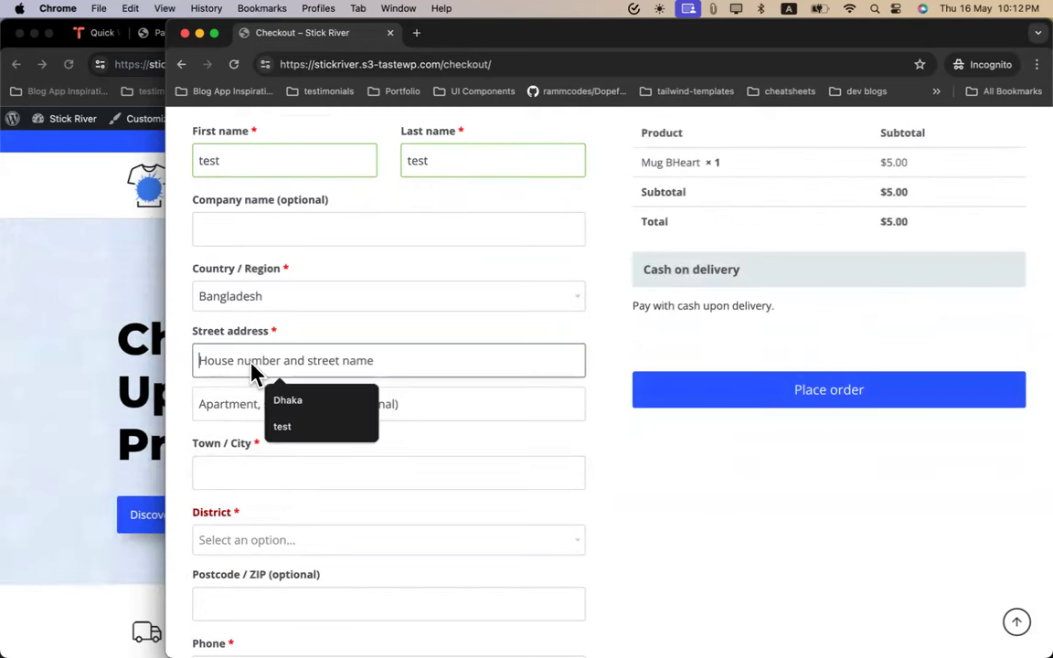
click(281, 399)
click(263, 468)
click(287, 512)
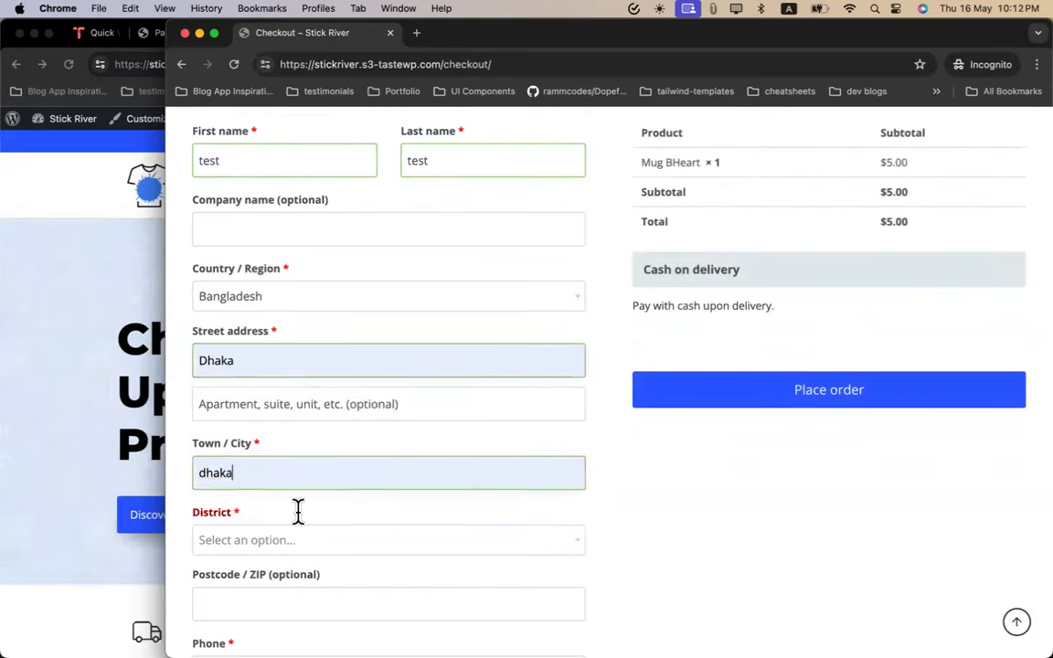
scroll(290, 484, down, 3)
click(283, 422)
click(288, 515)
Fill in the billing phone number and e-mail address
scroll(283, 516, down, 3)
click(255, 385)
click(306, 430)
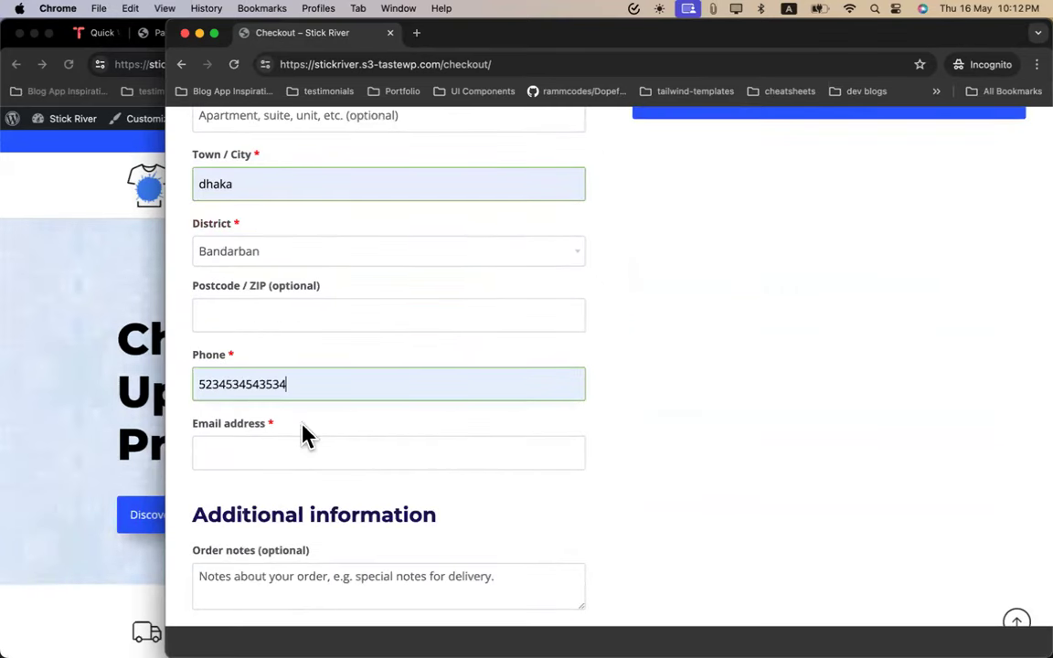
click(390, 456)
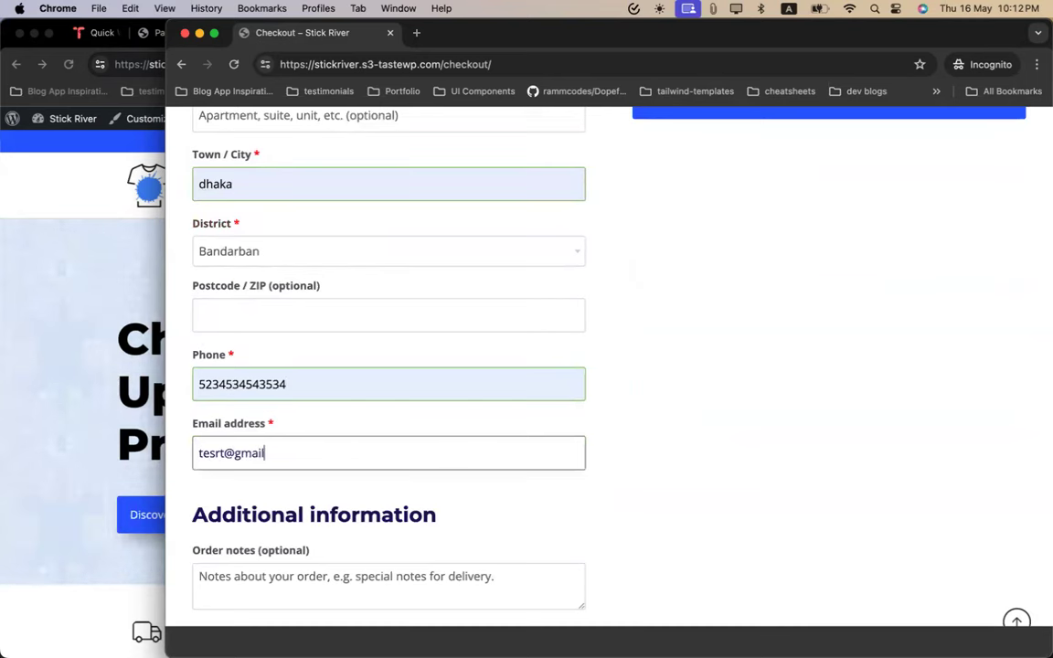
text(tesrt@gmail.com)
click(663, 462)
Place the cash-on-delivery order
scroll(663, 462, up, 5)
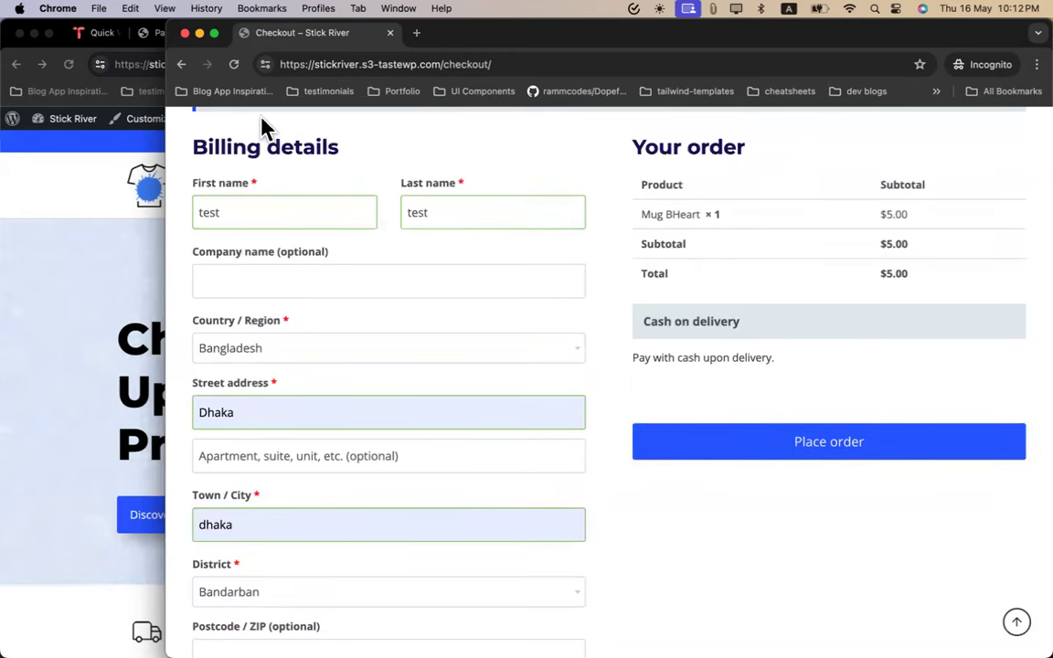
scroll(617, 318, up, 3)
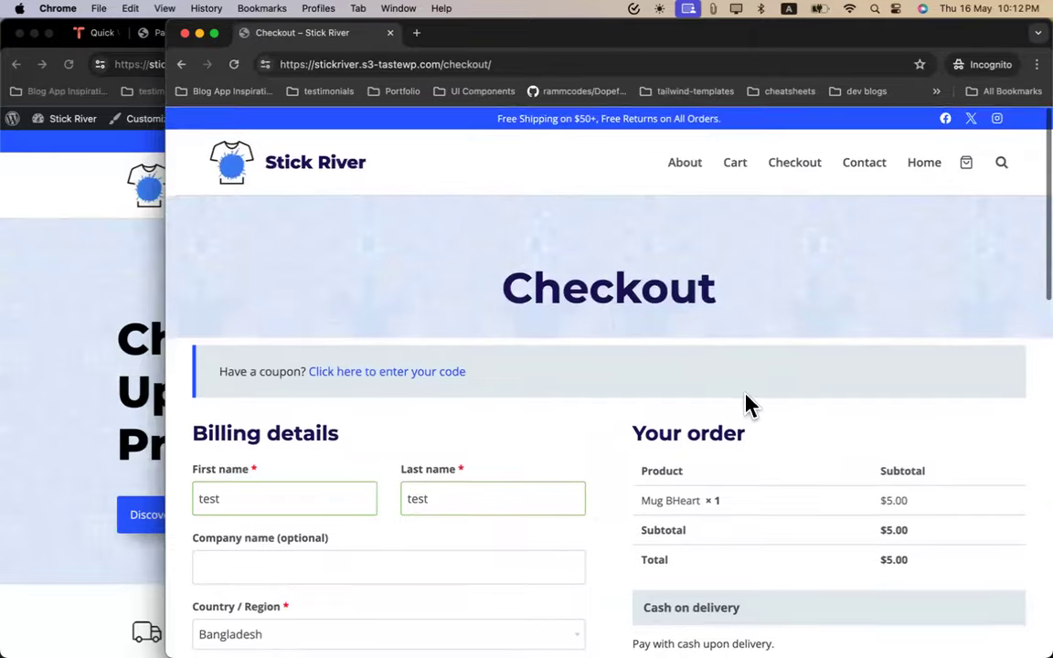
scroll(748, 404, down, 5)
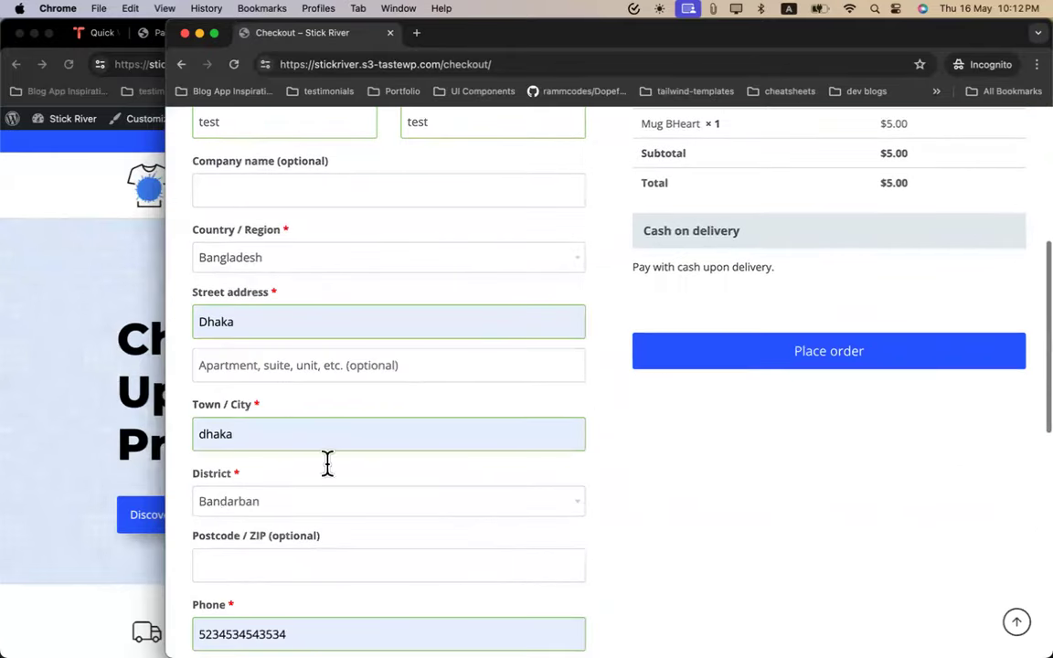
click(658, 364)
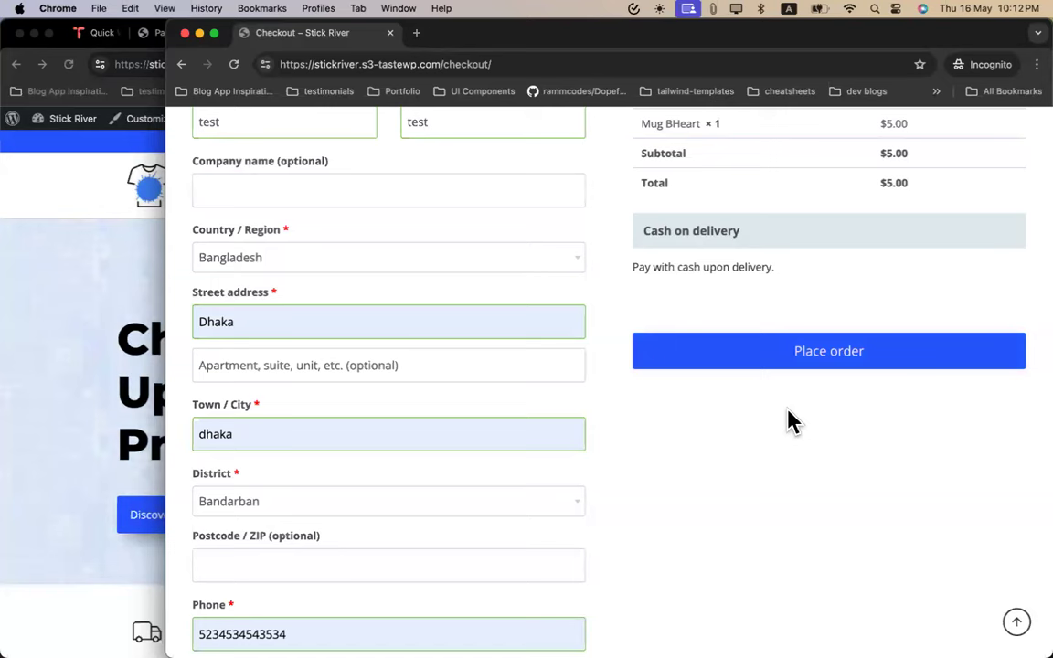
click(802, 371)
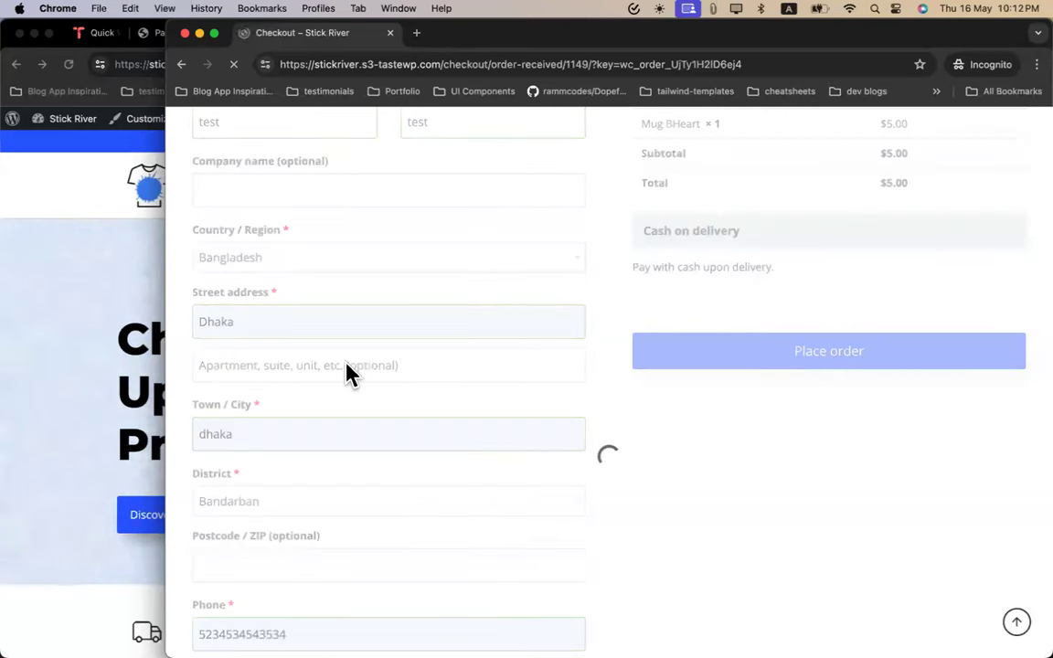
Close the Incognito store window
scroll(489, 437, down, 10)
scroll(489, 436, up, 6)
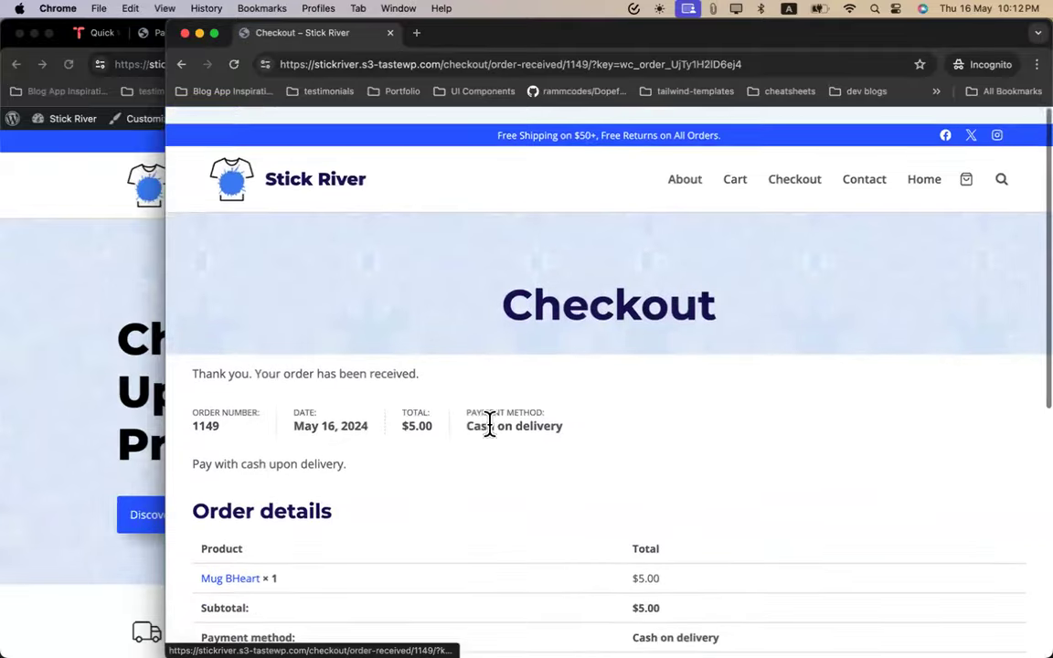
scroll(475, 457, down, 4)
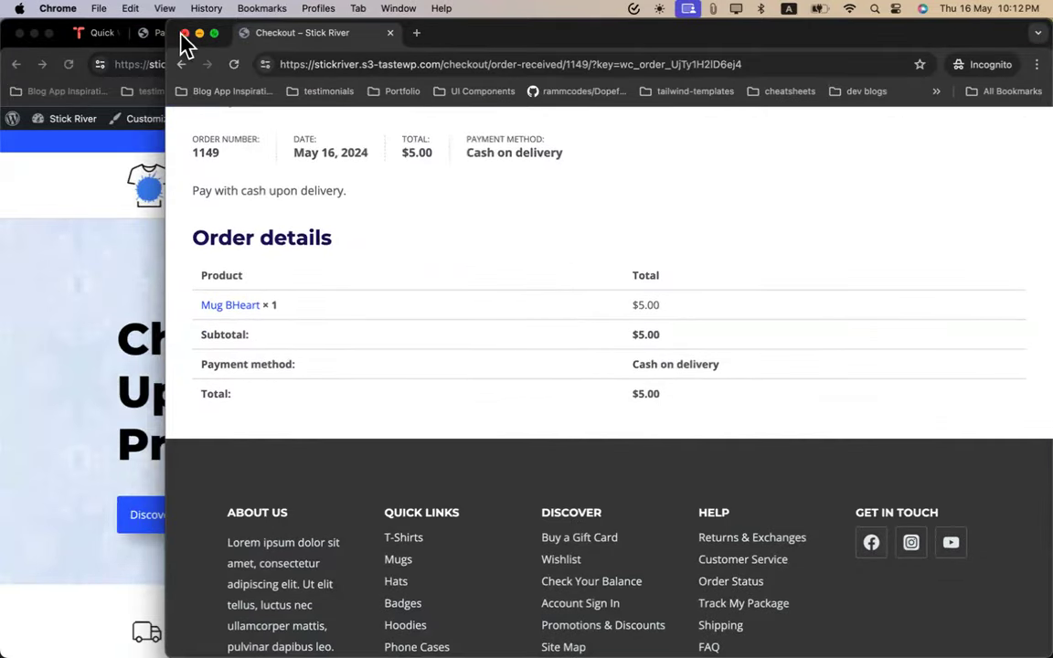
click(184, 34)
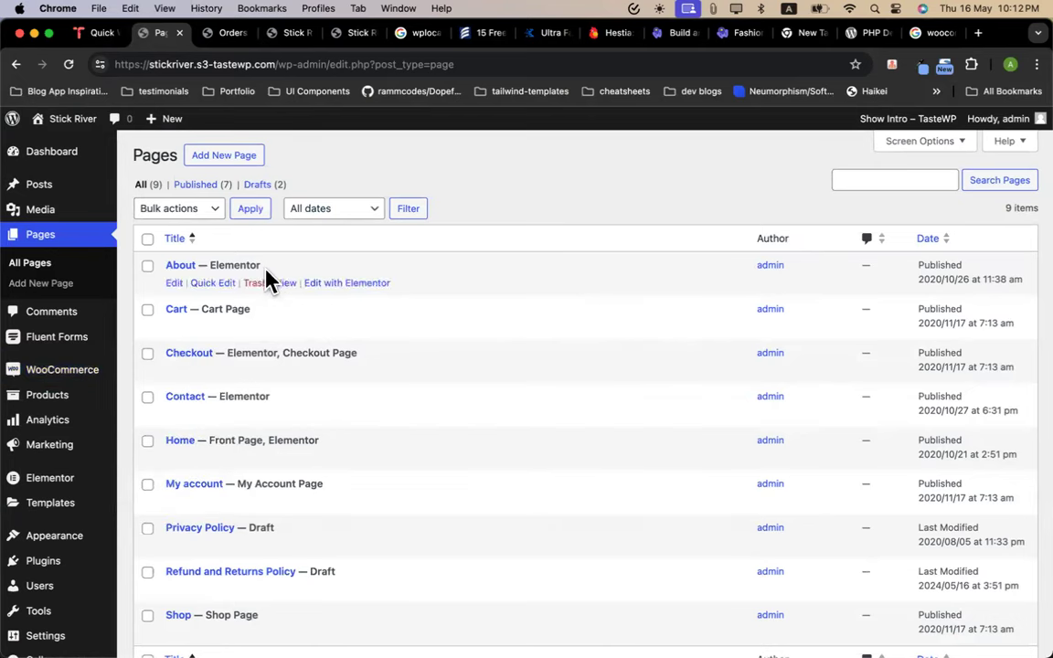
Open WooCommerce > Orders and the new test order's edit page
scroll(165, 351, down, 3)
mouse_move(20, 369)
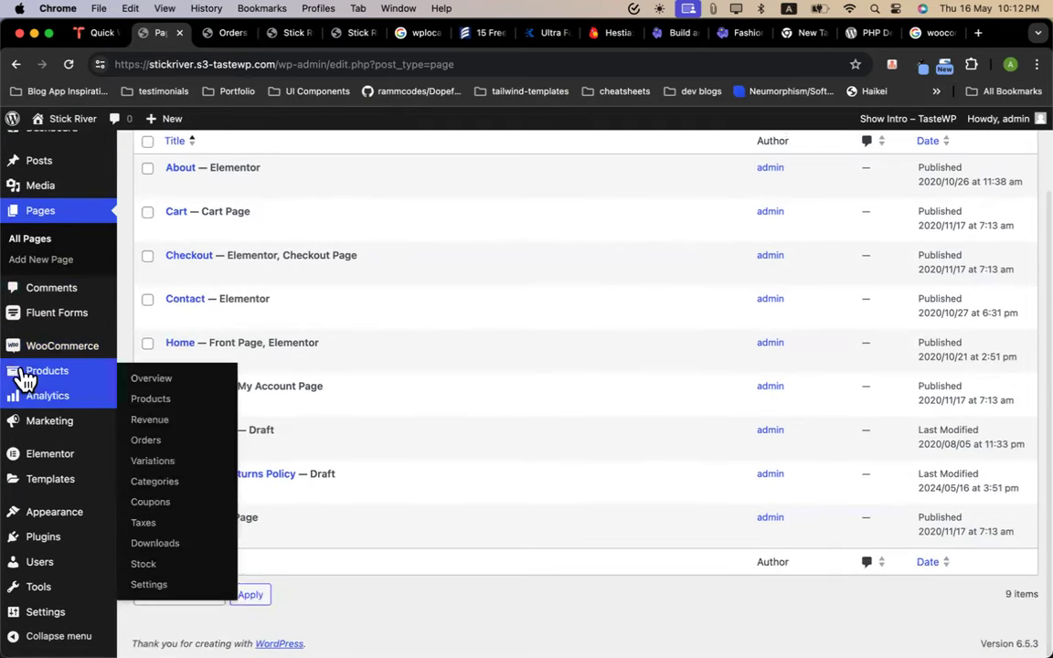
mouse_move(28, 346)
click(152, 371)
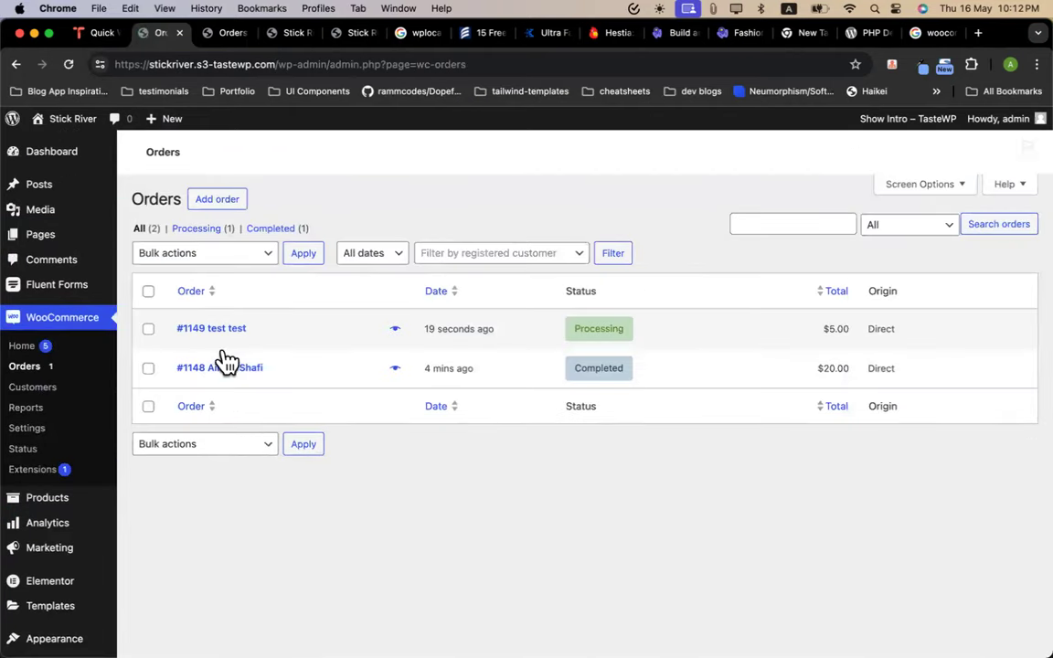
click(234, 333)
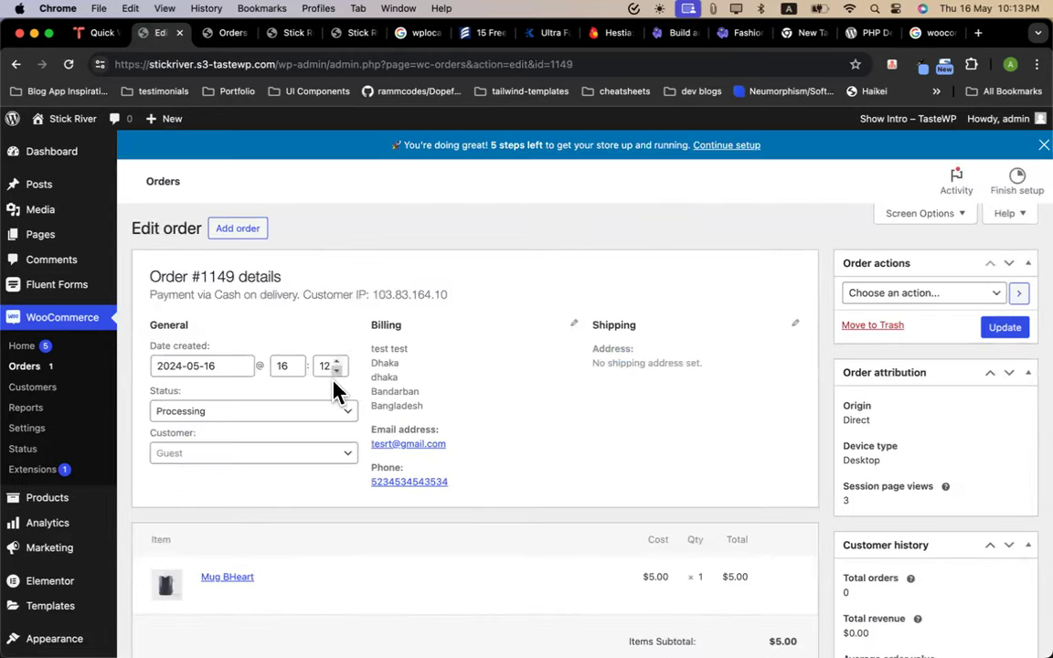
Change the Mug BHeart order's status to Cancelled, update it, and go back to Orders
click(297, 418)
click(229, 509)
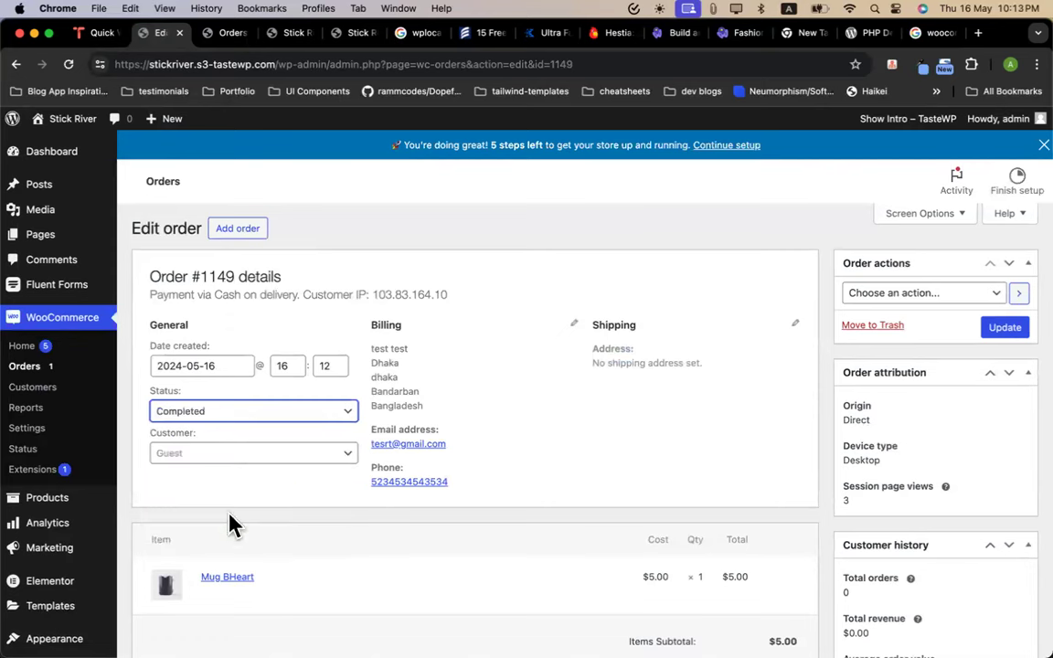
click(228, 413)
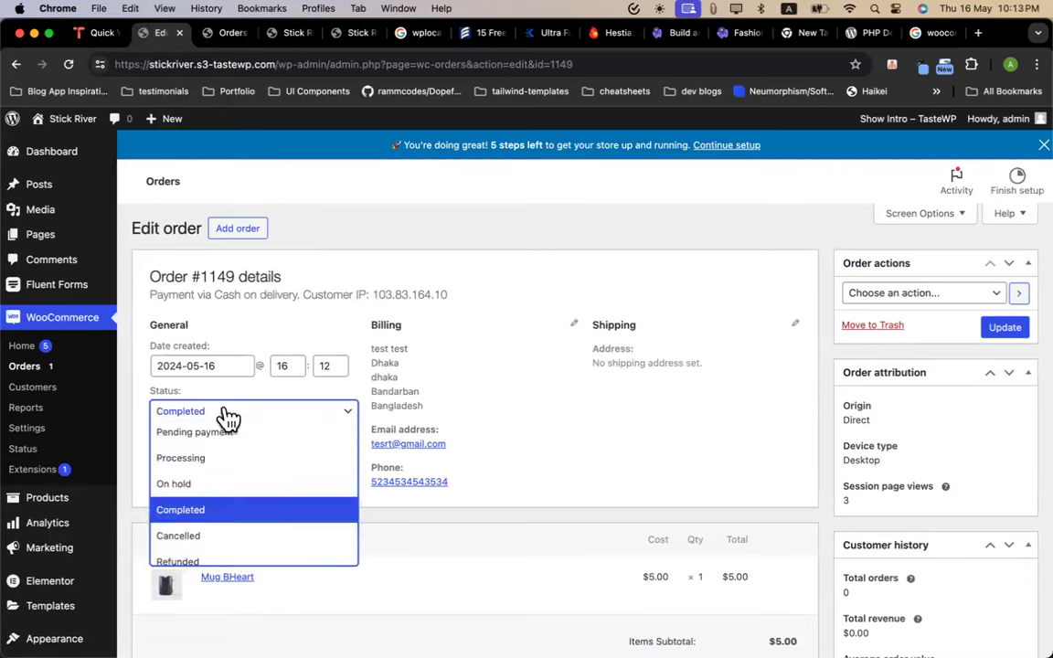
scroll(217, 491, down, 2)
click(216, 489)
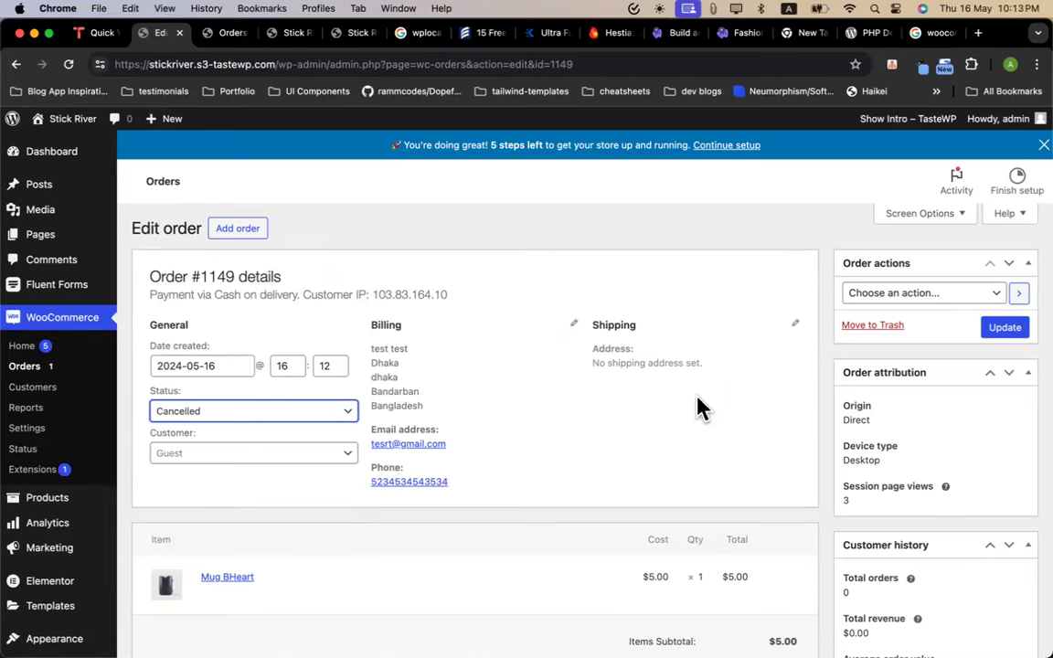
click(1005, 329)
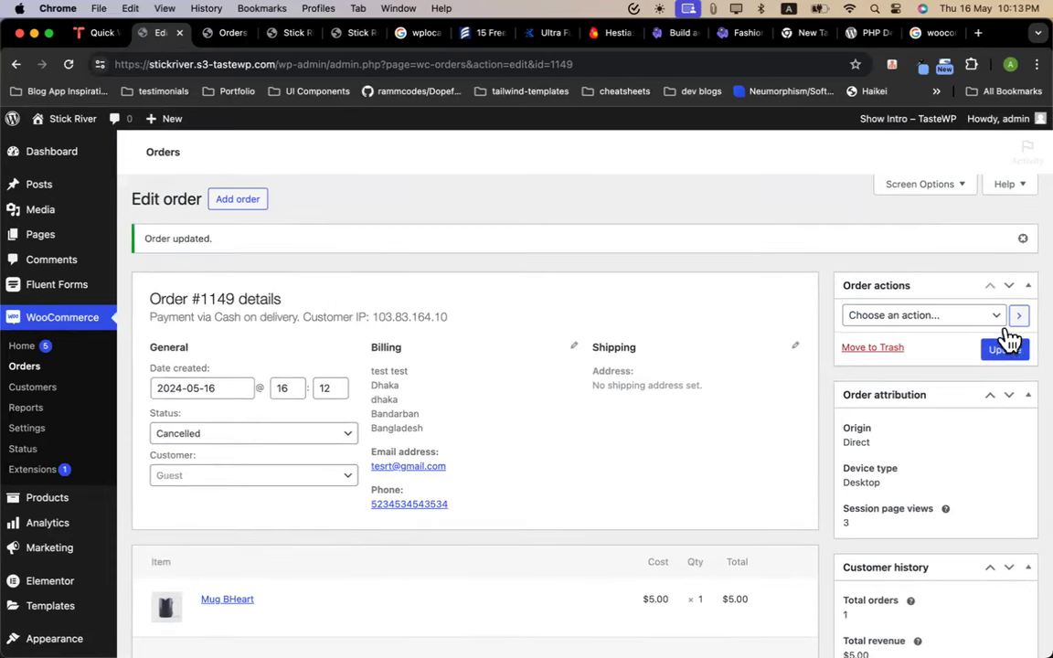
click(25, 369)
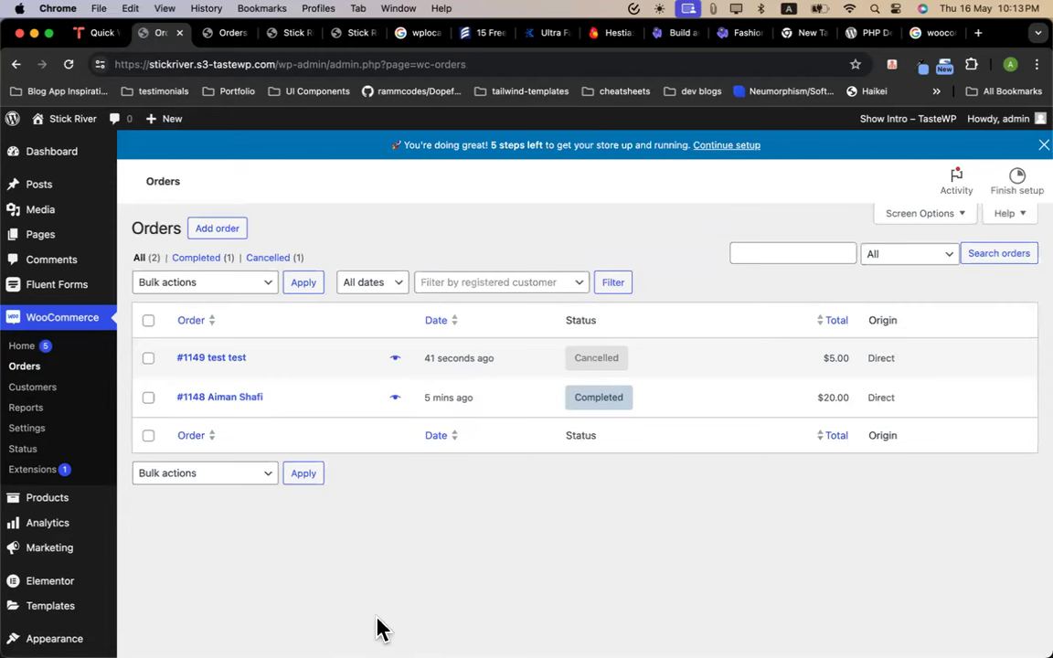
Open Analytics > Overview and review $20.00 sales, 1 order and 4 products sold
scroll(435, 339, down, 1)
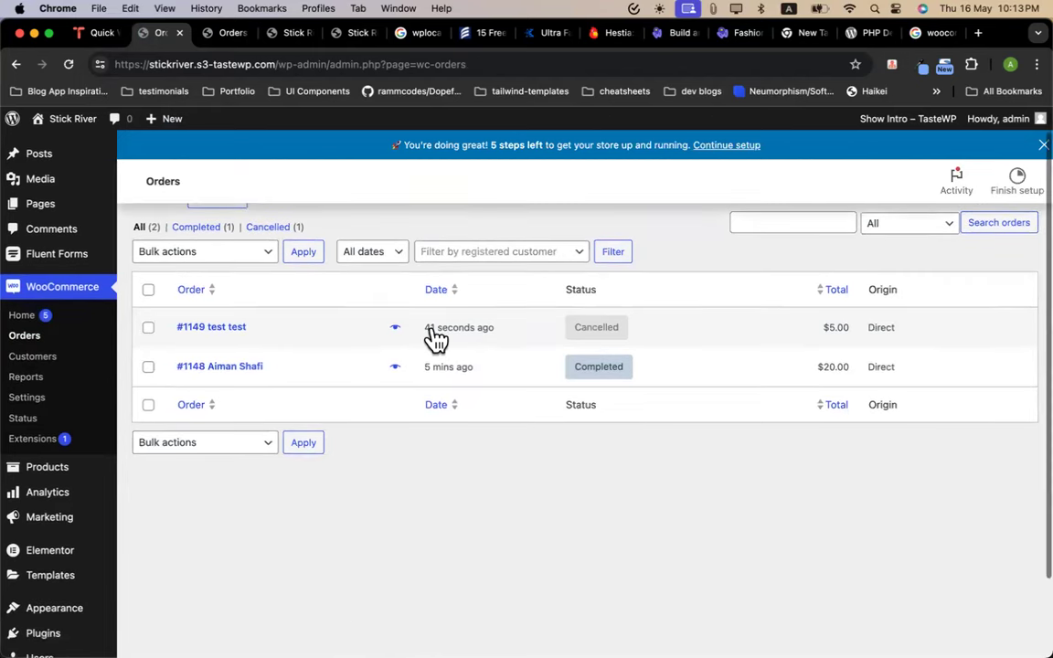
scroll(433, 340, down, 3)
mouse_move(45, 432)
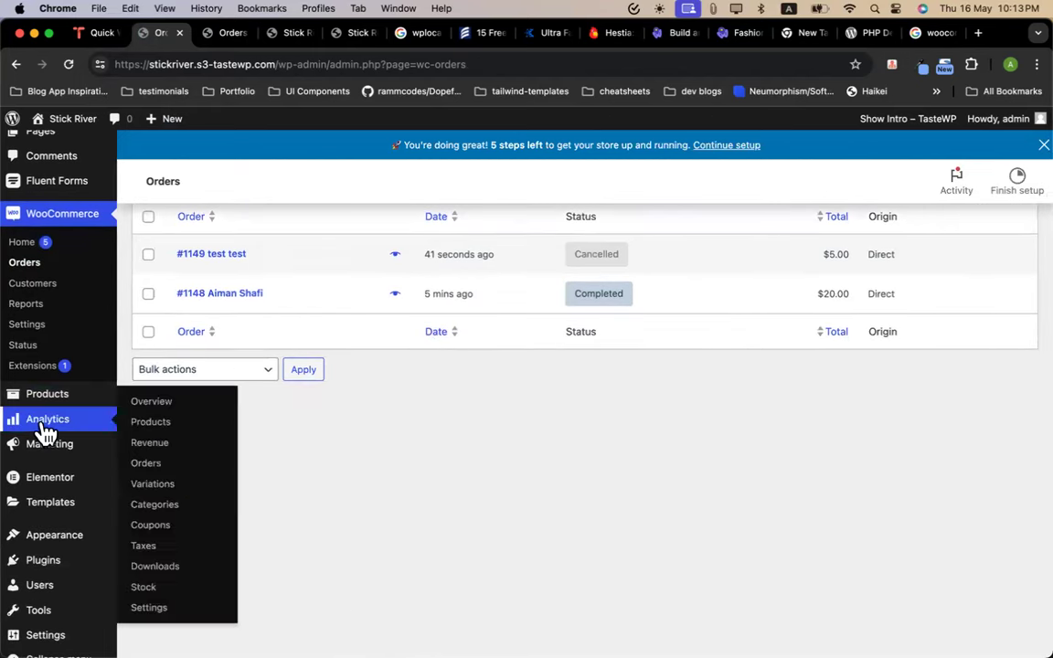
click(149, 407)
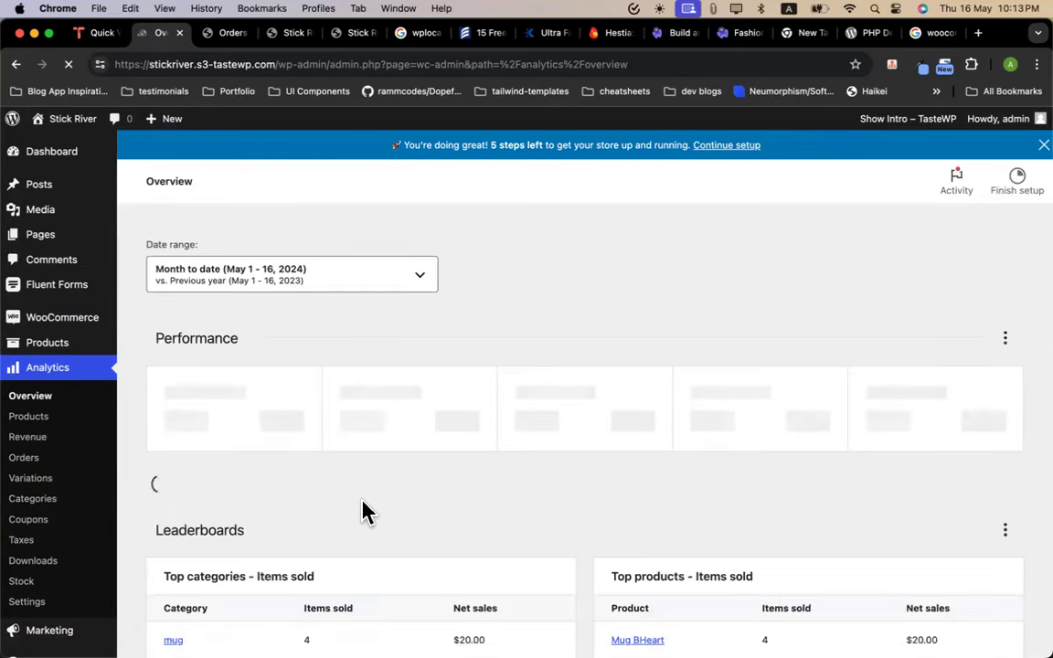
scroll(366, 509, down, 3)
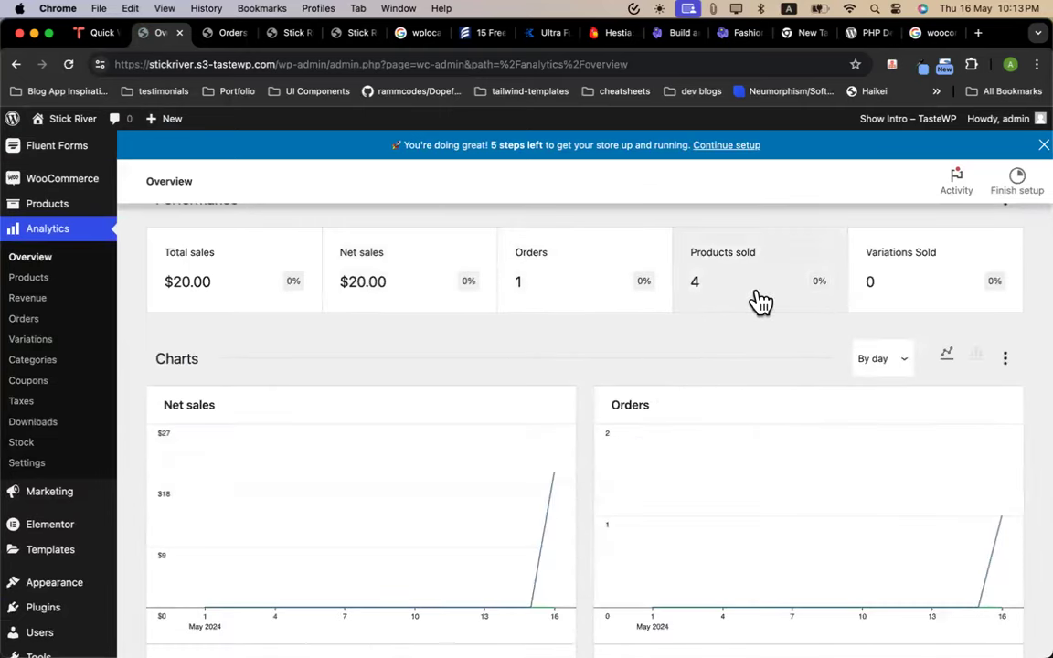
scroll(631, 354, down, 5)
scroll(635, 355, up, 8)
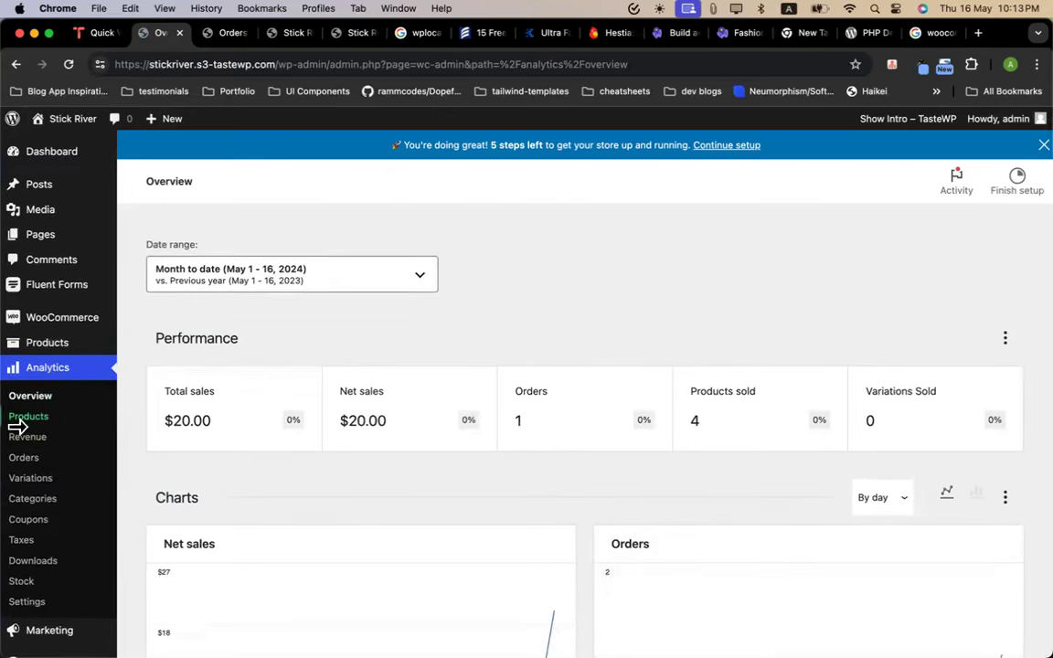
Open the Analytics Revenue report and dismiss its notice
click(40, 444)
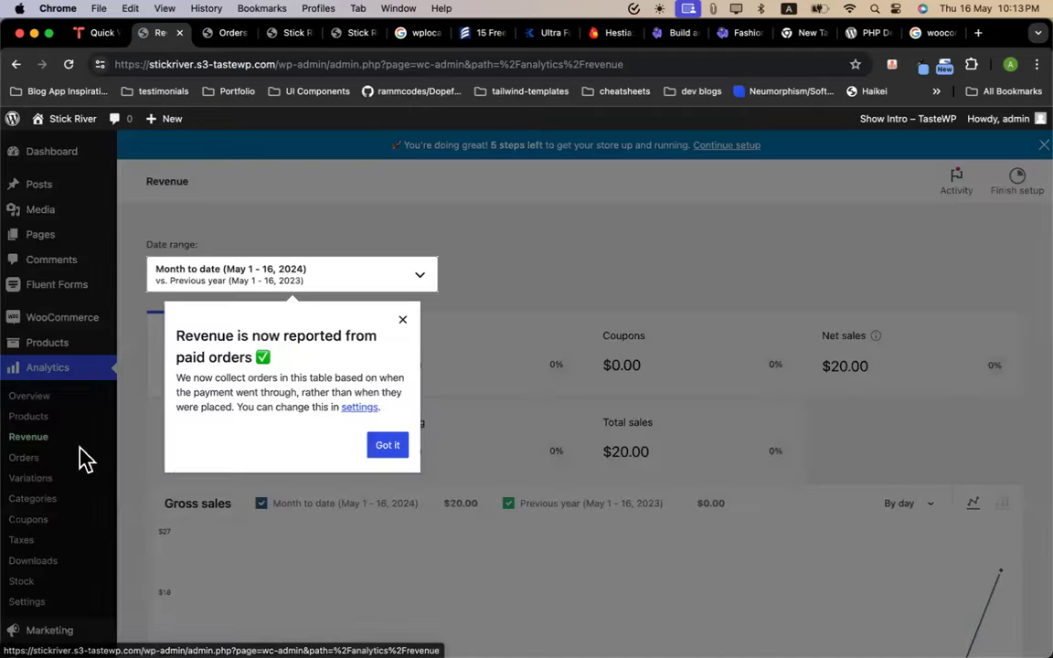
click(403, 322)
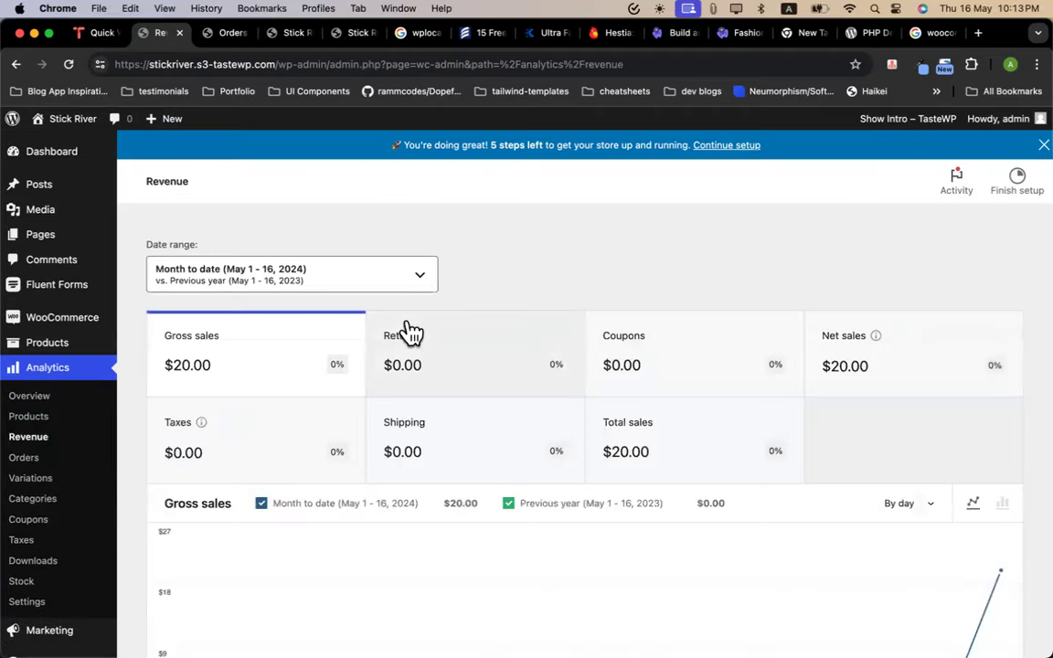
scroll(630, 418, down, 5)
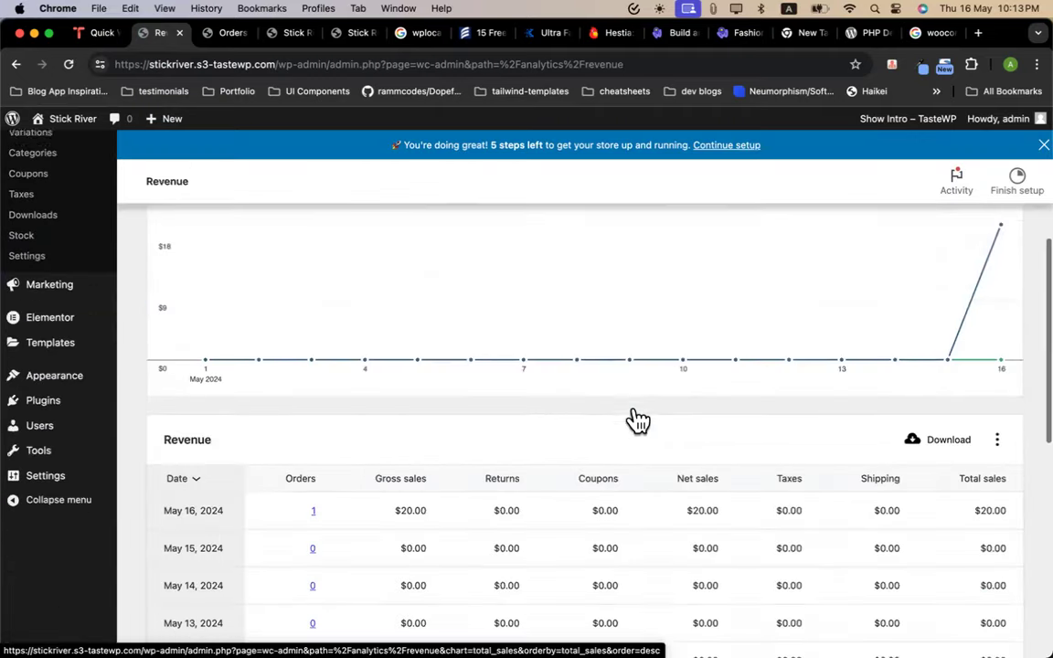
scroll(637, 421, down, 4)
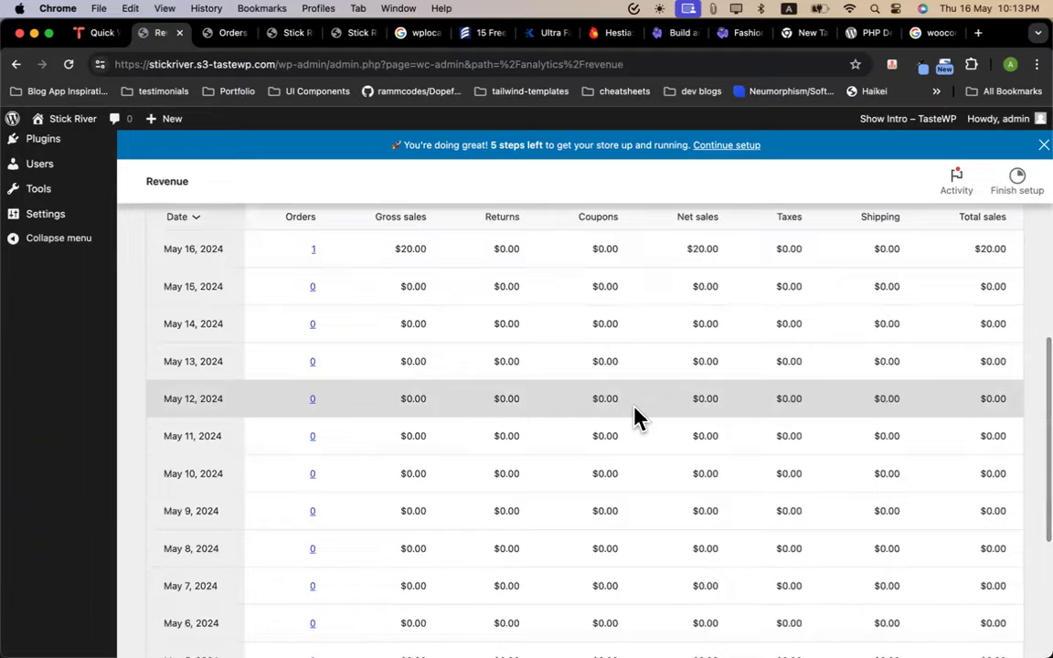
scroll(637, 418, up, 10)
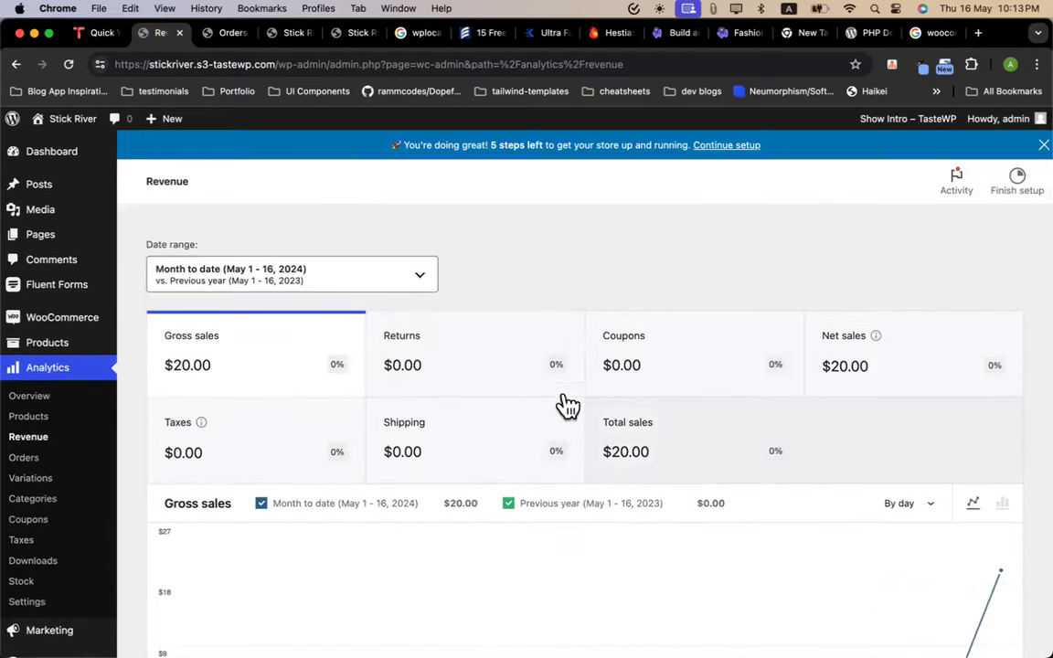
Open the Orders analytics report, dismiss its notice, then go to All Products
click(40, 464)
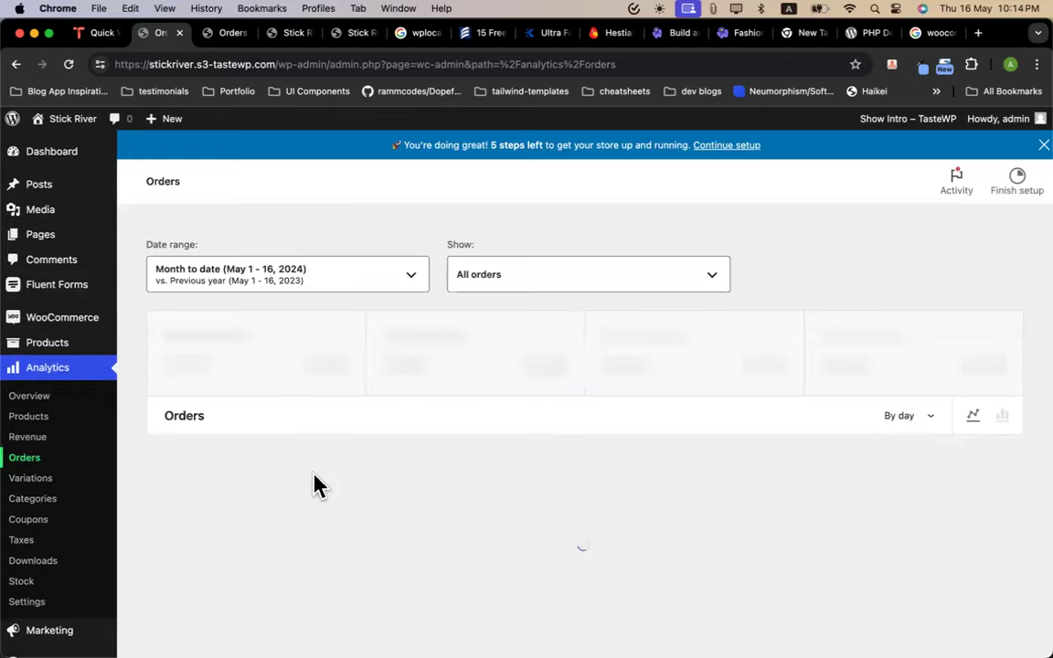
scroll(594, 451, down, 3)
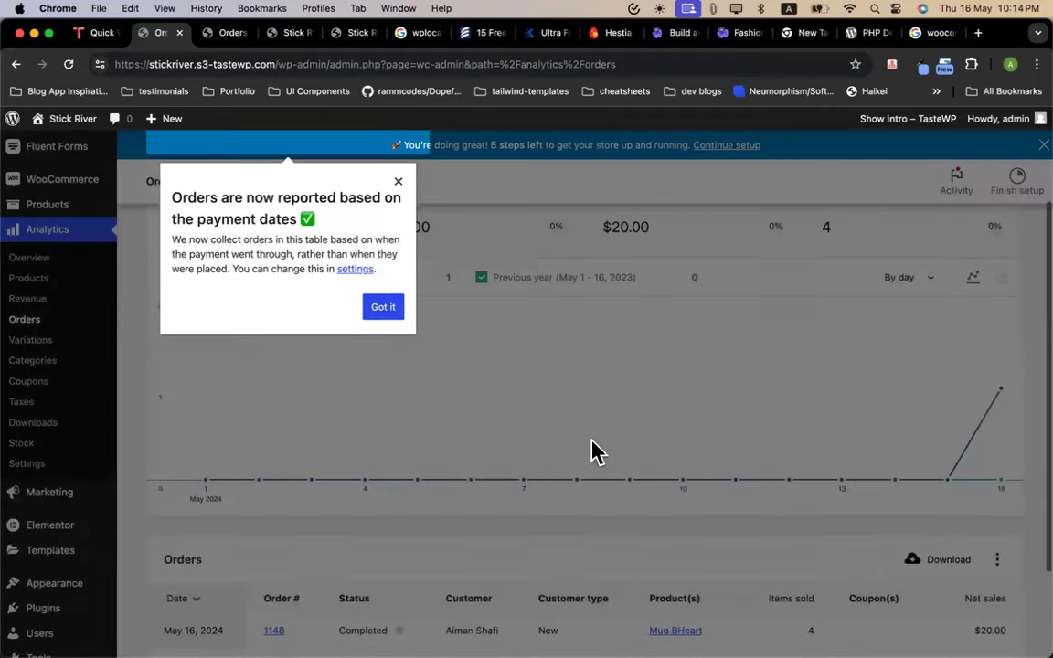
click(383, 307)
scroll(566, 333, up, 3)
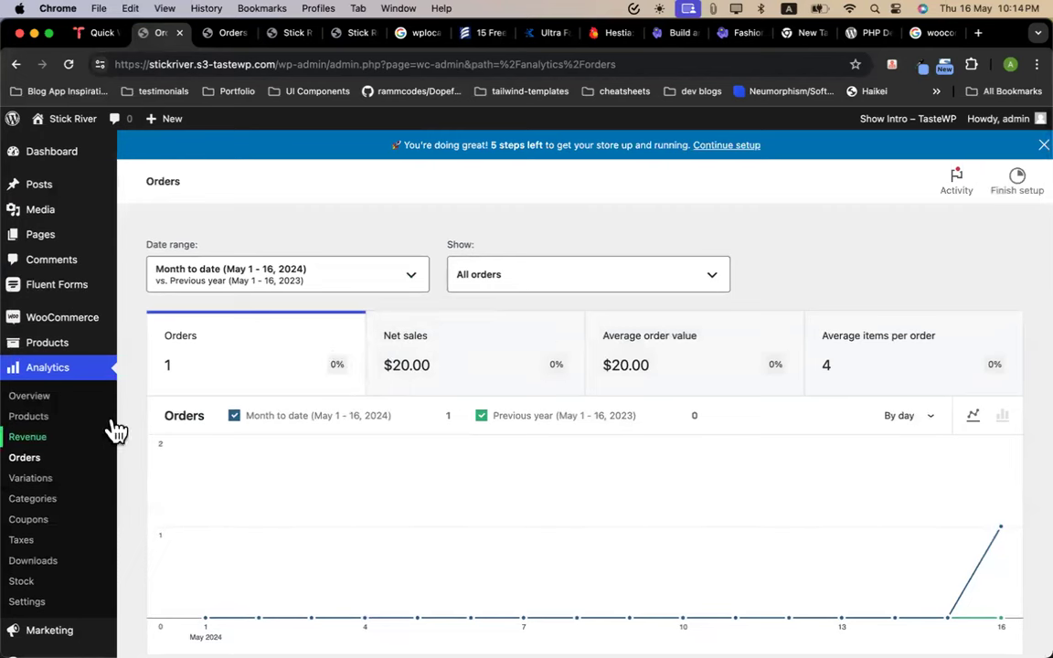
click(471, 281)
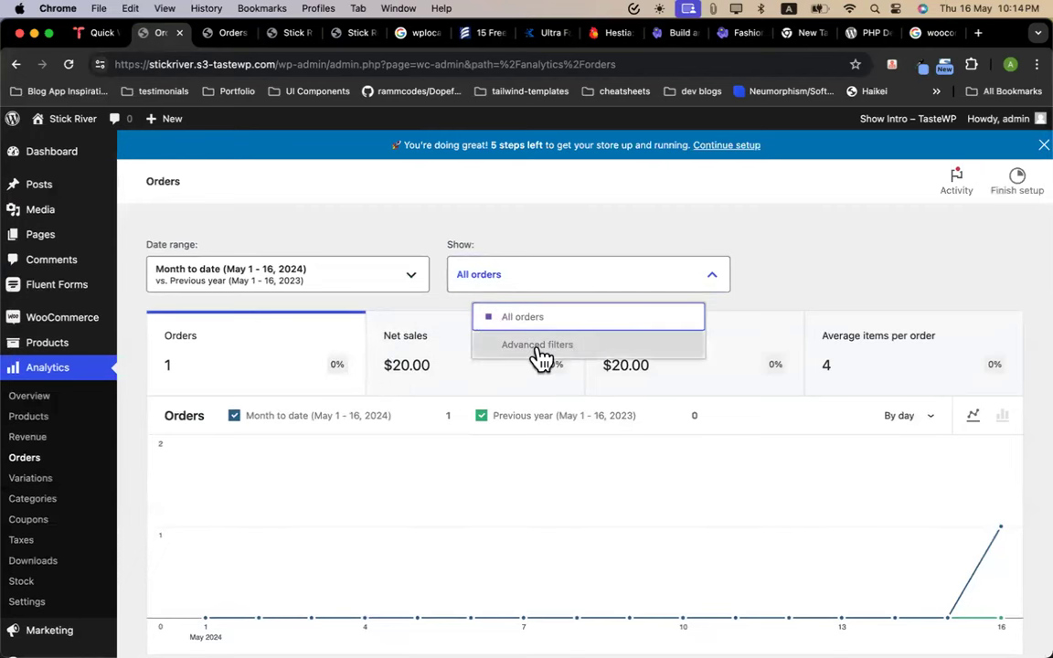
click(764, 274)
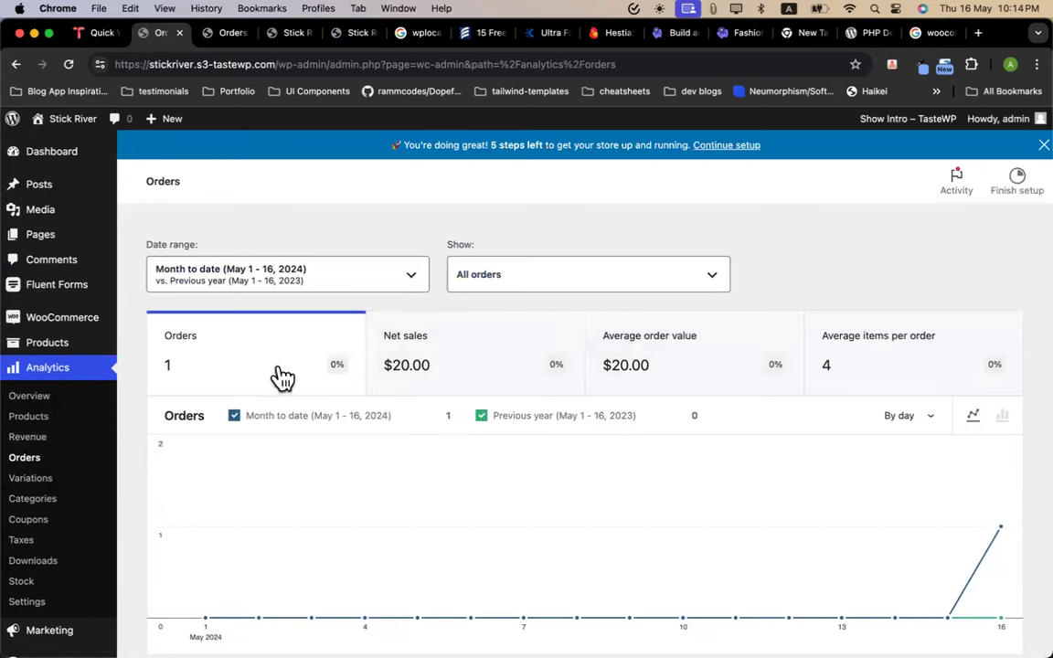
click(146, 346)
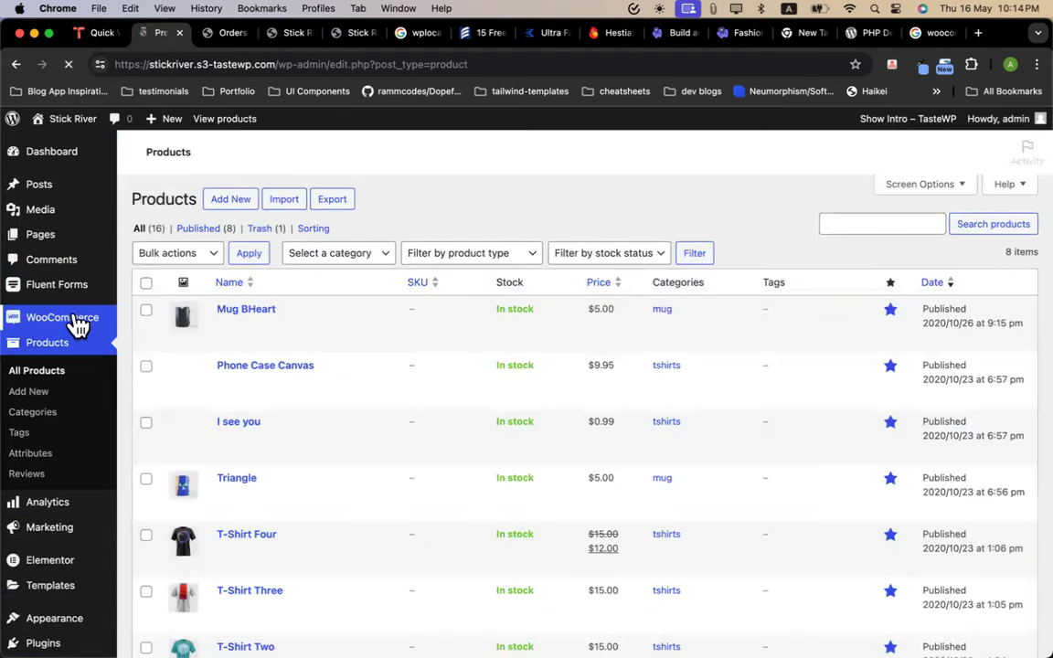
Return to the WooCommerce Orders list, then reopen Analytics Overview
mouse_move(78, 327)
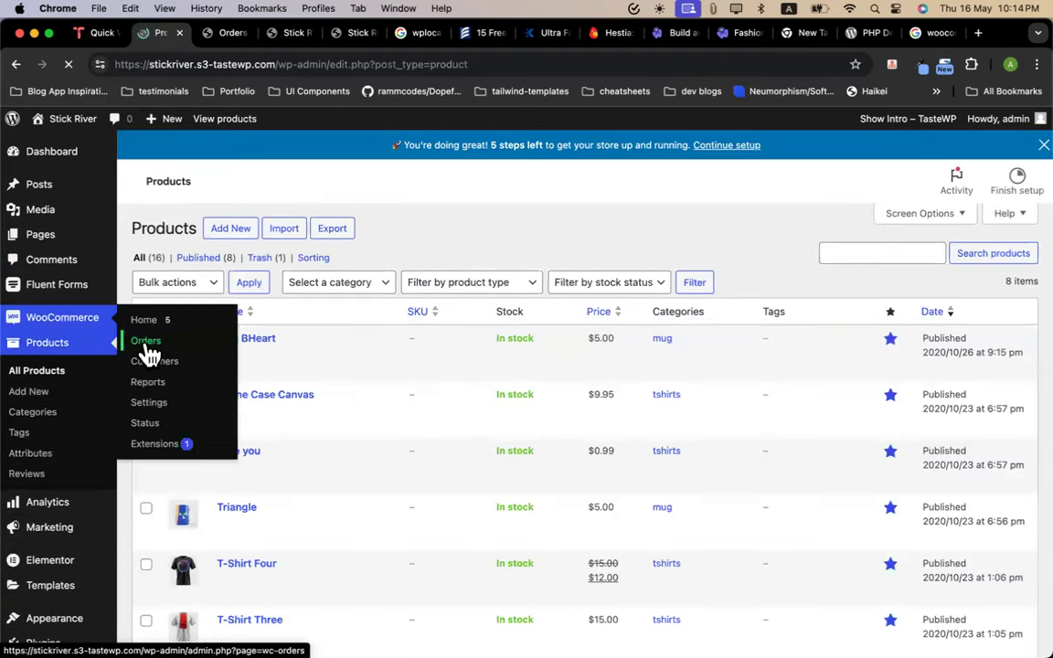
click(146, 342)
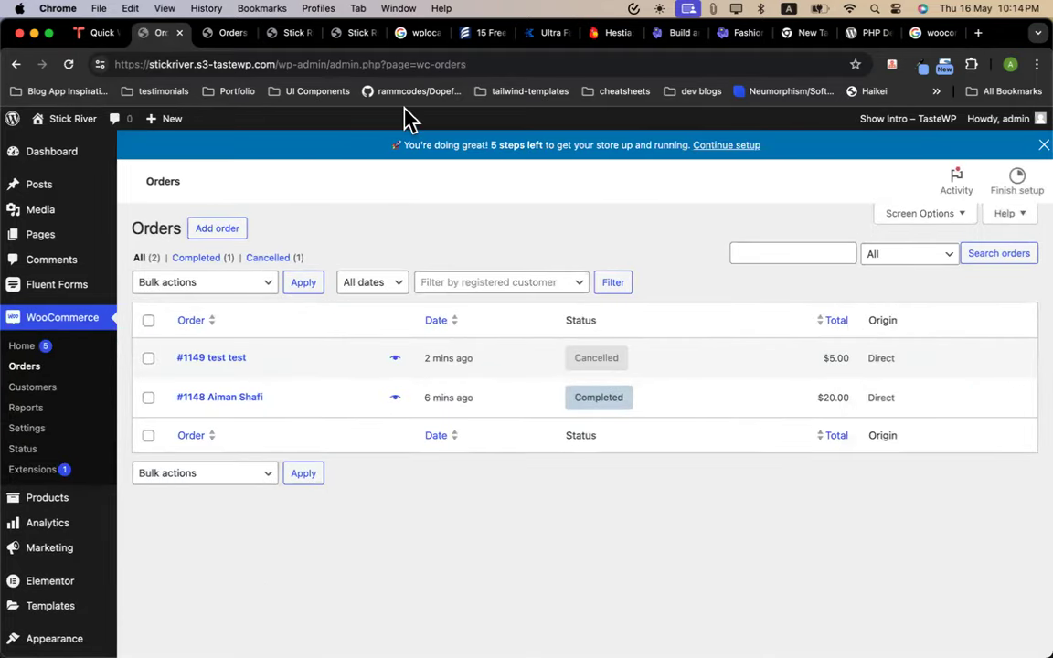
scroll(128, 429, down, 3)
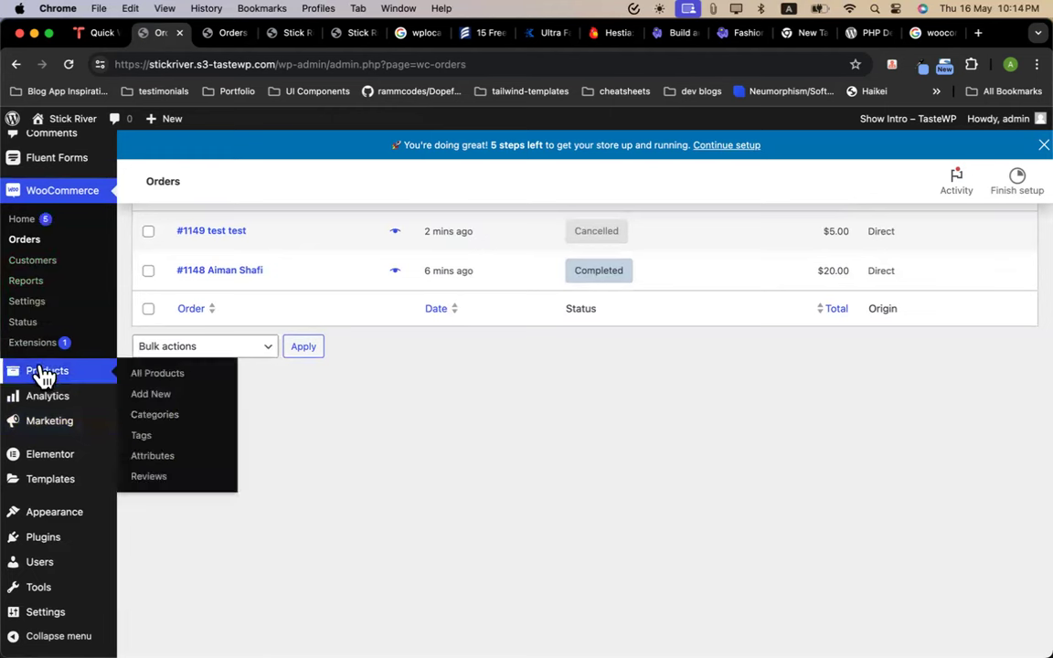
mouse_move(55, 406)
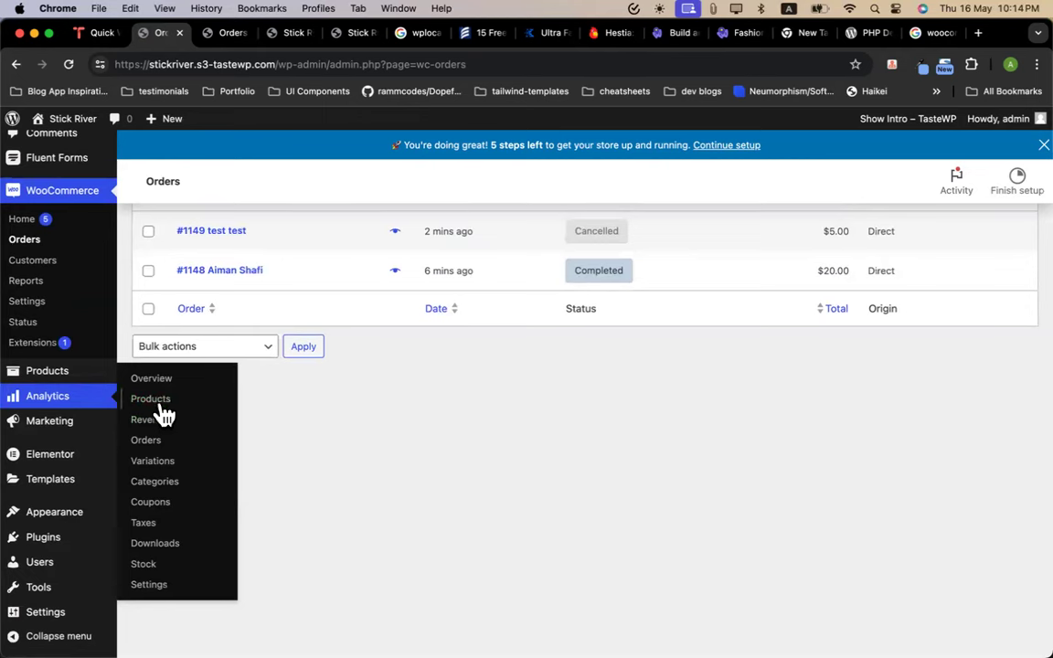
mouse_move(160, 402)
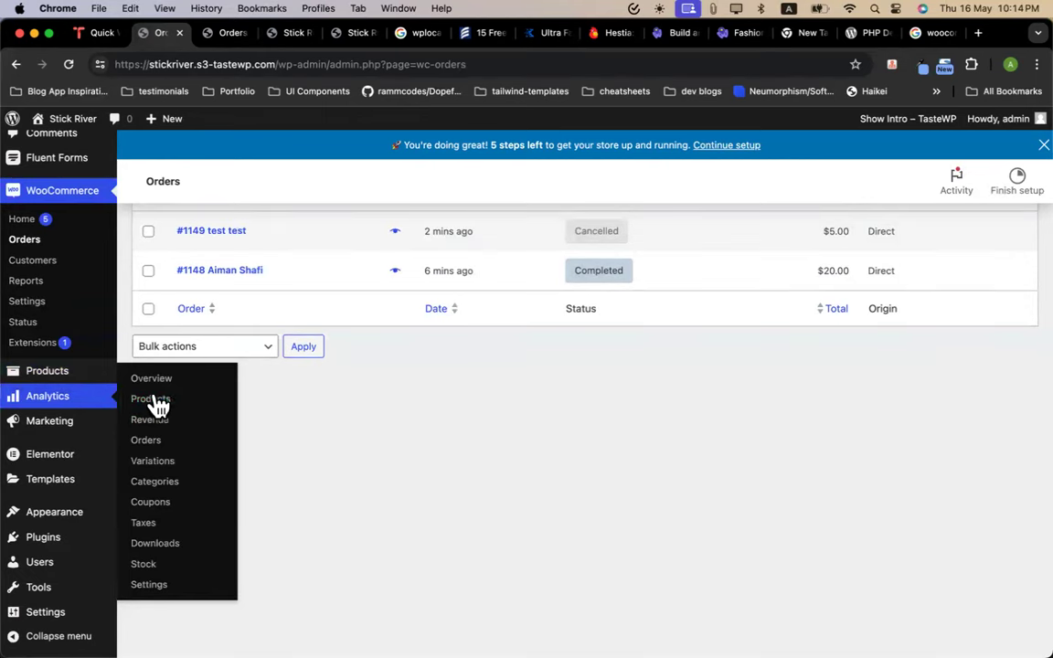
click(159, 382)
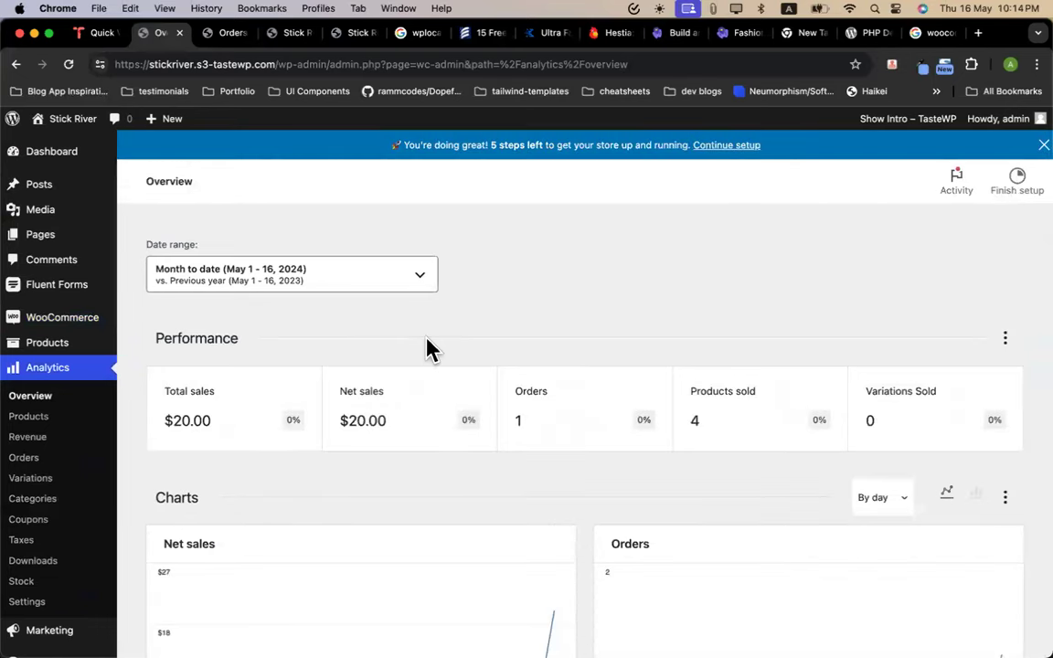
Scroll through the Overview's Performance cards and net sales and orders charts
scroll(642, 255, down, 1)
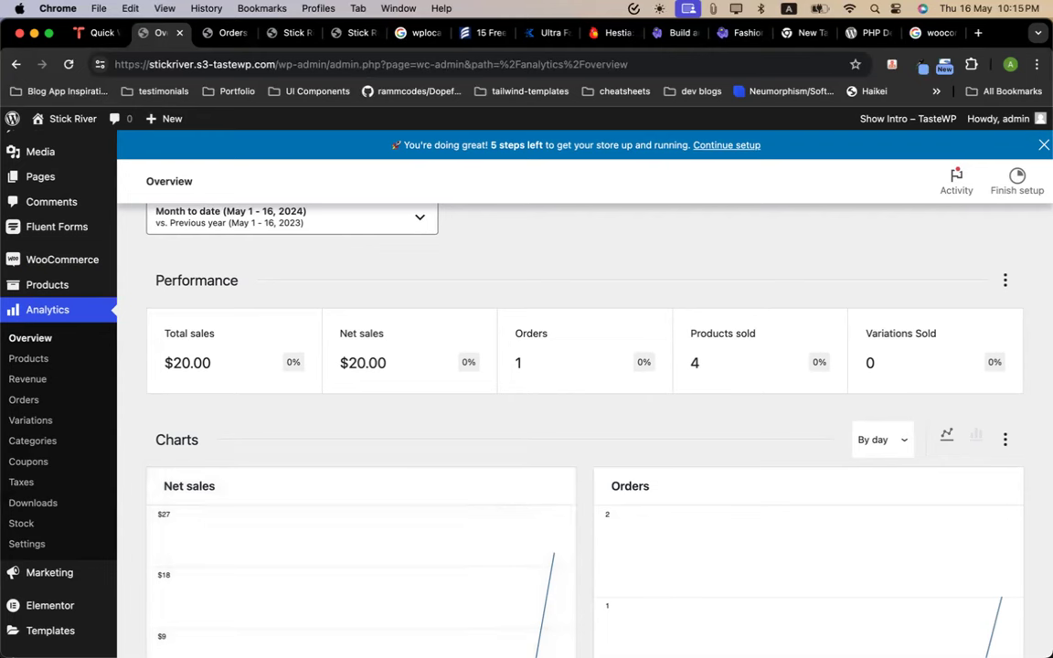
mouse_move(539, 574)
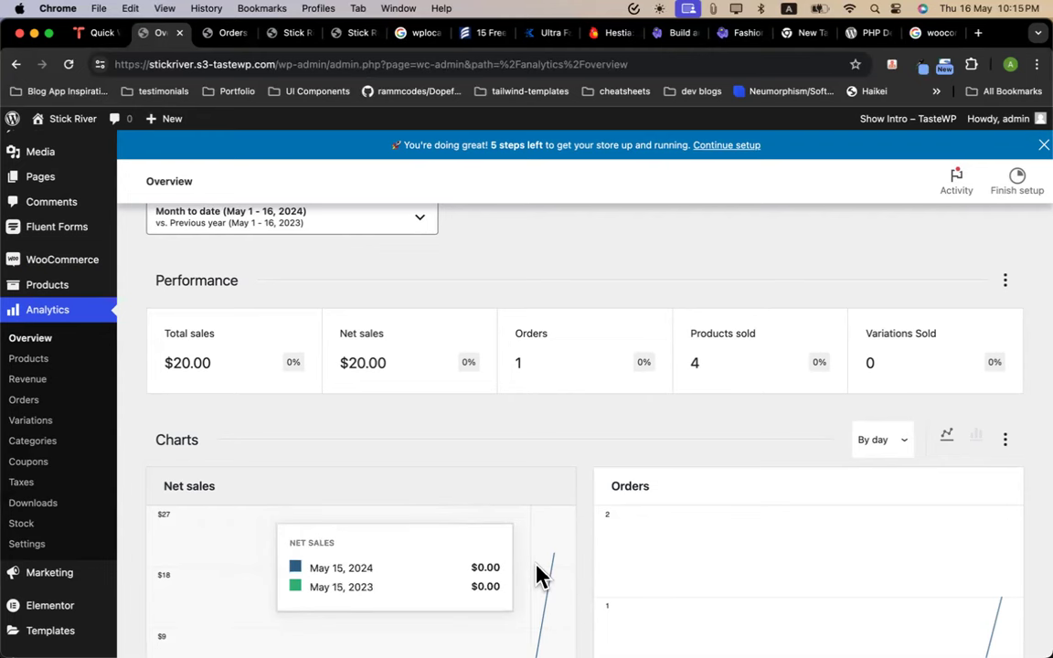
scroll(402, 432, down, 3)
scroll(402, 432, down, 6)
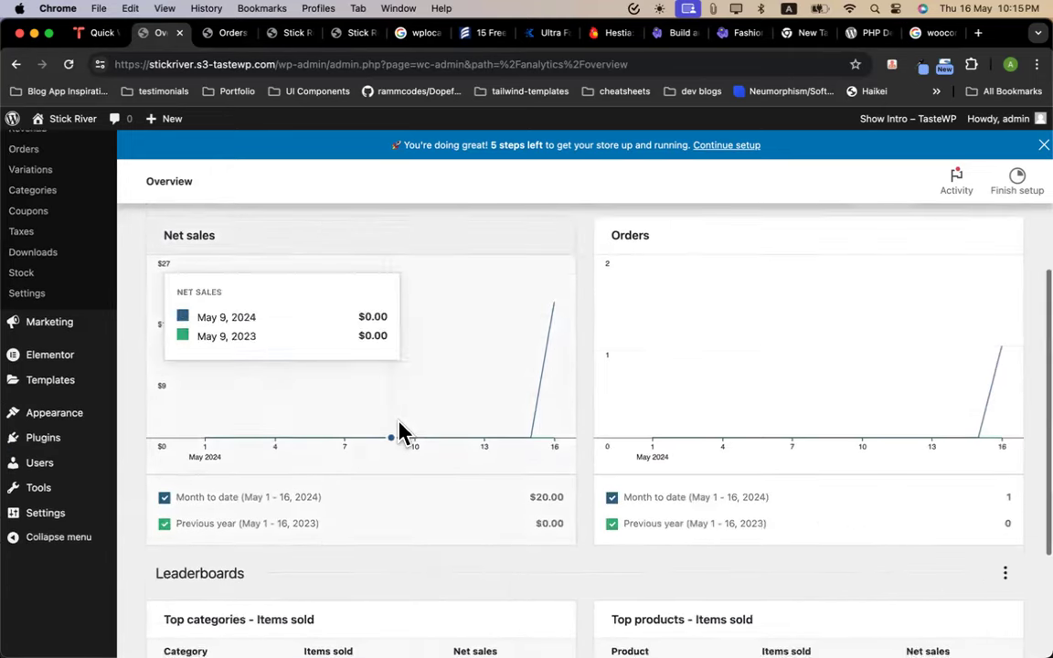
scroll(402, 432, up, 10)
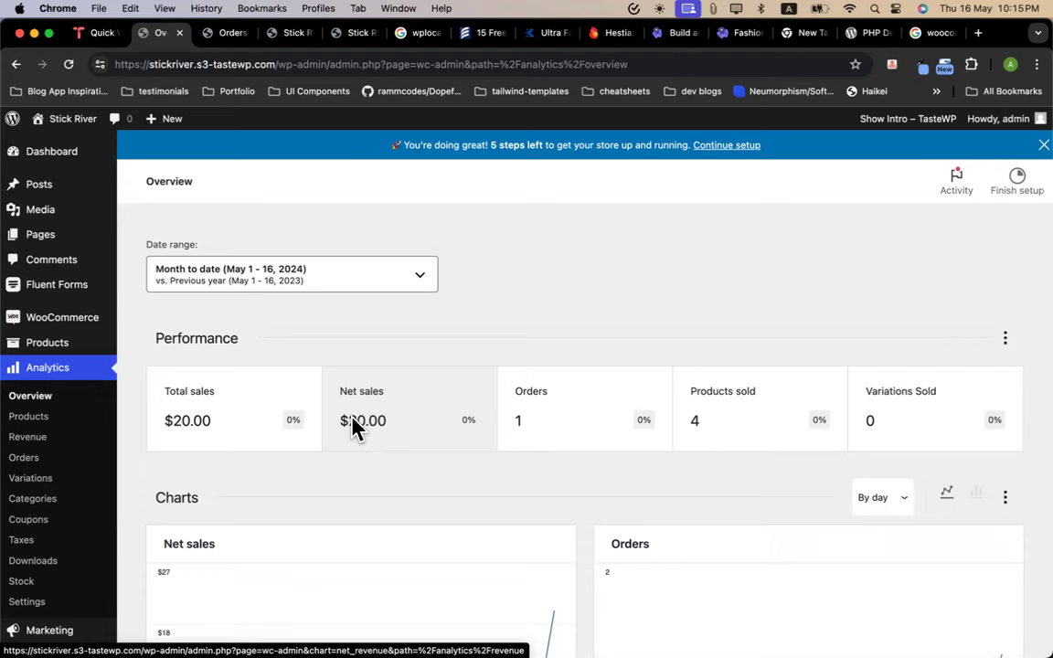
scroll(352, 428, down, 10)
scroll(353, 428, up, 10)
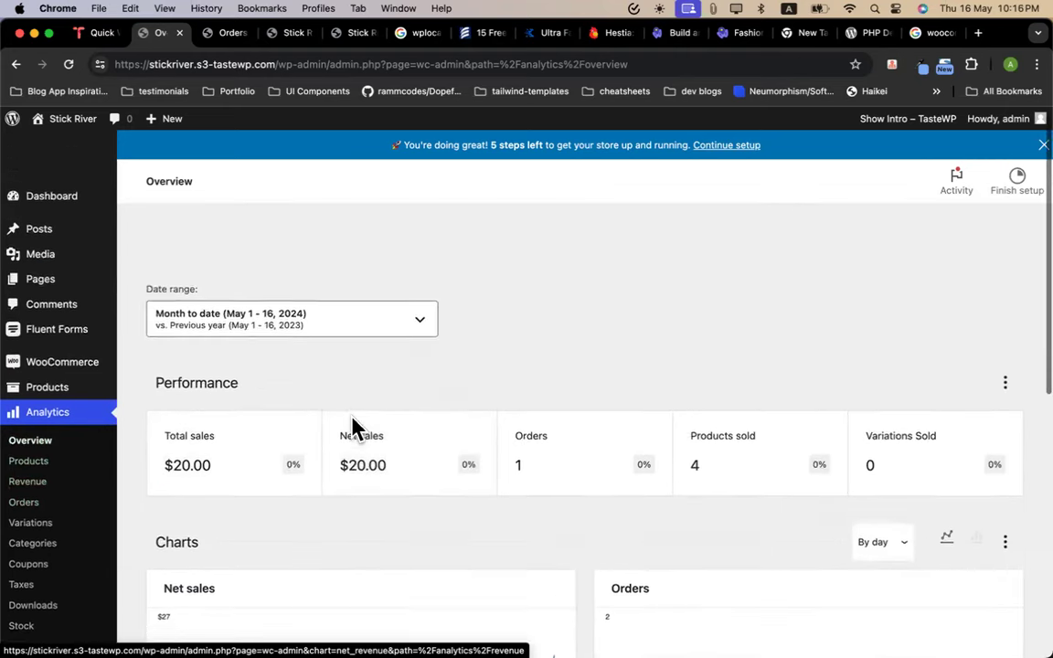
scroll(96, 476, down, 3)
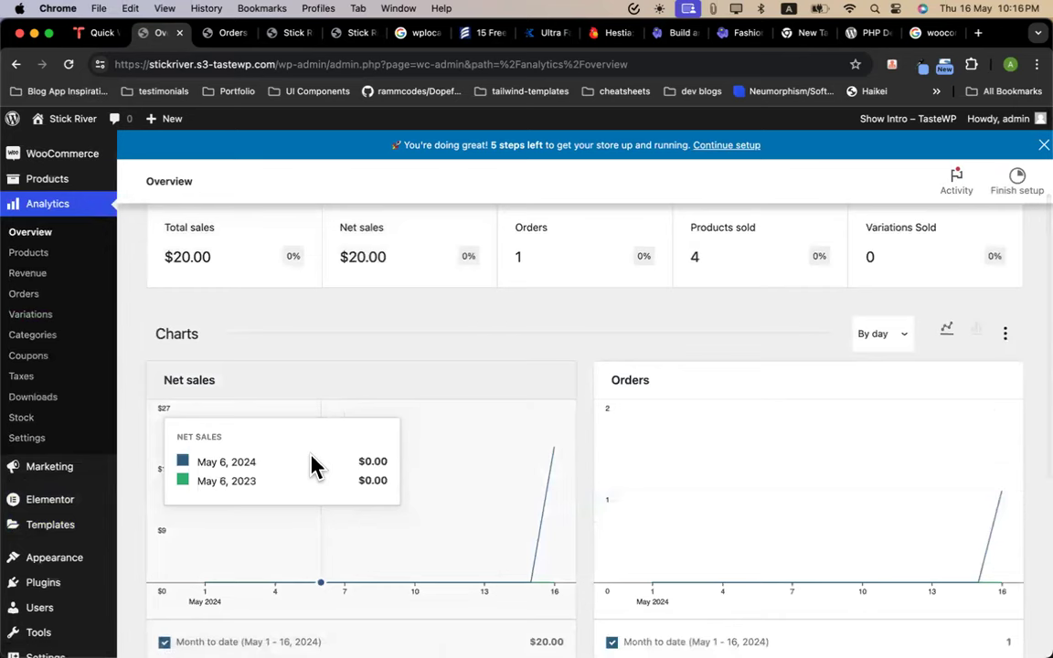
scroll(104, 376, down, 5)
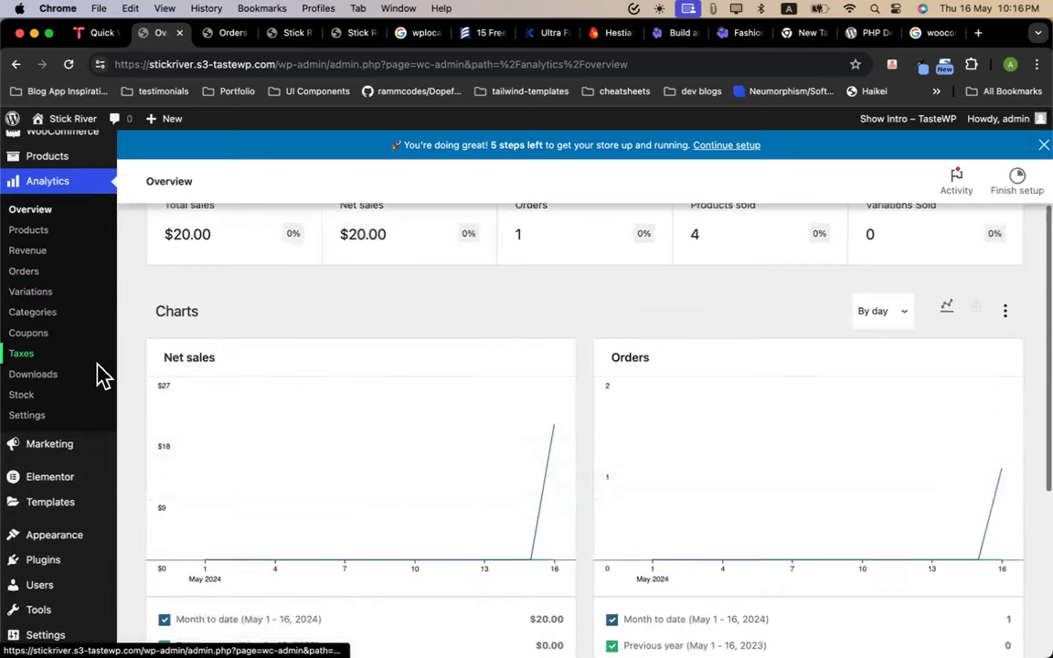
scroll(103, 375, down, 1)
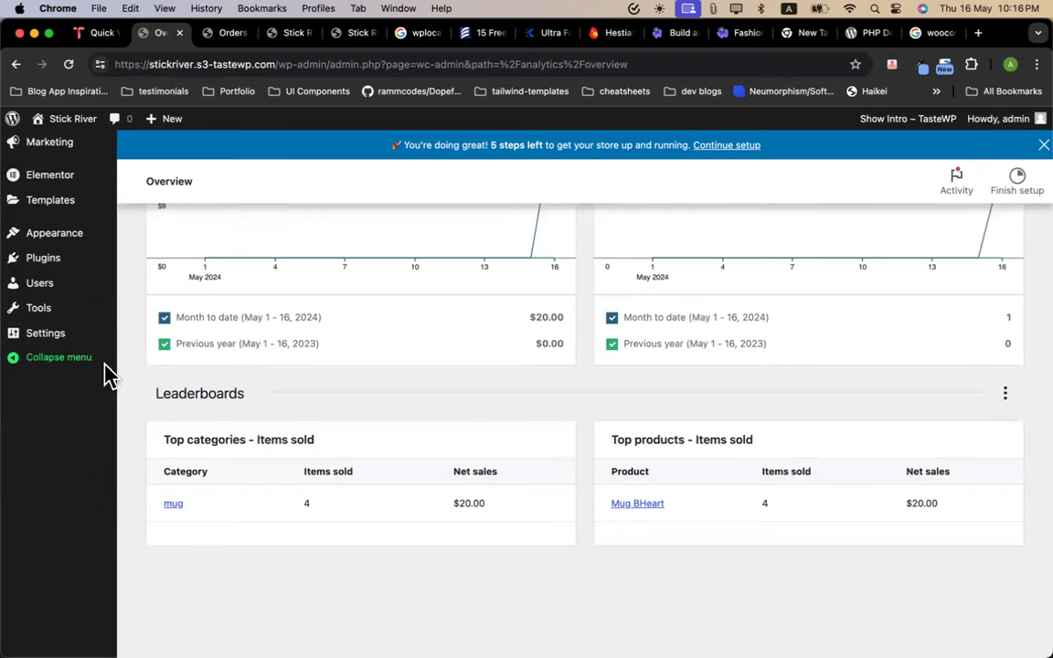
scroll(174, 373, up, 9)
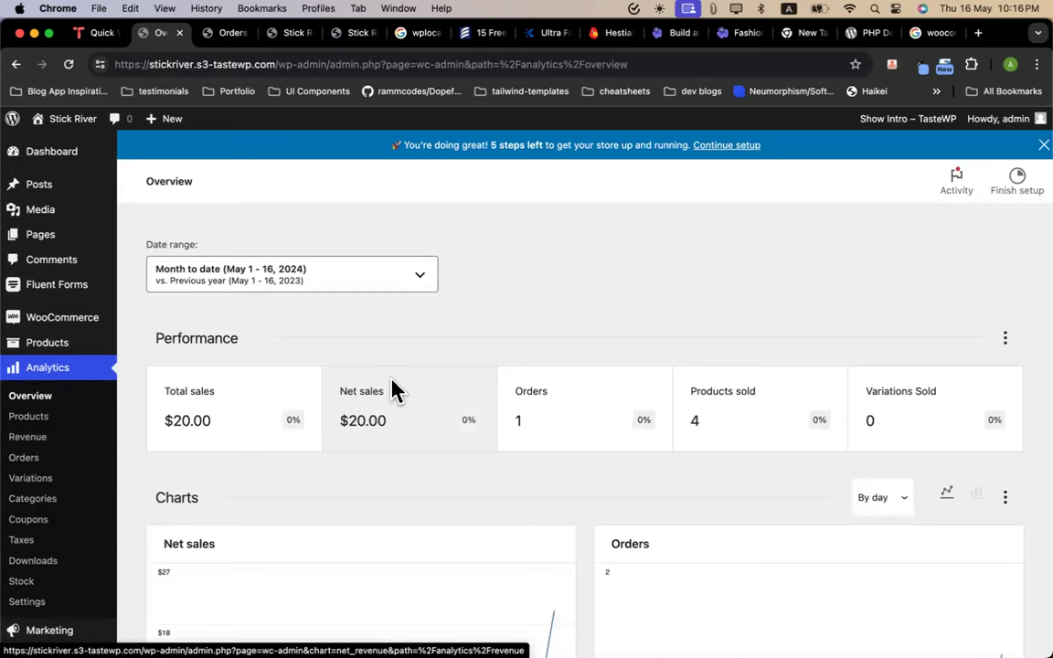
scroll(393, 391, down, 3)
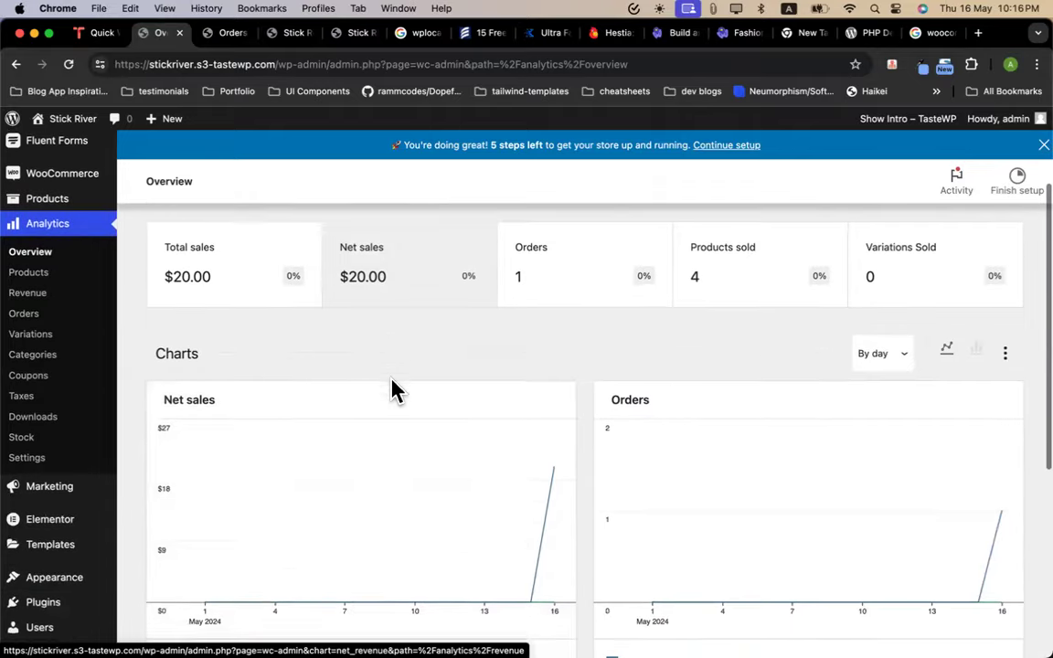
scroll(393, 391, up, 3)
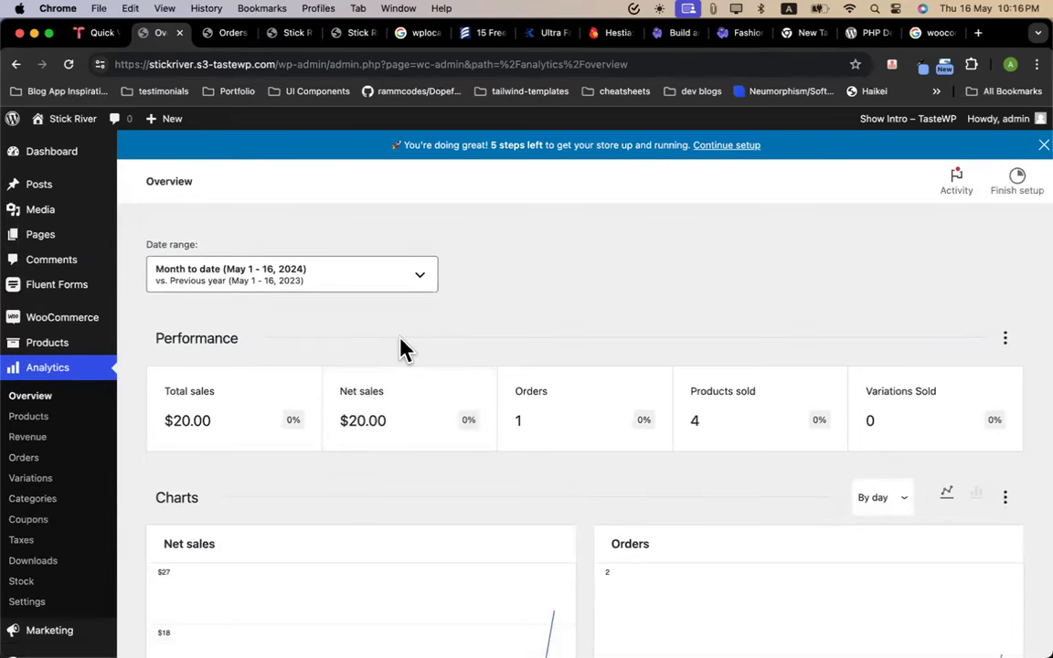
scroll(405, 347, down, 5)
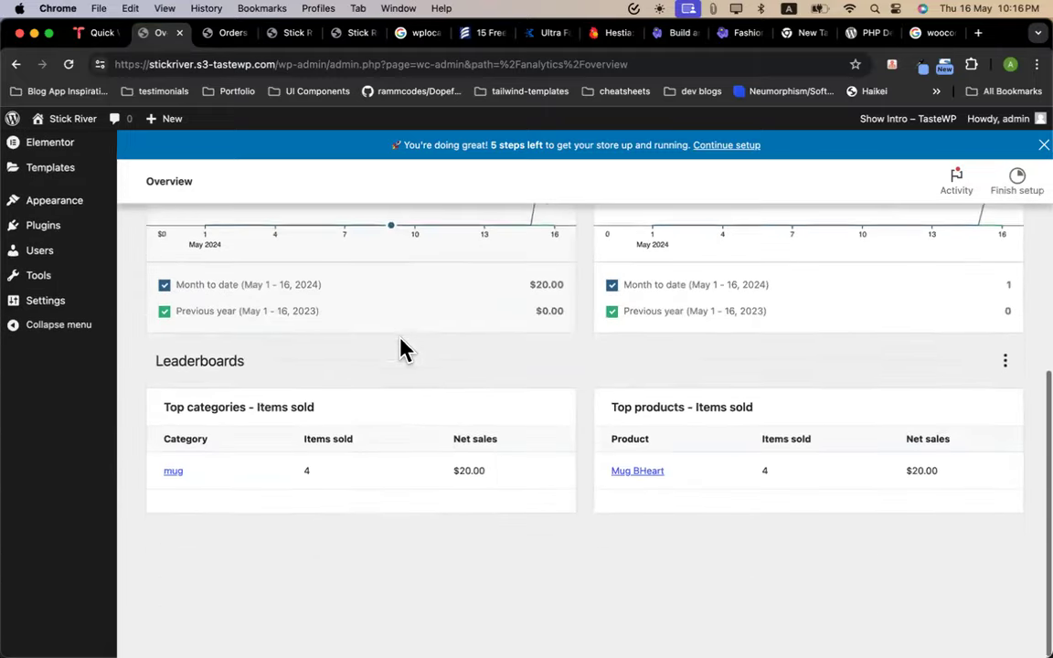
scroll(405, 347, up, 5)
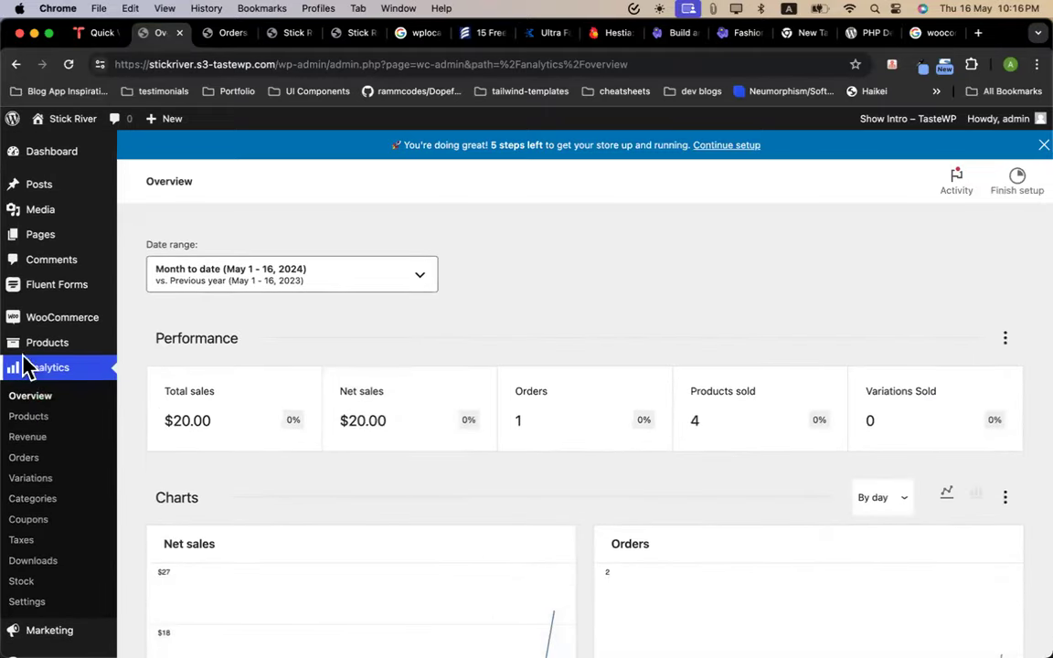
mouse_move(68, 329)
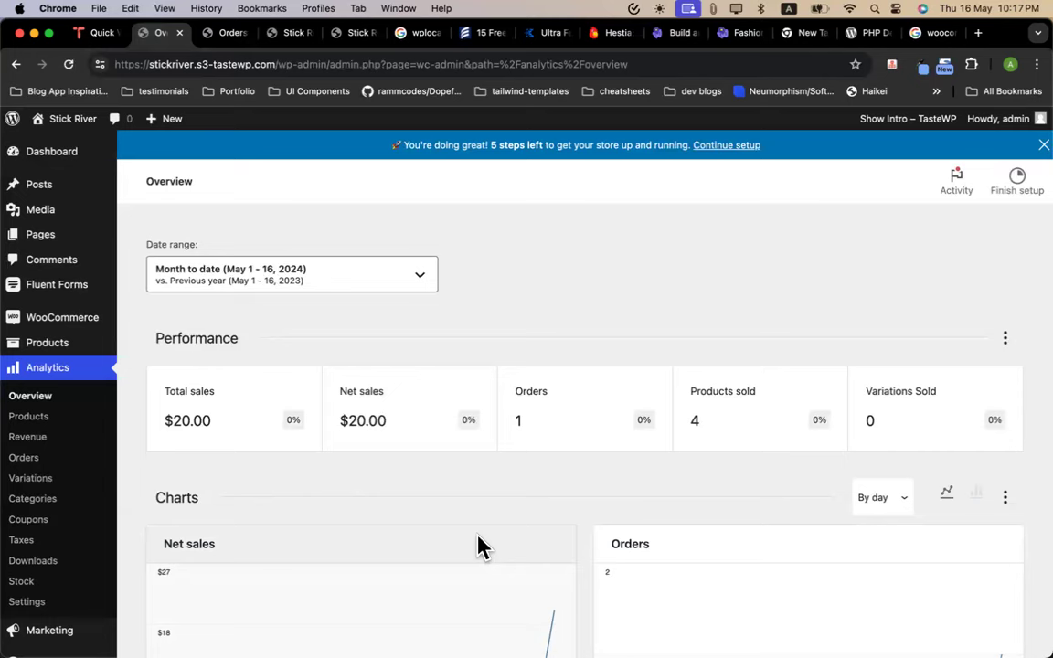
scroll(479, 546, down, 3)
scroll(479, 546, up, 3)
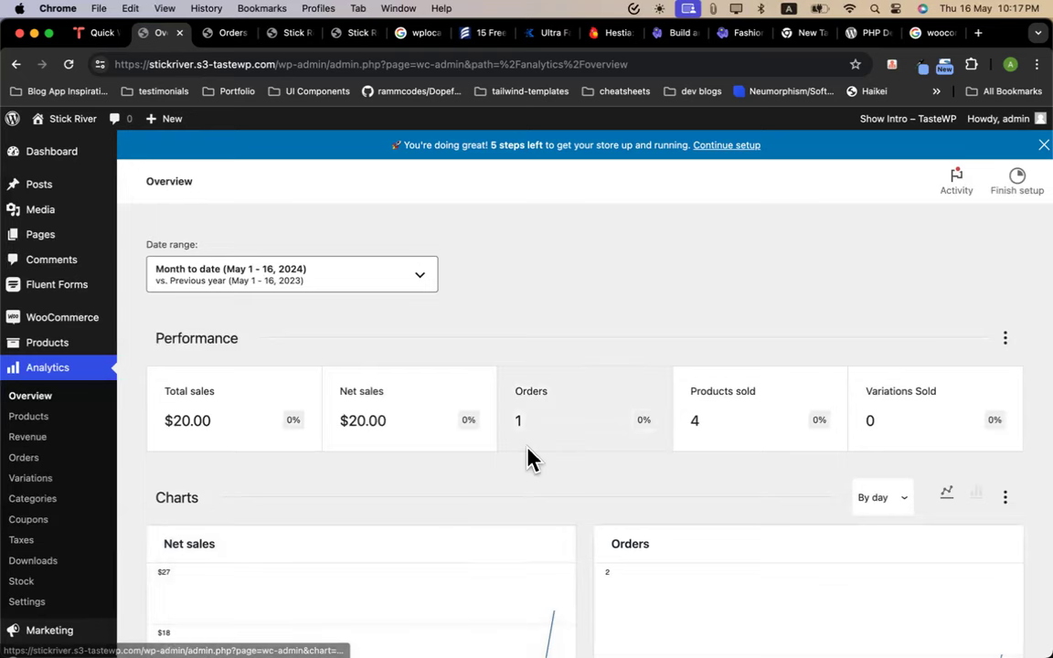
scroll(527, 449, down, 3)
scroll(531, 457, down, 3)
scroll(531, 457, up, 5)
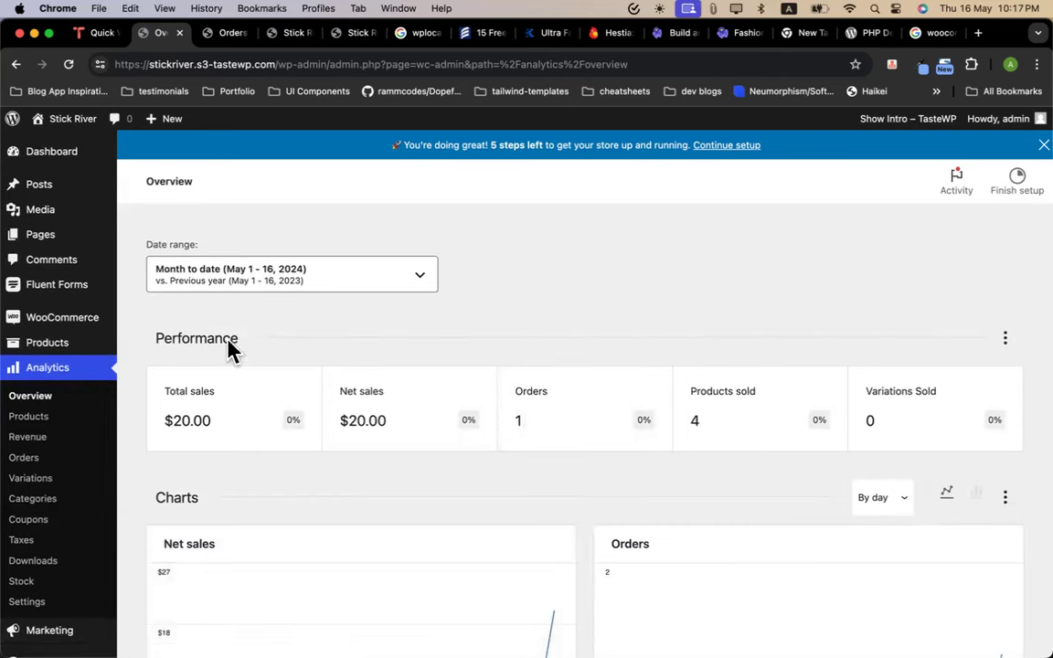
mouse_move(57, 350)
mouse_move(73, 325)
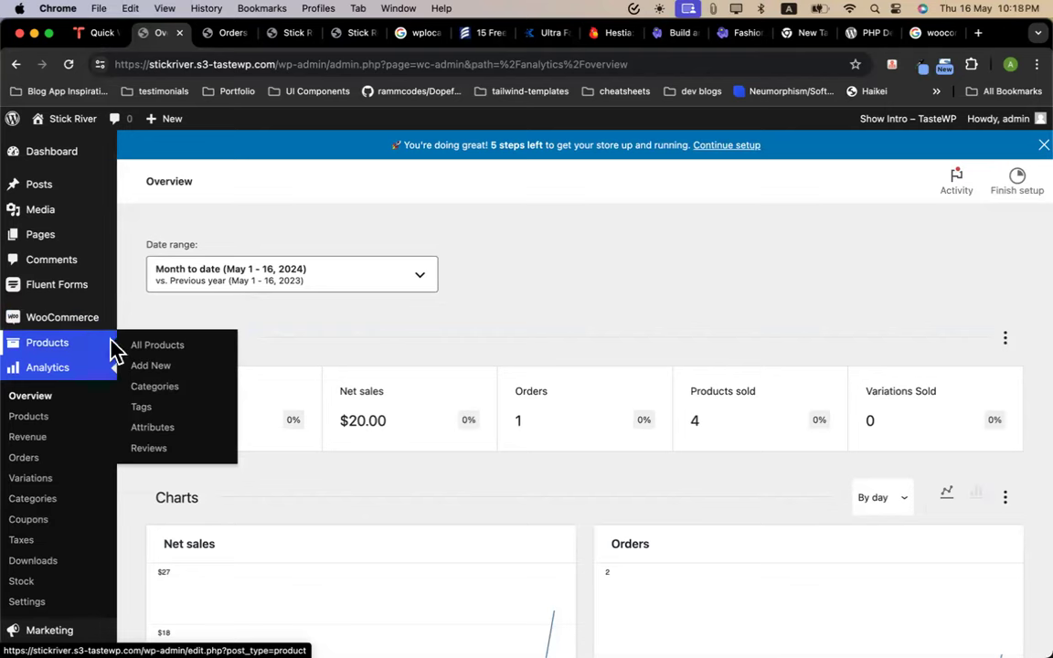
Open Products > All Products and scroll through the 8 published products
click(146, 347)
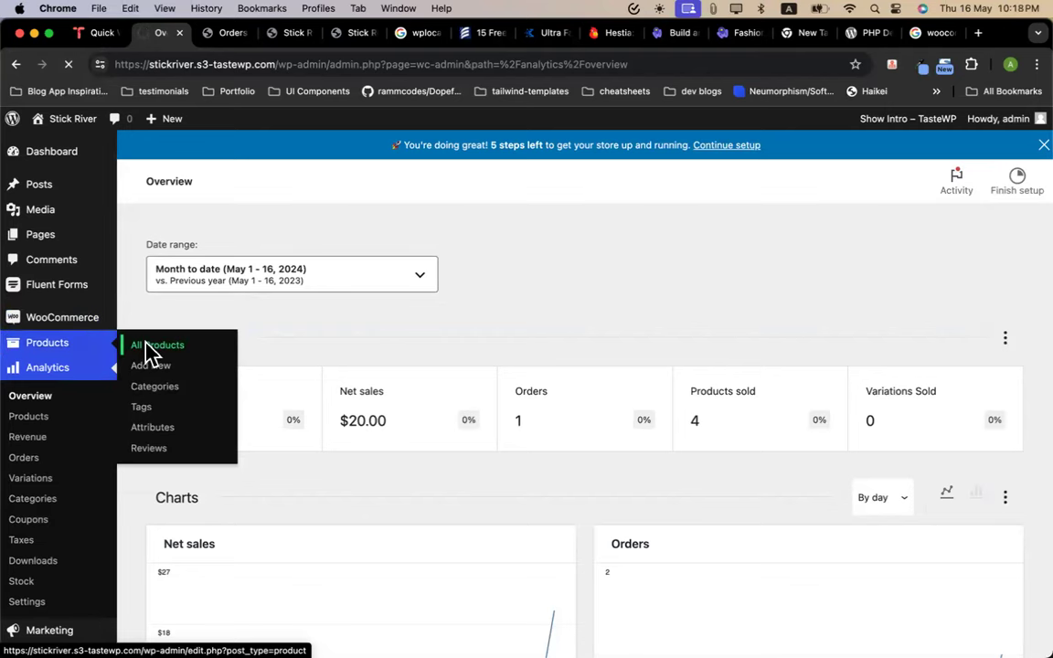
scroll(346, 430, down, 5)
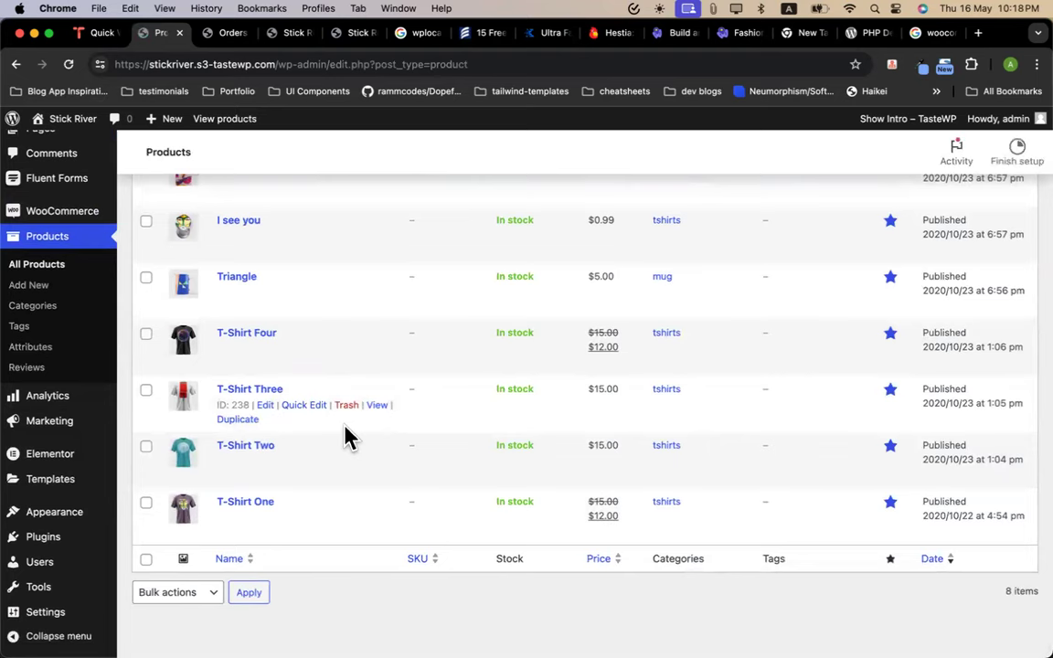
scroll(345, 439, up, 5)
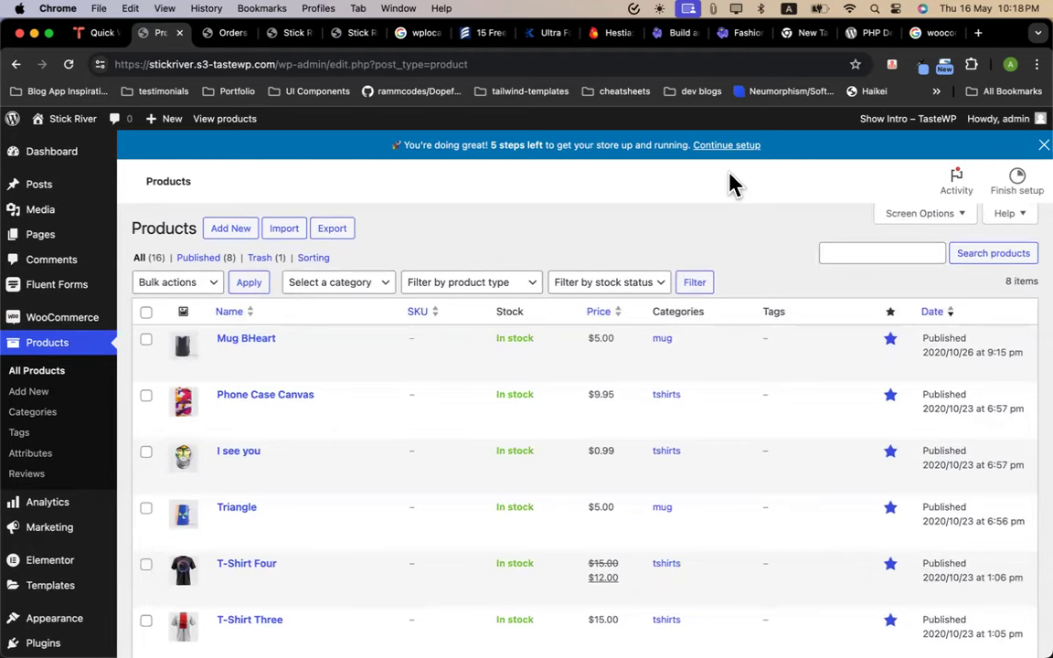
scroll(681, 481, down, 5)
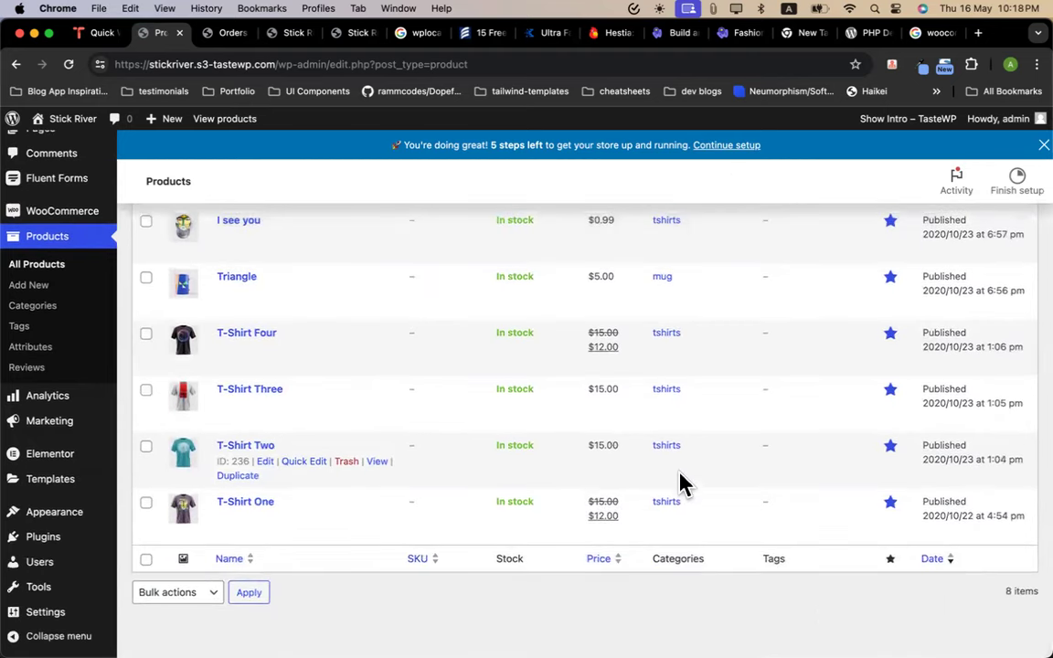
scroll(681, 482, up, 5)
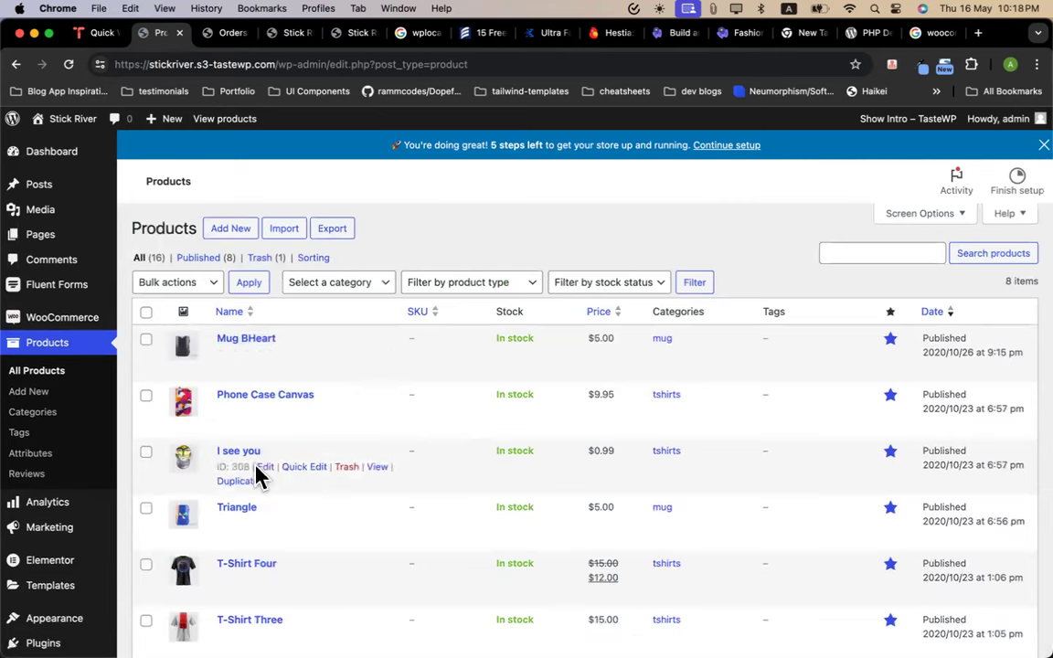
Go to Marketing > Coupons and choose 'Create your first coupon'
mouse_move(60, 519)
mouse_move(66, 541)
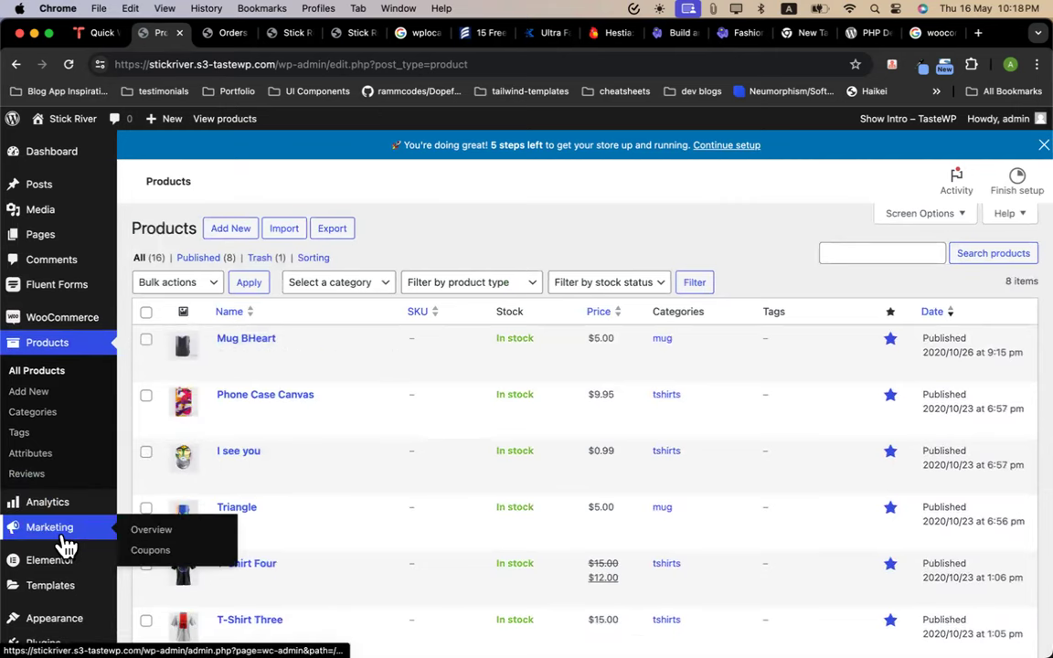
click(151, 552)
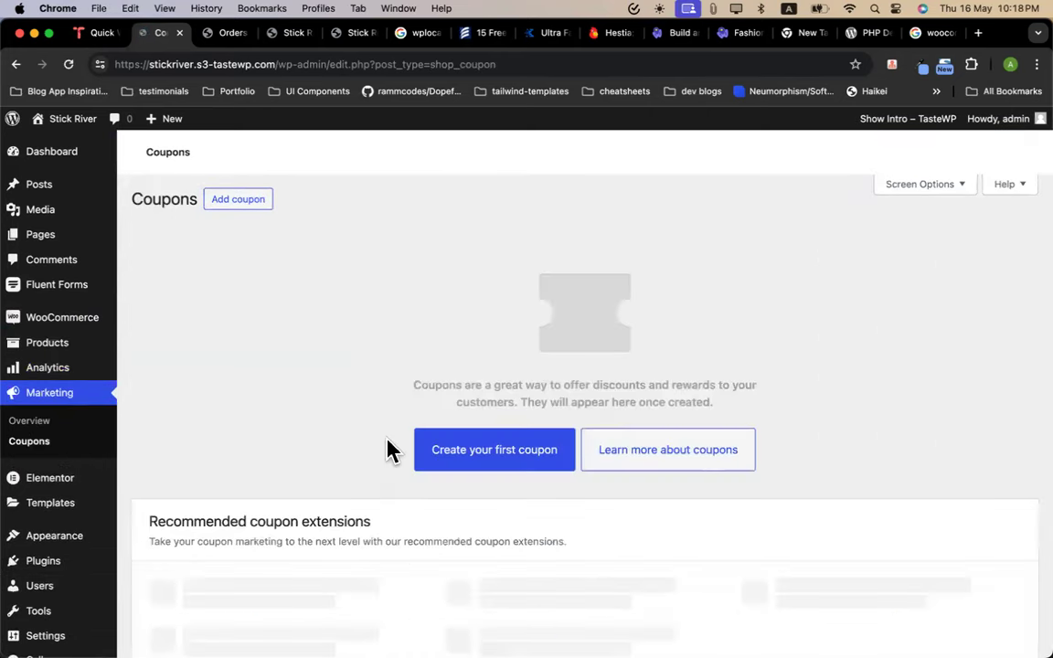
scroll(497, 460, down, 3)
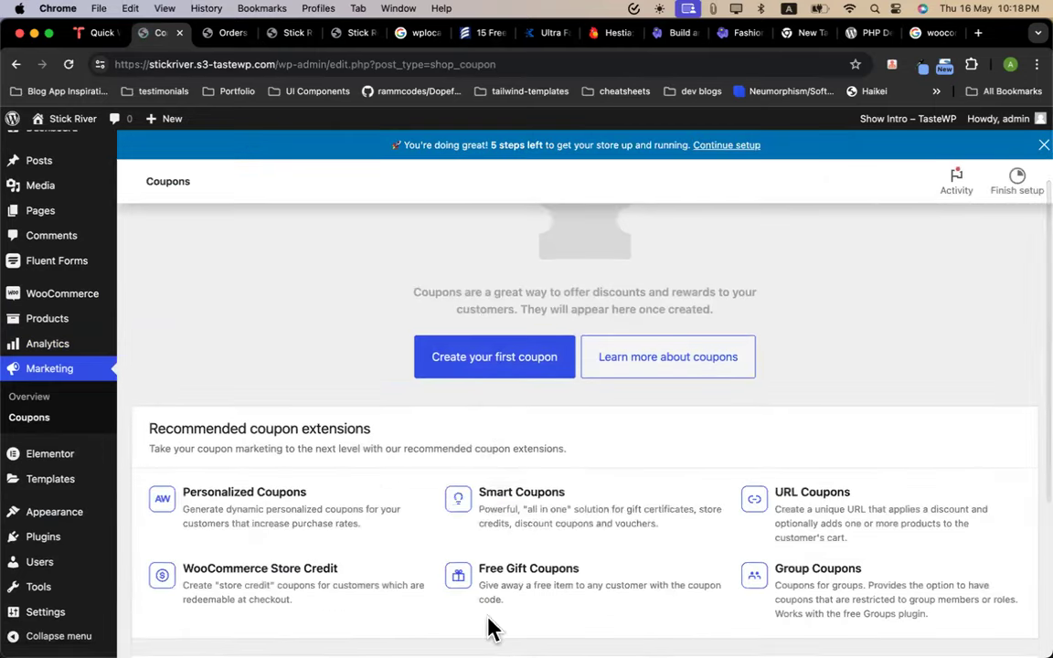
click(480, 413)
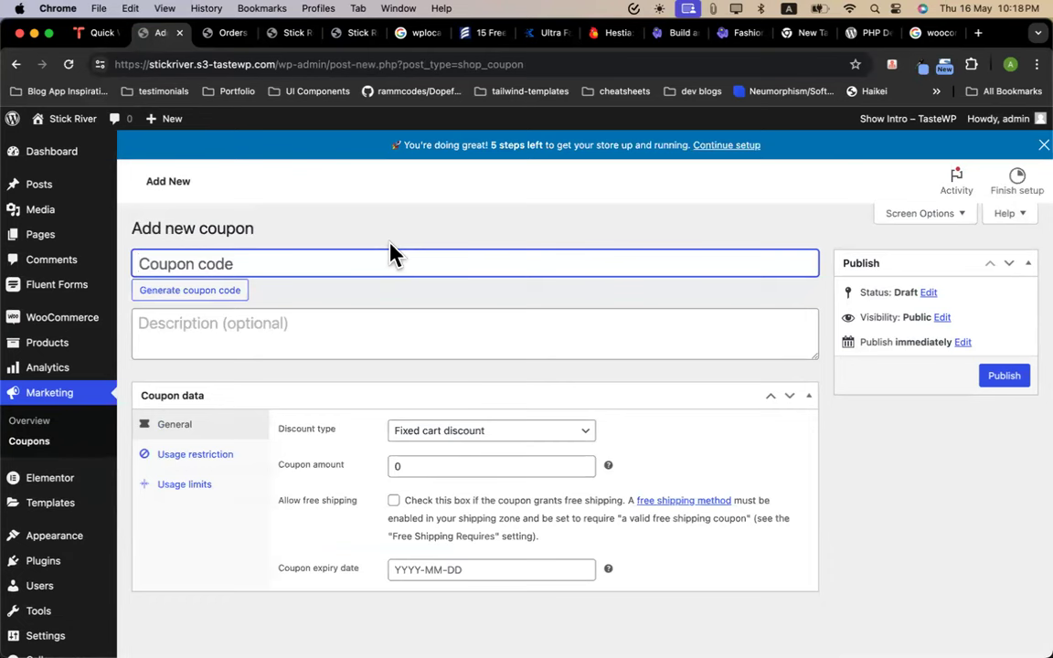
Enter coupon code tshirt1000 as a Percentage discount with amount 10
text(ths)
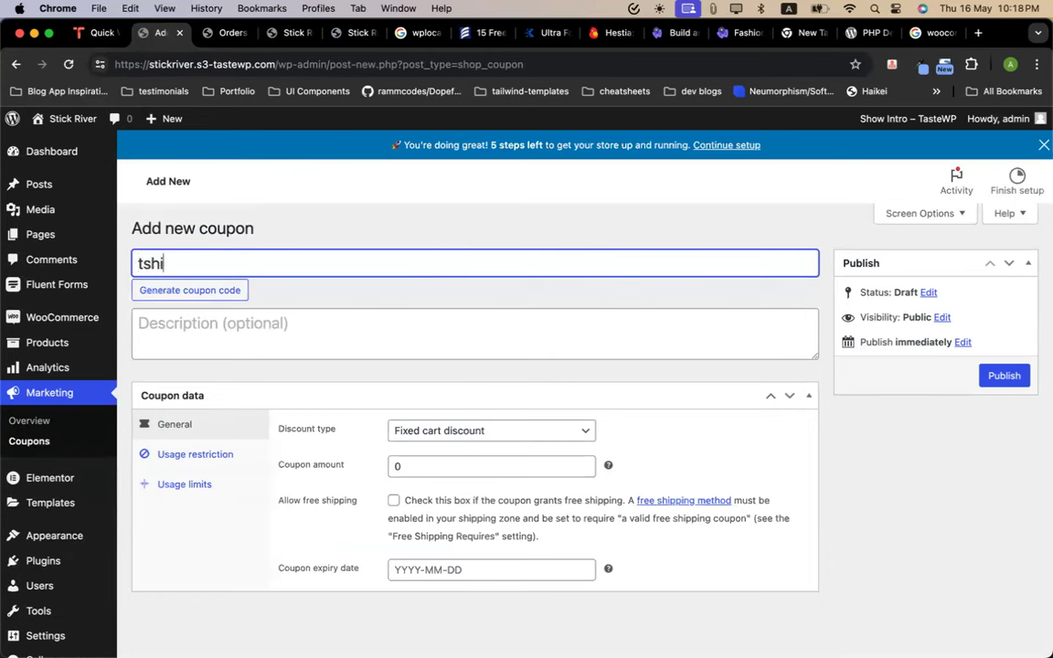
text(irt1000)
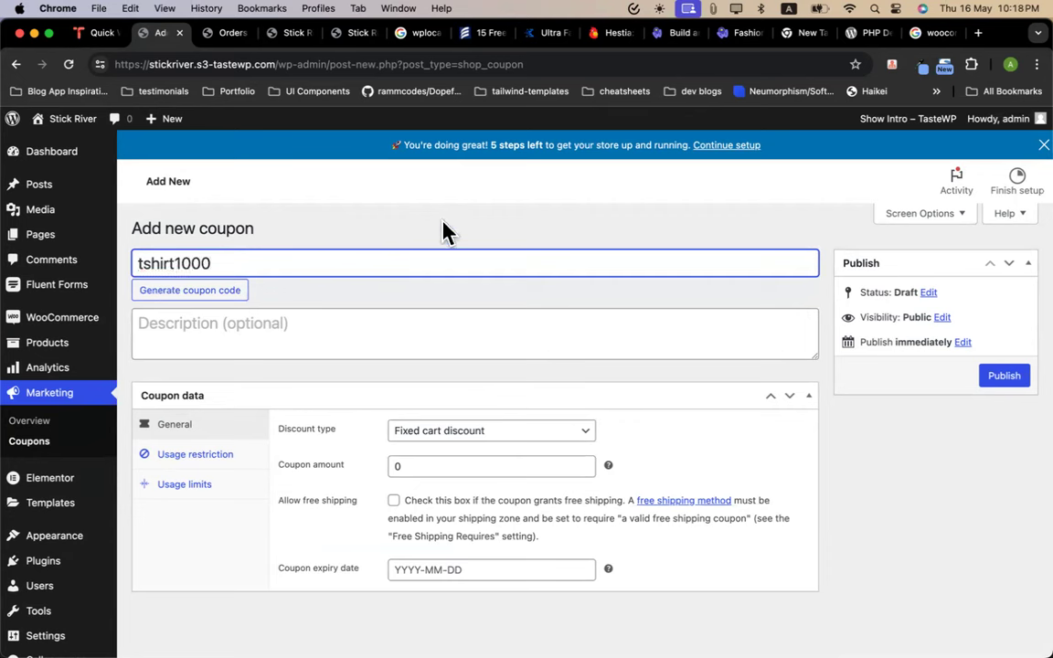
key(super+a)
key(super+c)
click(366, 231)
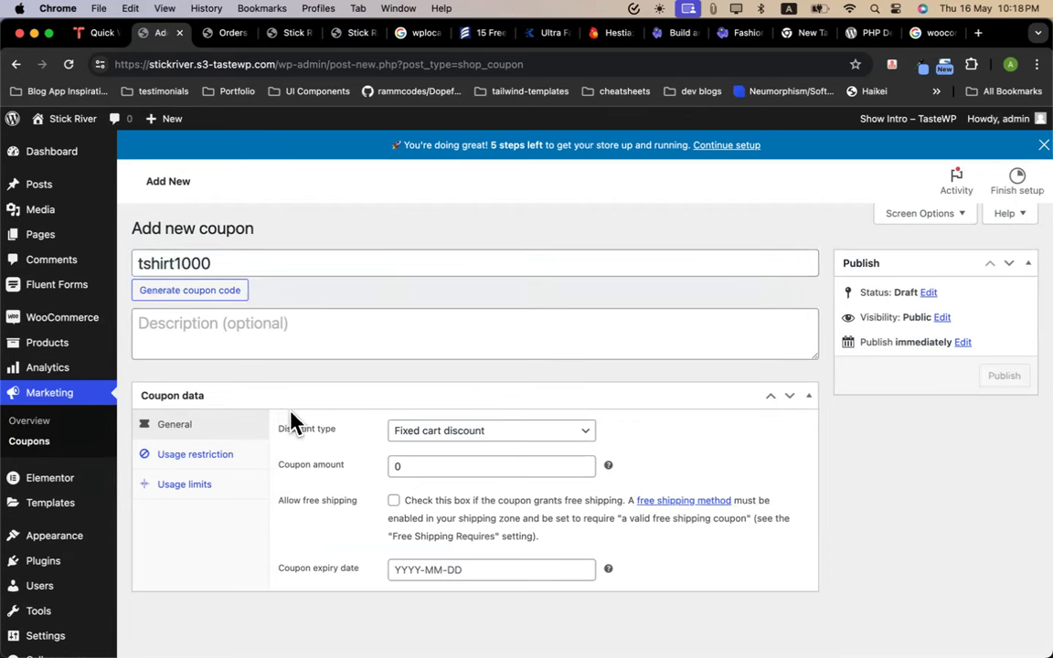
click(431, 438)
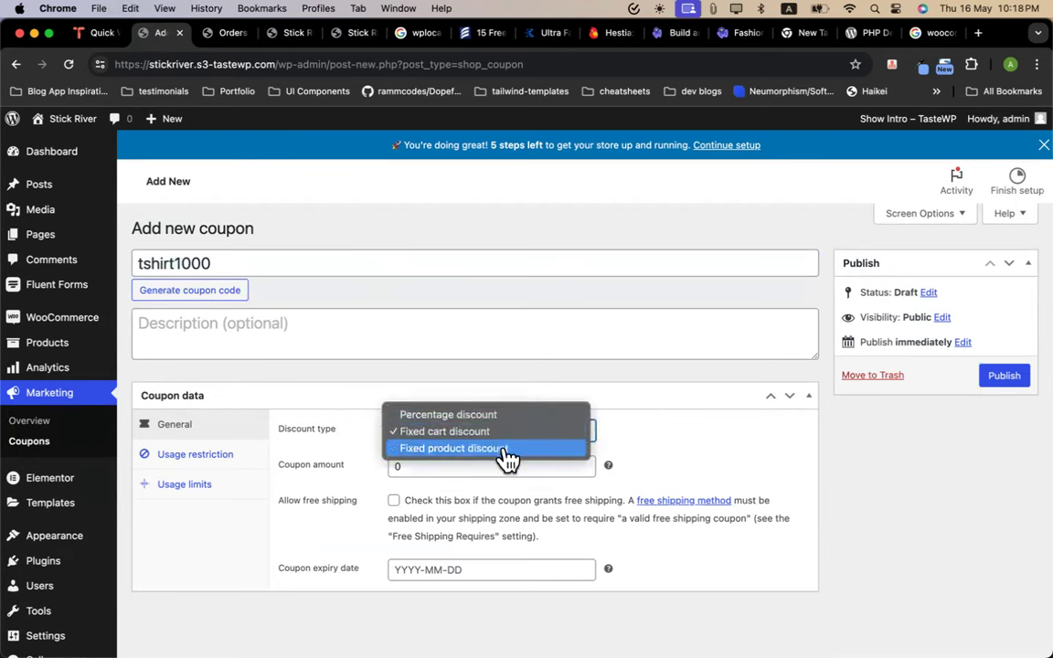
click(474, 417)
click(393, 467)
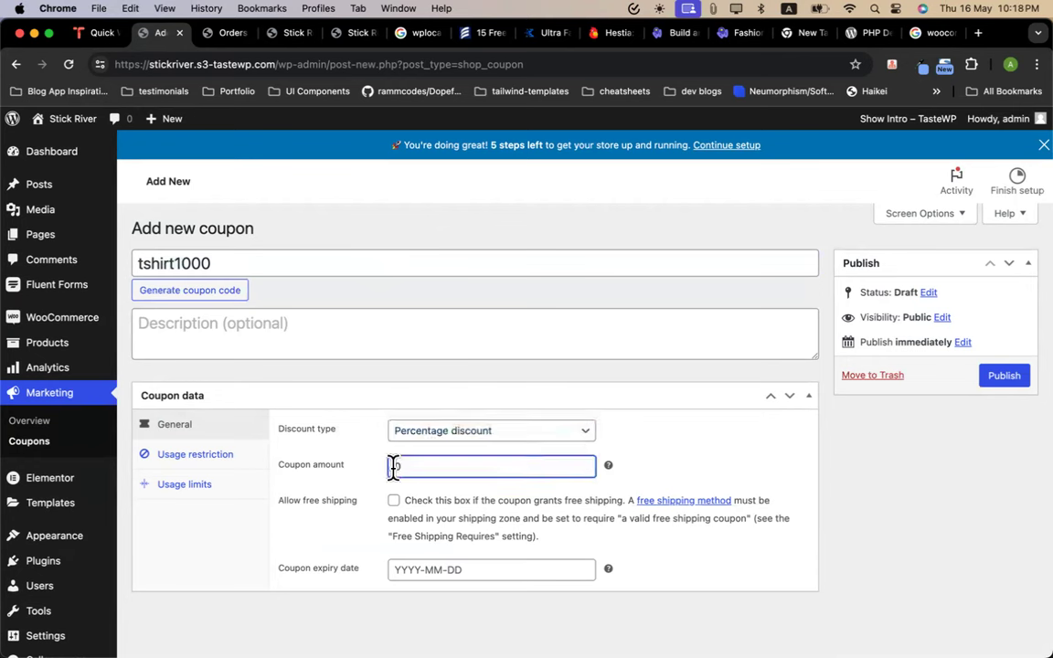
text(40)
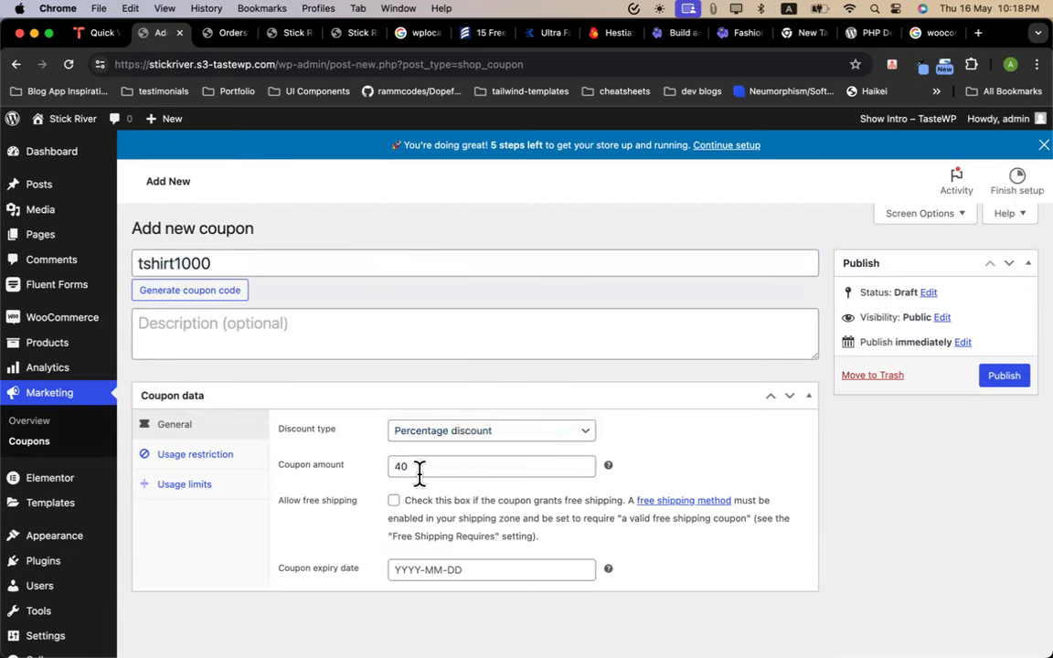
key(BackSpace)
key(BackSpace)
text(10)
click(665, 439)
Publish the tshirt1000 coupon and switch back to the browser window
click(996, 375)
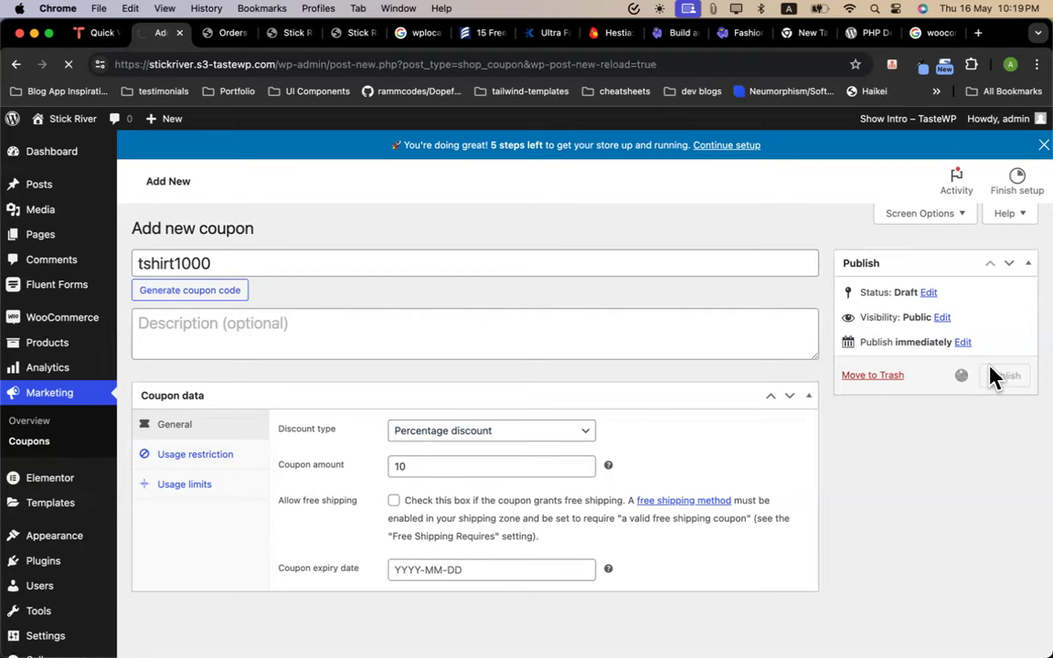
scroll(473, 278, down, 1)
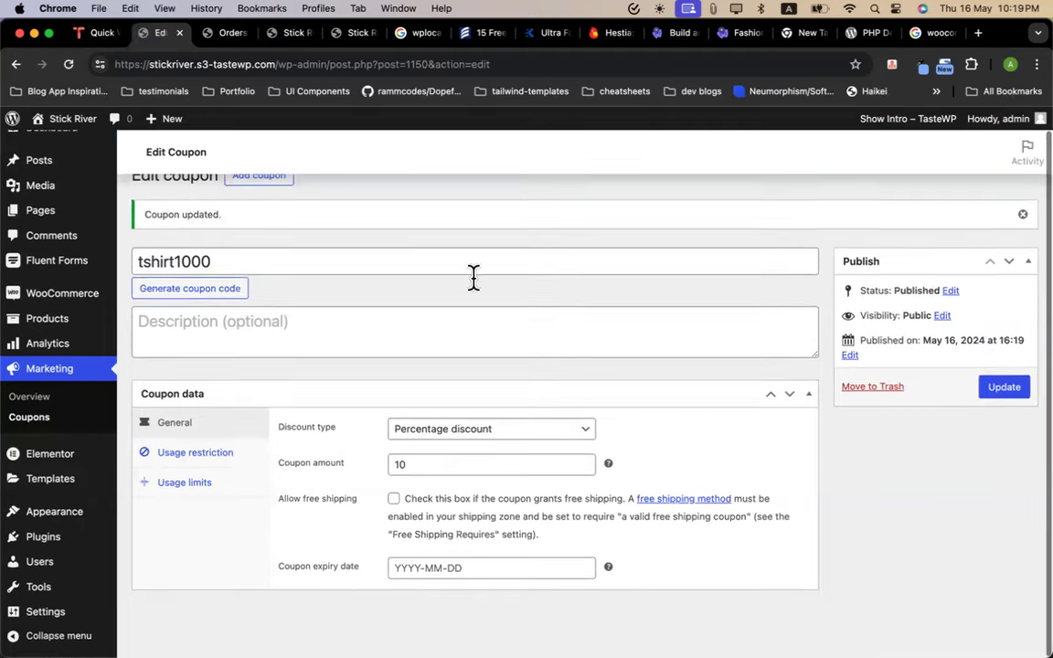
key(ctrl+Up)
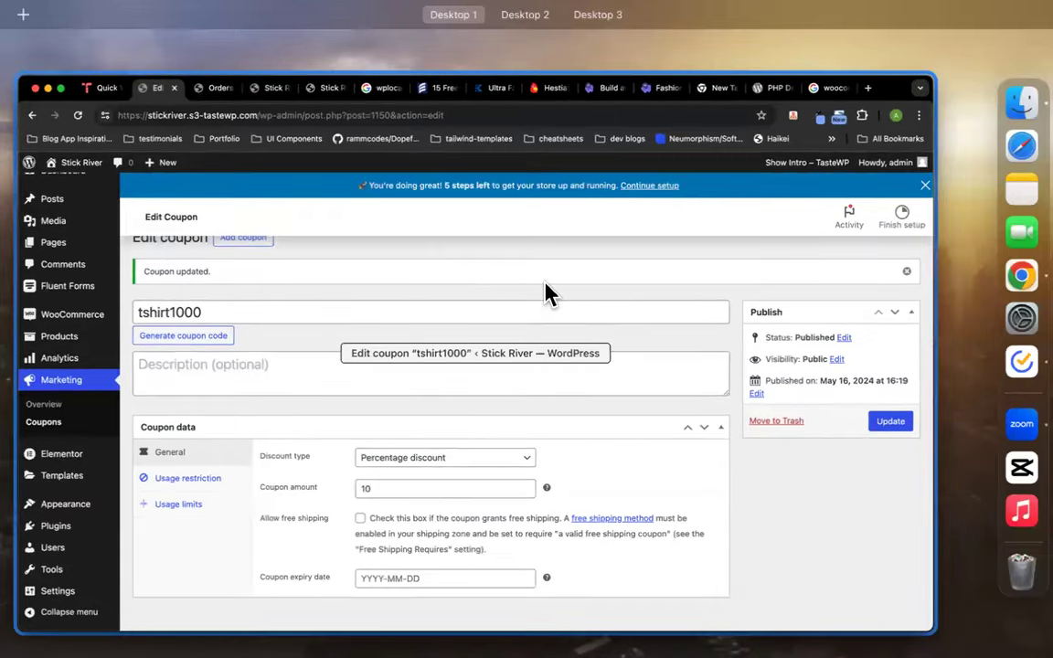
click(545, 285)
key(ctrl+Up)
Add T-Shirt Two to the cart on the Stick River storefront and open the cart
click(464, 395)
click(352, 34)
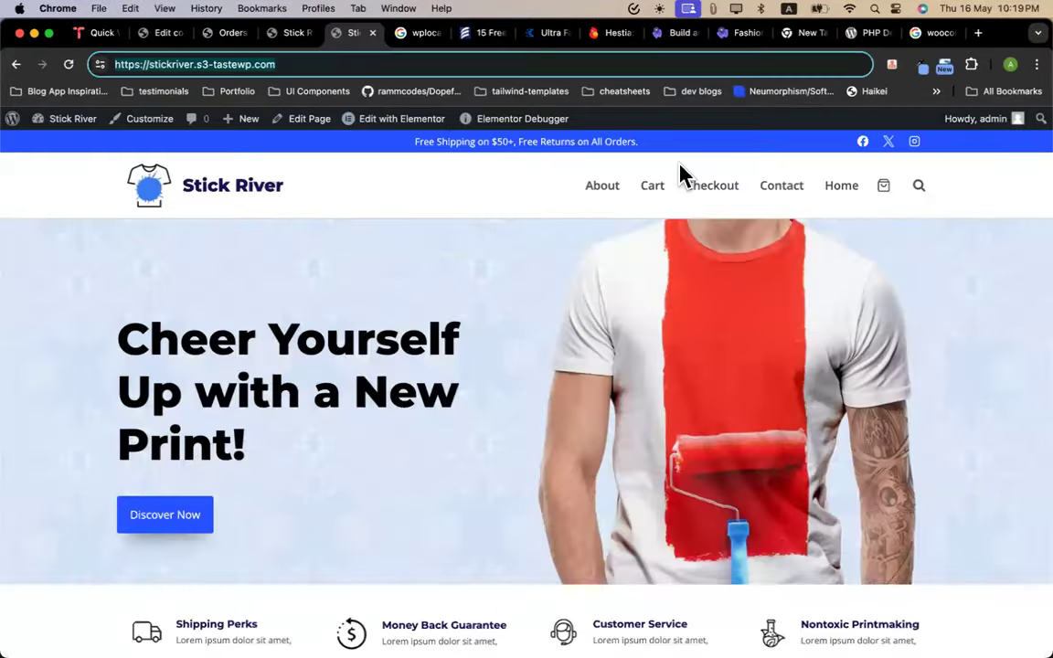
scroll(388, 404, down, 15)
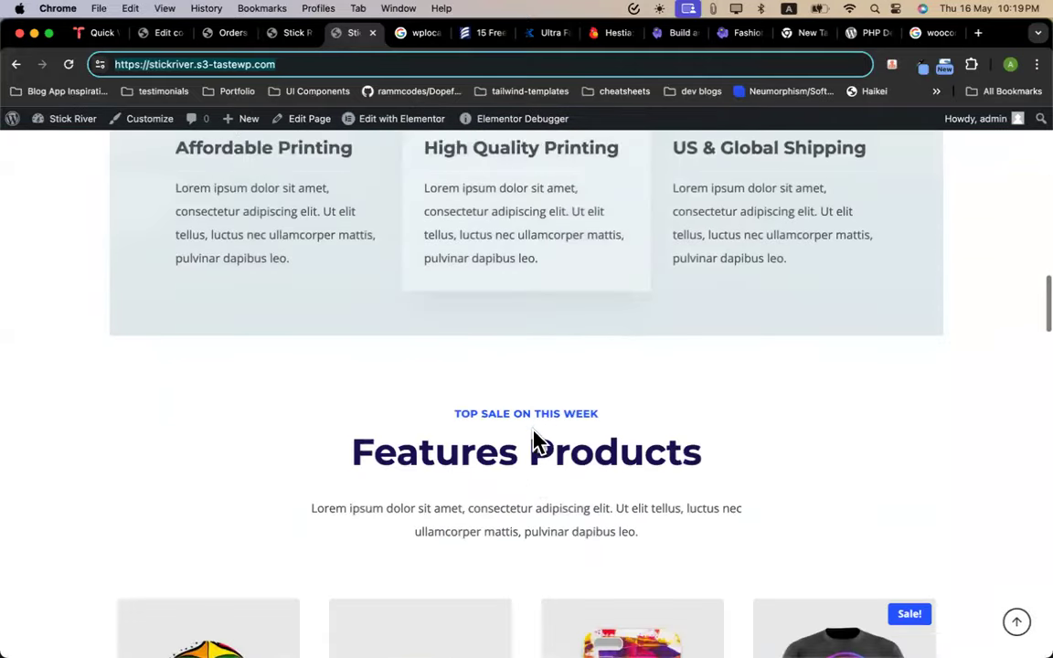
scroll(534, 438, down, 8)
mouse_move(601, 540)
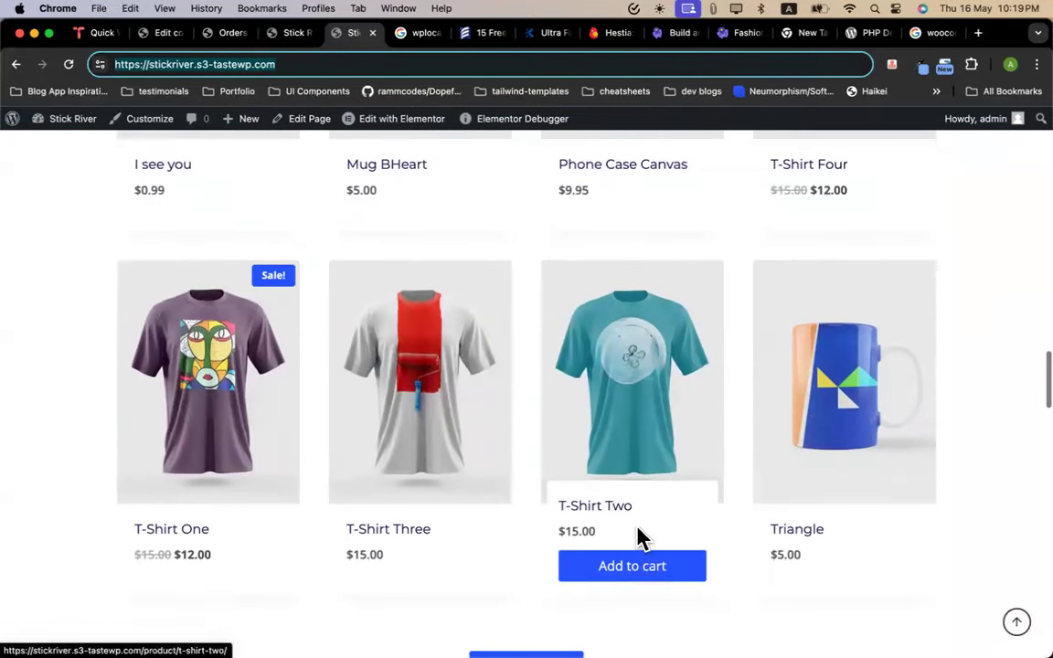
click(647, 568)
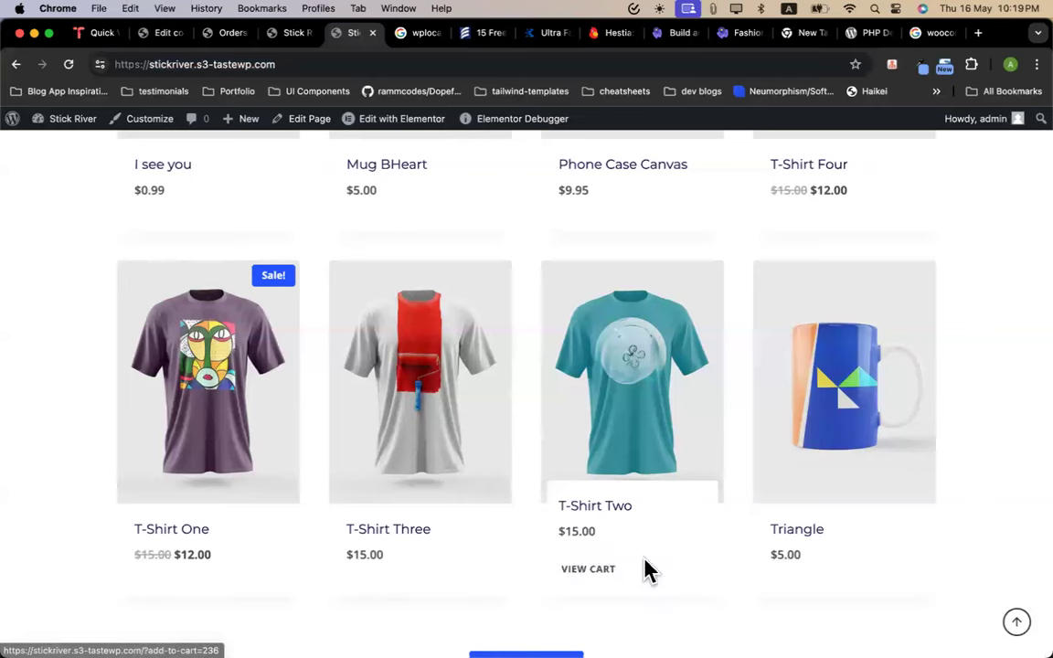
click(596, 579)
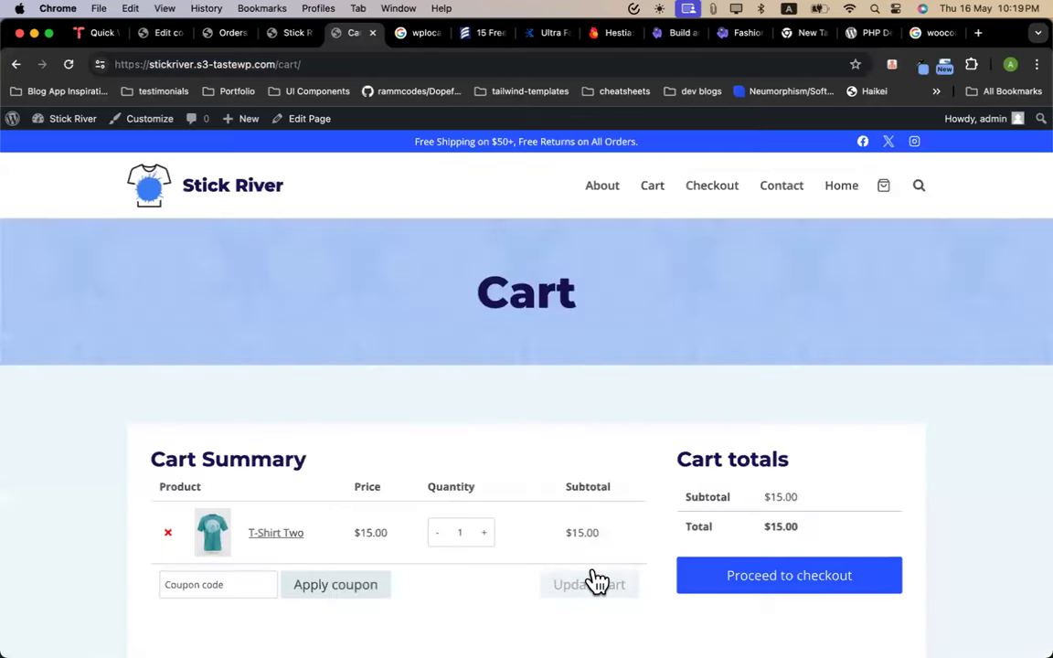
Apply coupon code tshirt1000 to the cart, bringing the total to $13.50
scroll(342, 434, down, 1)
scroll(345, 433, down, 3)
click(235, 354)
key(super+v)
click(329, 364)
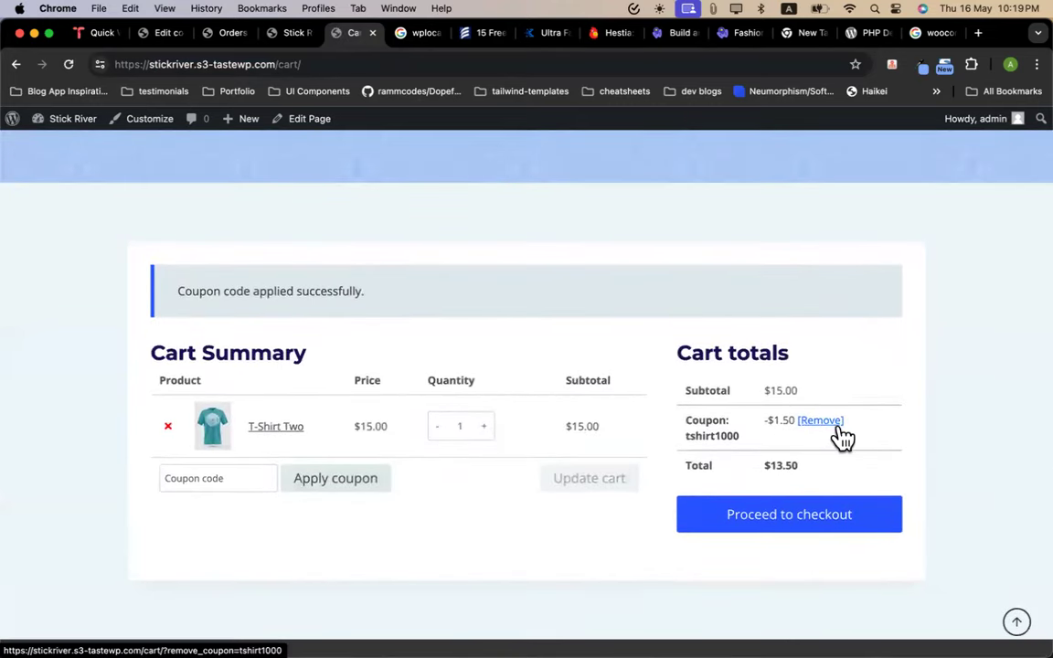
Change the tshirt1000 coupon to a Fixed cart discount with amount 5
click(158, 35)
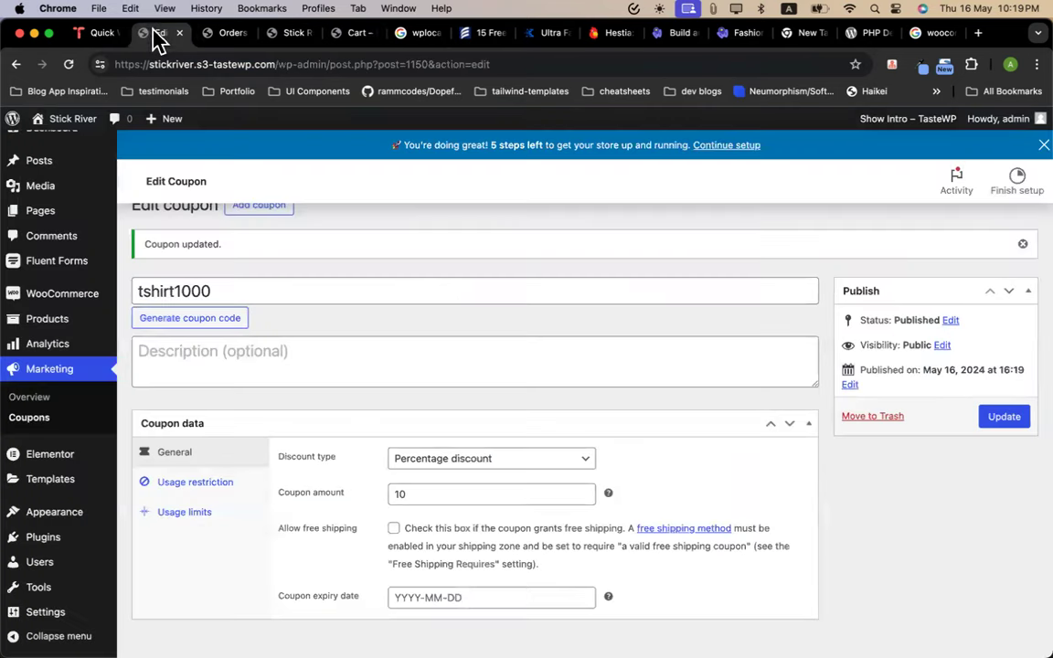
double_click(435, 494)
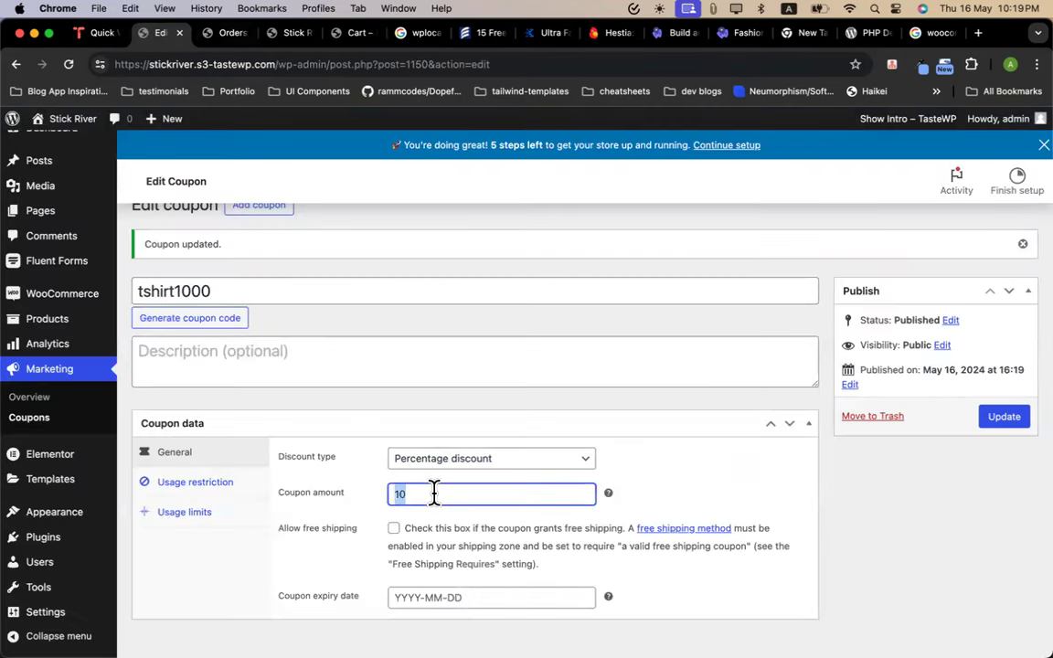
click(466, 461)
click(470, 462)
click(475, 476)
click(415, 494)
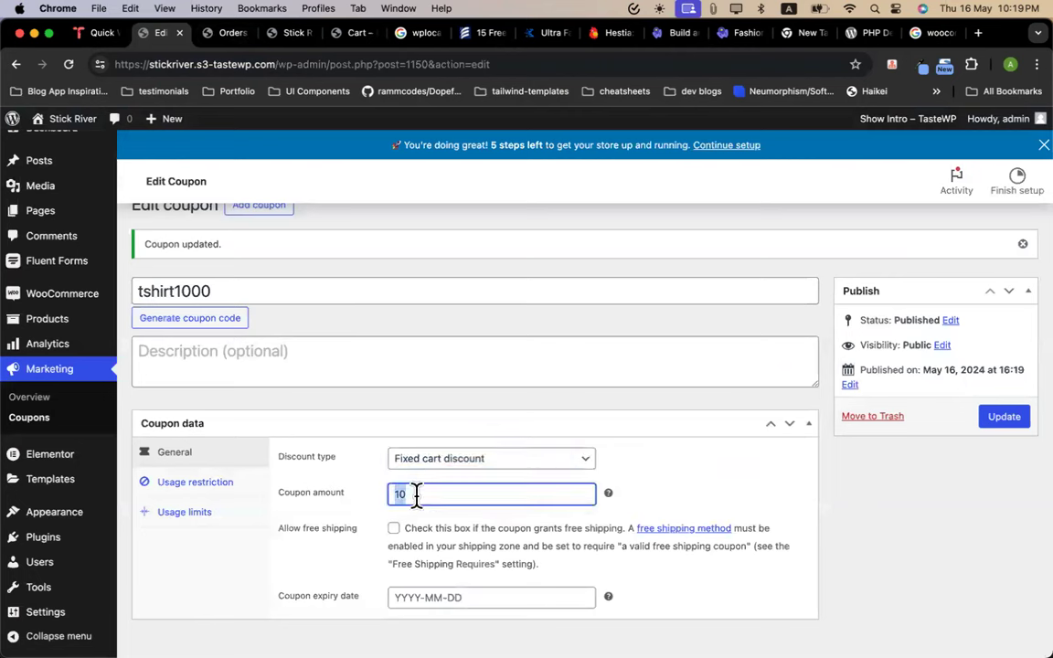
text(3)
key(Up)
click(660, 484)
Update the coupon and reload the WooCommerce Orders list
click(1005, 418)
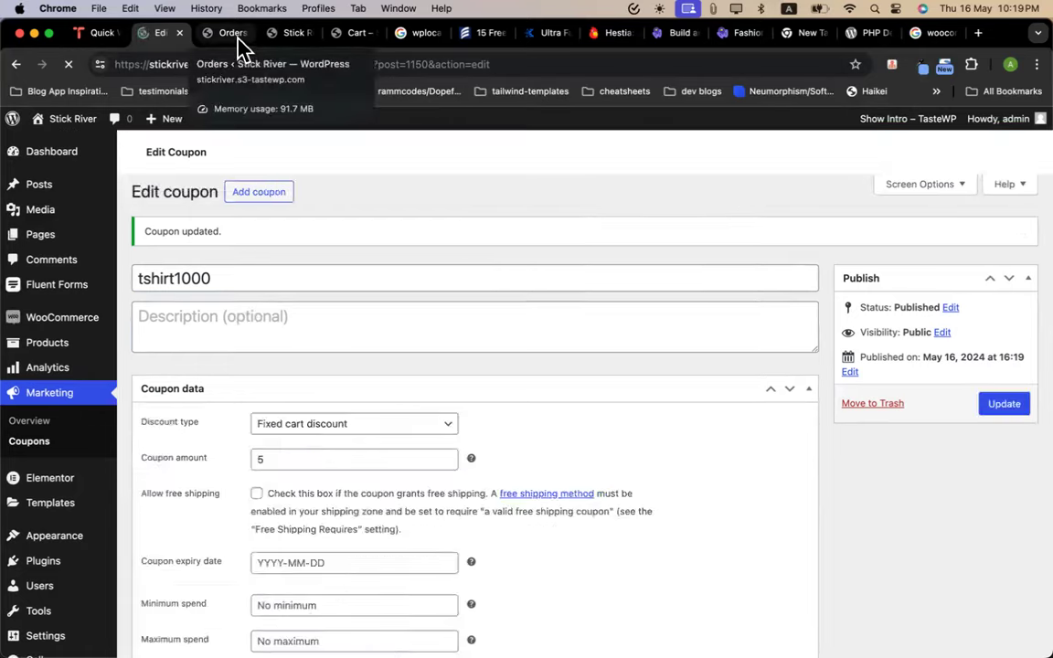
click(233, 34)
click(65, 64)
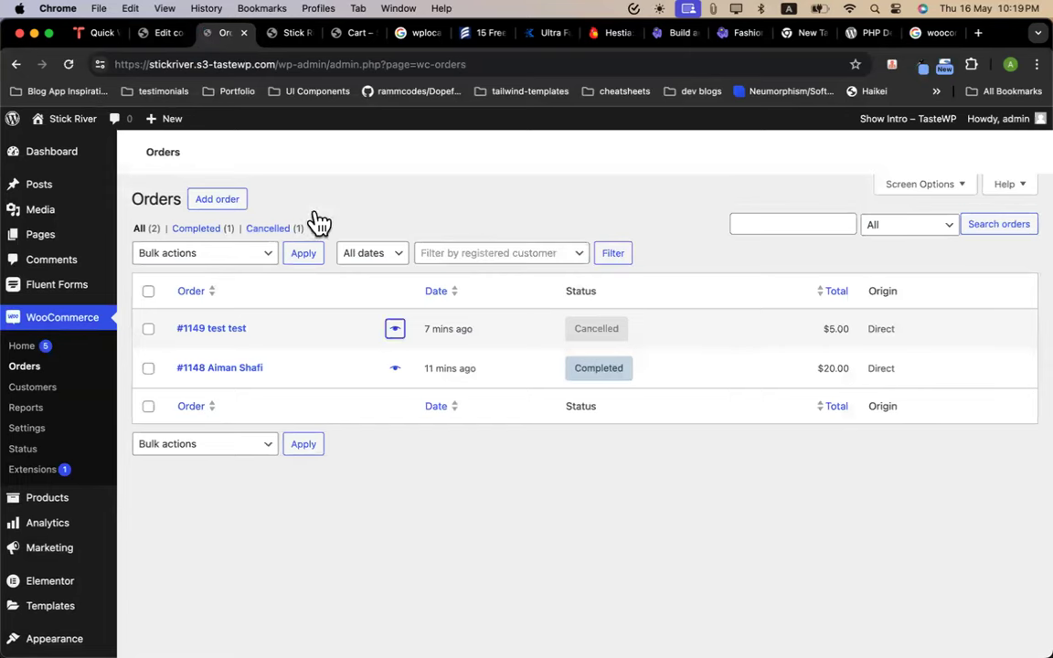
Reload the storefront cart, confirming tshirt1000 now takes $5.00 off for a $10.00 total
click(290, 33)
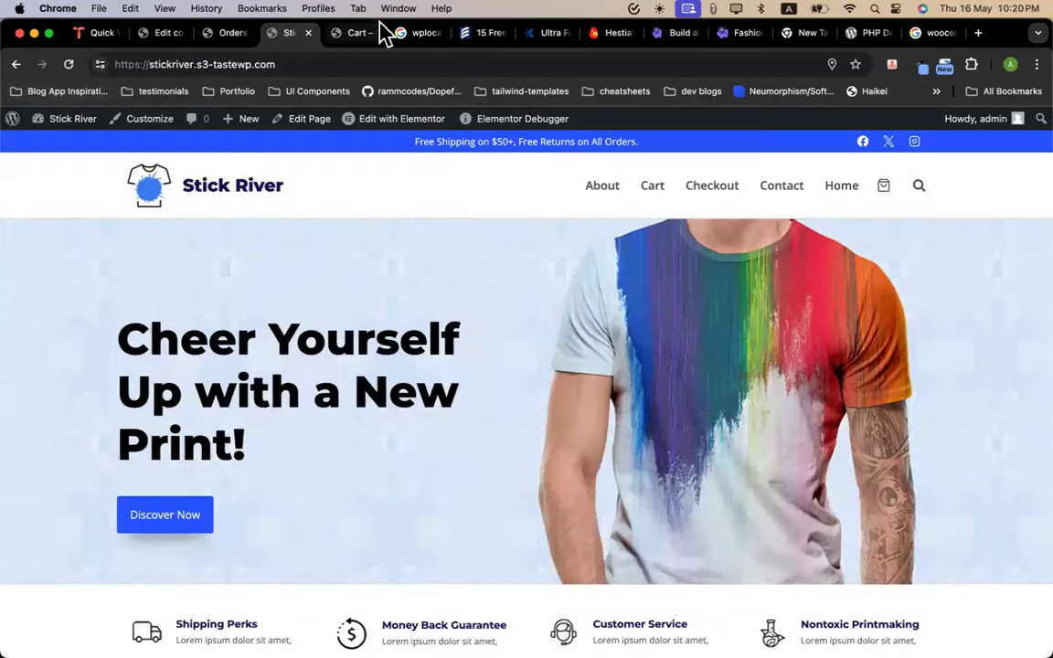
click(354, 34)
click(68, 65)
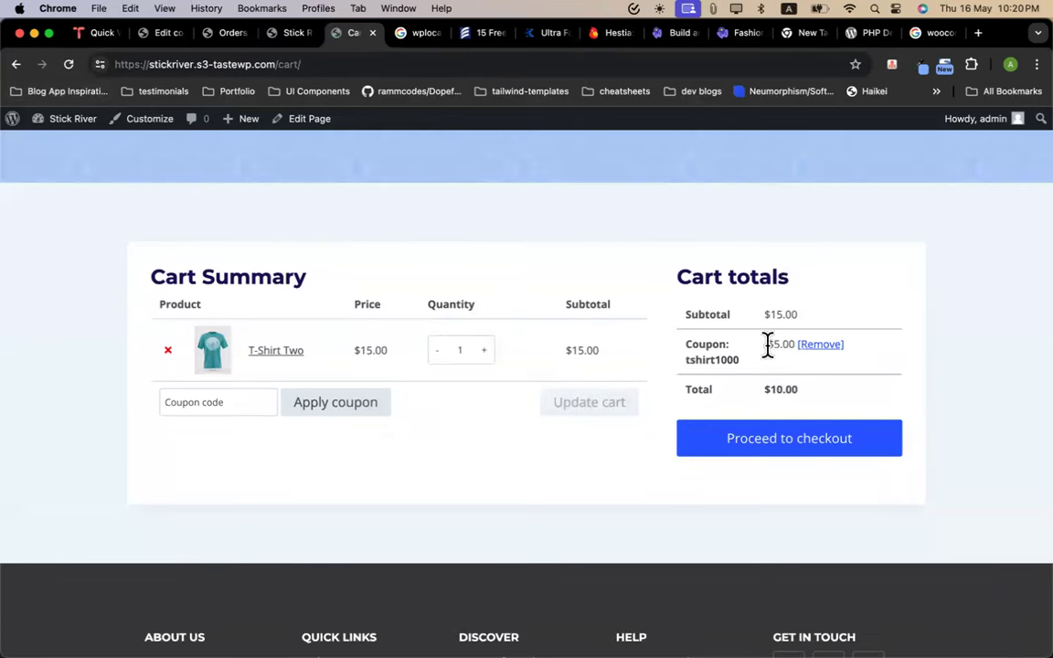
drag(759, 352, 792, 350)
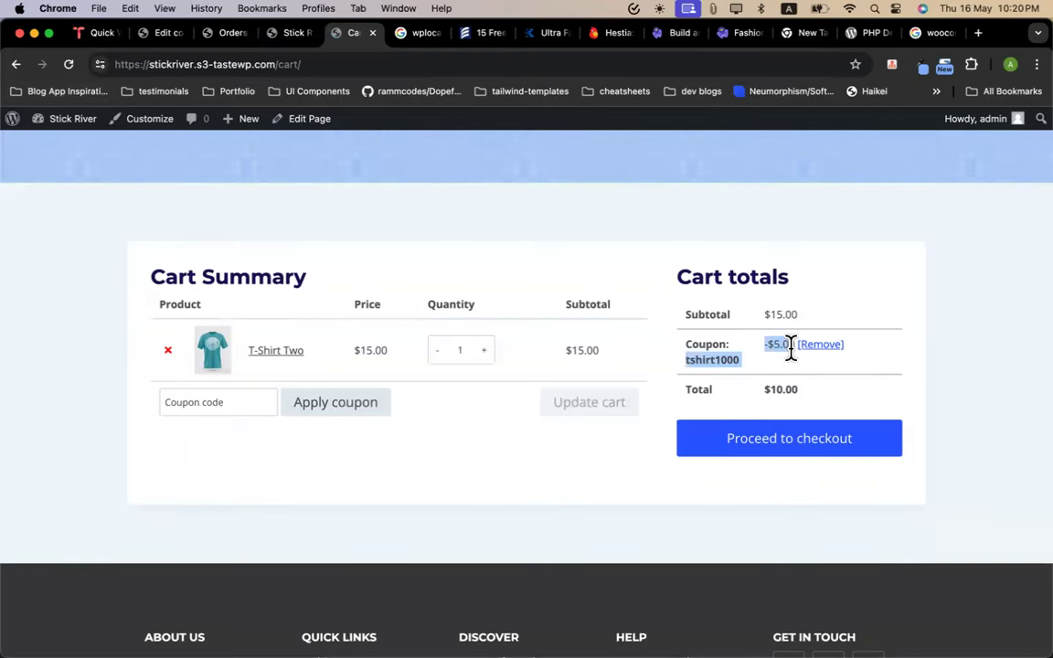
click(164, 35)
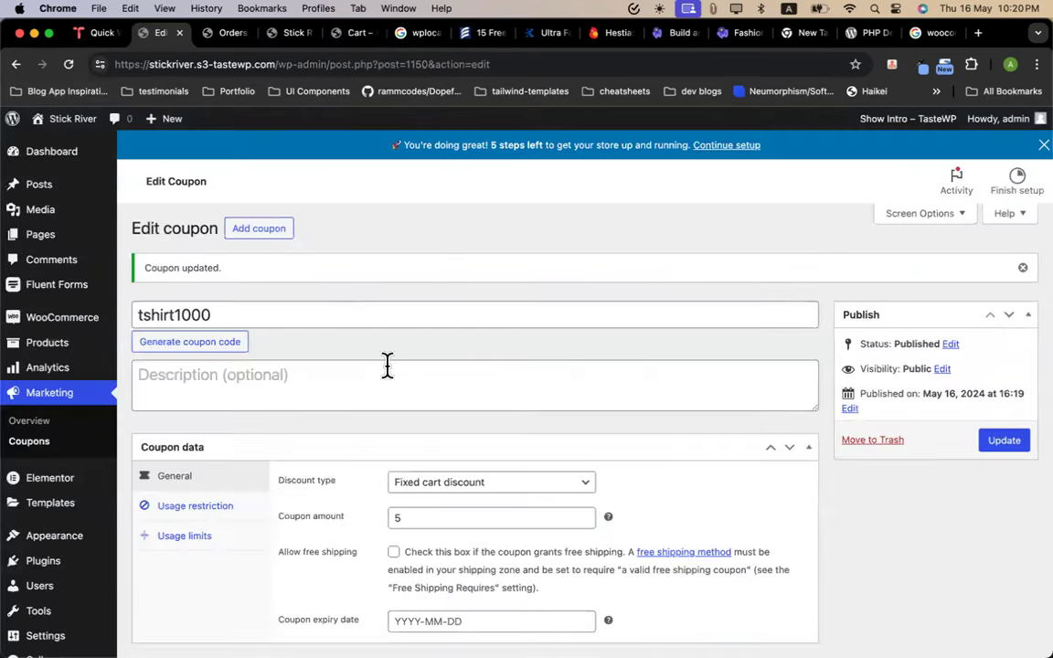
Set the tshirt1000 coupon's discount type from Fixed cart to Fixed product discount
scroll(414, 493, down, 1)
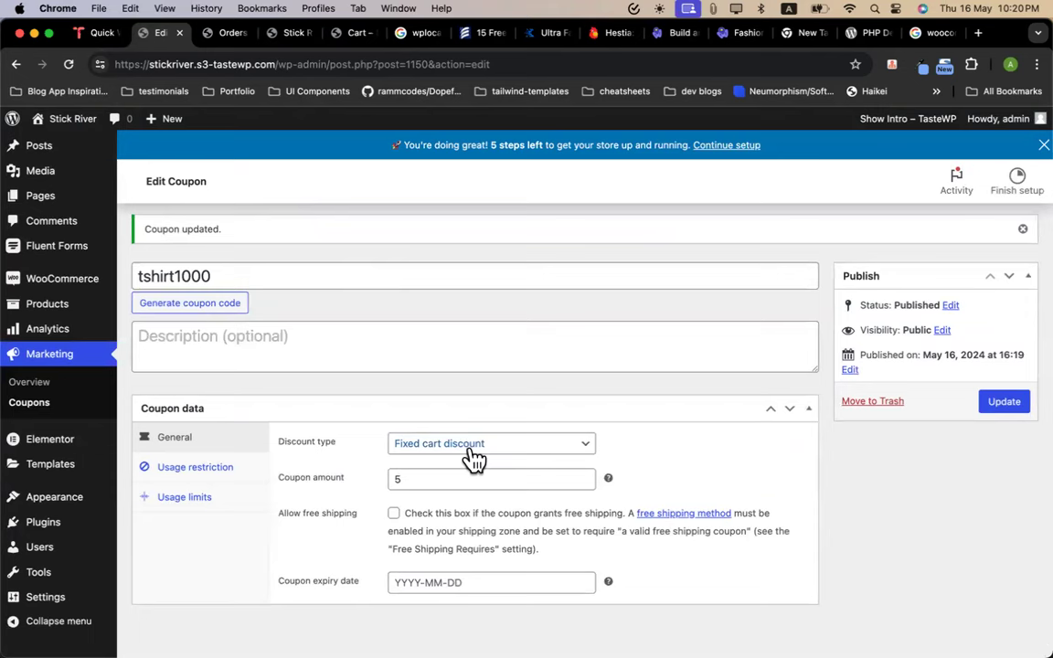
click(474, 457)
click(475, 454)
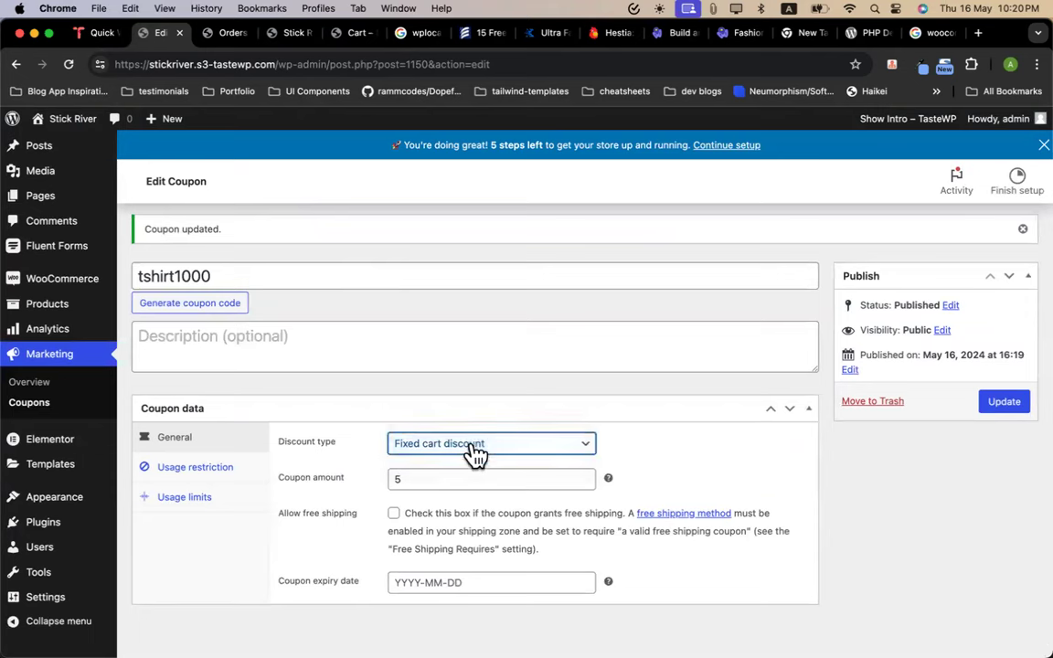
click(455, 448)
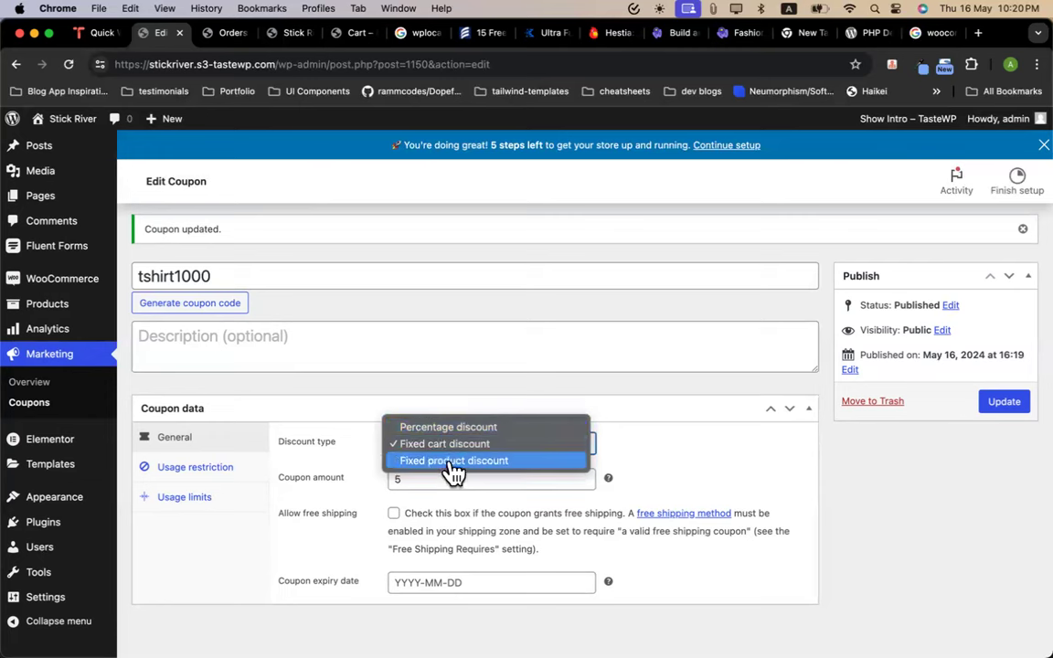
click(453, 463)
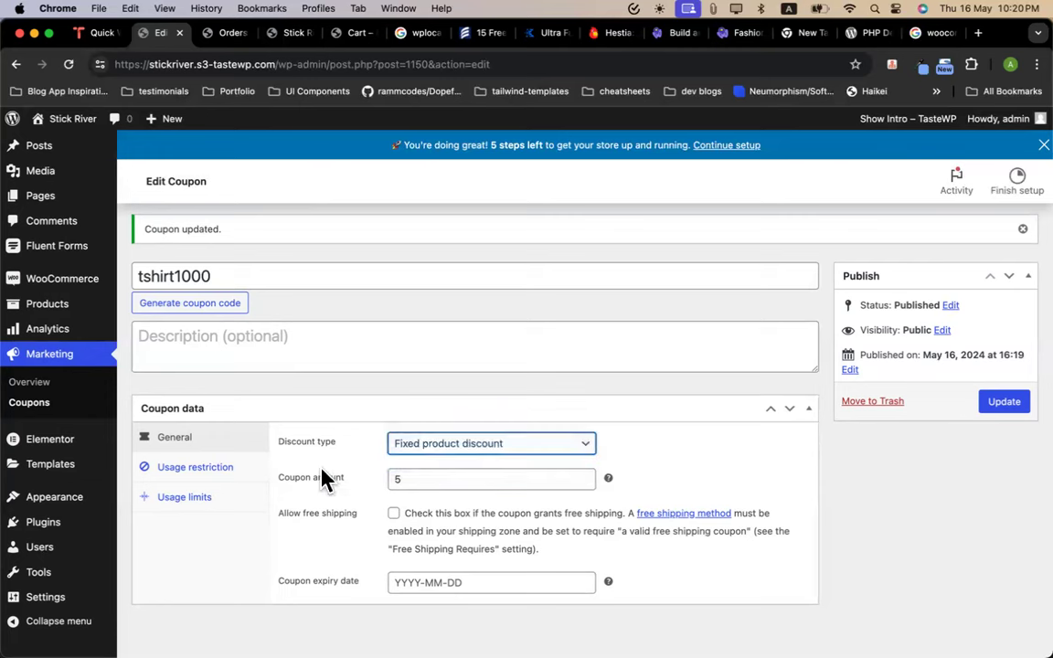
scroll(298, 477, down, 1)
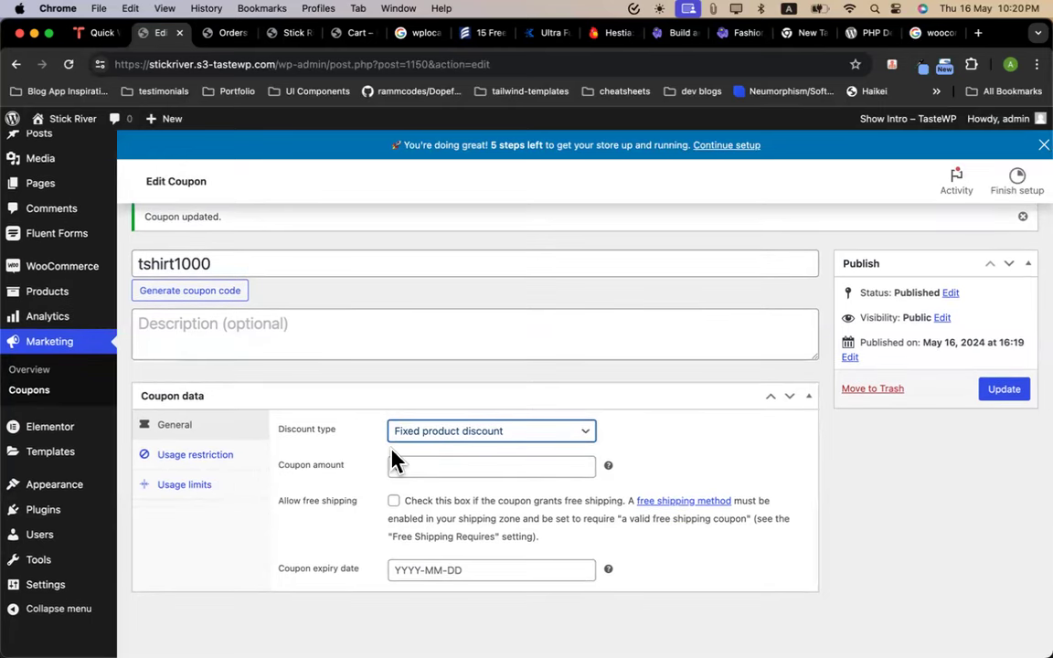
In Usage restriction, search the Products field for 'tshirt'
click(190, 457)
click(195, 483)
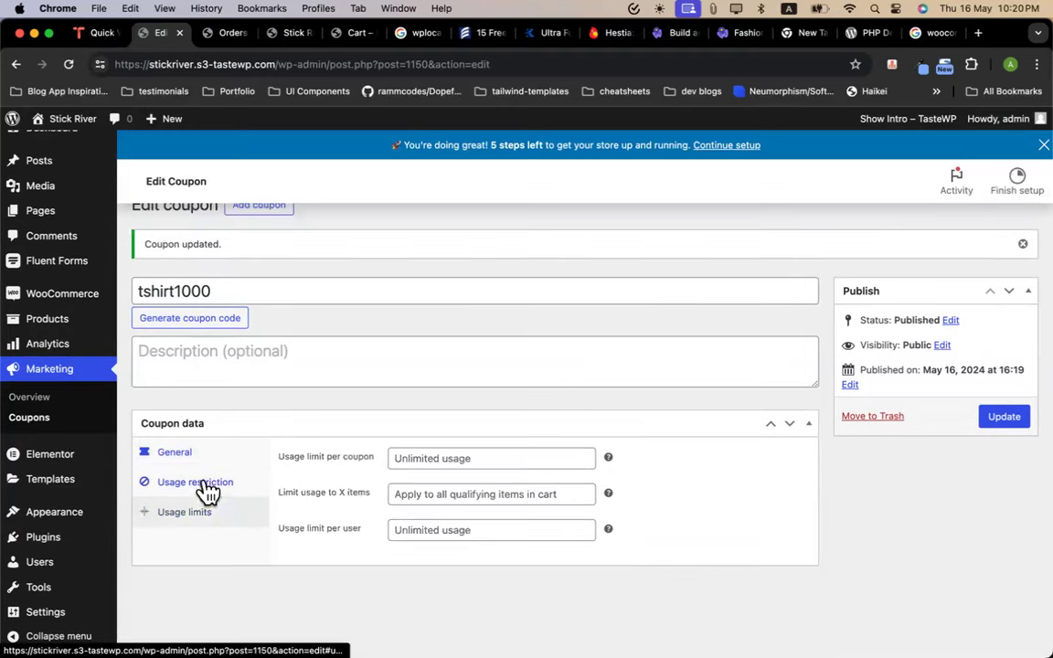
click(187, 484)
scroll(545, 480, down, 5)
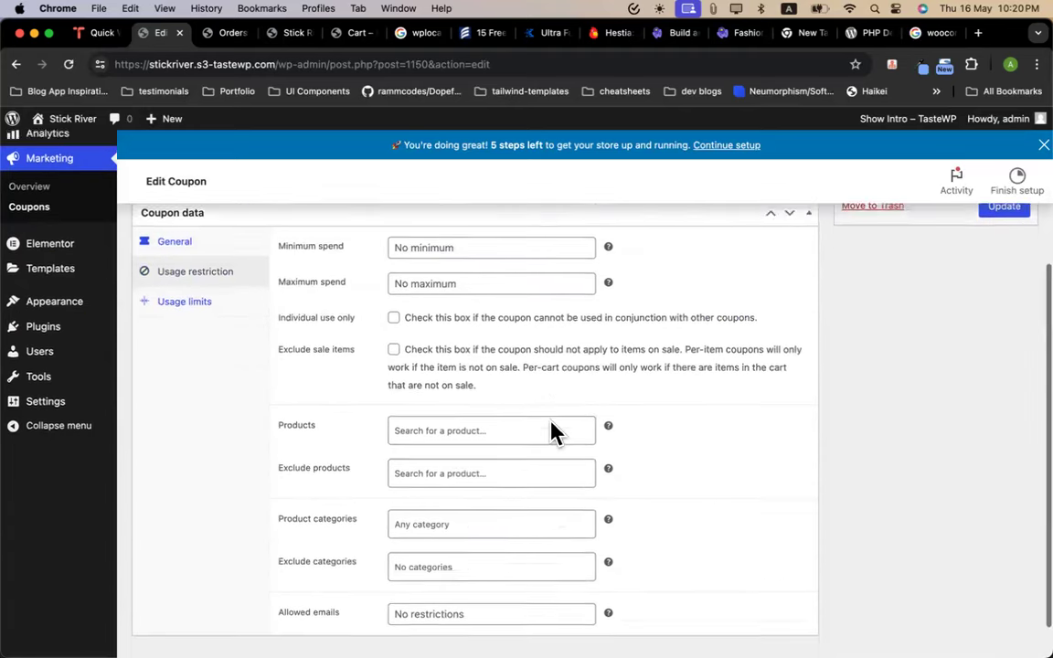
click(421, 391)
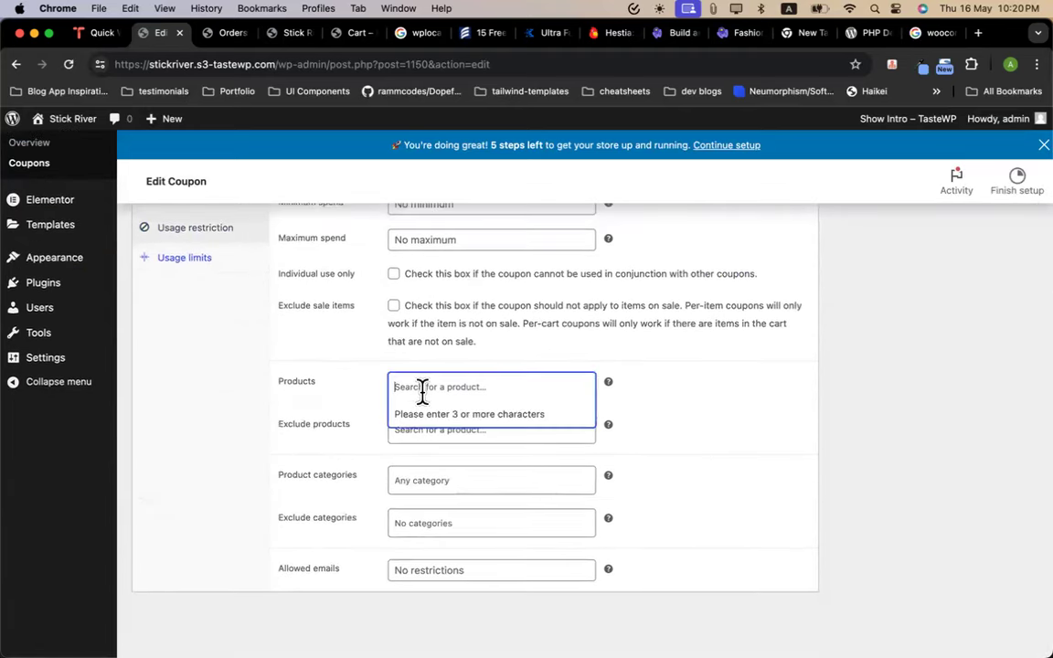
click(454, 394)
click(453, 396)
text(d)
key(BackSpace)
text(t)
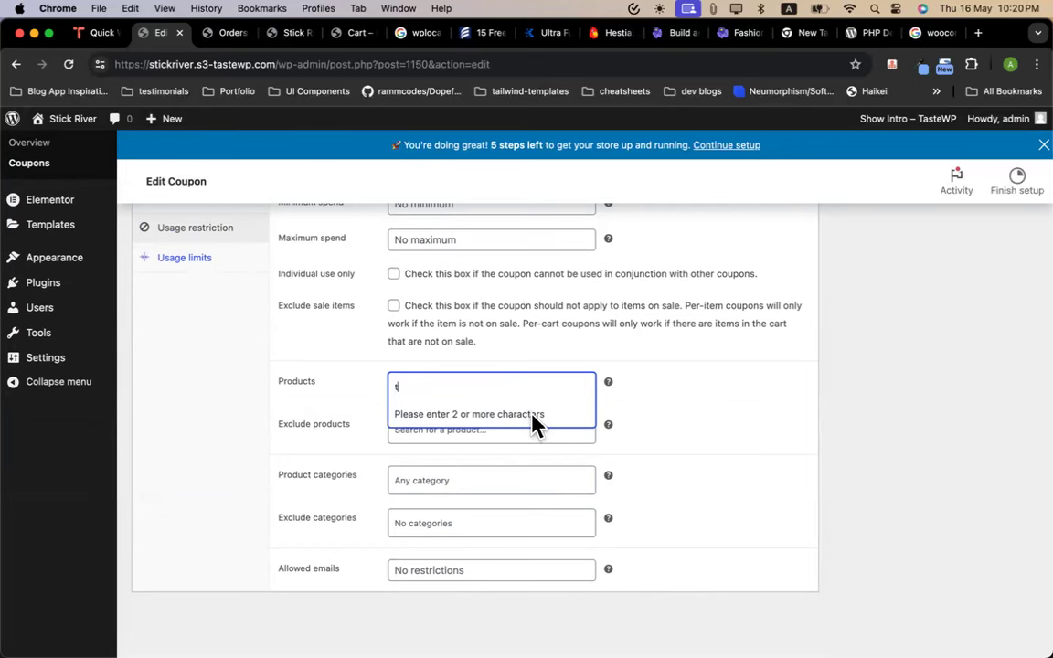
text(shirt)
Add T-Shirt One (#45) and T-Shirt Two (#236) to the coupon's allowed products
click(279, 35)
scroll(448, 468, down, 20)
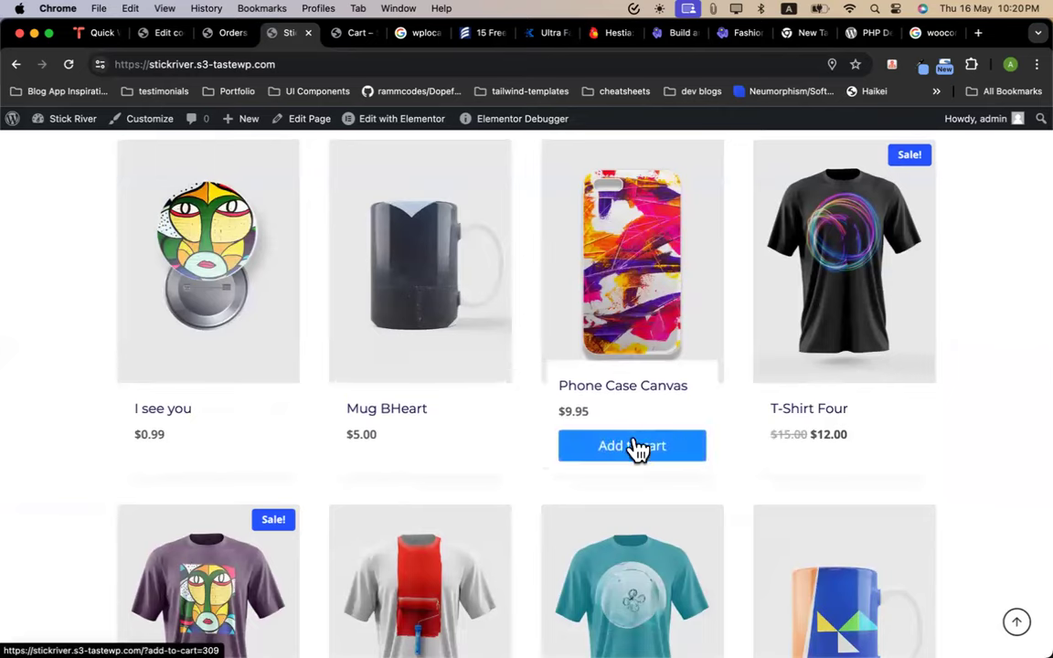
scroll(639, 444, down, 3)
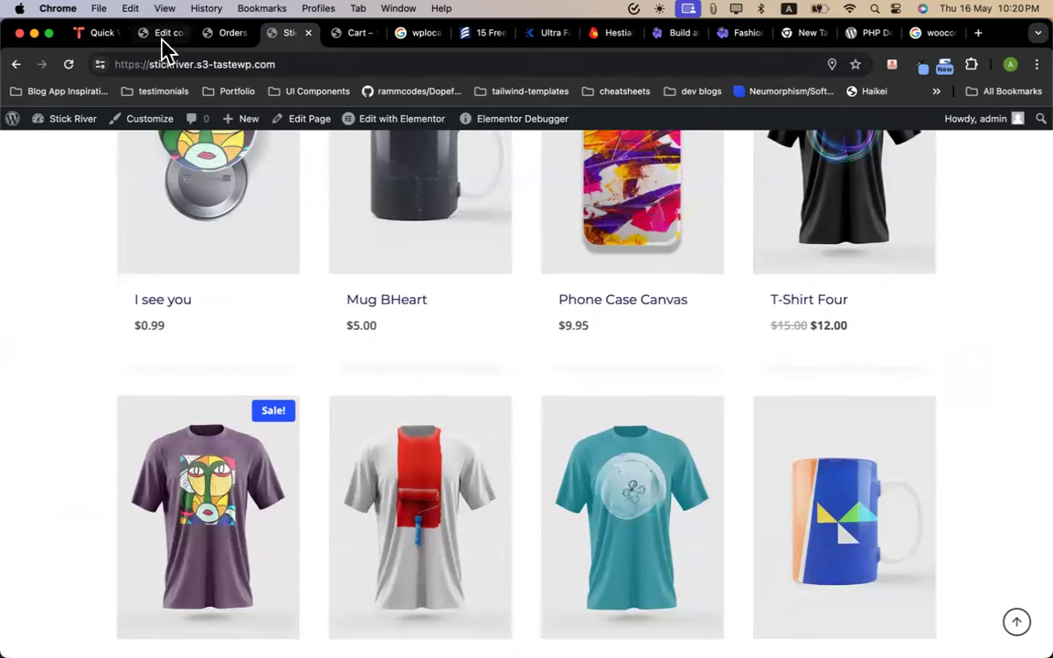
click(162, 35)
text(-shirt)
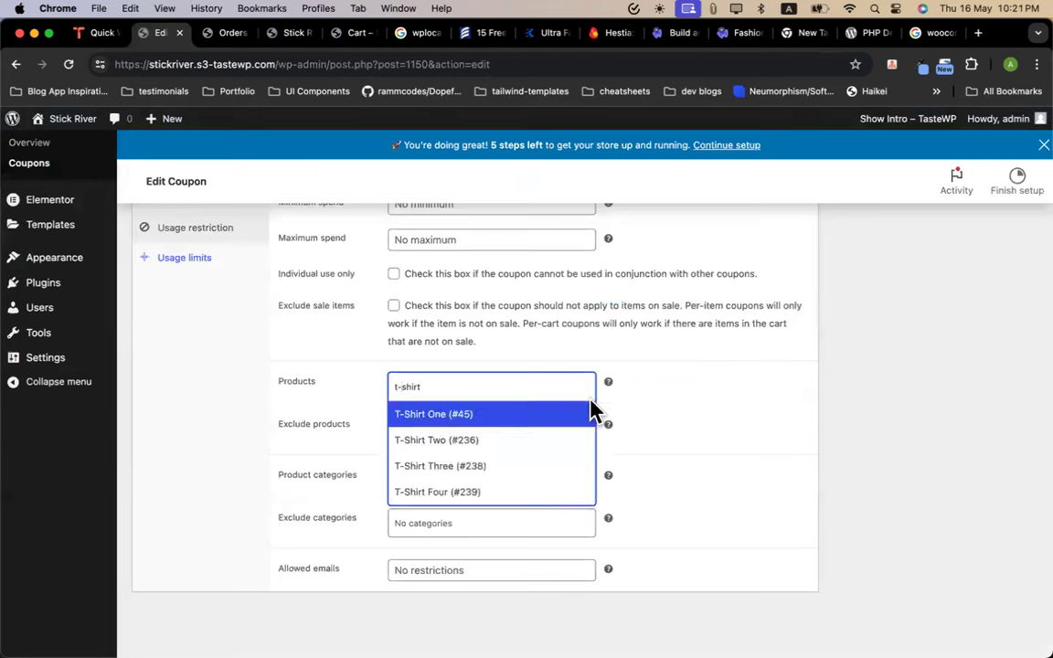
click(467, 412)
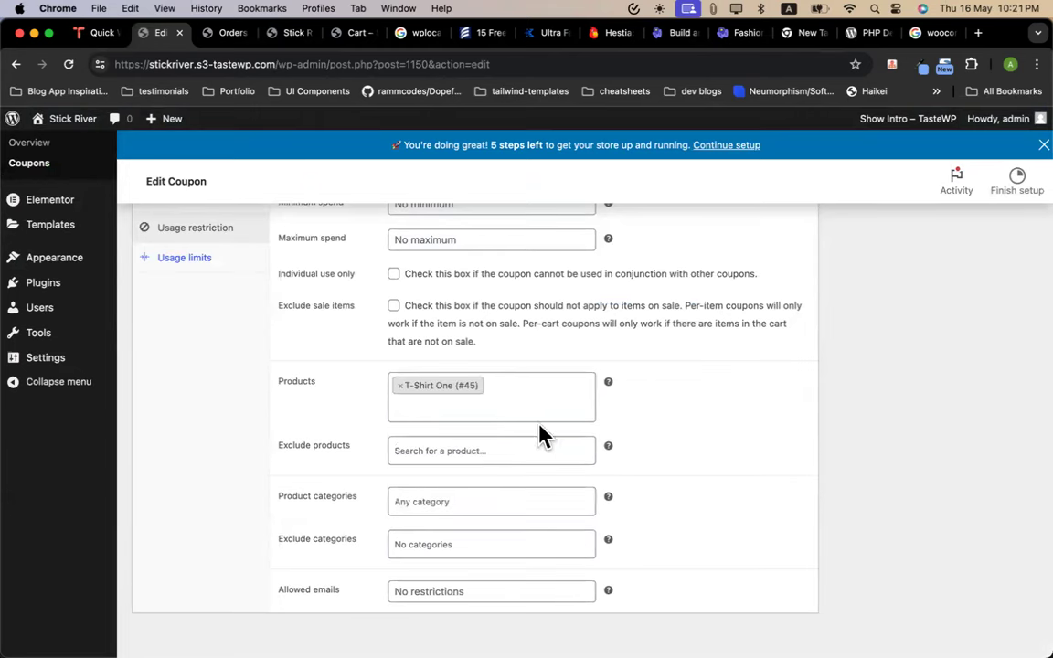
text(t-s)
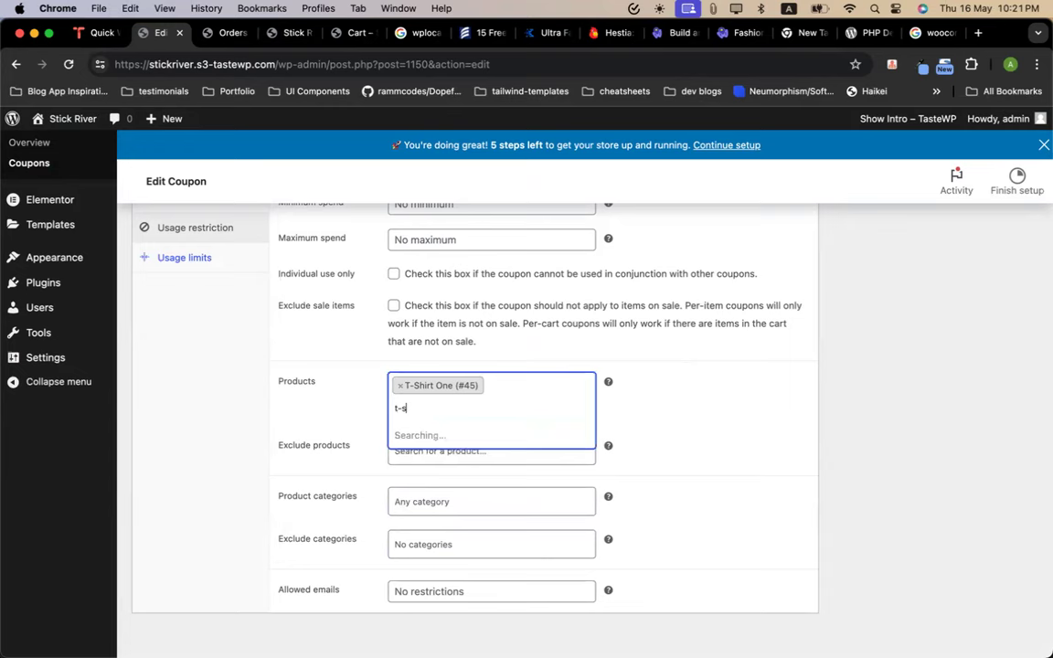
click(453, 462)
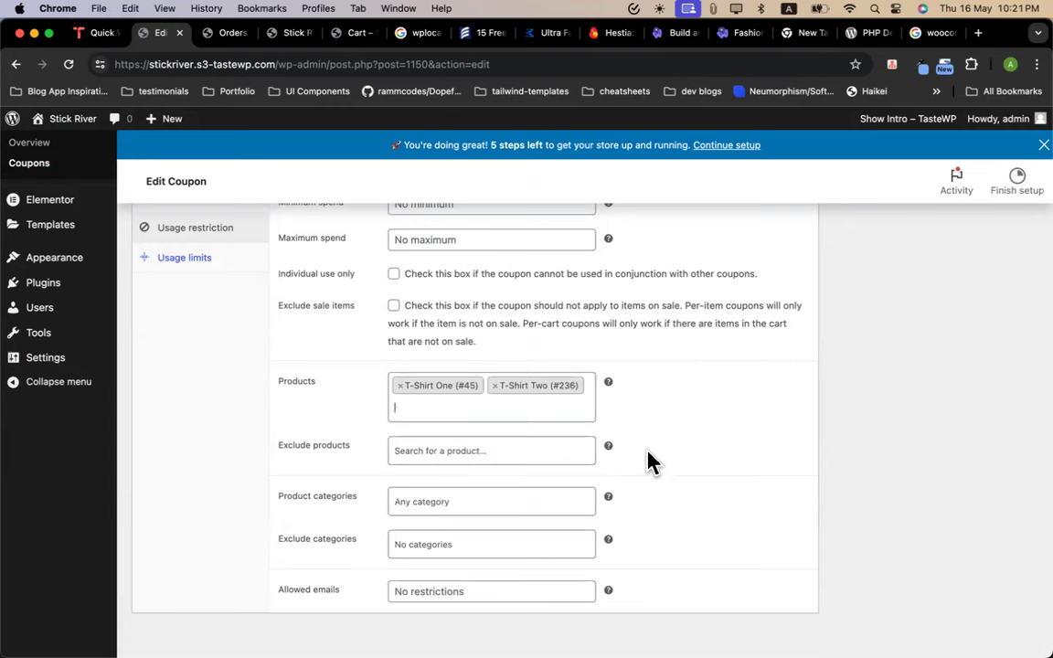
scroll(408, 378, up, 3)
scroll(206, 376, down, 3)
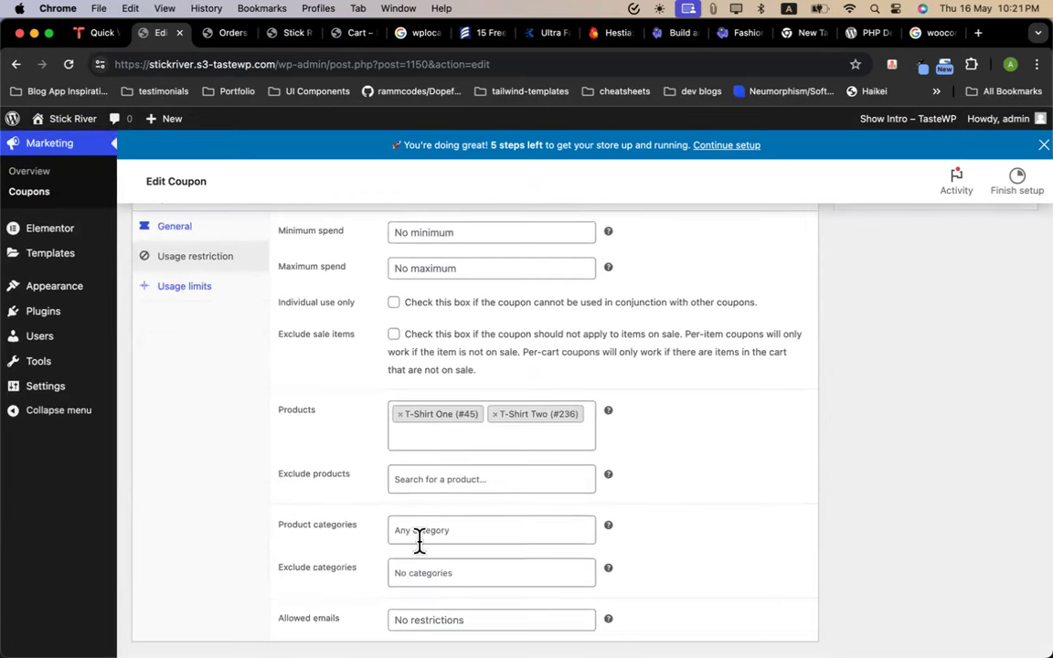
Leave Minimum spend empty, set Maximum spend to 5, and tick Individual use only
scroll(419, 539, down, 1)
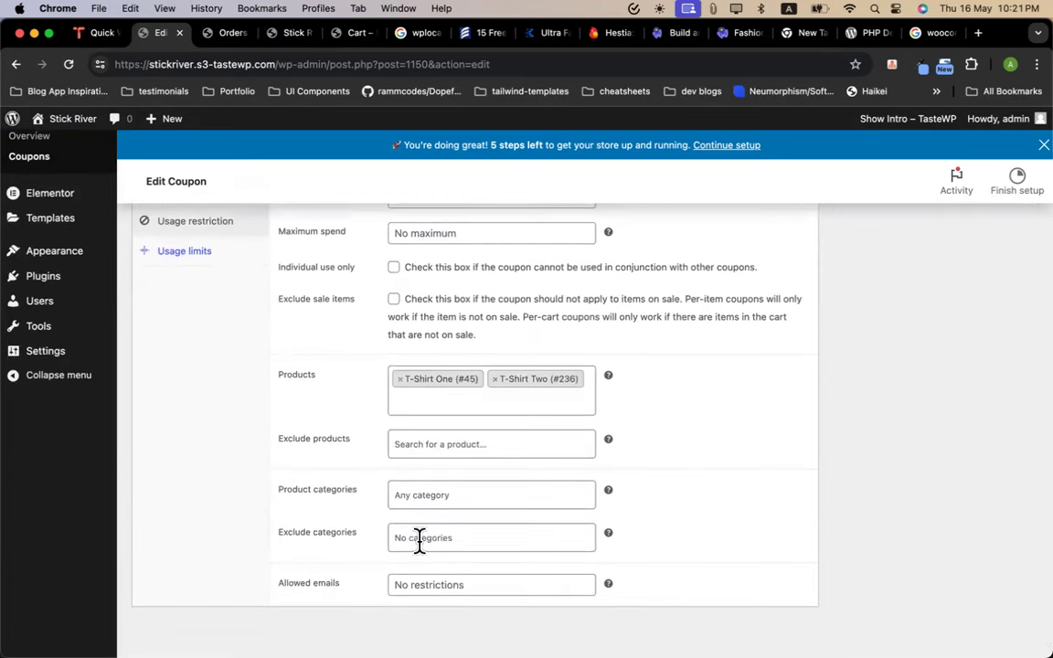
scroll(757, 479, up, 5)
click(432, 382)
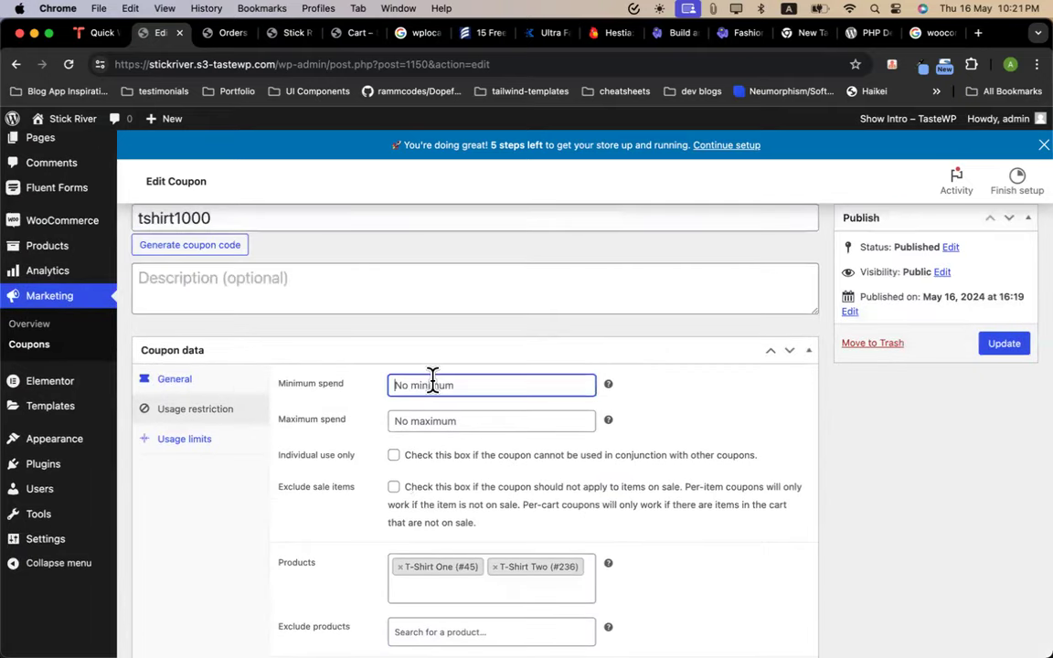
text(1)
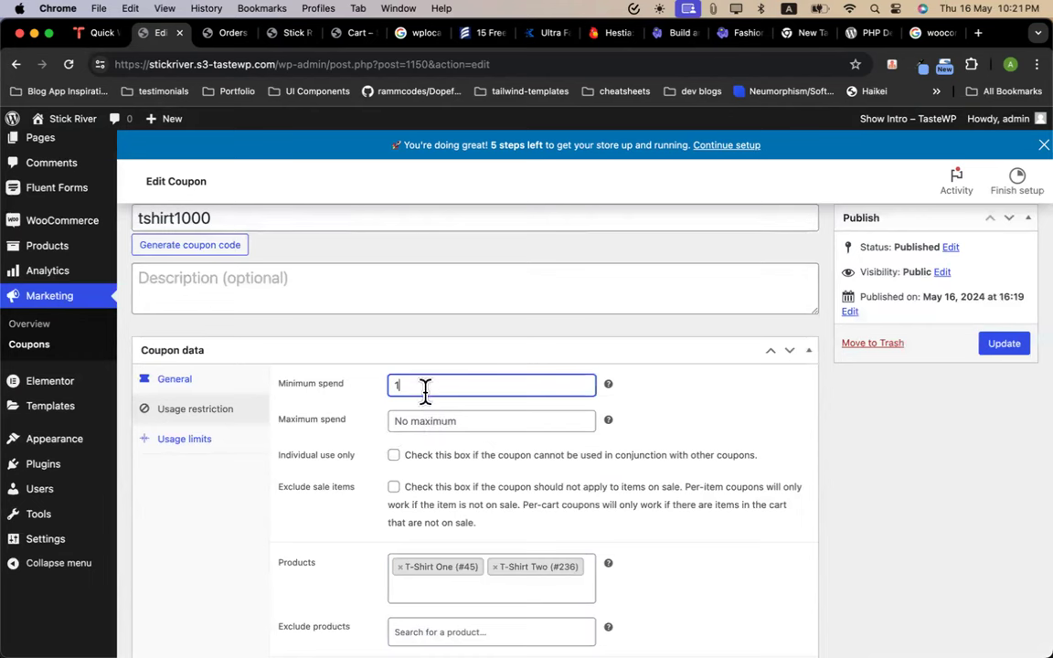
key(BackSpace)
click(429, 421)
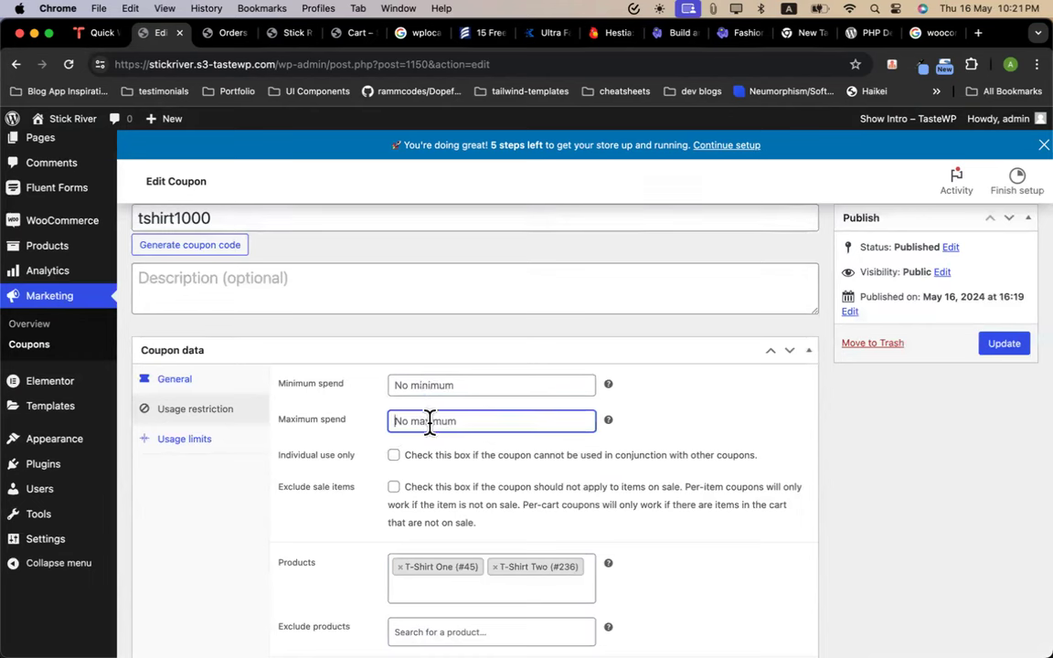
text(5)
click(696, 426)
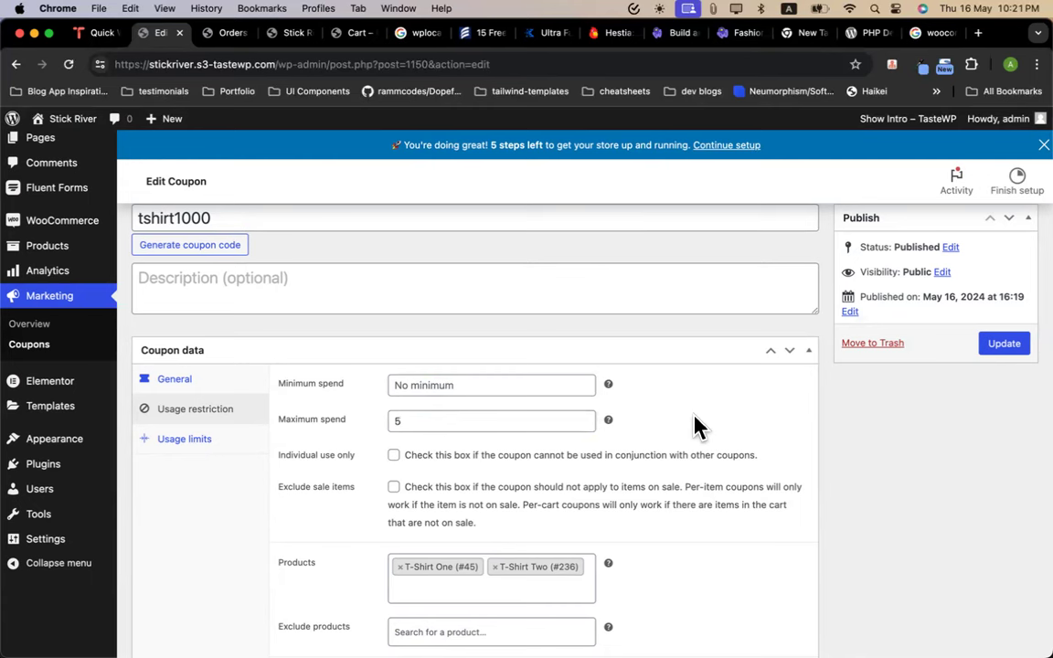
click(394, 456)
Change the coupon's maximum spend from 5 to 1
double_click(441, 416)
text(1)
click(680, 422)
click(217, 452)
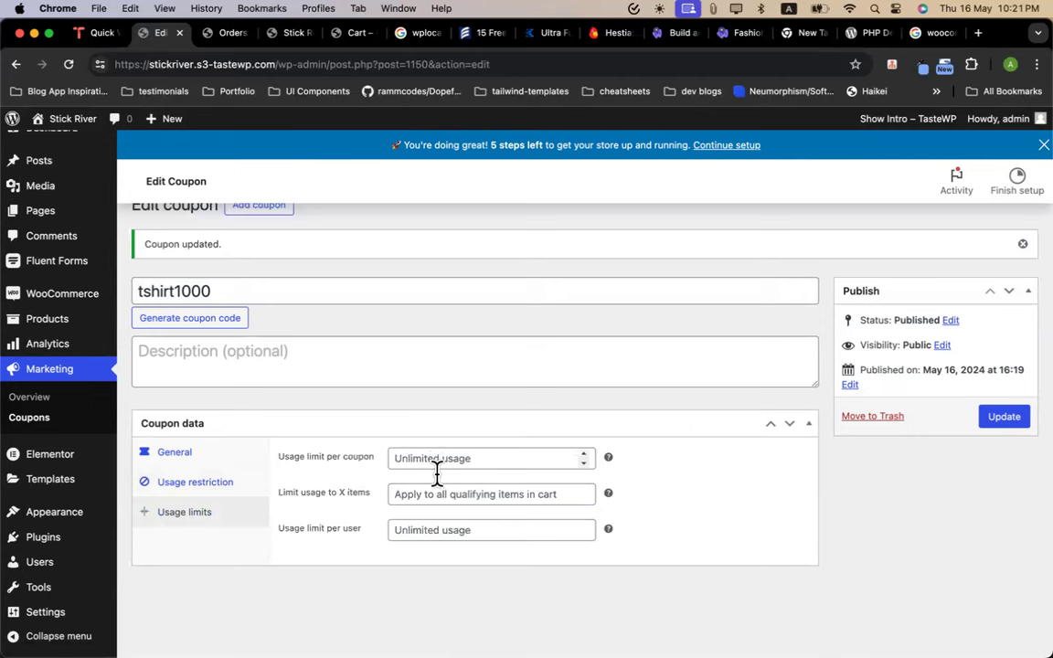
Set the usage limit per user to 1 and clear the maximum spend
click(438, 530)
text(1)
click(759, 500)
click(203, 482)
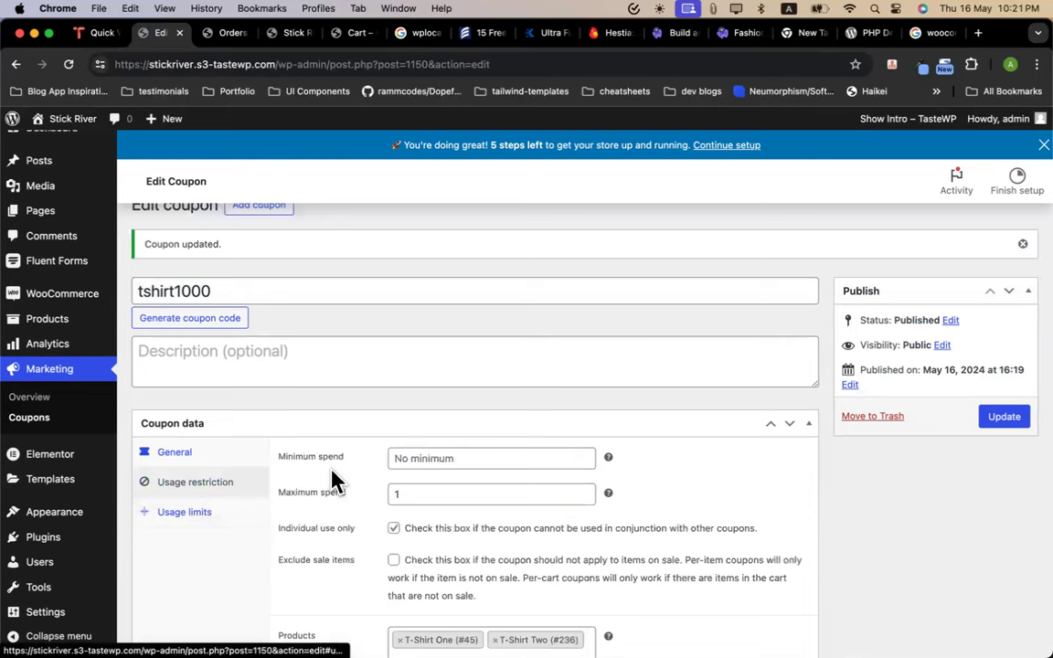
click(426, 494)
key(BackSpace)
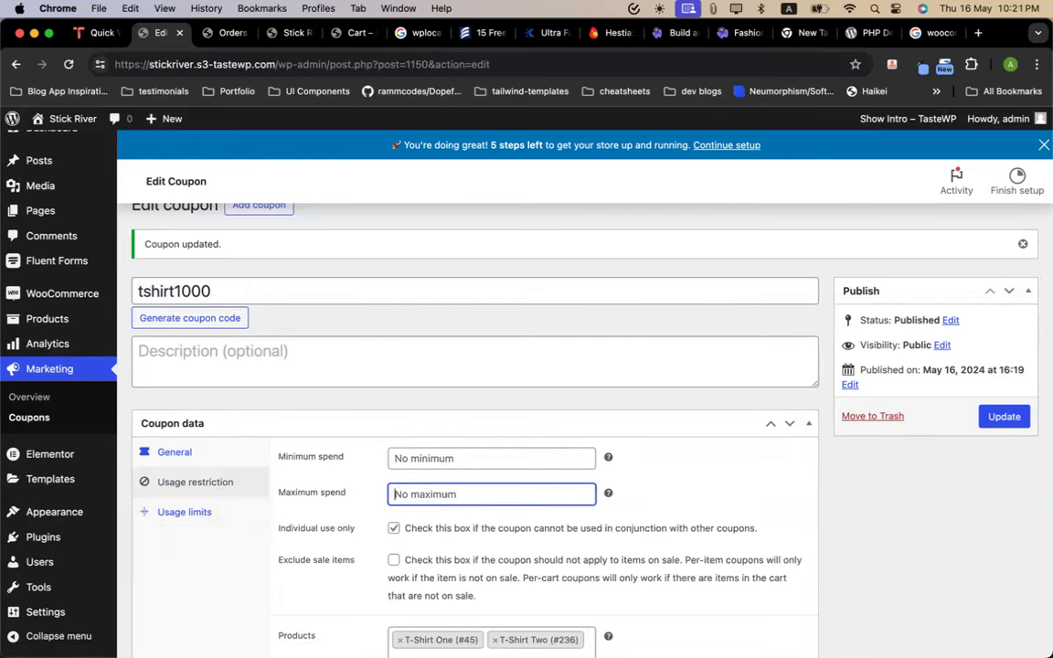
scroll(297, 521, down, 1)
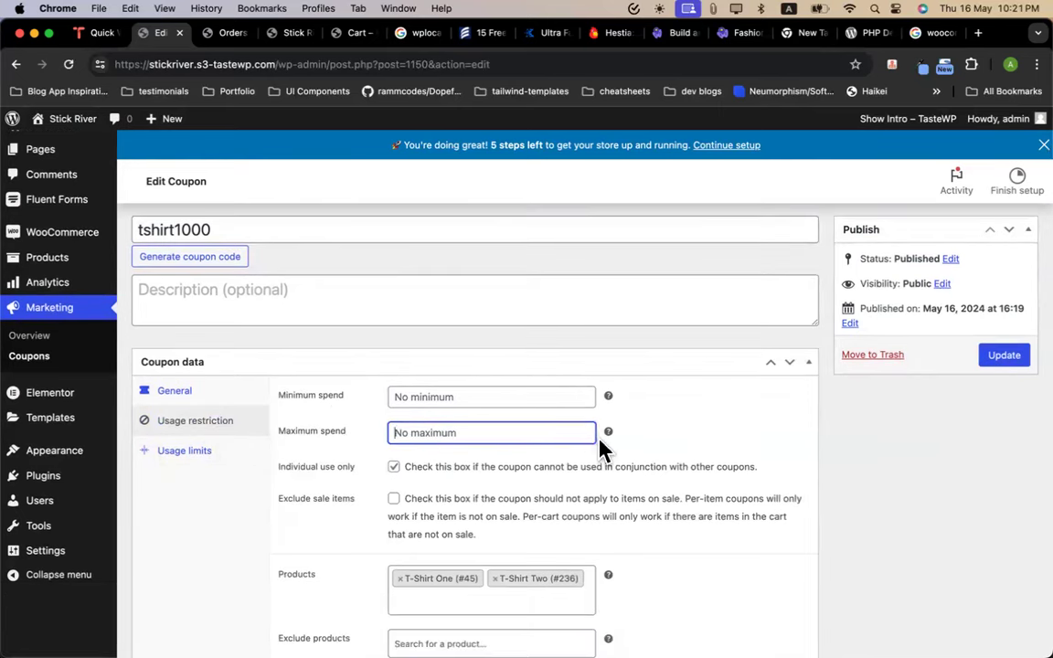
mouse_move(607, 431)
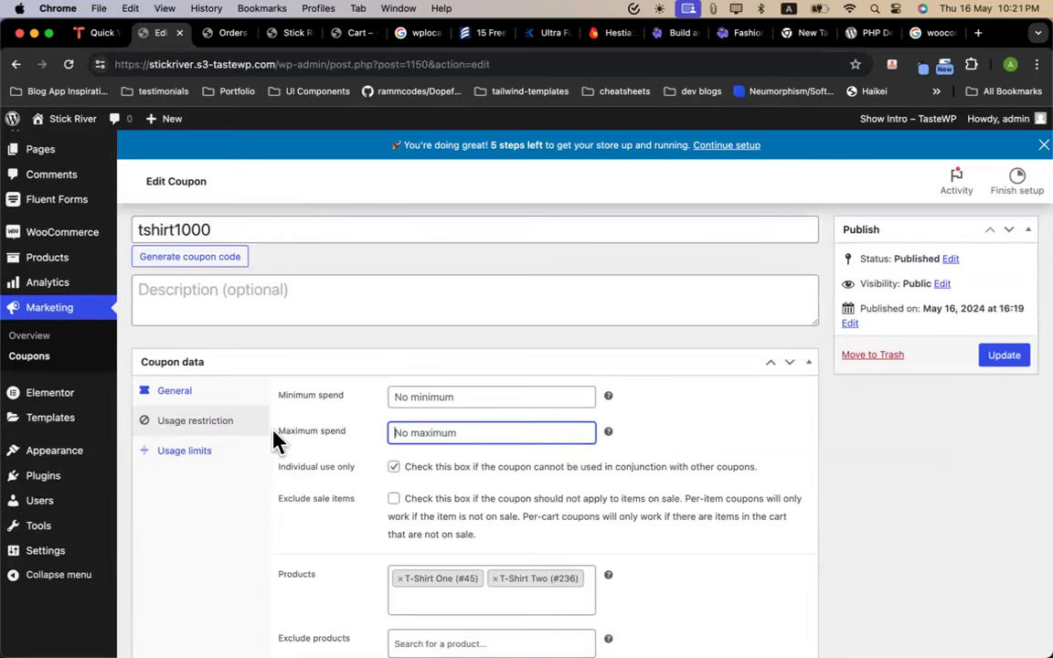
Set the usage limit per coupon to 10 and update the coupon
click(205, 453)
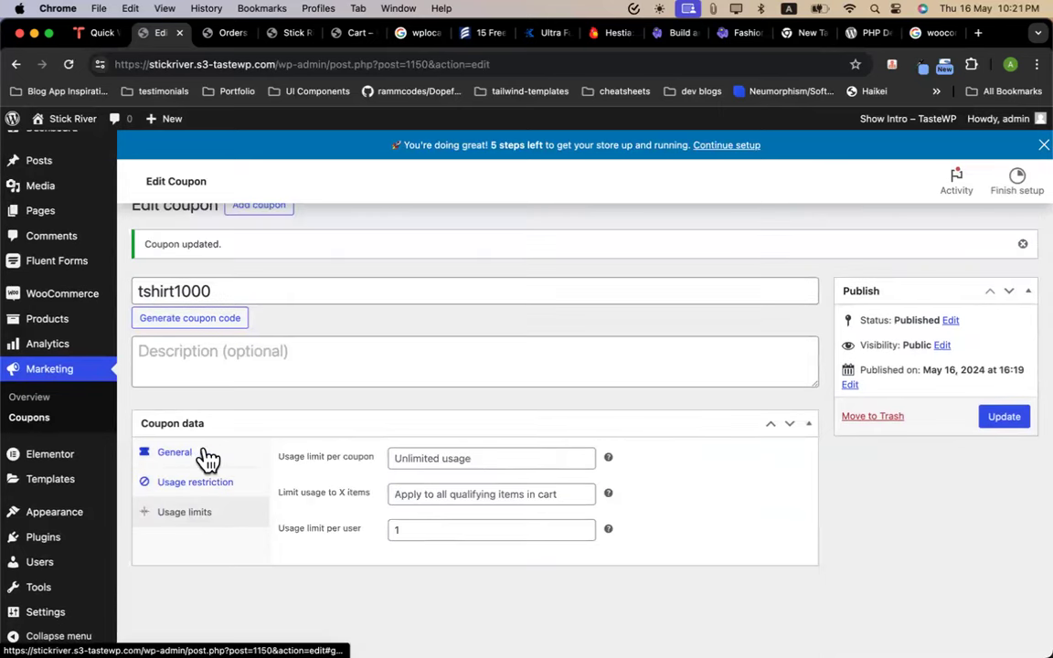
click(466, 460)
text(10)
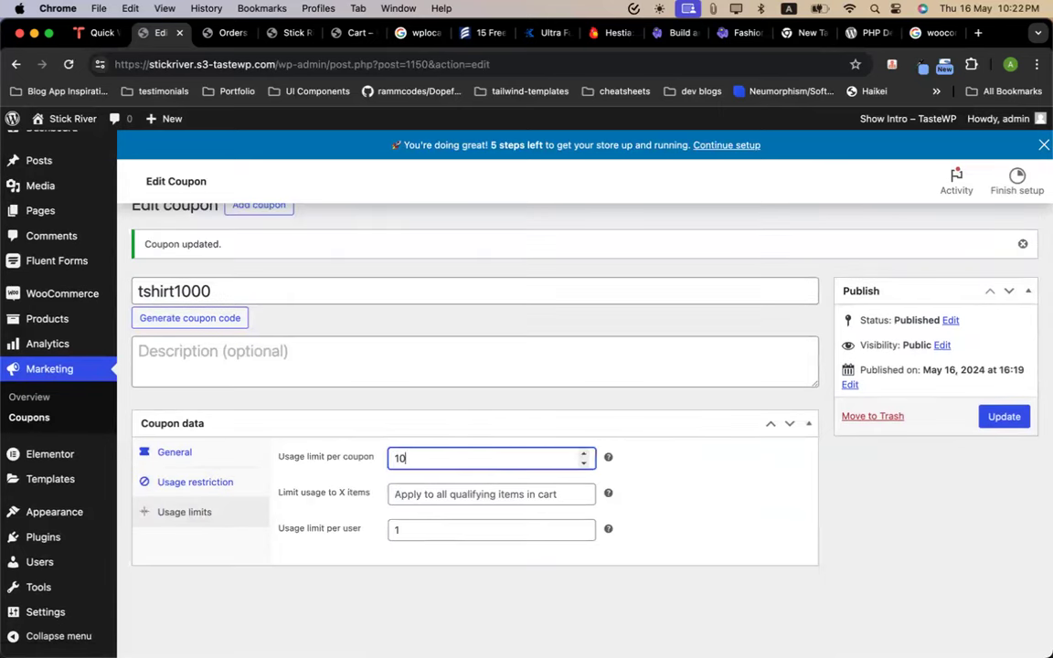
click(743, 512)
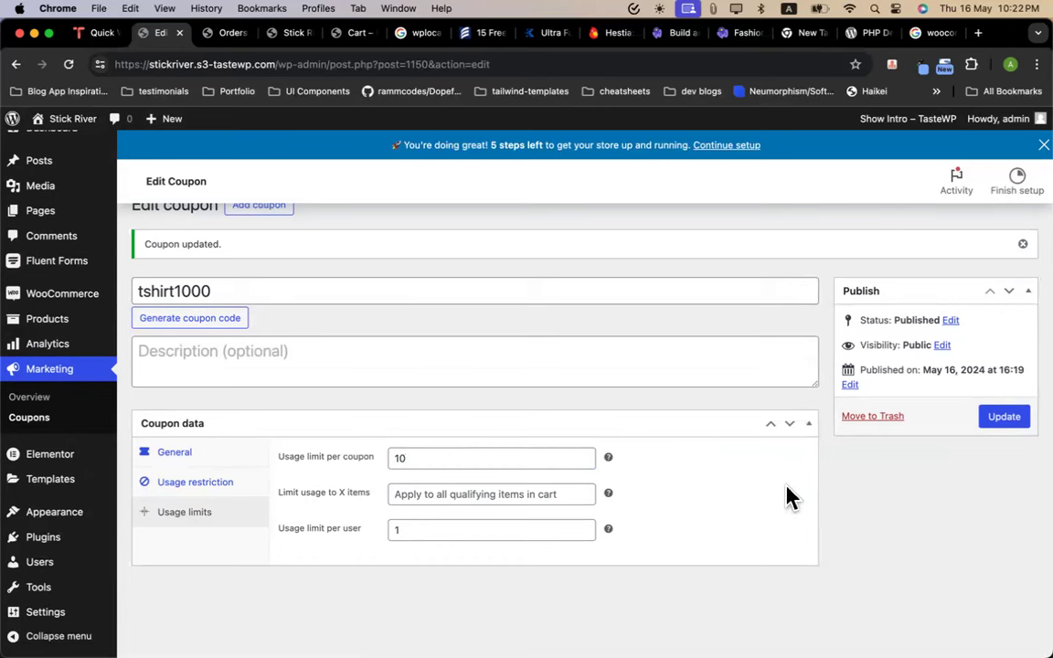
click(1005, 423)
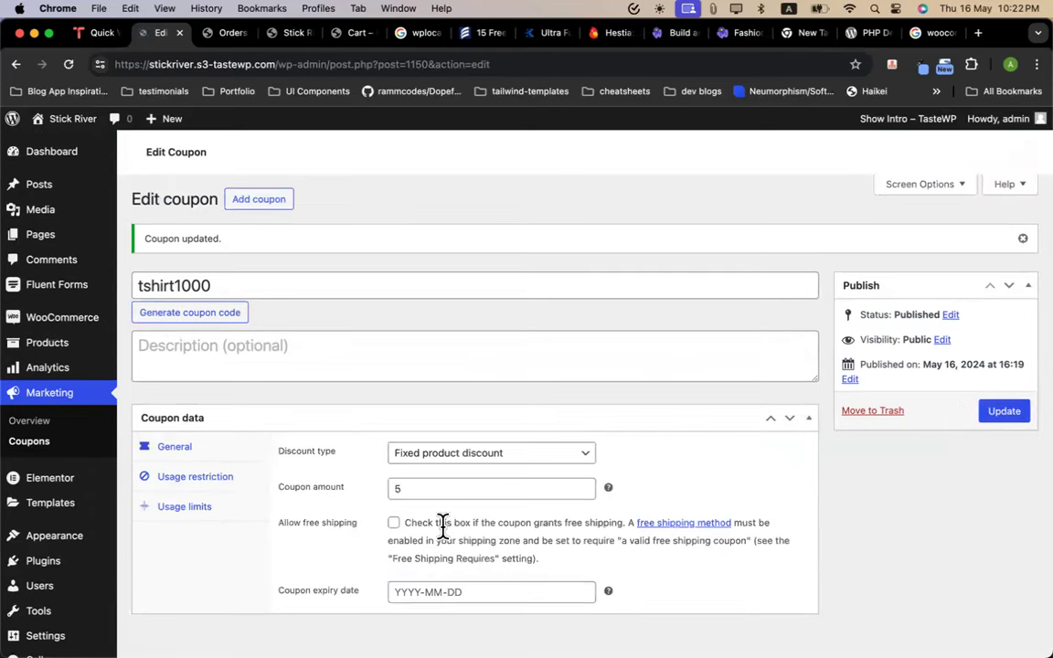
Switch tshirt1000 from Fixed product to Fixed cart discount and update it
click(462, 454)
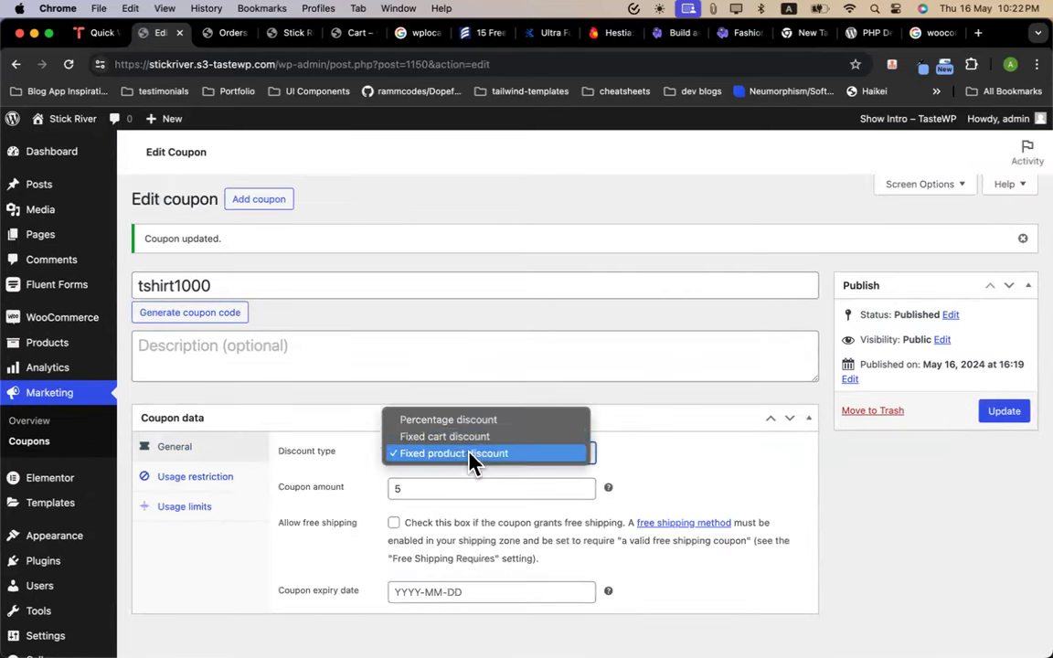
click(448, 420)
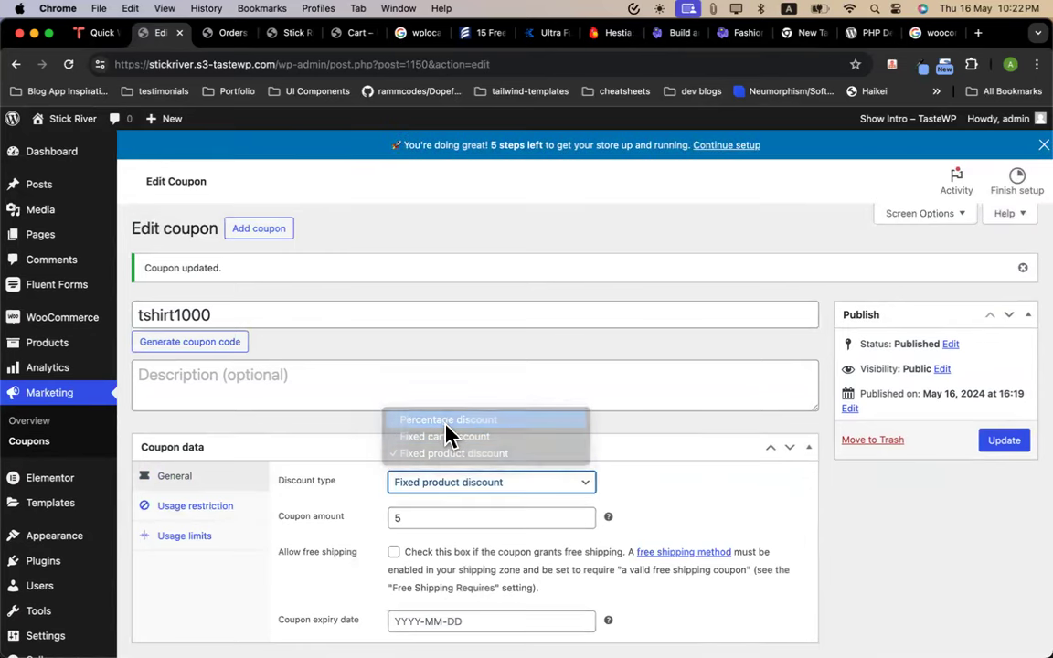
click(469, 490)
click(471, 499)
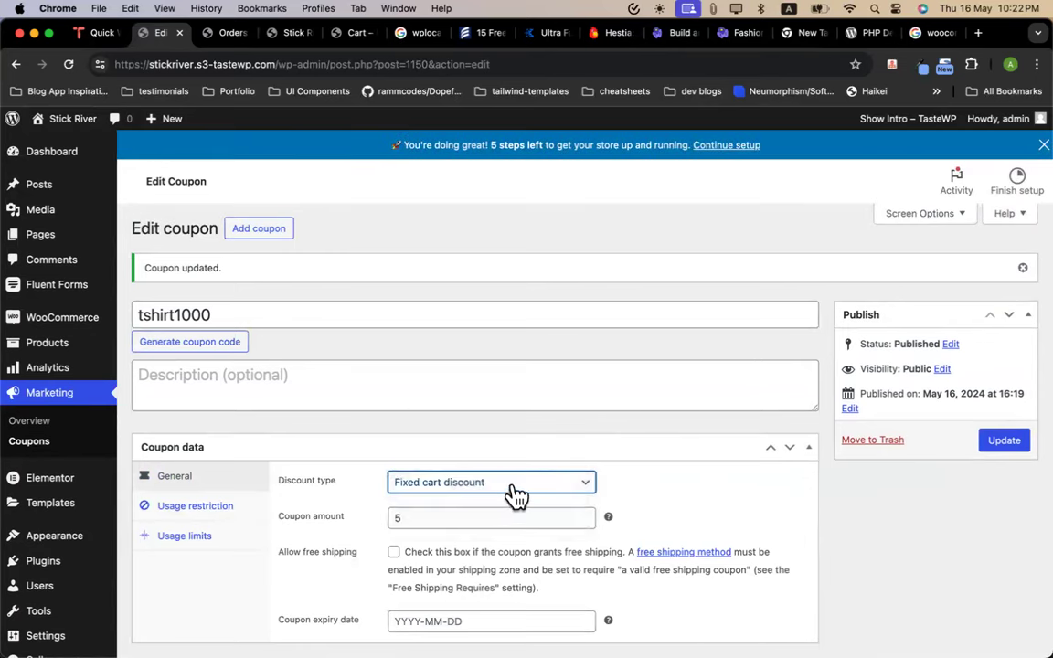
click(998, 443)
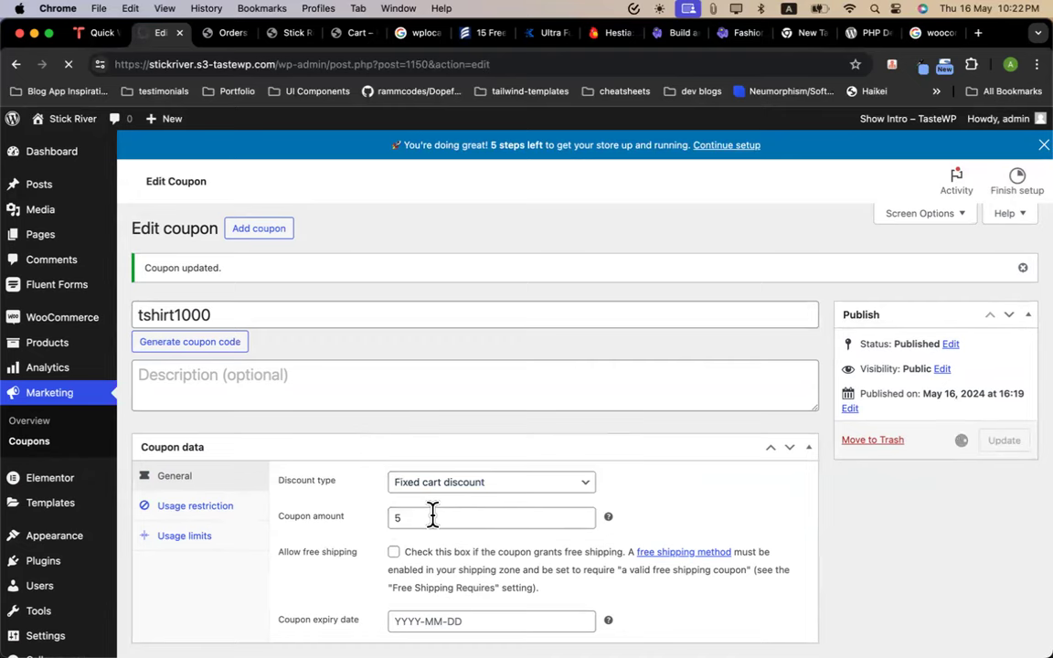
scroll(273, 502, down, 1)
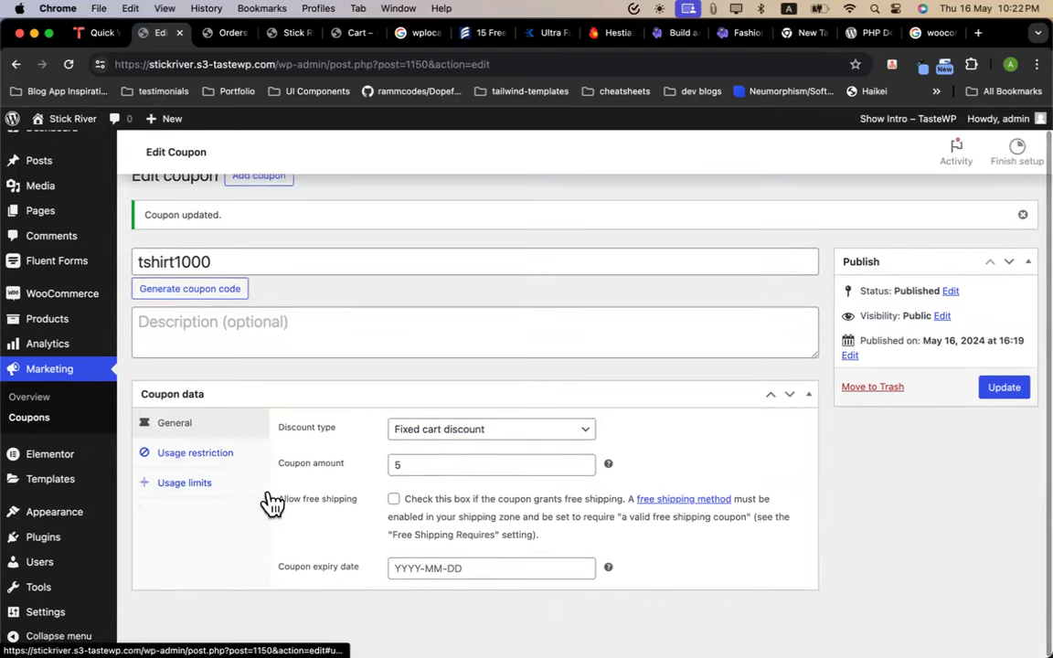
Reload the storefront cart and remove T-Shirt Two from it
click(349, 33)
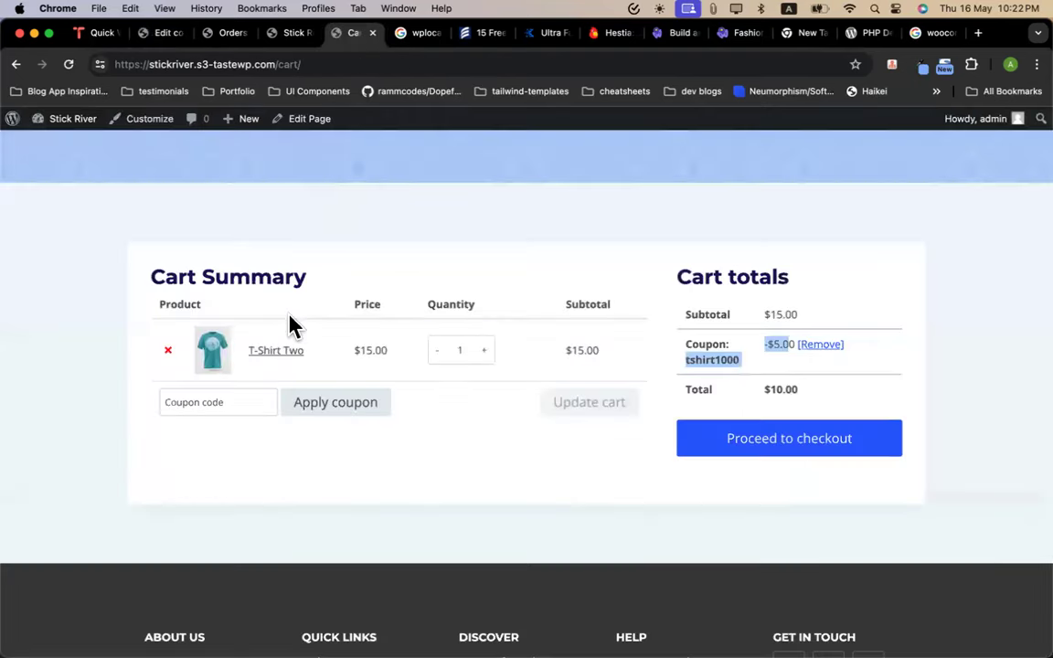
click(69, 64)
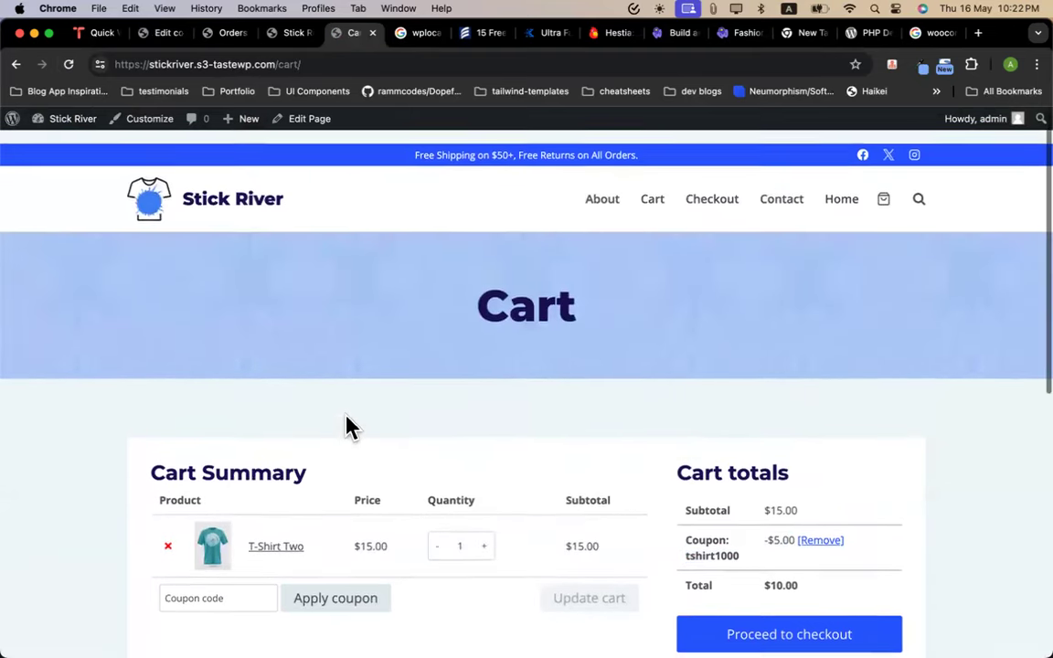
scroll(338, 442, down, 1)
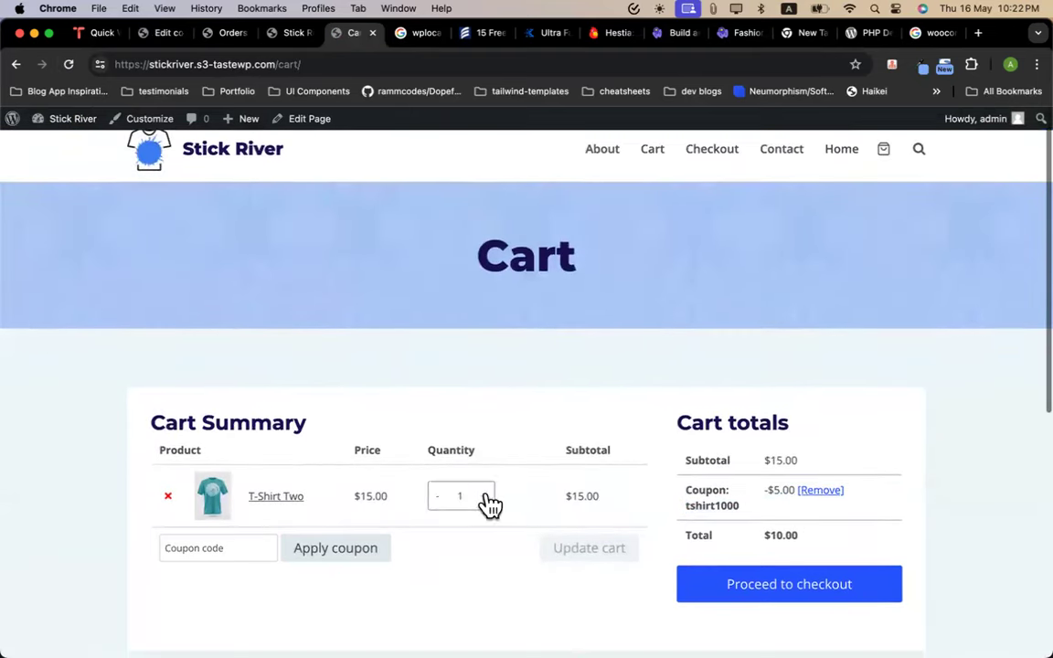
click(166, 498)
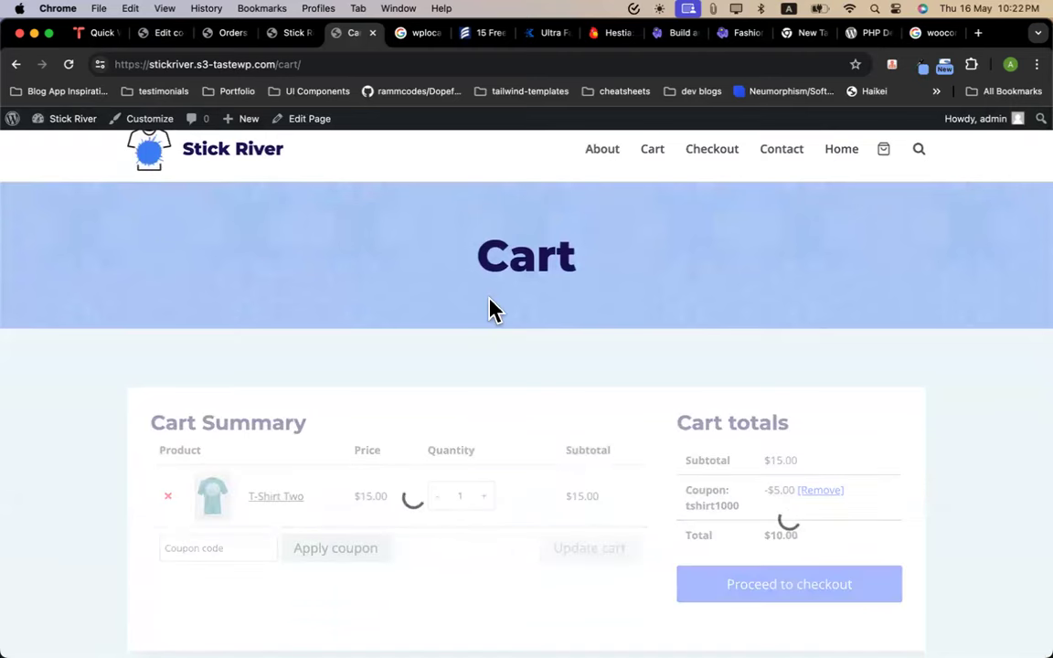
scroll(677, 161, up, 5)
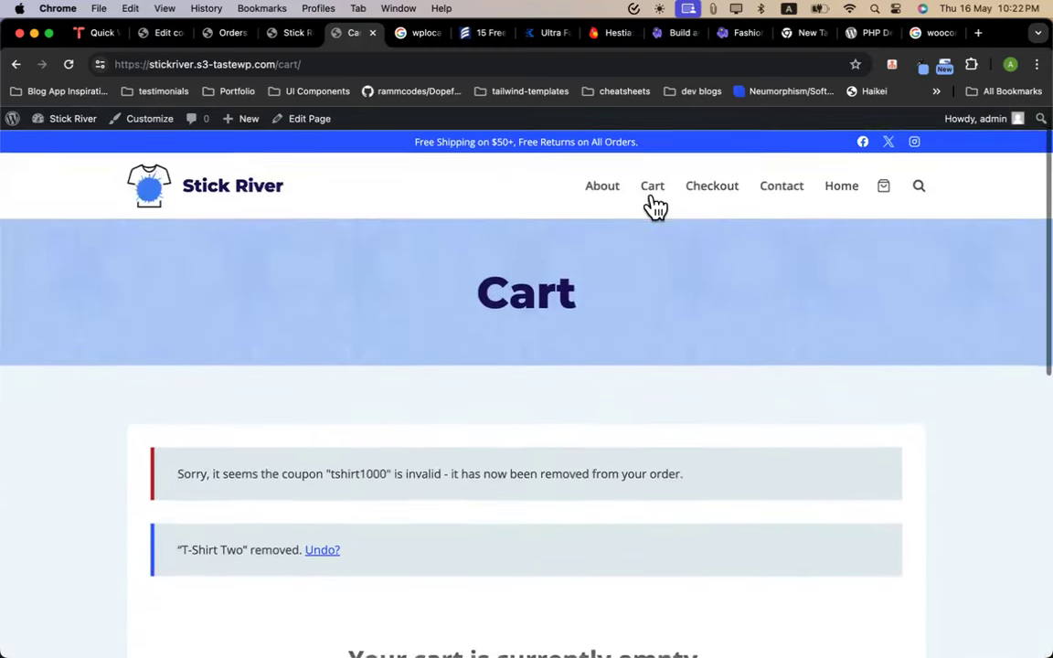
Add Phone Case Canvas from the home page and view the $9.95 cart
click(251, 199)
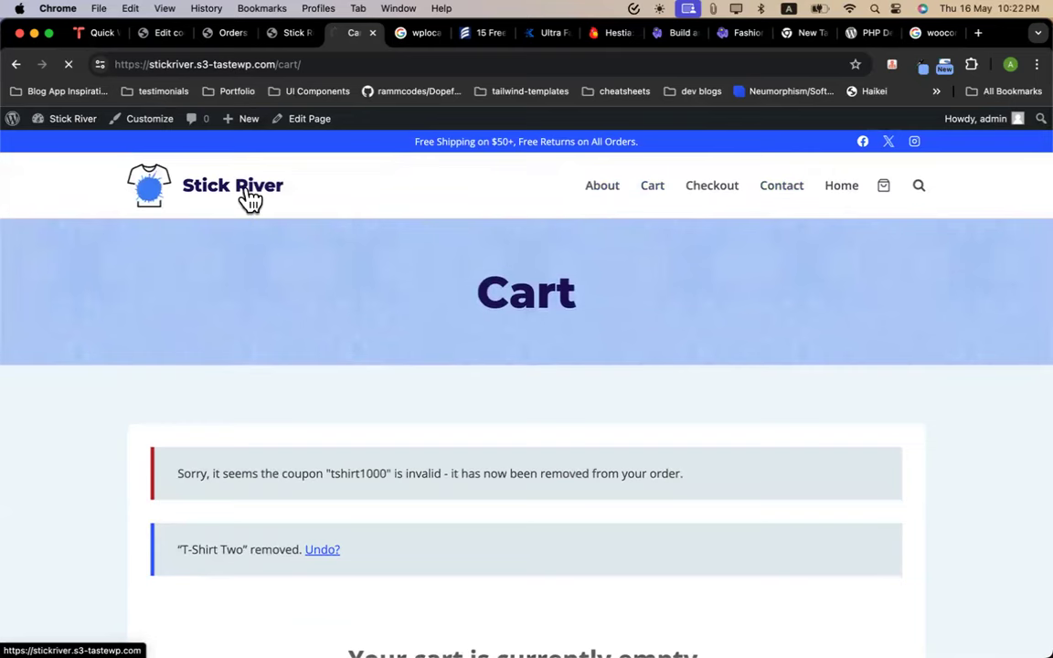
scroll(383, 453, down, 20)
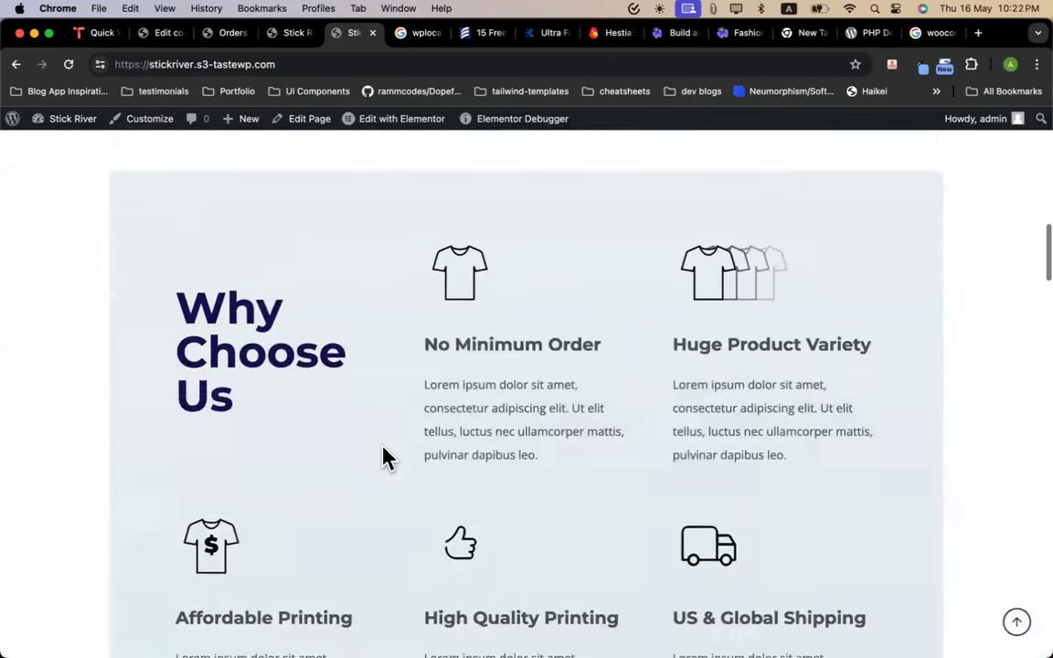
scroll(386, 459, down, 4)
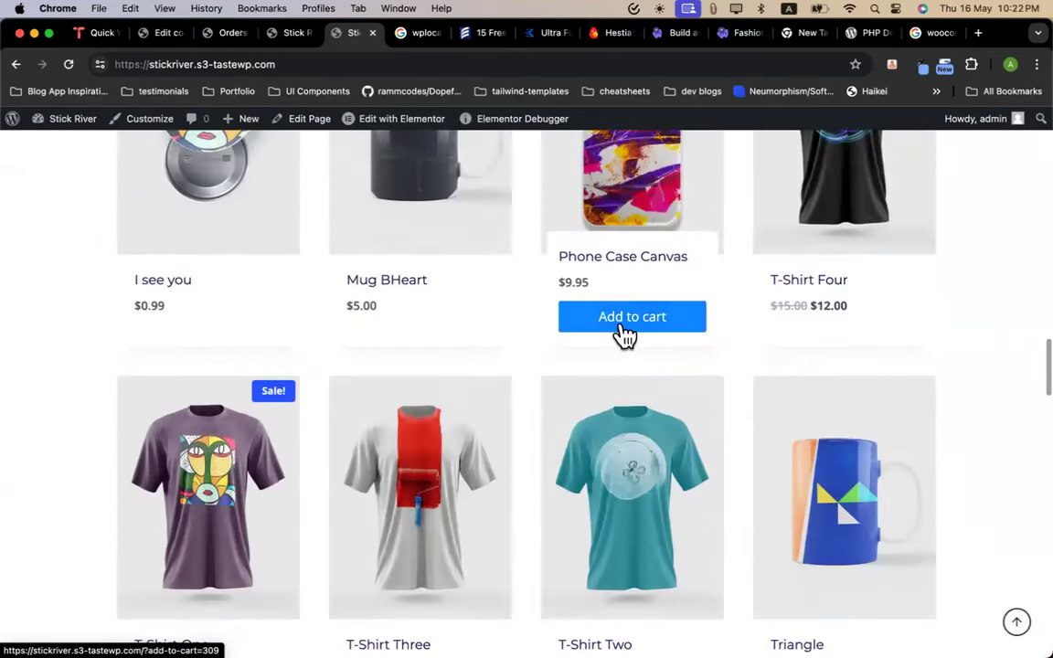
click(625, 334)
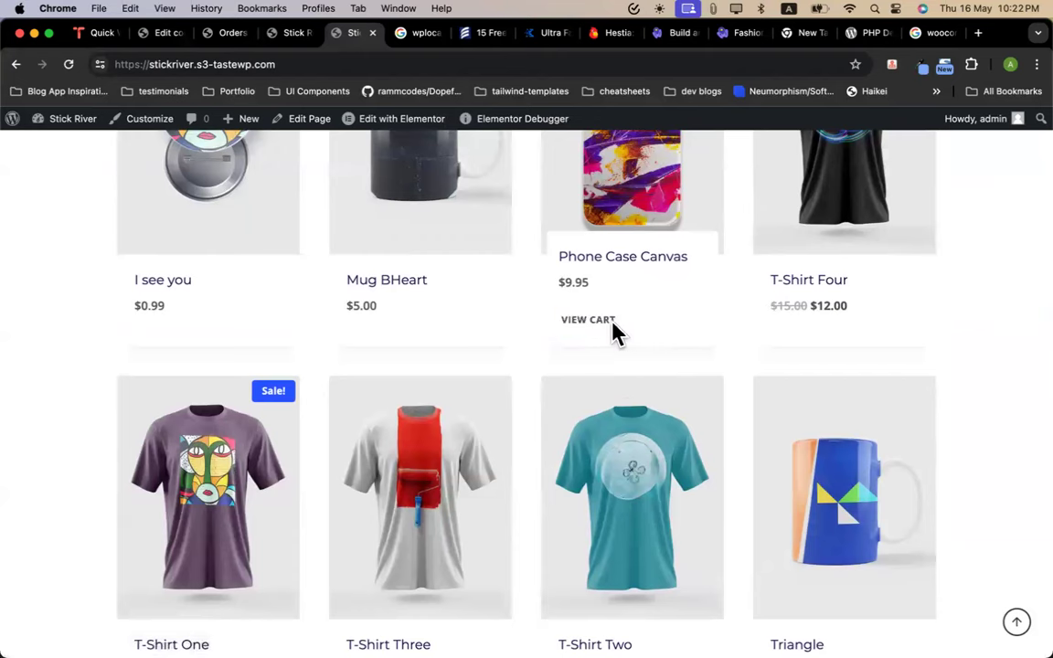
click(599, 327)
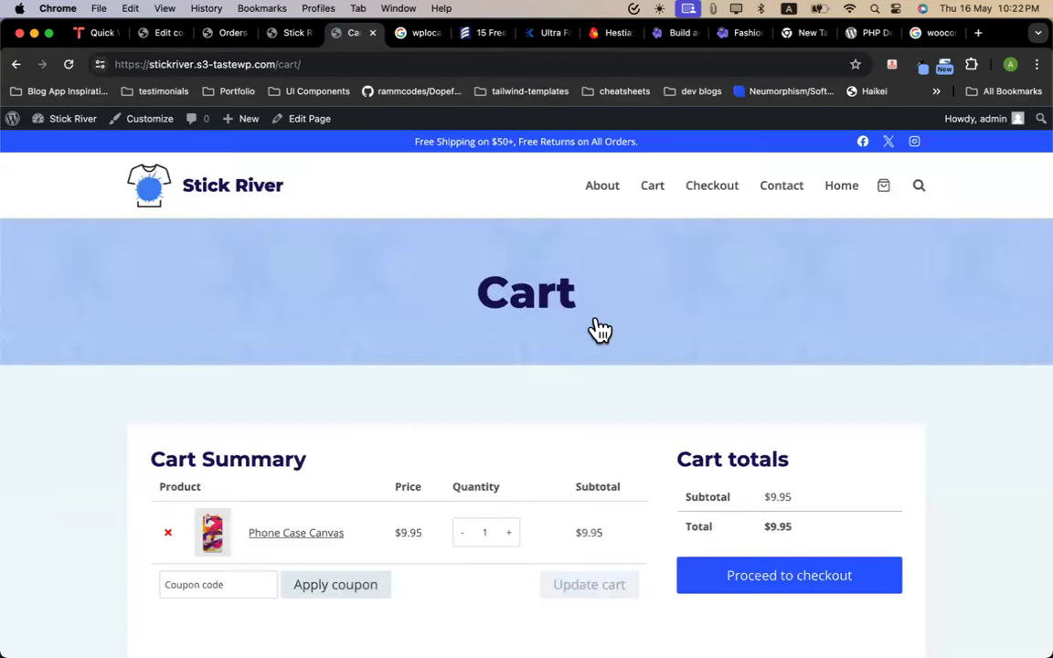
Apply coupon tshirt1000 to the Phone Case Canvas cart and get the not-applicable rejection
click(211, 578)
text(tshirt1000)
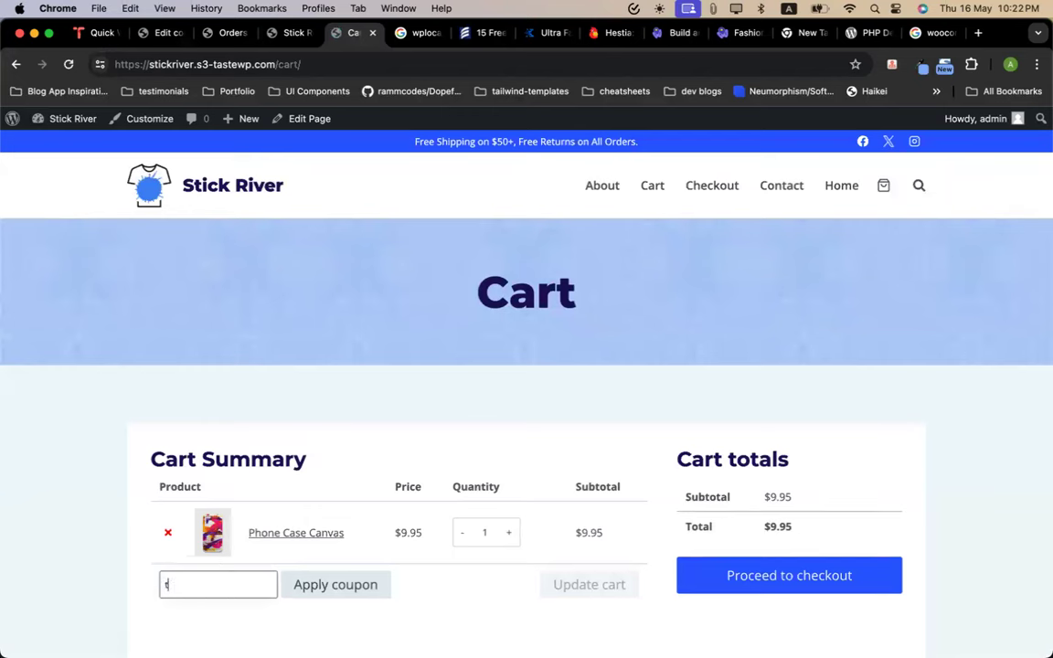
click(300, 592)
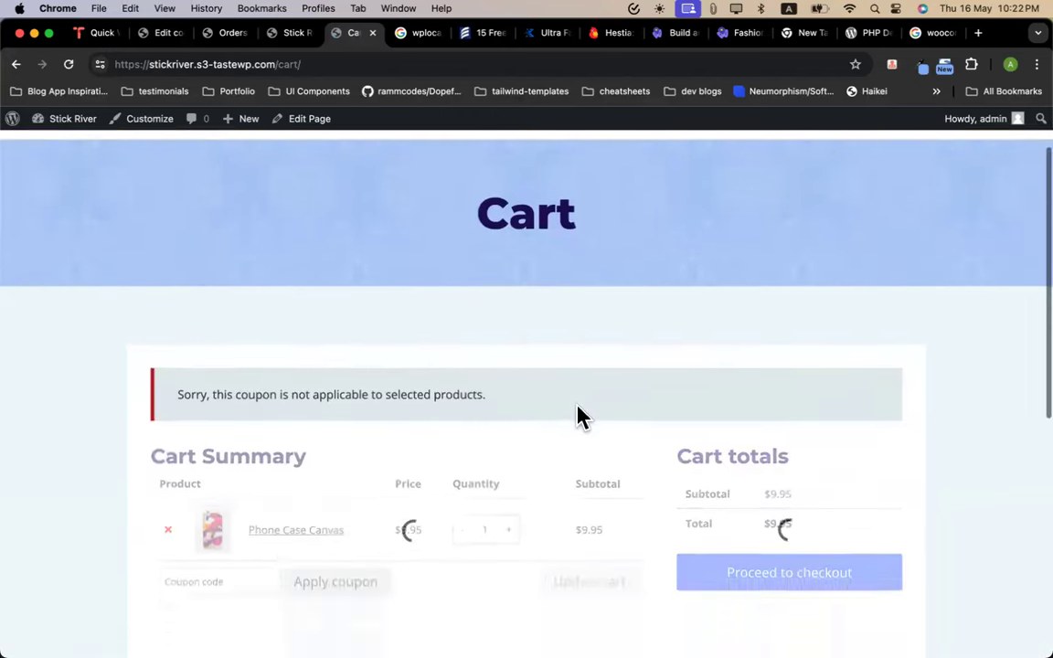
scroll(580, 423, up, 2)
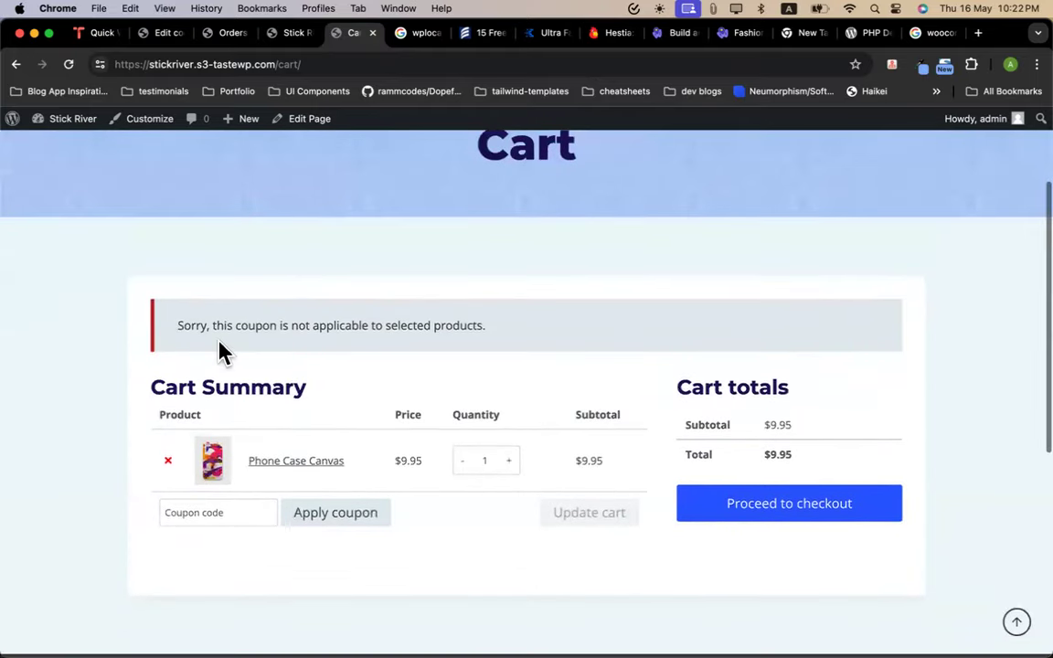
drag(183, 324, 481, 324)
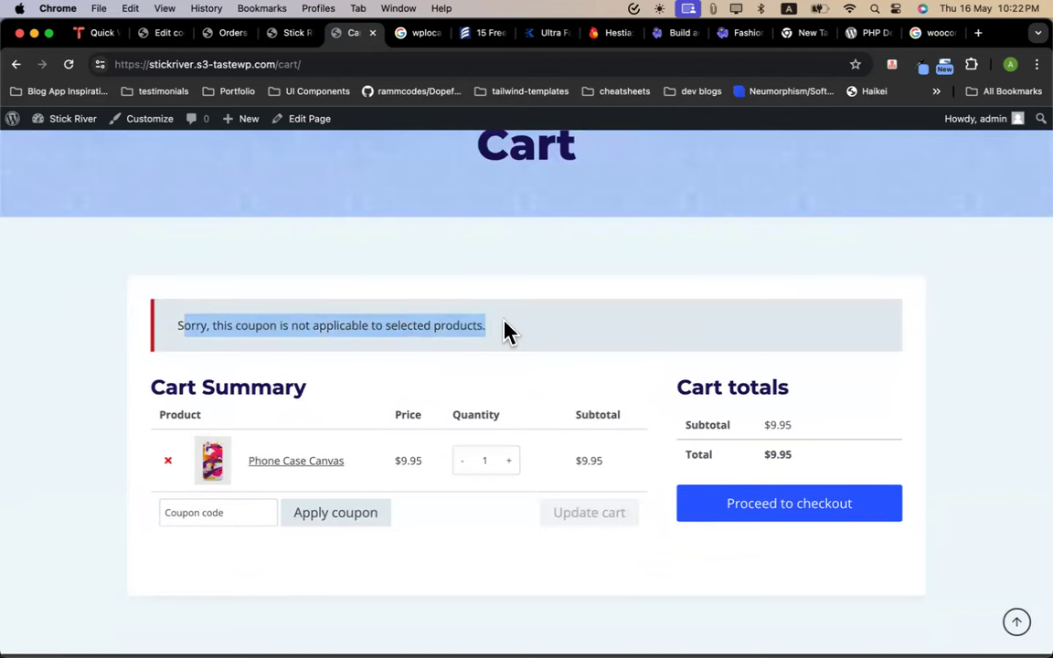
click(508, 332)
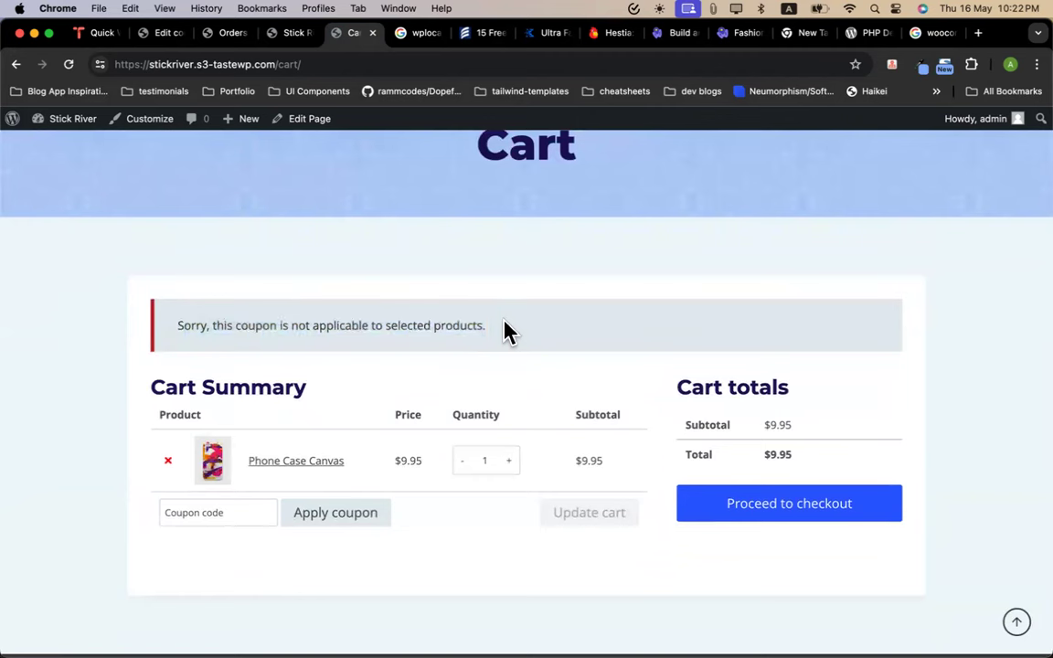
click(287, 32)
click(214, 33)
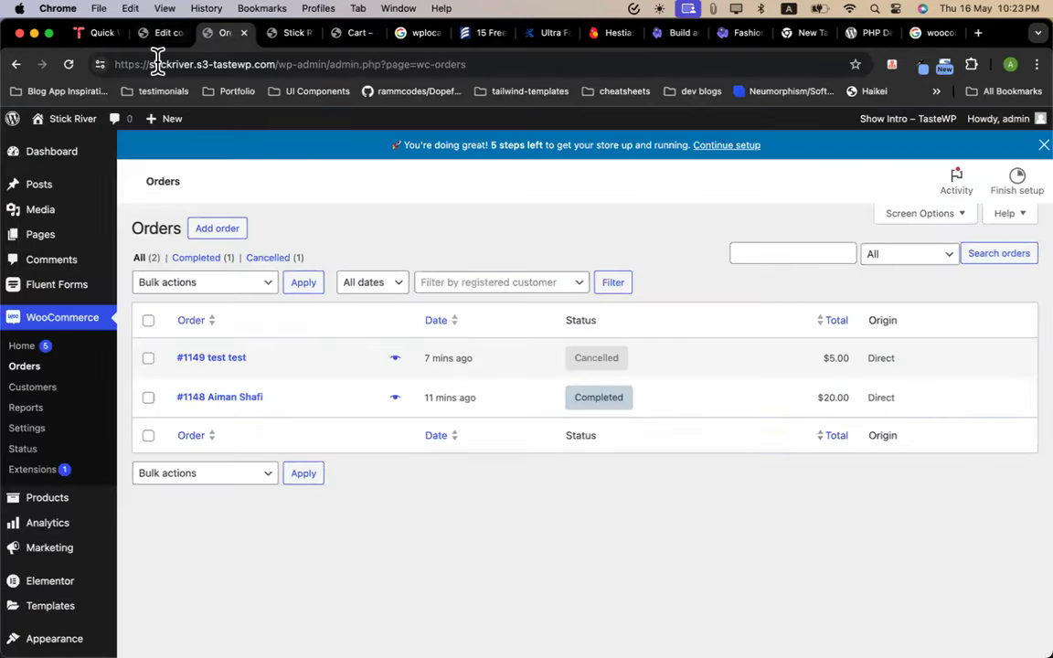
In tshirt1000's Usage restriction, remove T-Shirt One and T-Shirt Two from Products
click(160, 33)
scroll(405, 411, down, 1)
scroll(405, 411, up, 1)
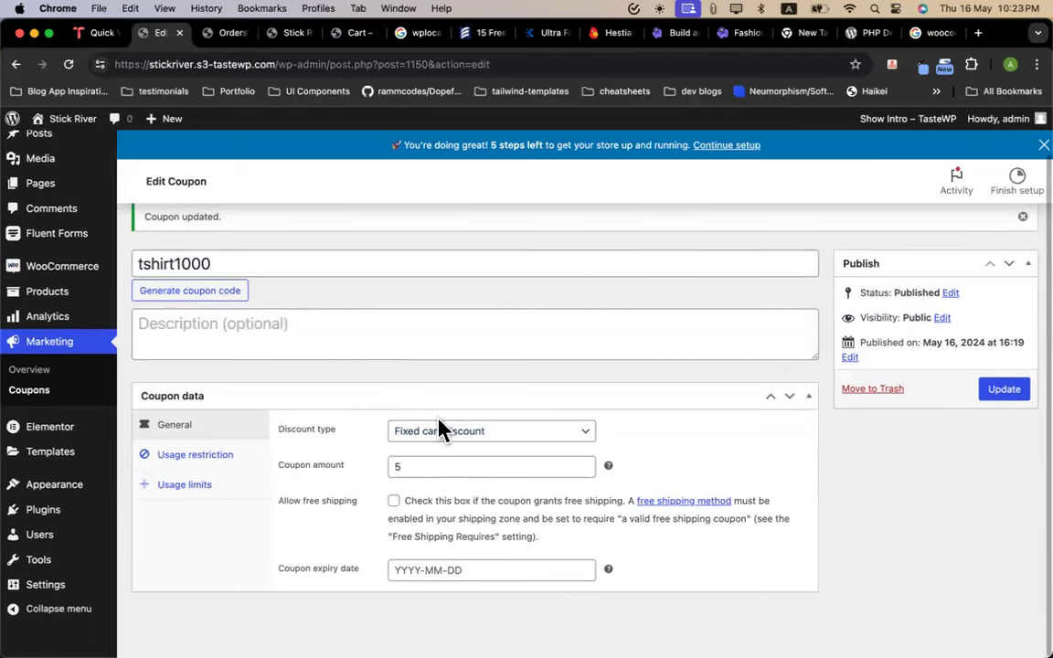
click(444, 431)
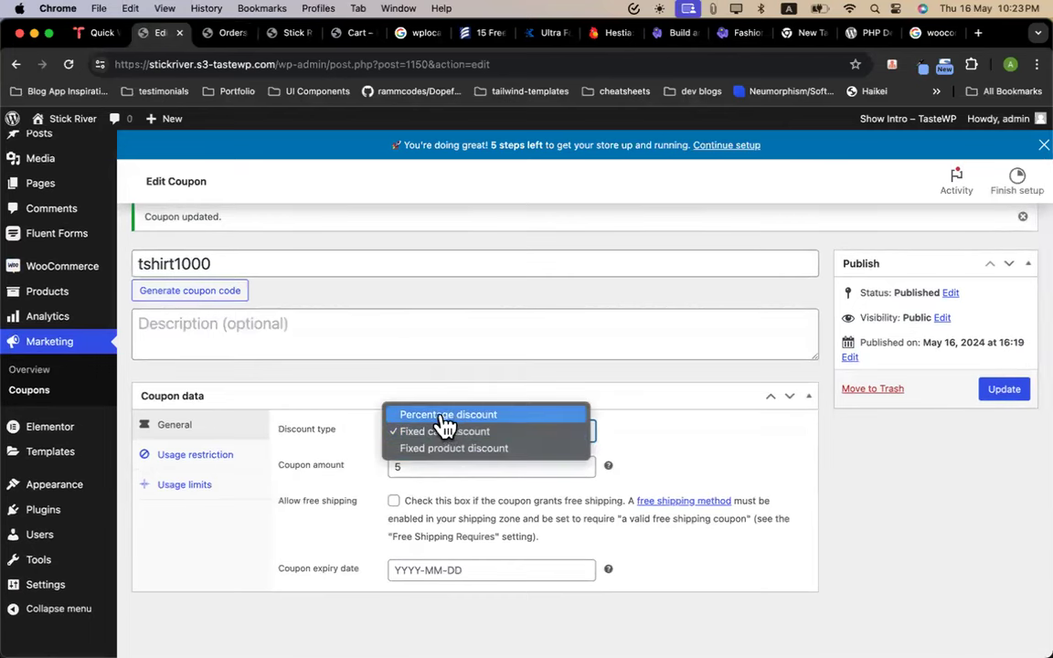
click(199, 464)
click(199, 461)
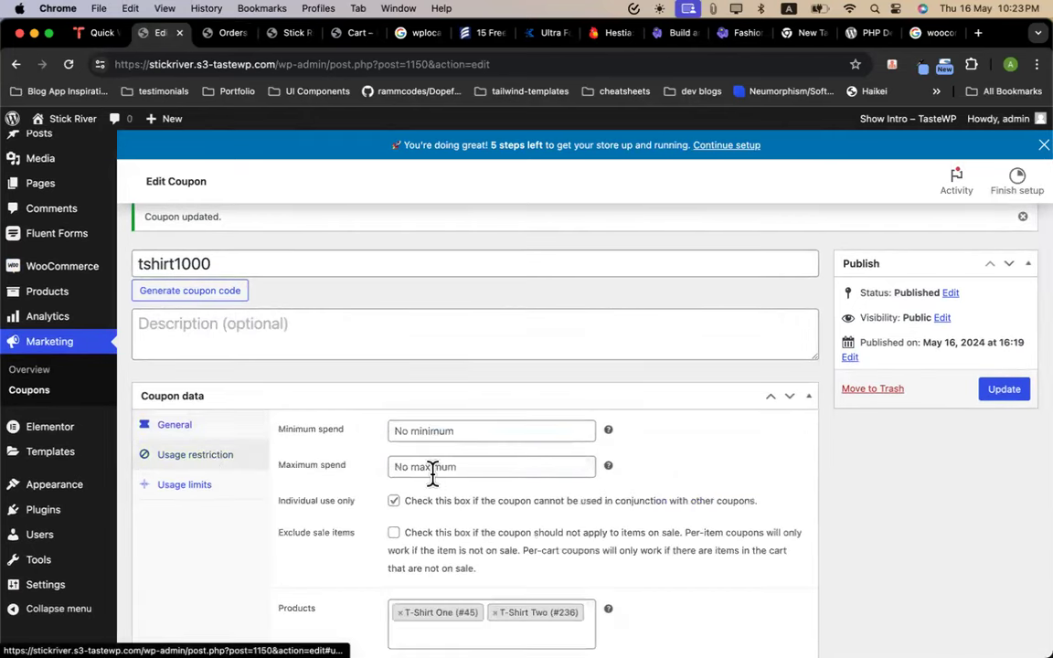
scroll(432, 470, down, 5)
click(399, 364)
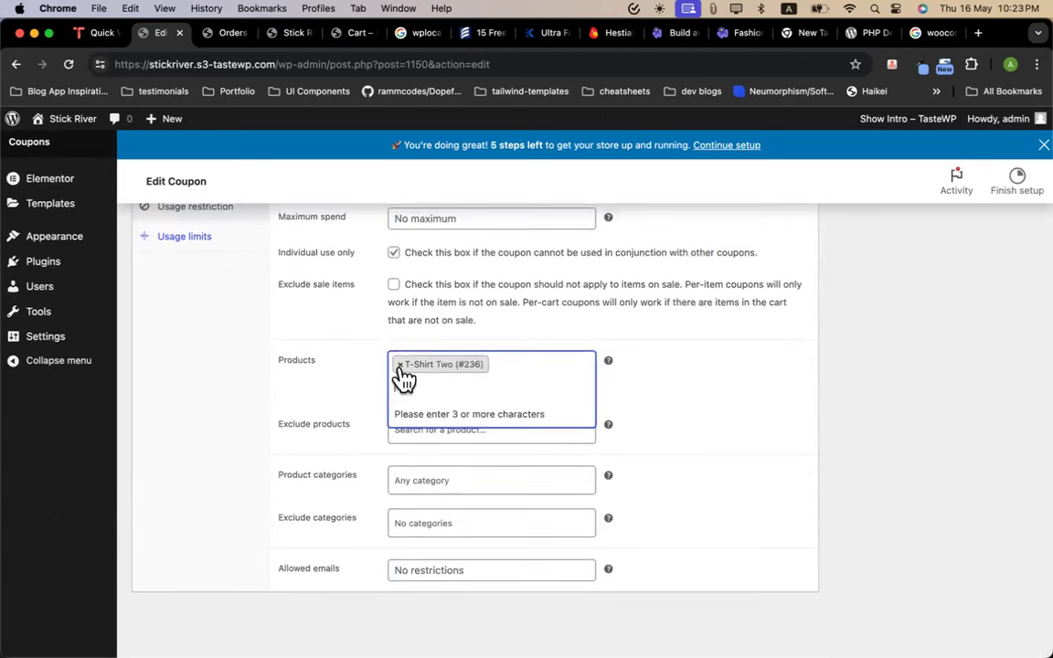
click(399, 364)
click(713, 415)
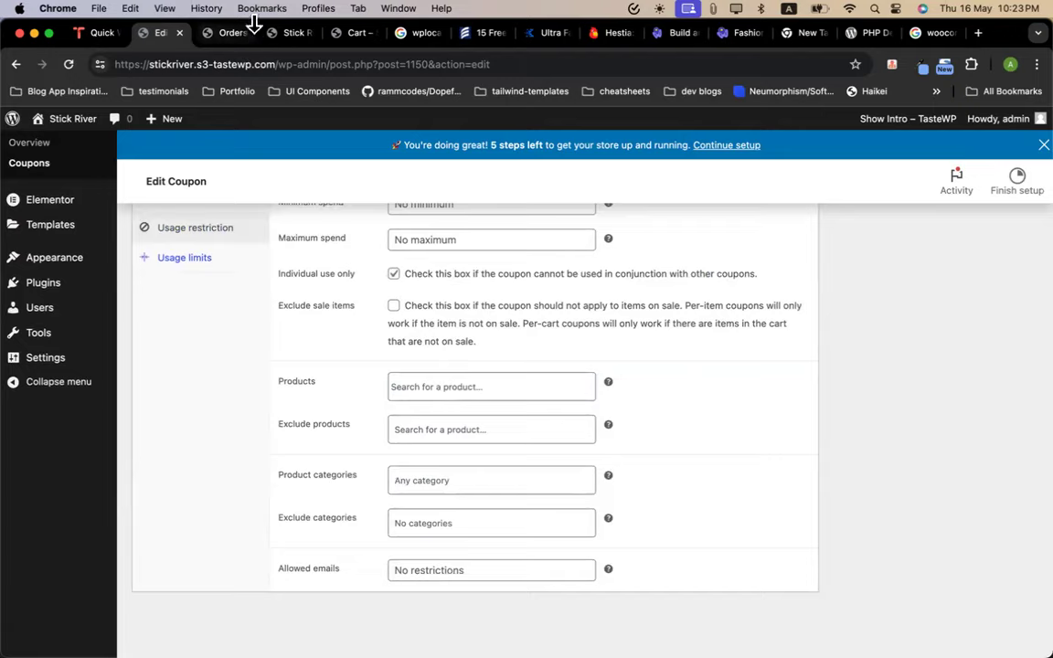
click(281, 34)
Browse the storefront home page, open Mug BHeart, then its mug category
scroll(519, 300, up, 10)
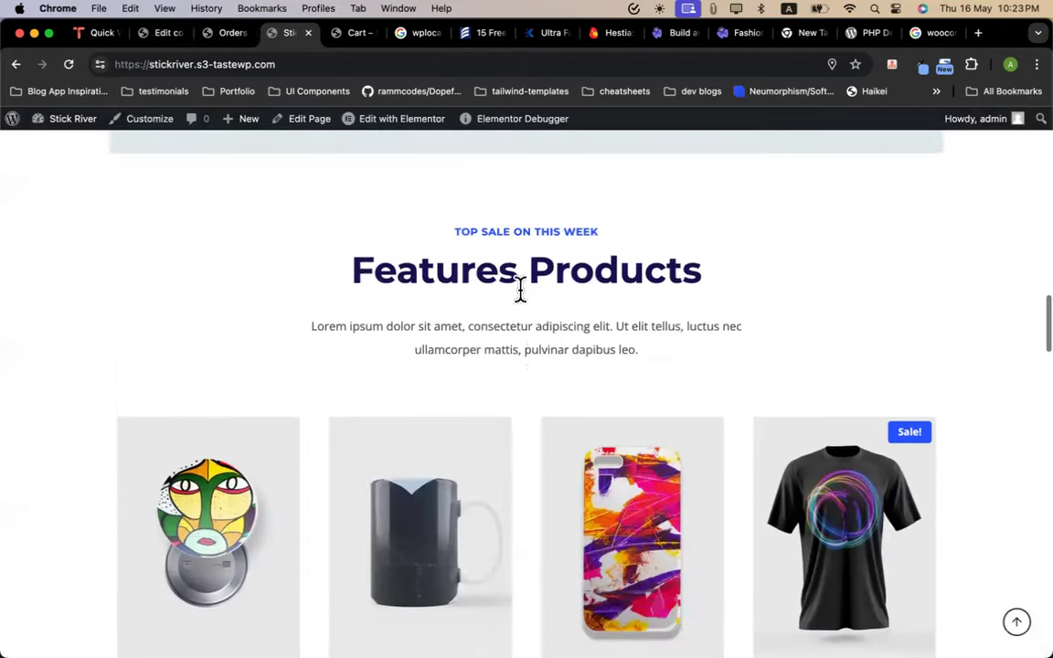
scroll(370, 358, up, 10)
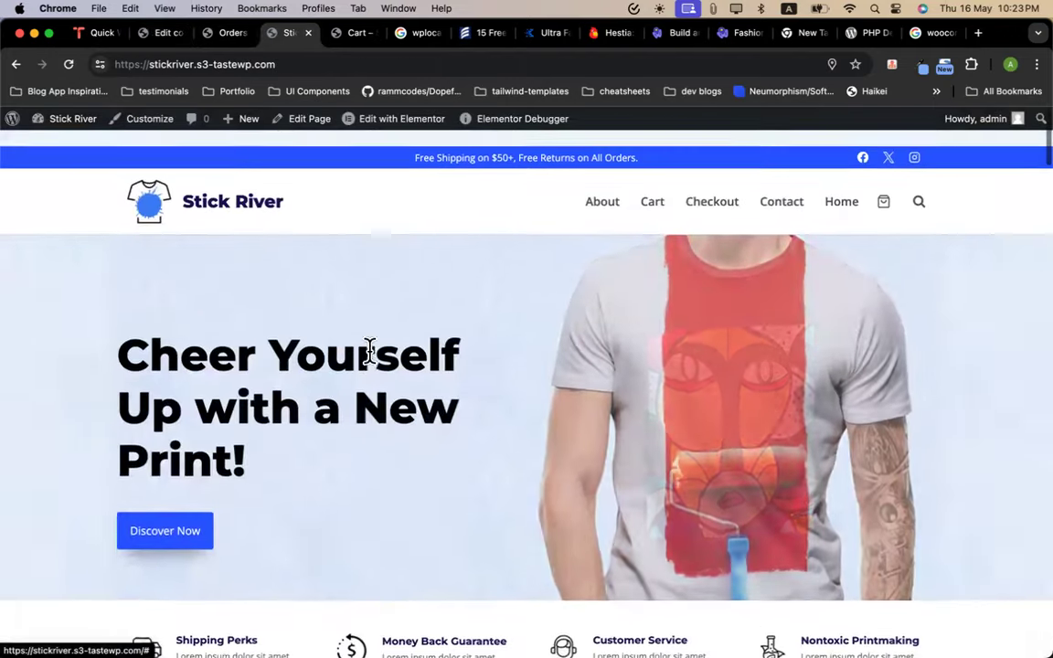
scroll(291, 340, down, 5)
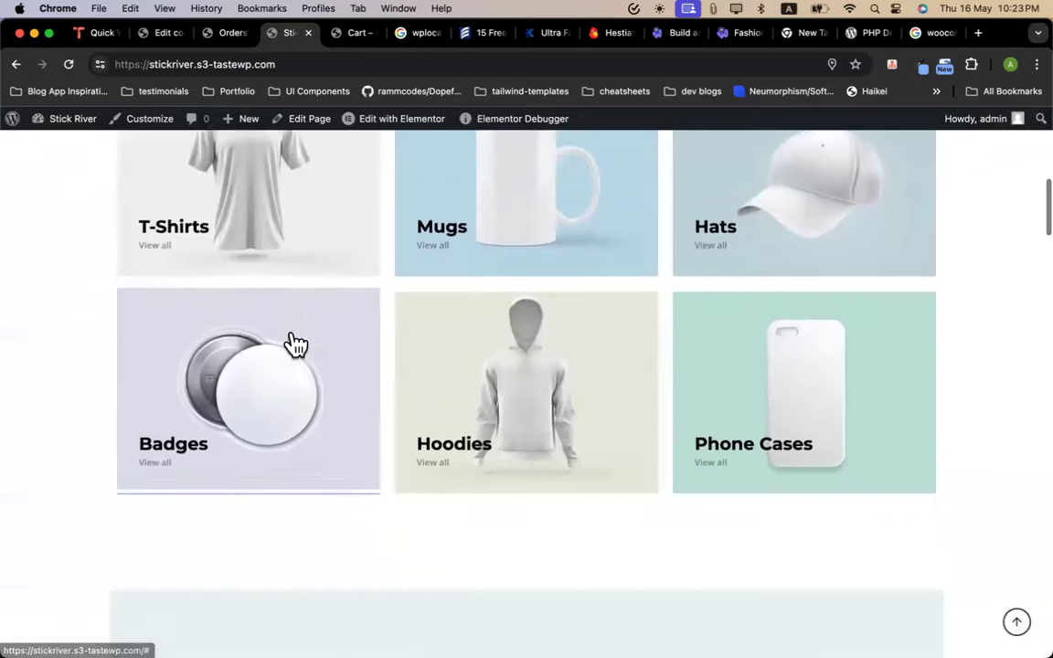
click(206, 216)
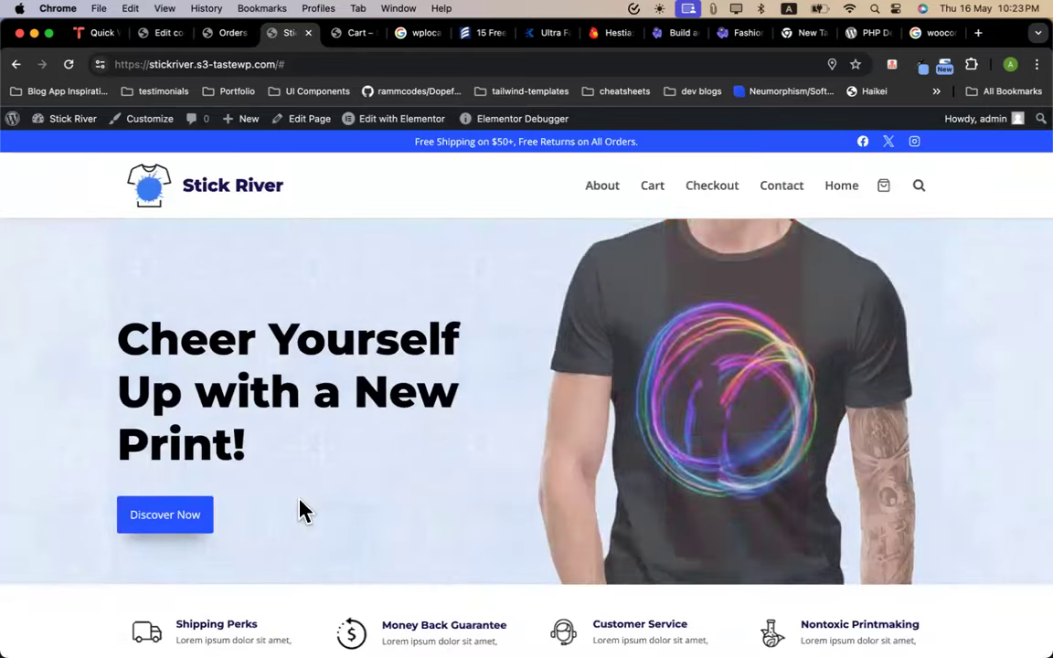
scroll(301, 505, down, 10)
scroll(363, 420, up, 3)
scroll(363, 421, up, 10)
scroll(468, 356, down, 15)
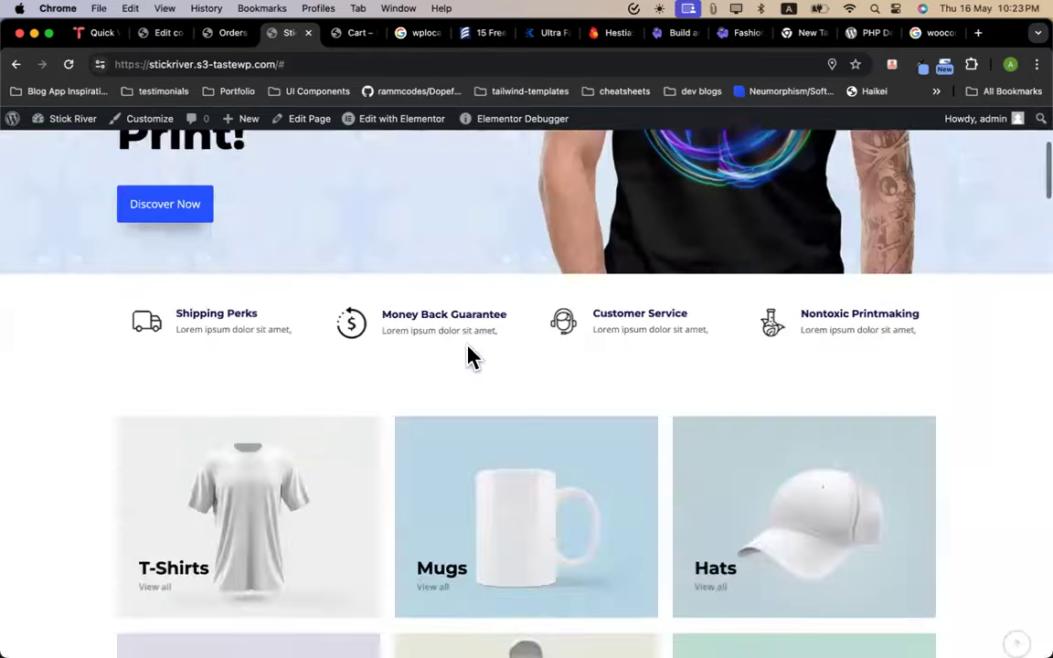
scroll(468, 356, down, 8)
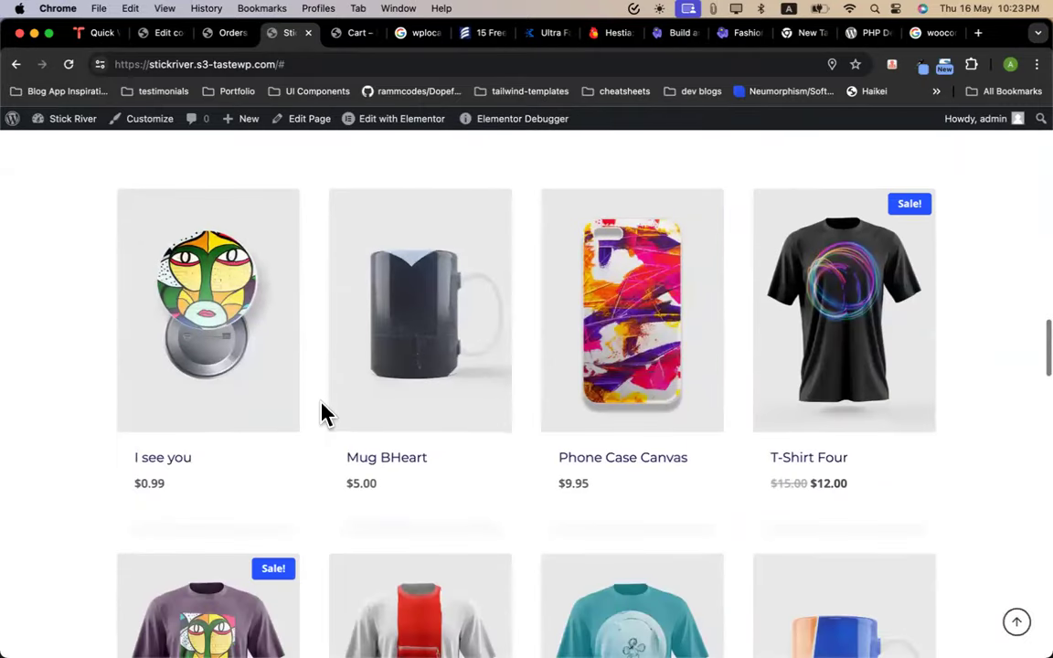
click(370, 452)
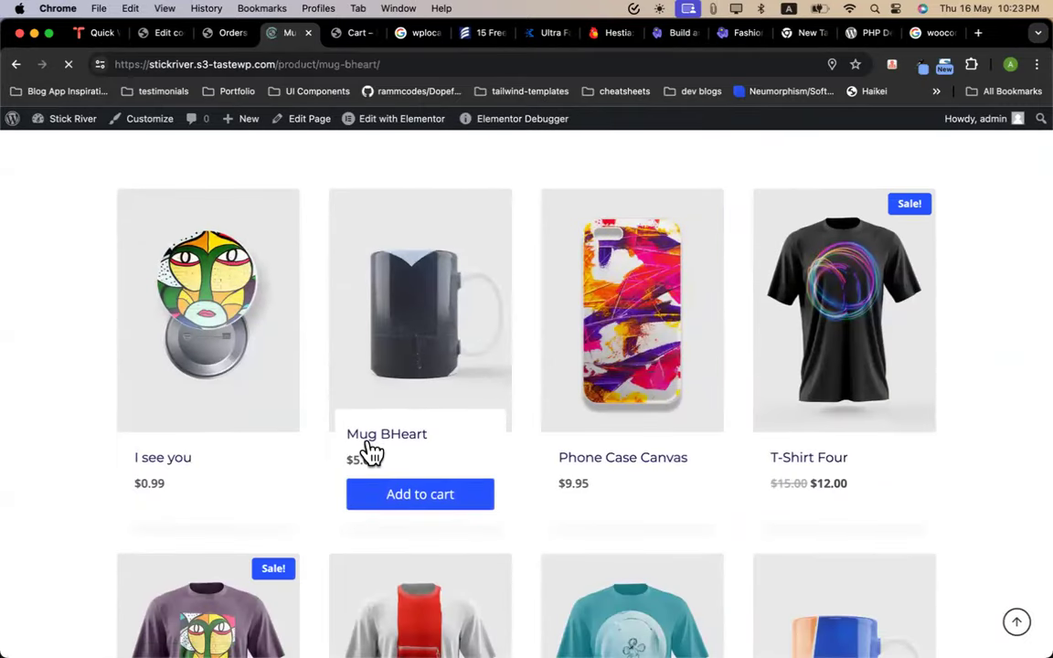
scroll(370, 452, down, 1)
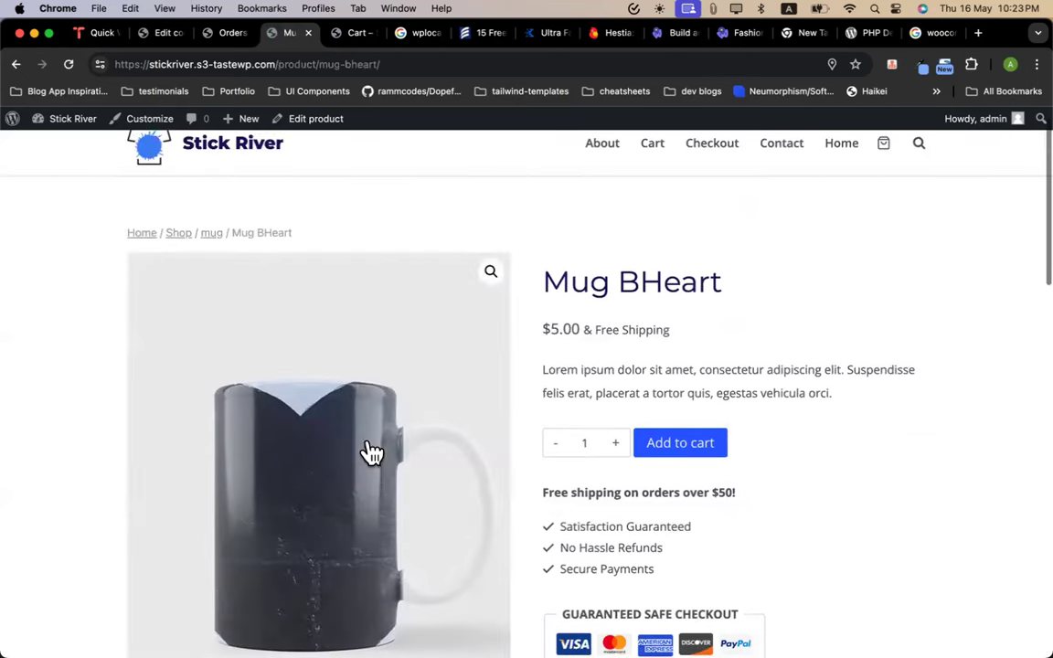
click(211, 238)
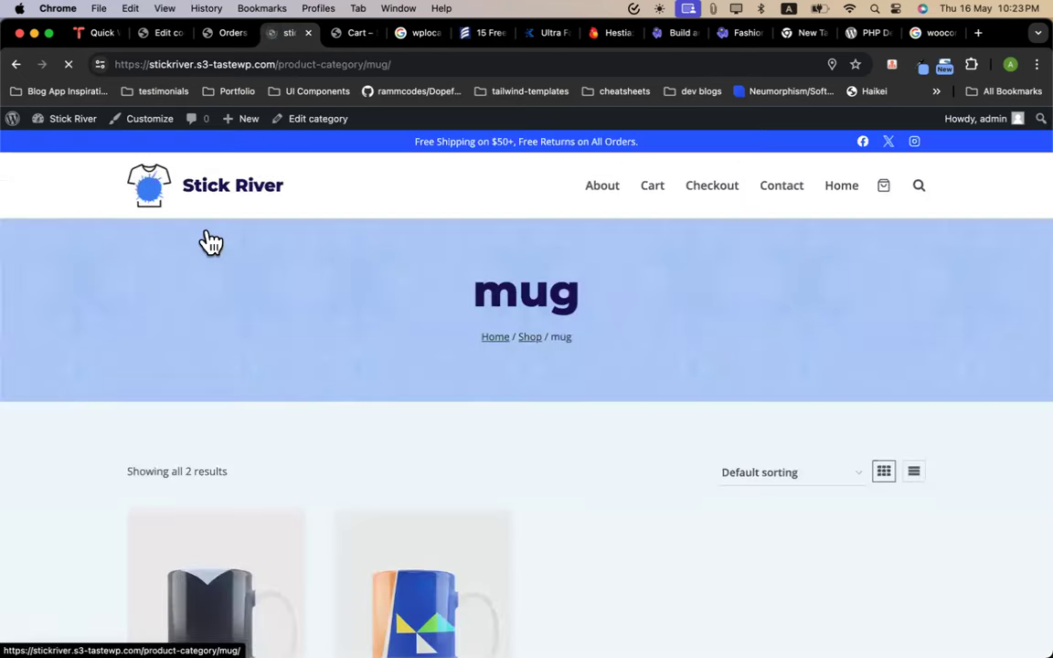
Browse the full shop listing, open Phone Case Canvas and view the tshirts category
scroll(365, 275, down, 4)
scroll(365, 275, down, 3)
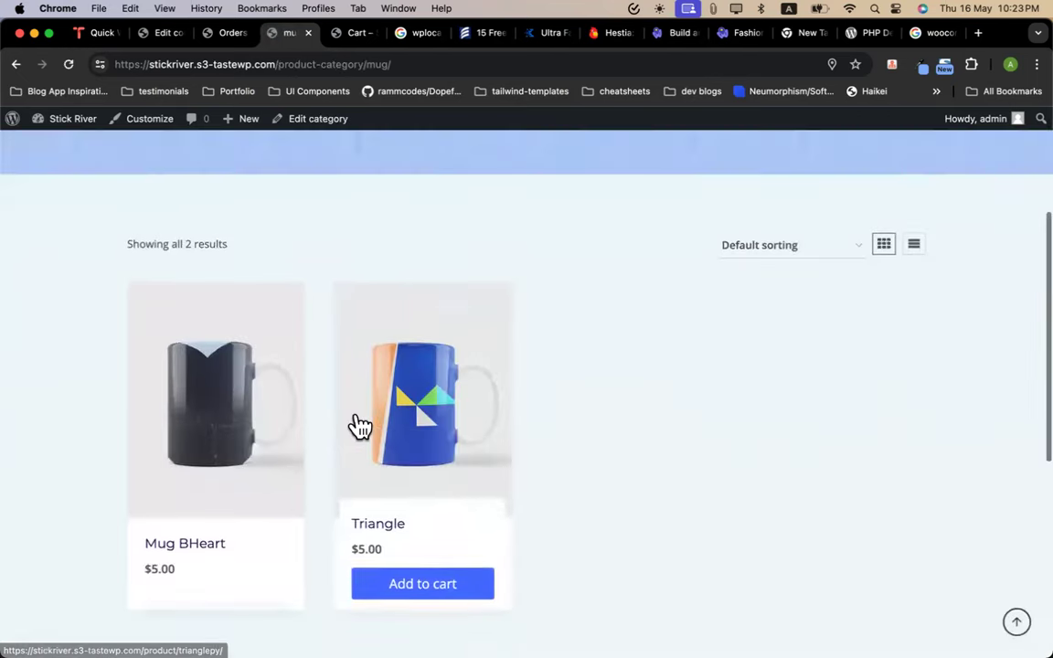
scroll(370, 355, up, 5)
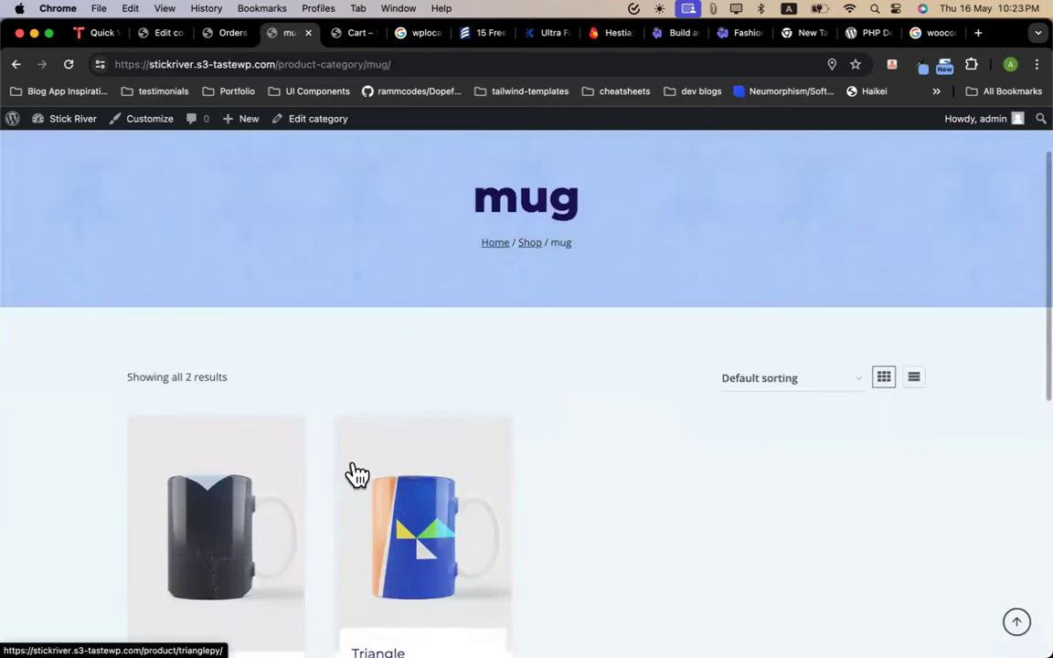
click(533, 246)
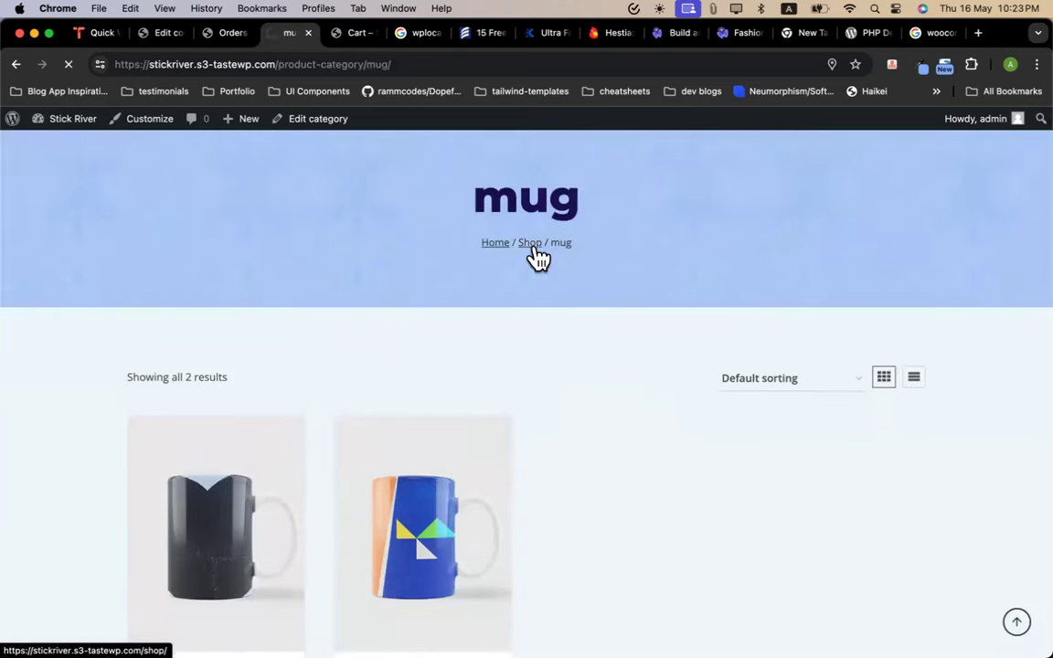
scroll(312, 369, down, 7)
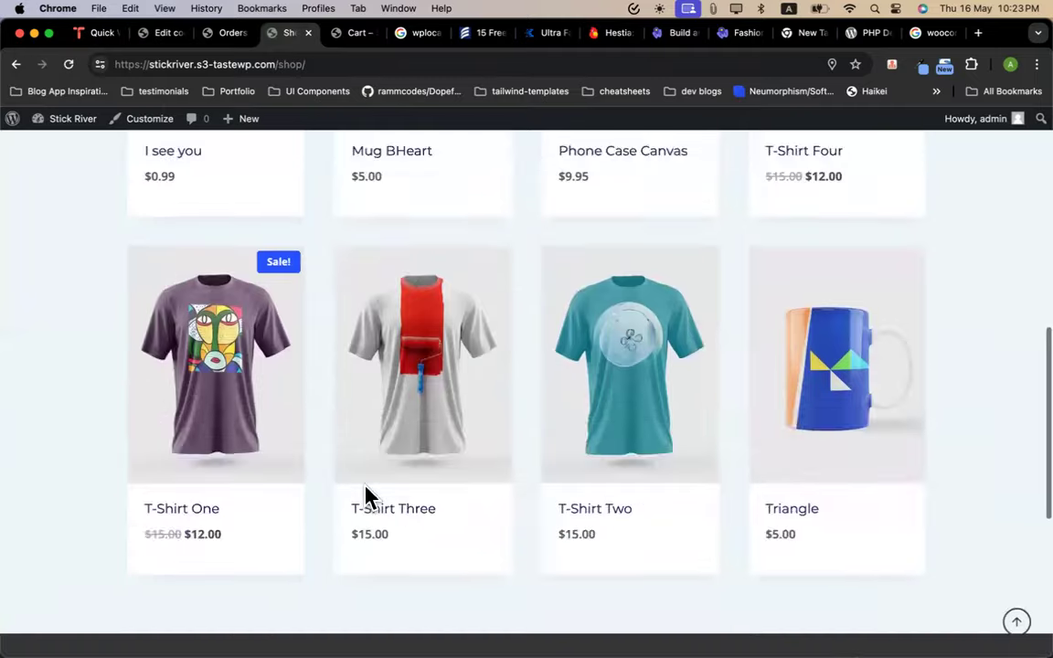
scroll(365, 493, down, 3)
scroll(451, 395, up, 10)
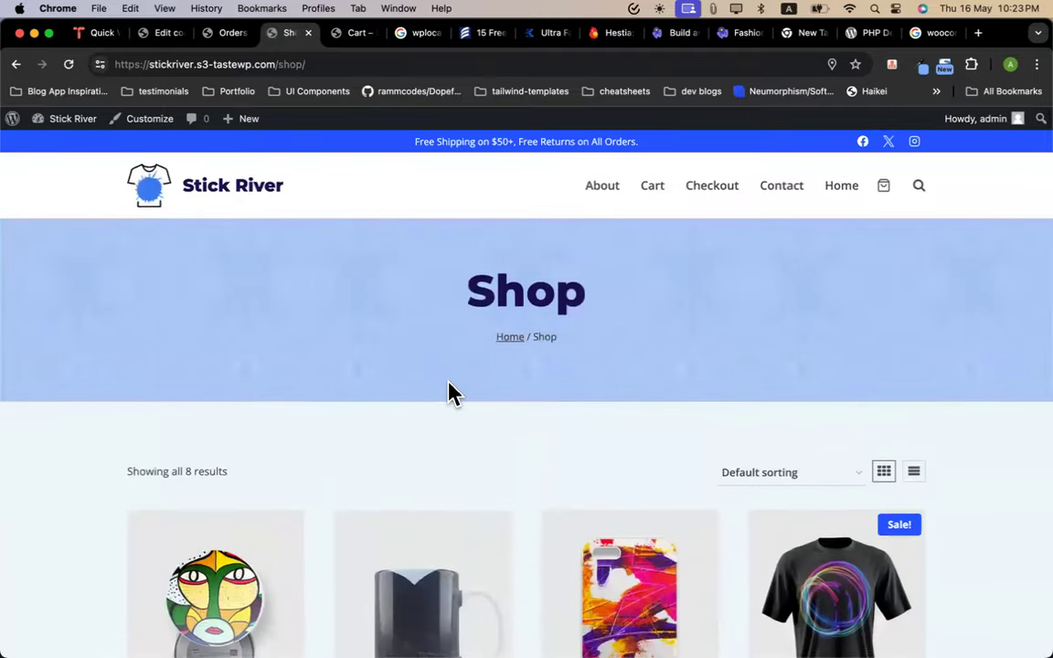
scroll(507, 372, down, 5)
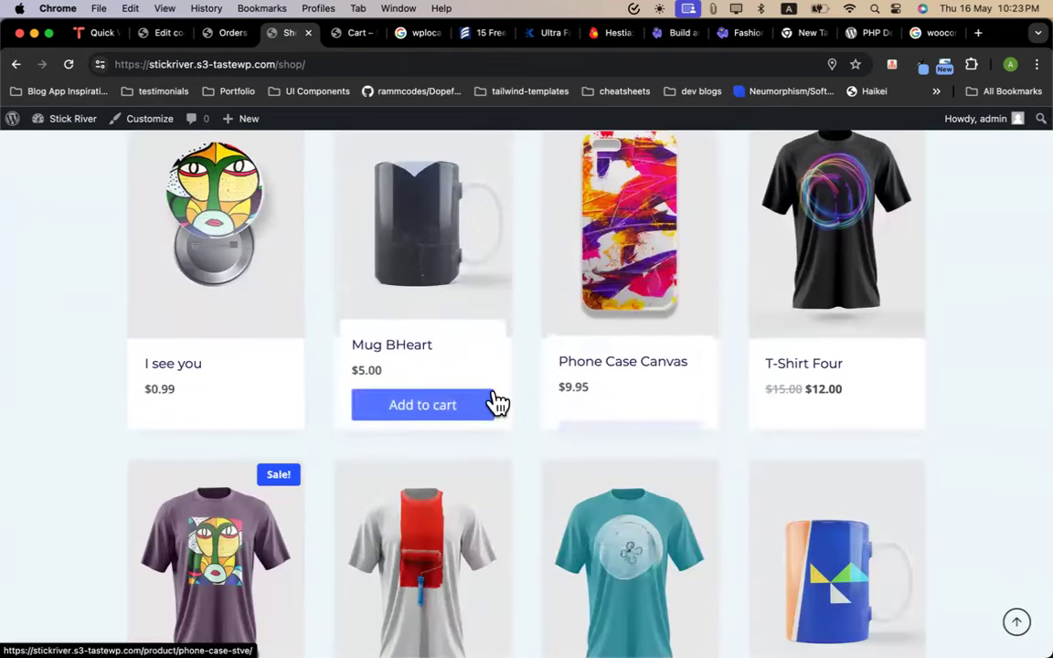
click(643, 353)
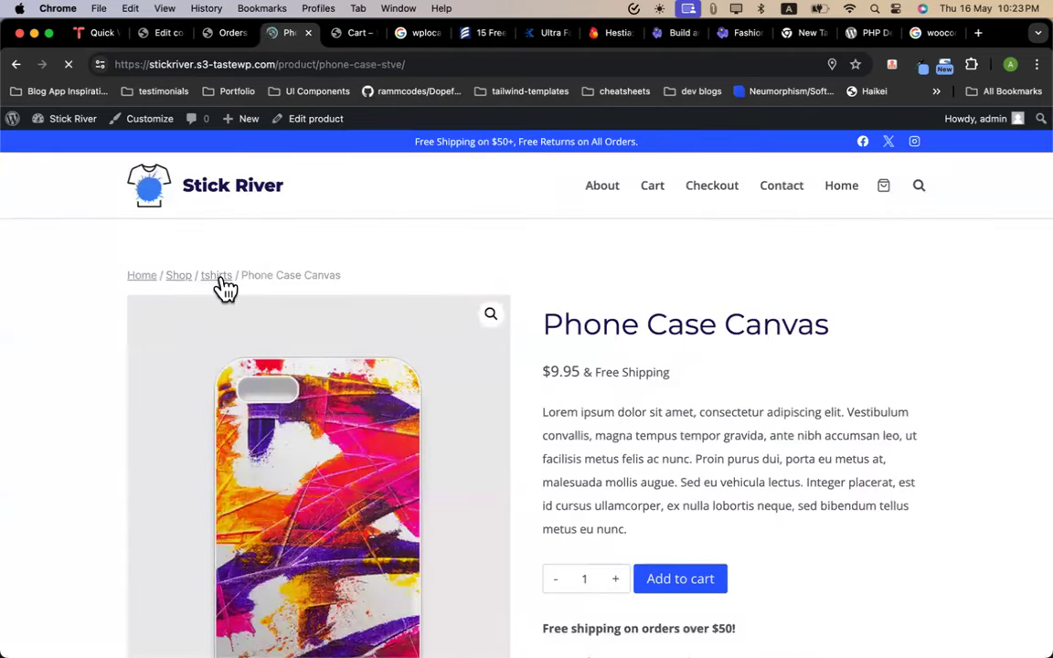
click(224, 288)
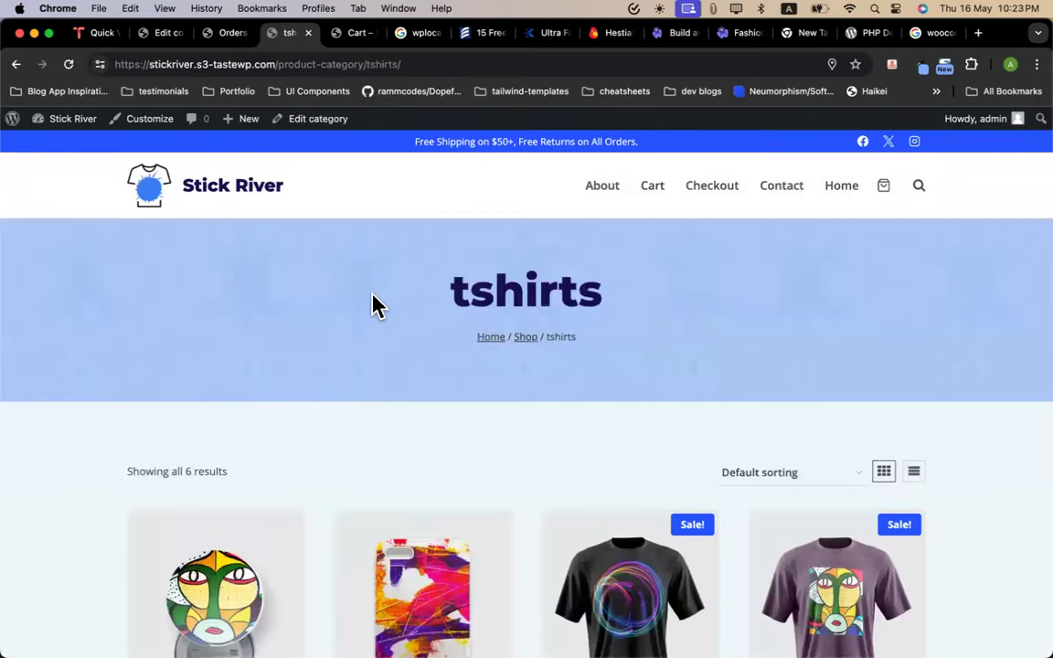
drag(276, 66, 466, 66)
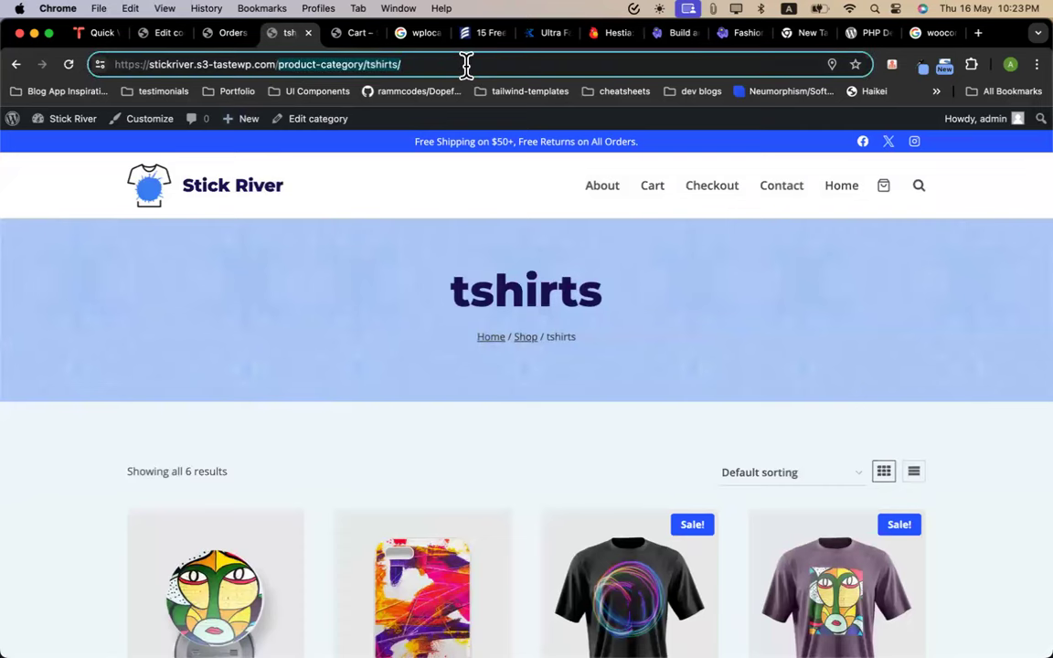
scroll(413, 370, down, 6)
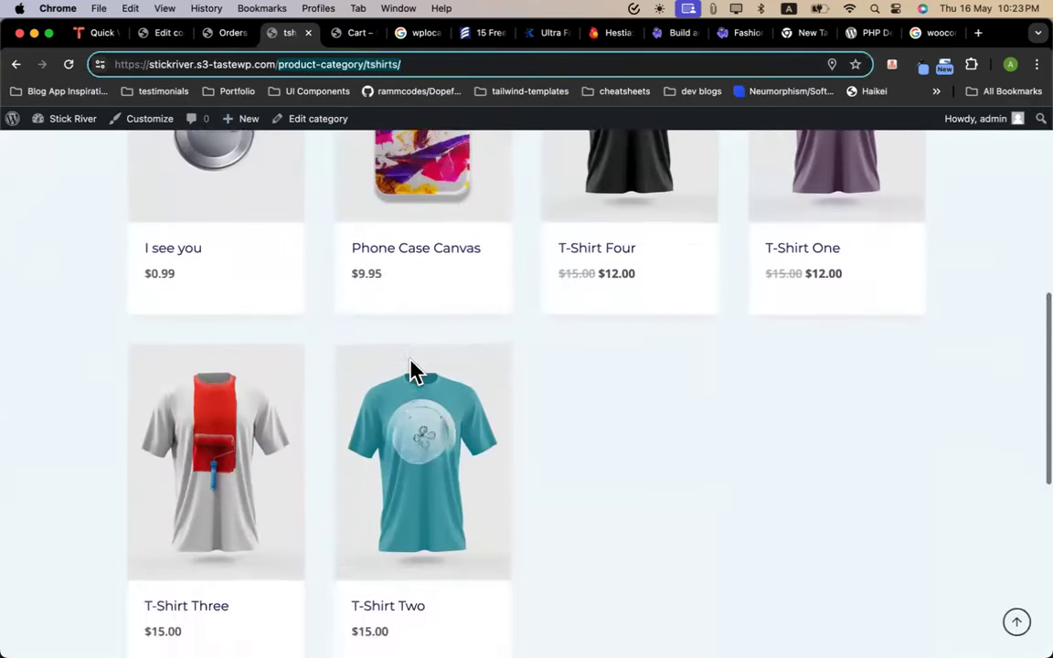
scroll(413, 369, up, 6)
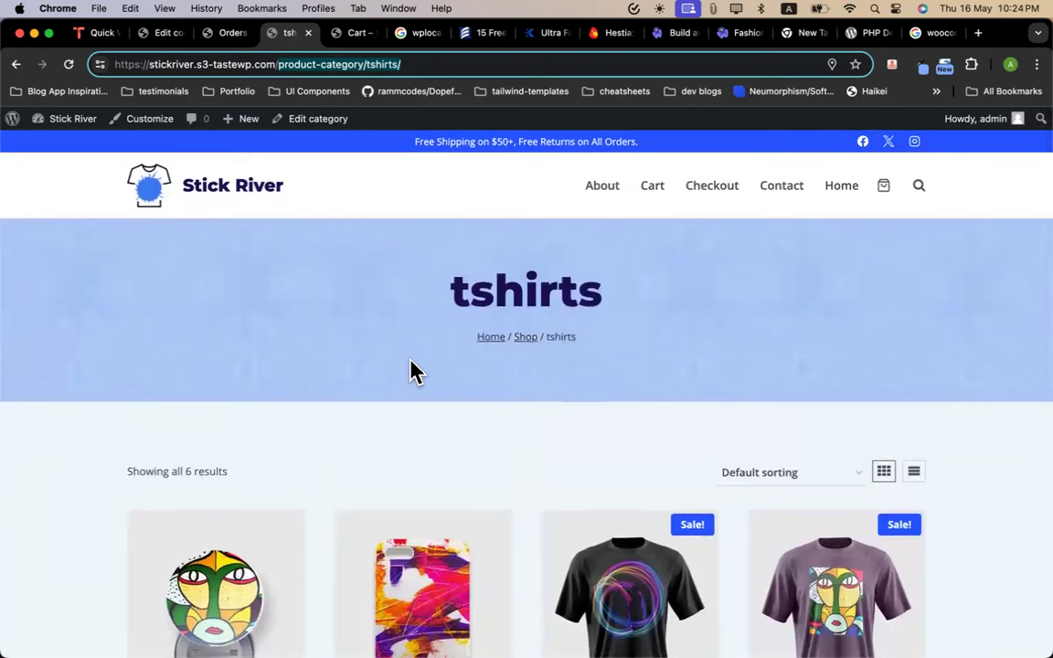
Return to the tshirt1000 coupon's edit page in the admin
click(352, 33)
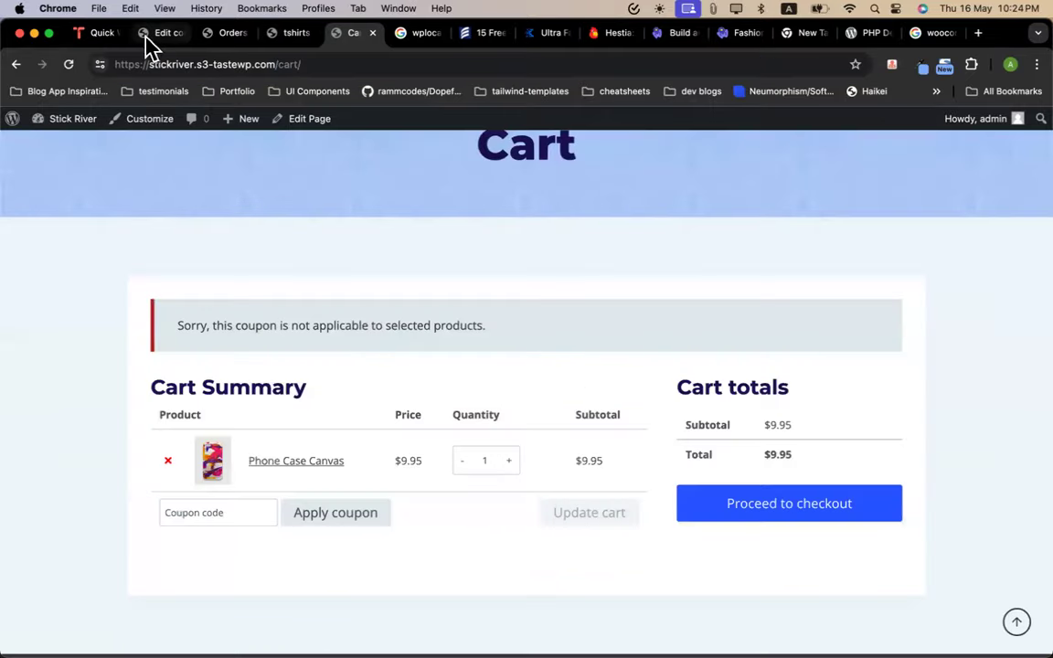
click(154, 33)
scroll(439, 400, up, 1)
scroll(399, 430, down, 1)
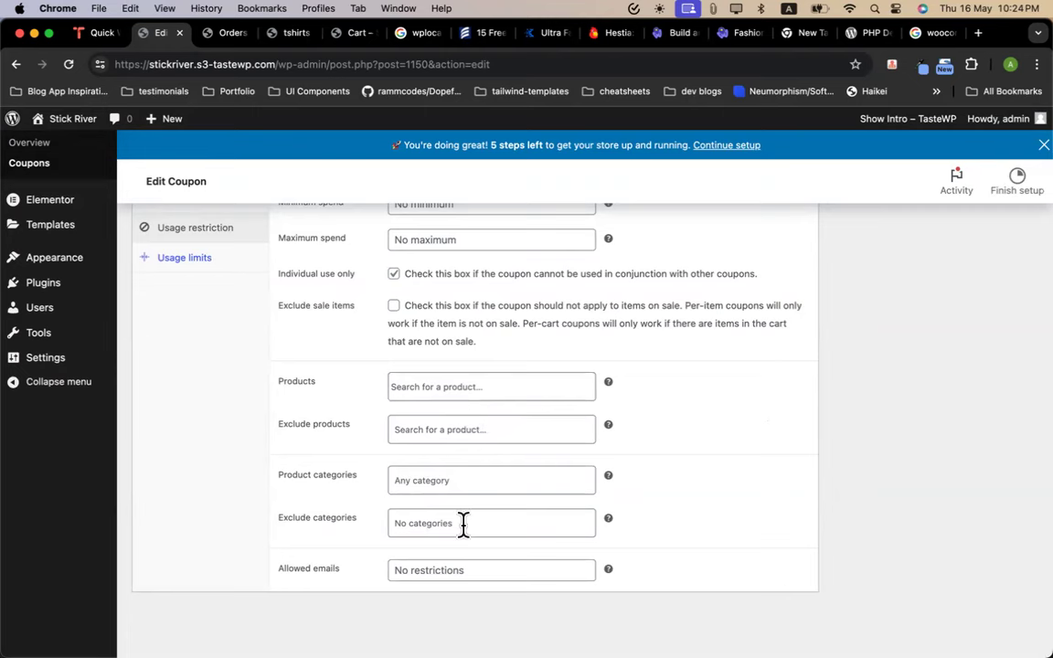
Go back to the cart showing Phone Case Canvas at $9.95 under the coupon notice
click(350, 33)
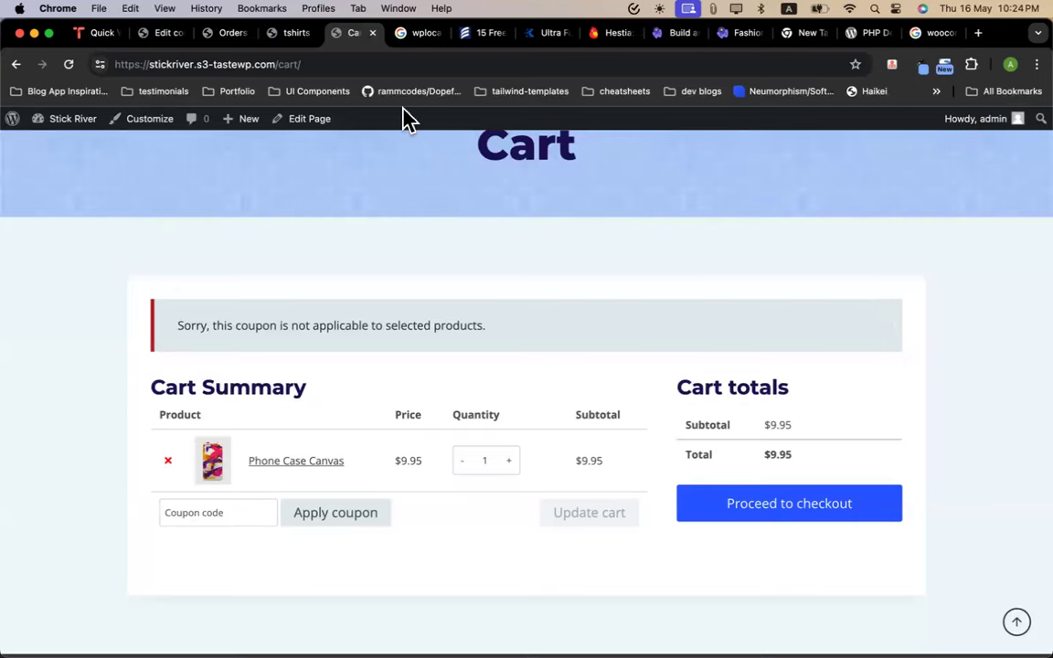
scroll(494, 409, up, 1)
scroll(493, 415, down, 3)
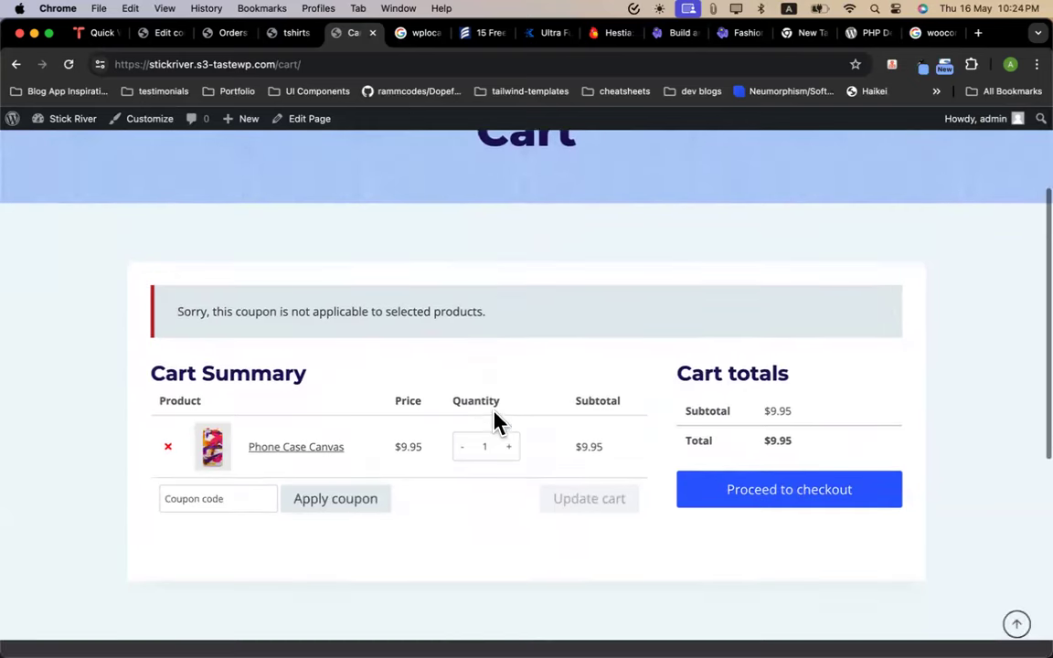
scroll(493, 422, up, 3)
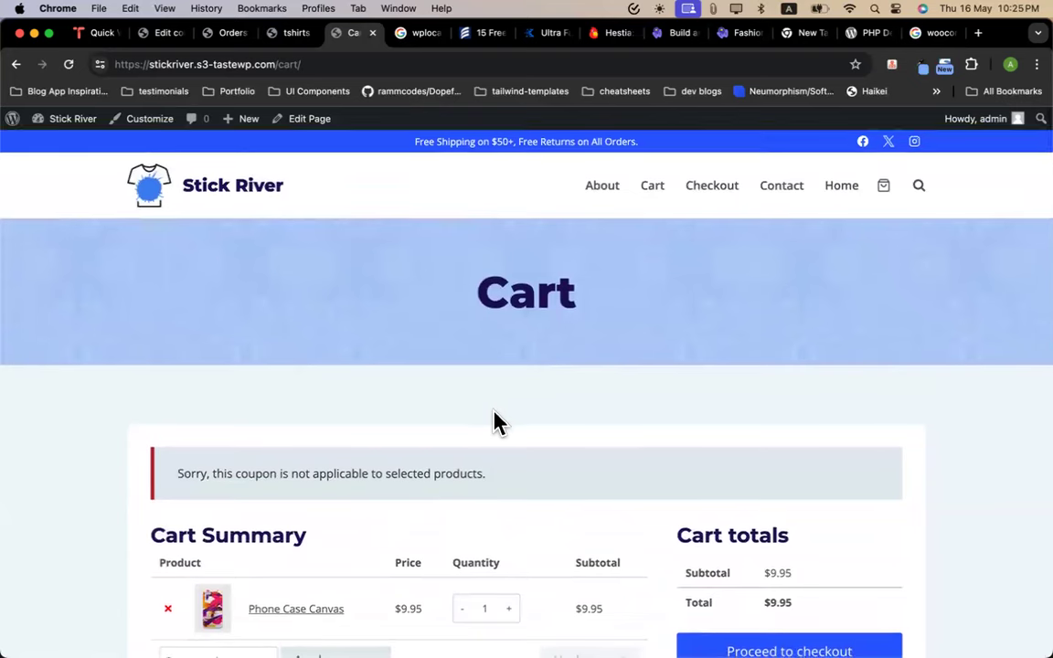
Go from the Orders list to Products and start a blank new product
click(229, 35)
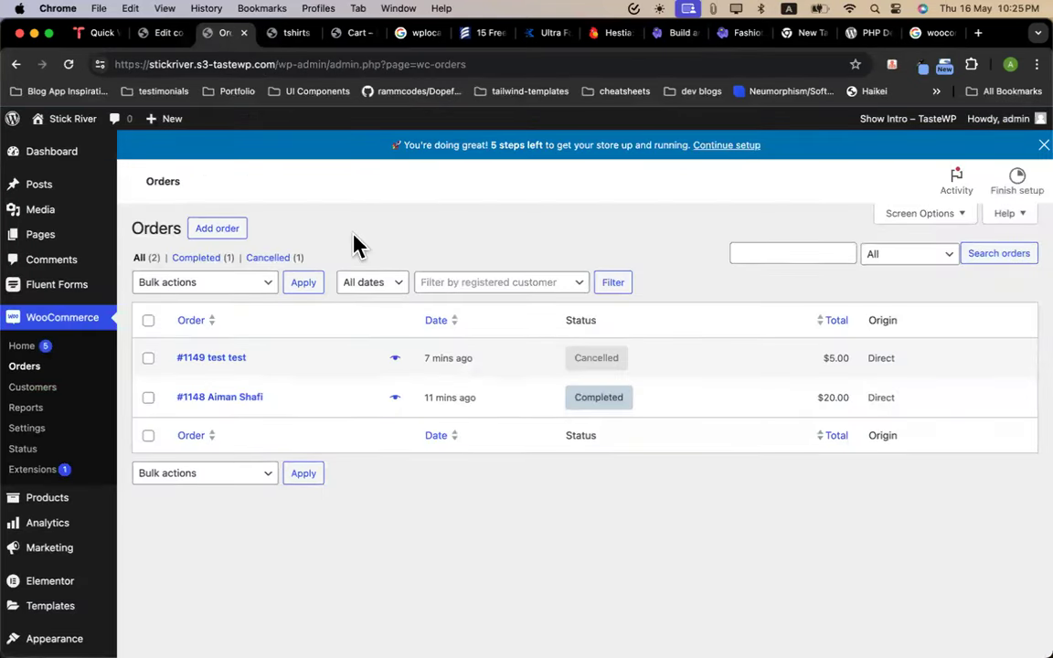
scroll(64, 329, down, 3)
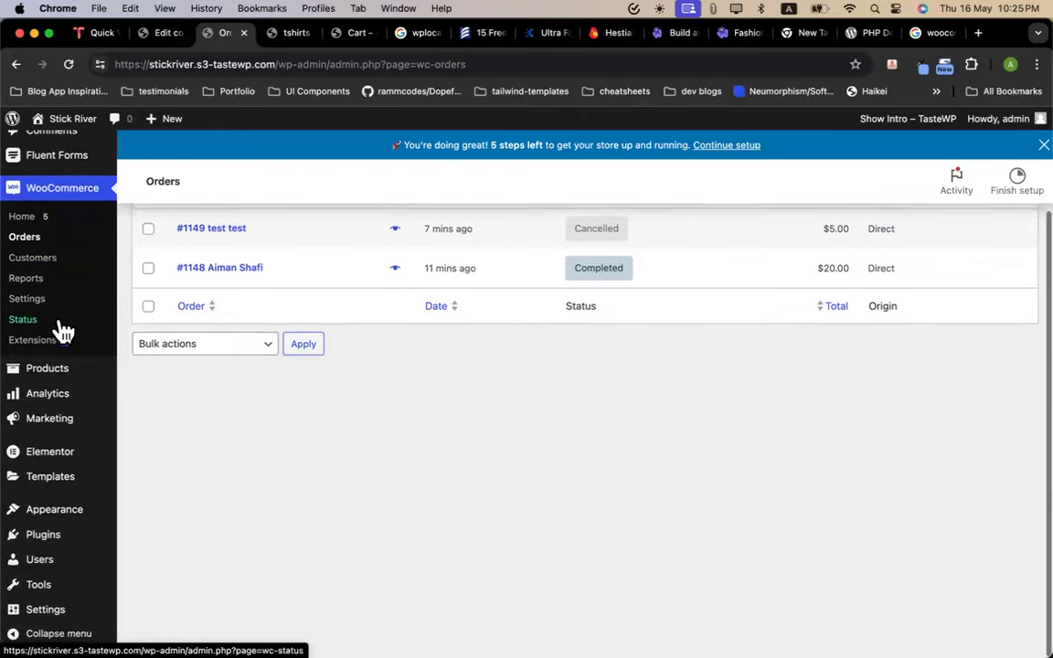
mouse_move(46, 371)
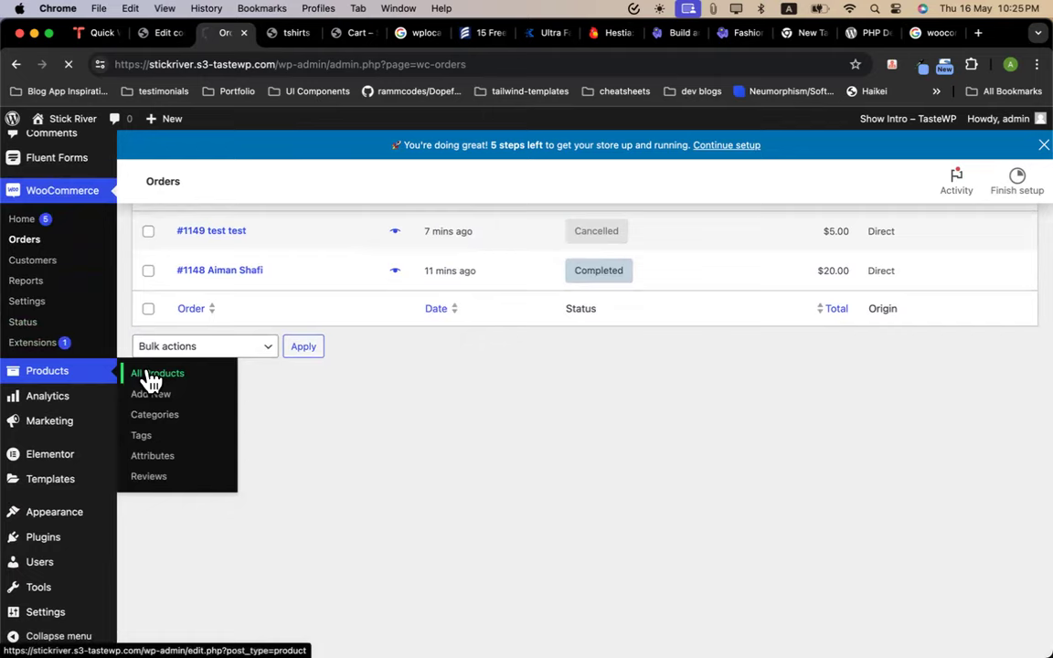
scroll(321, 382, down, 5)
scroll(321, 382, up, 5)
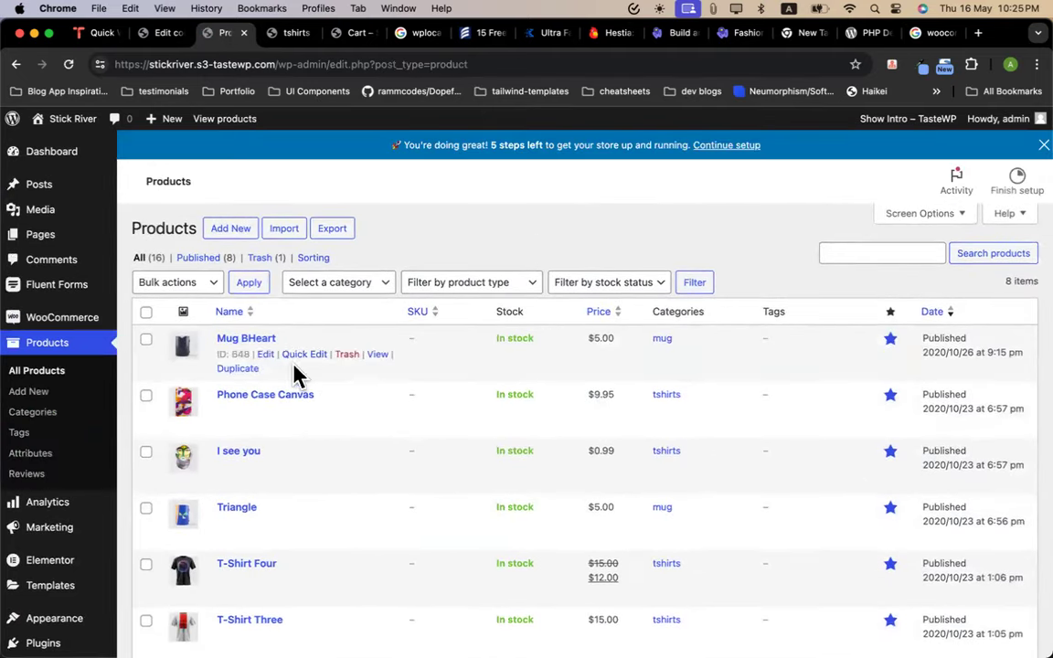
click(243, 239)
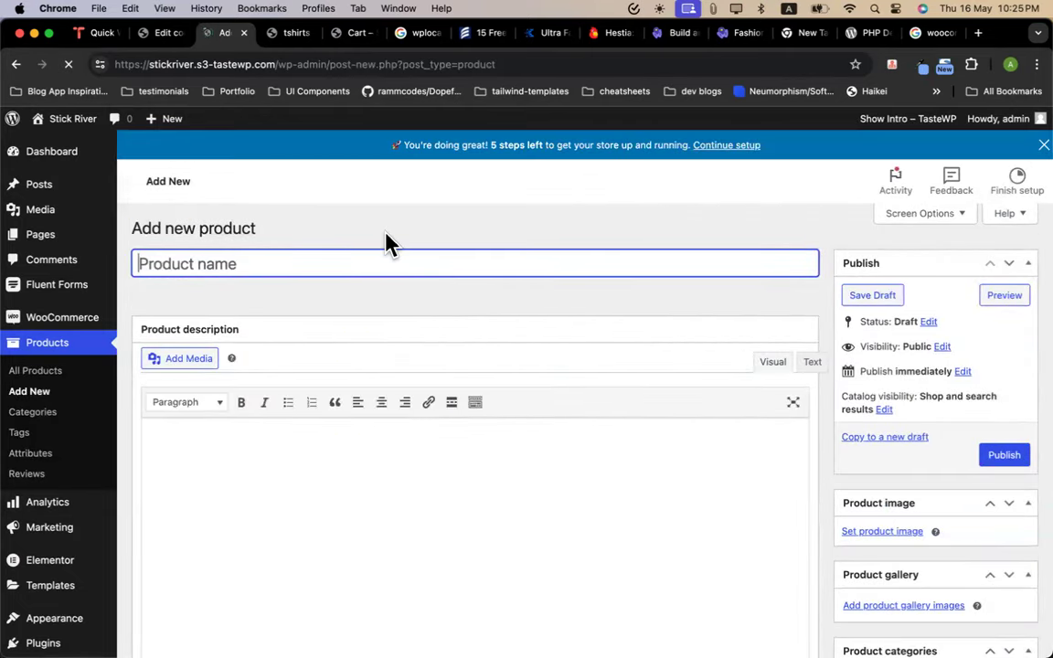
Name the product 'Test Product' with the description 'test'
text(Test Pr)
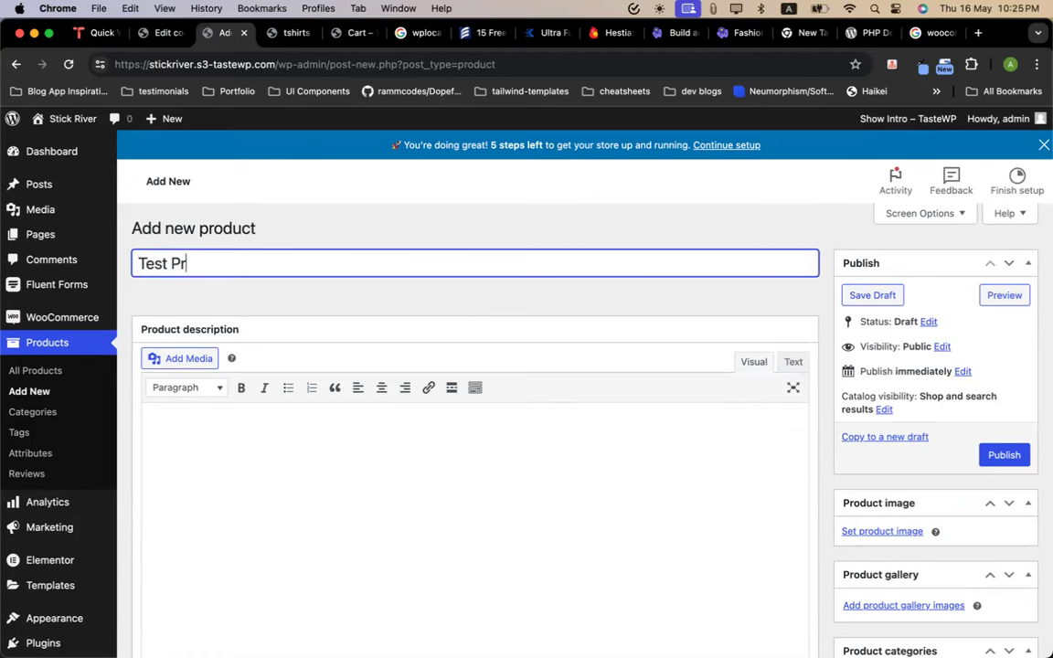
text(oduct)
key(Tab)
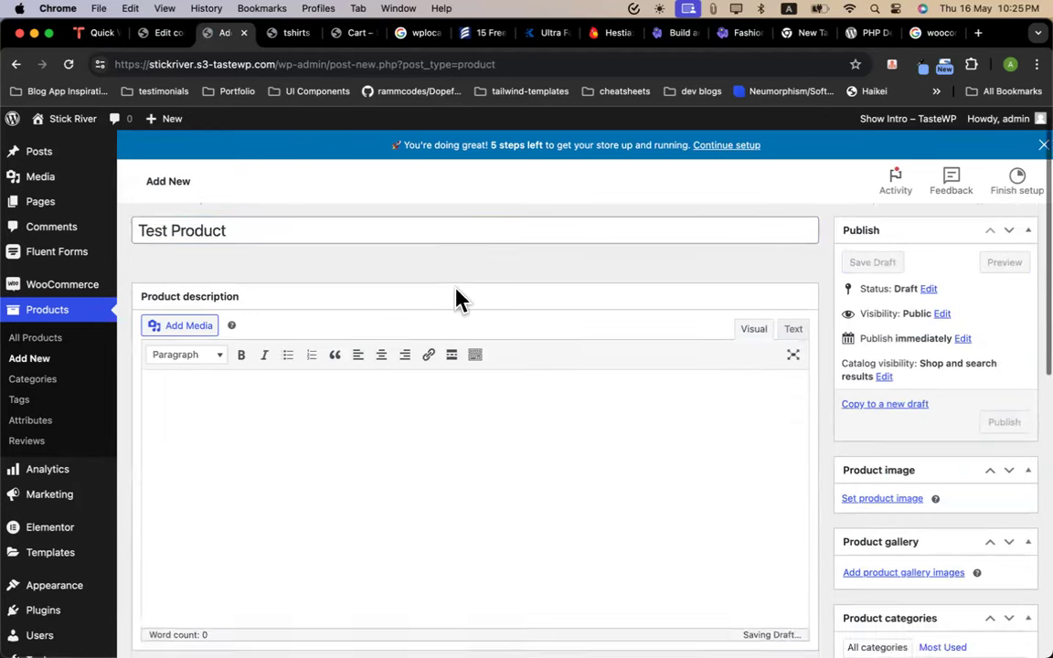
scroll(393, 311, down, 5)
text(test....)
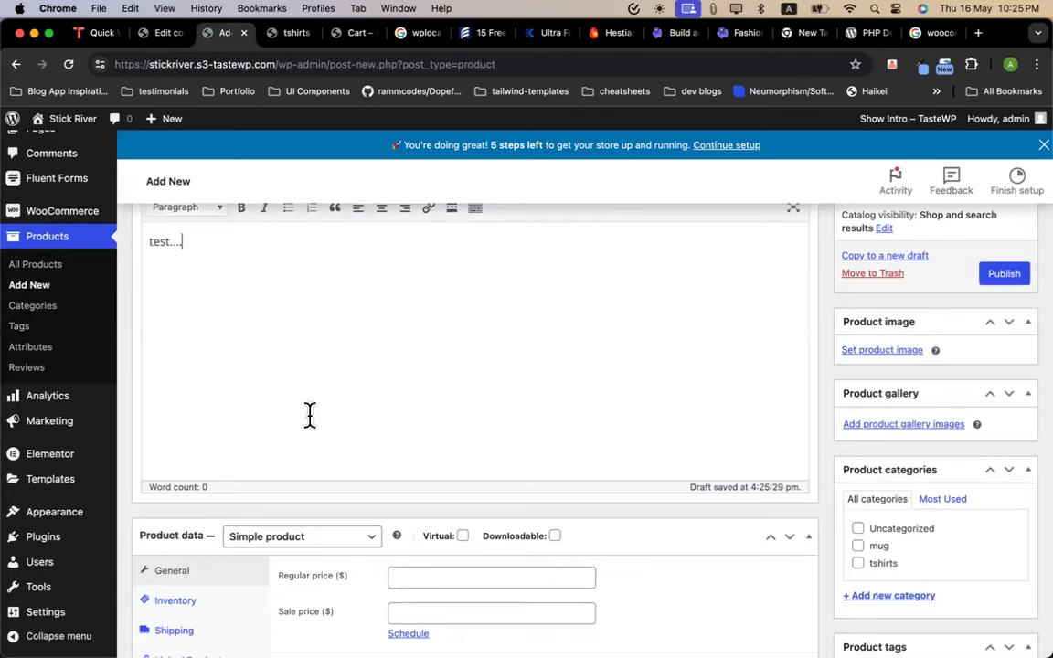
scroll(309, 415, down, 3)
Set the regular price to 100 and the sale price to 80
click(425, 443)
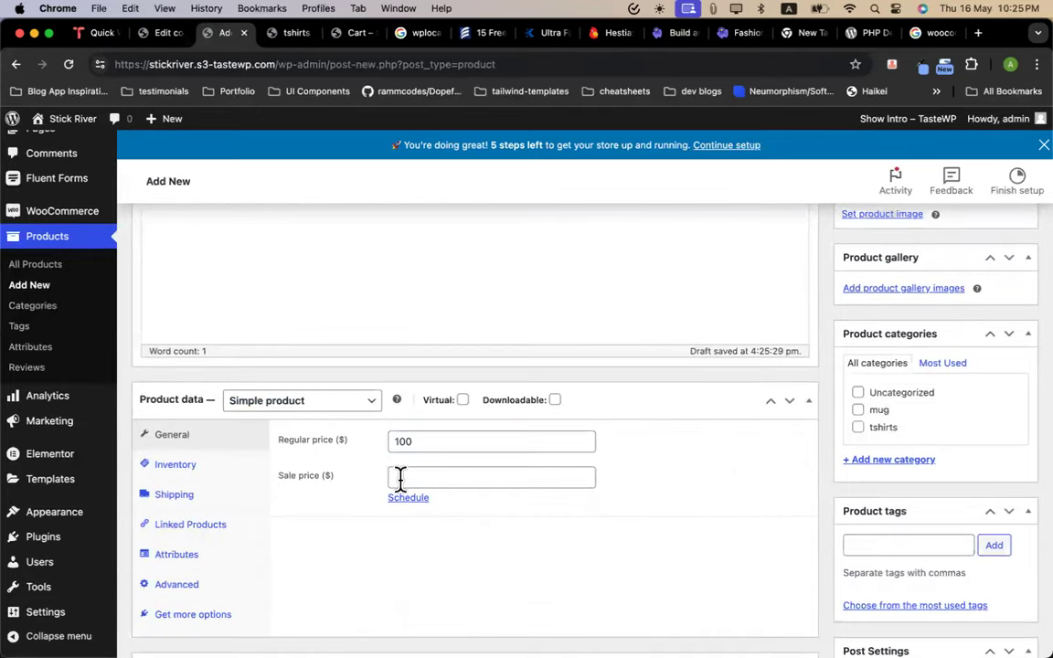
click(412, 476)
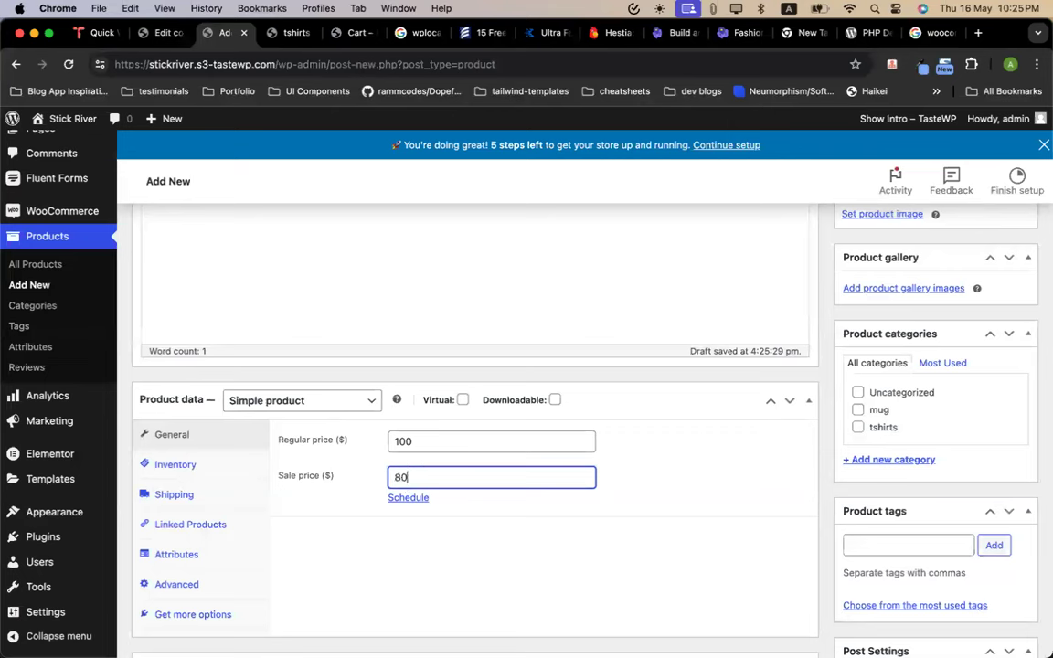
click(415, 441)
double_click(416, 440)
double_click(416, 477)
click(501, 529)
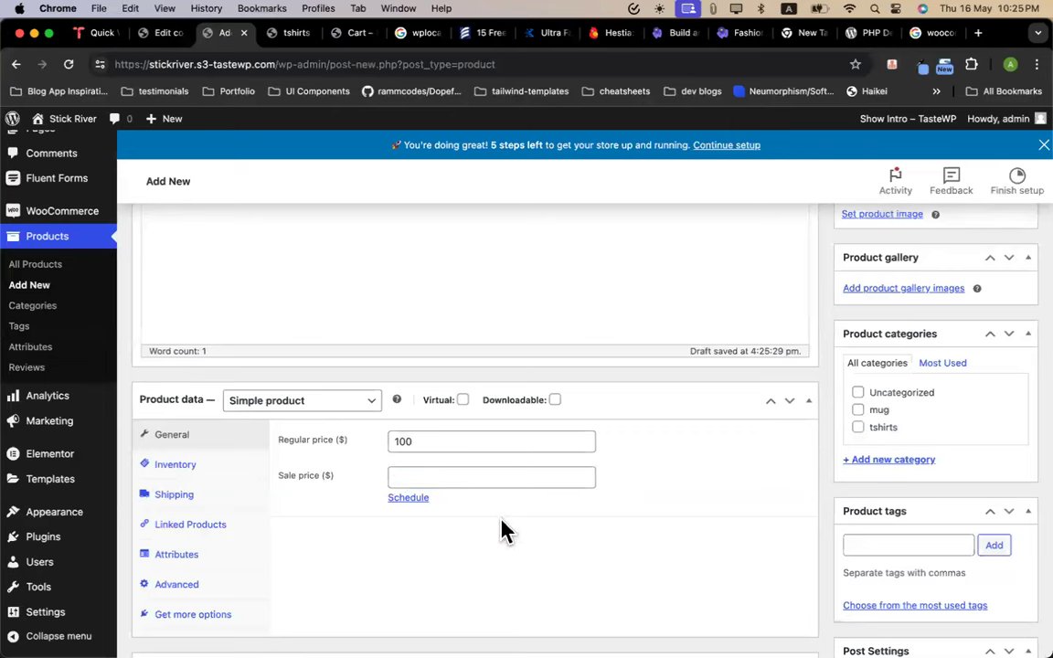
click(420, 477)
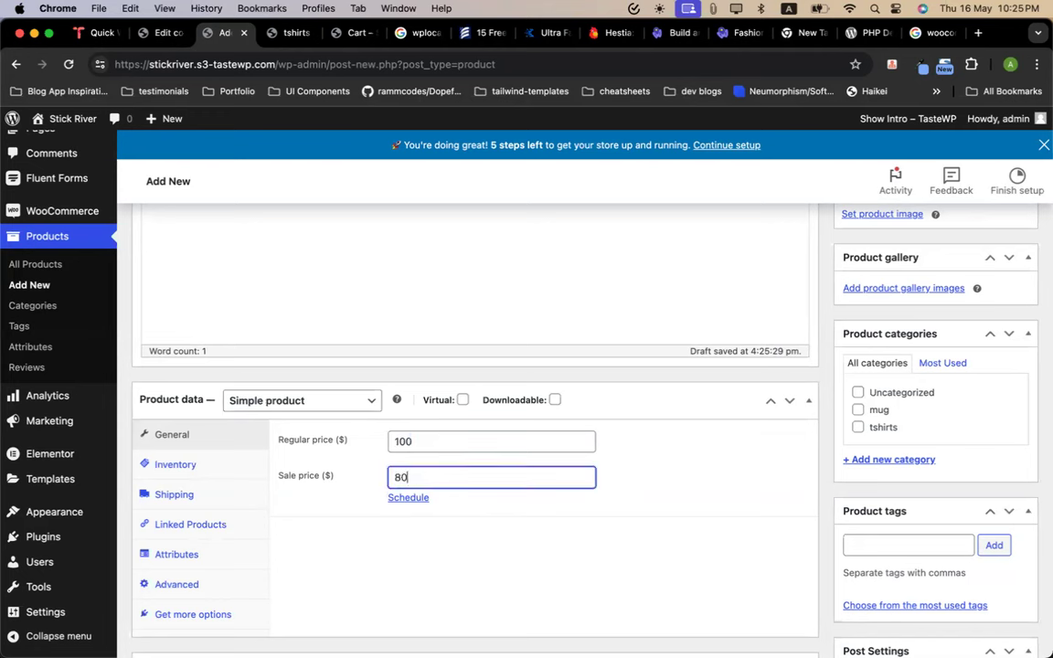
click(499, 510)
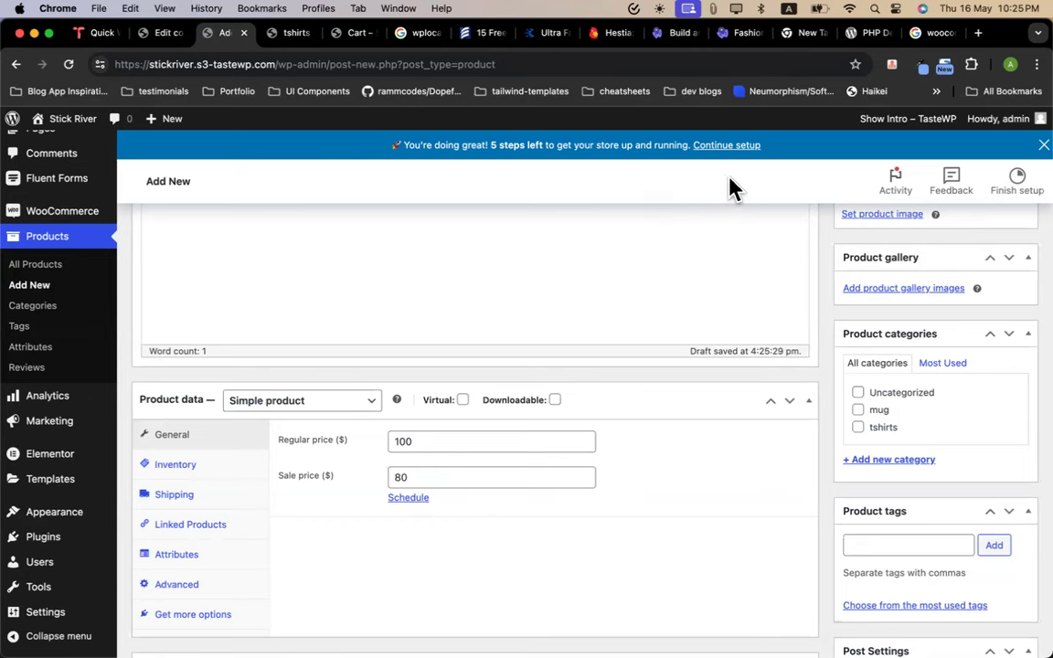
Add the product tag 'test product'
scroll(641, 412, down, 7)
click(317, 489)
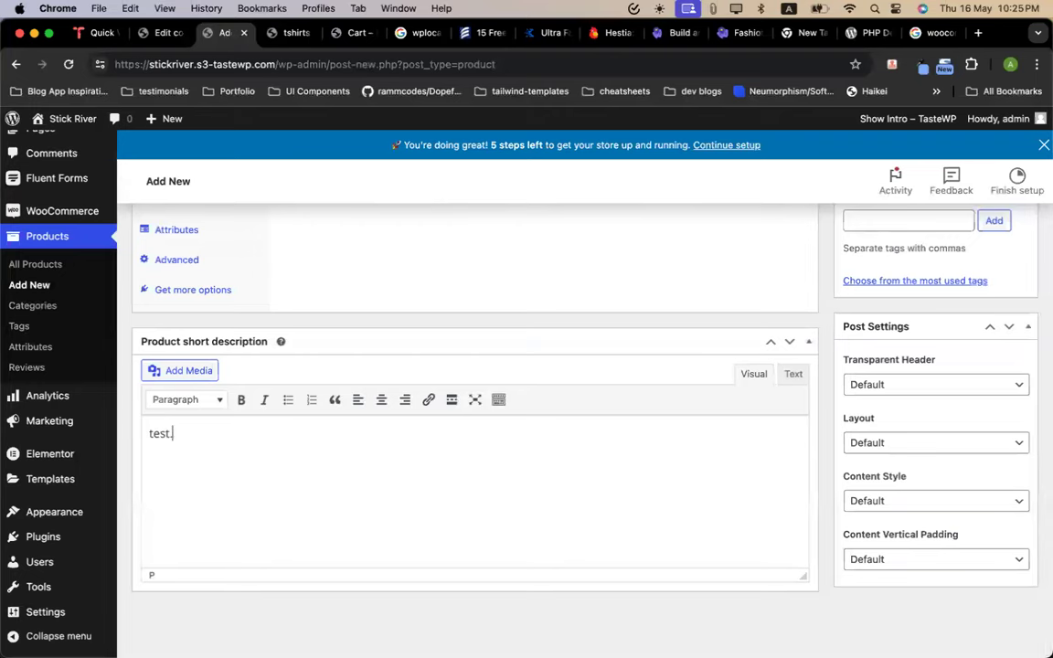
scroll(772, 479, up, 3)
scroll(771, 485, down, 2)
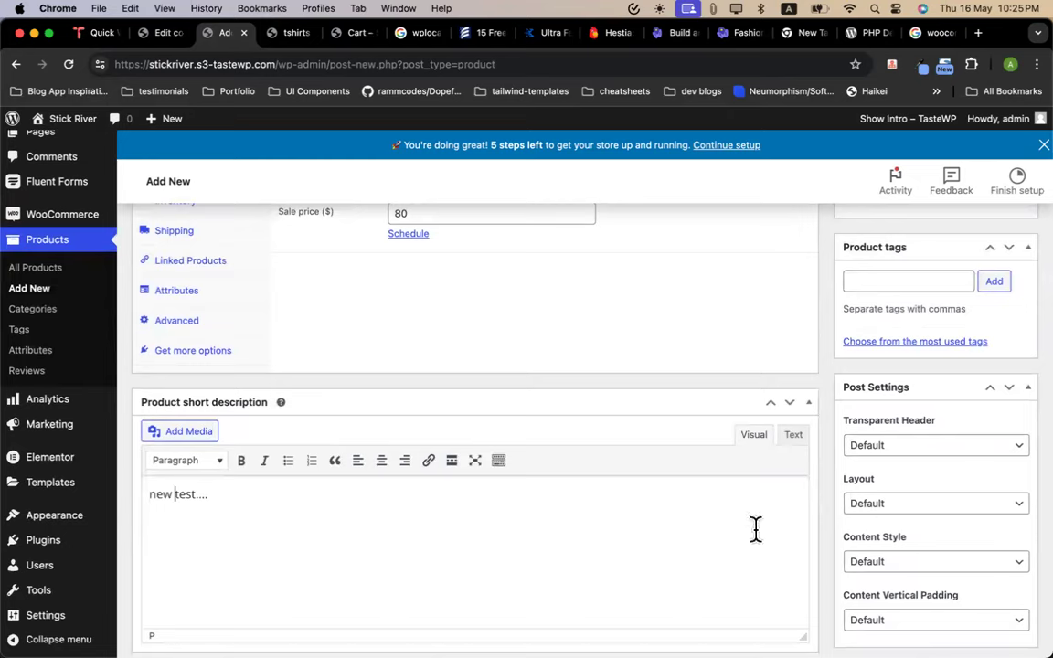
scroll(869, 565, up, 5)
click(907, 519)
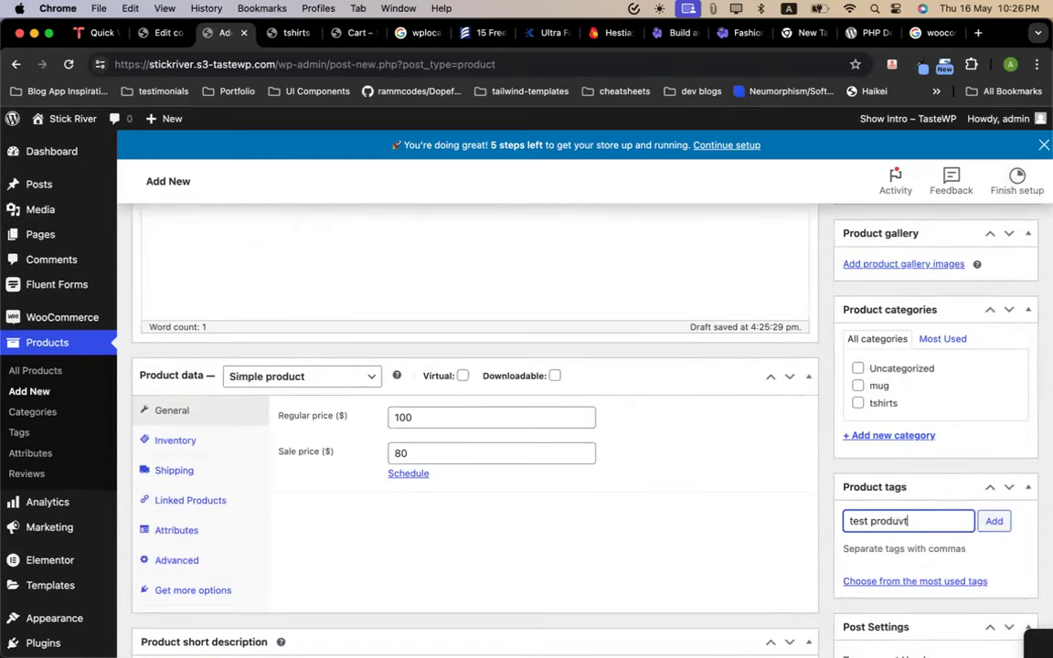
text(test product)
key(Return)
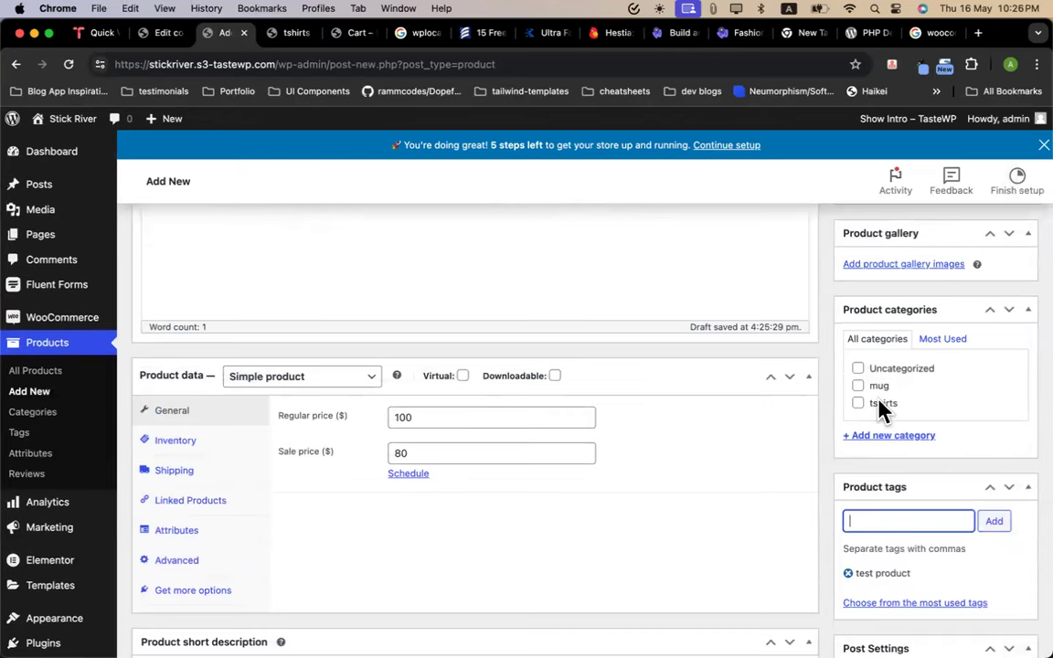
Create a new product category 'test' and assign it to the product
scroll(881, 423, up, 1)
click(891, 454)
text(test)
key(Return)
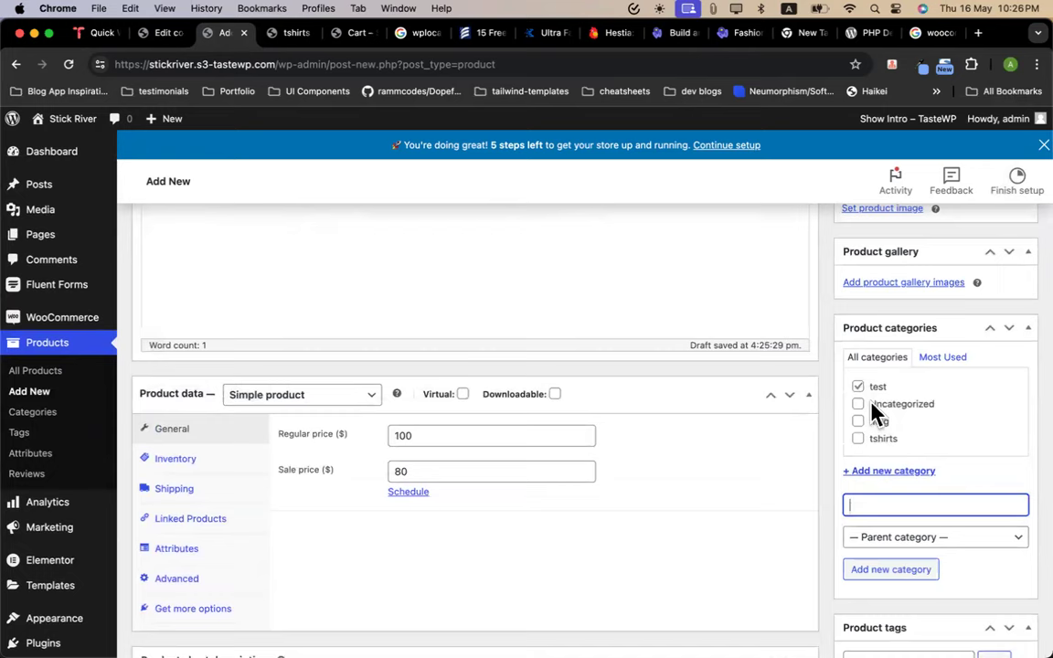
scroll(878, 423, up, 2)
Set the t-shirt logo as the product image
click(868, 311)
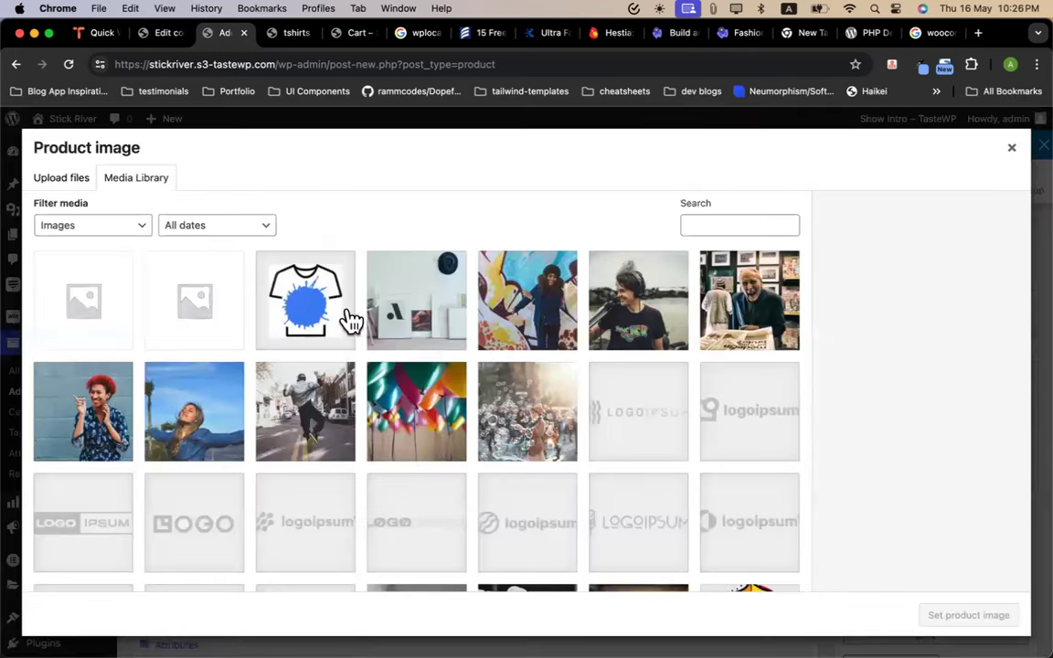
click(340, 313)
click(942, 617)
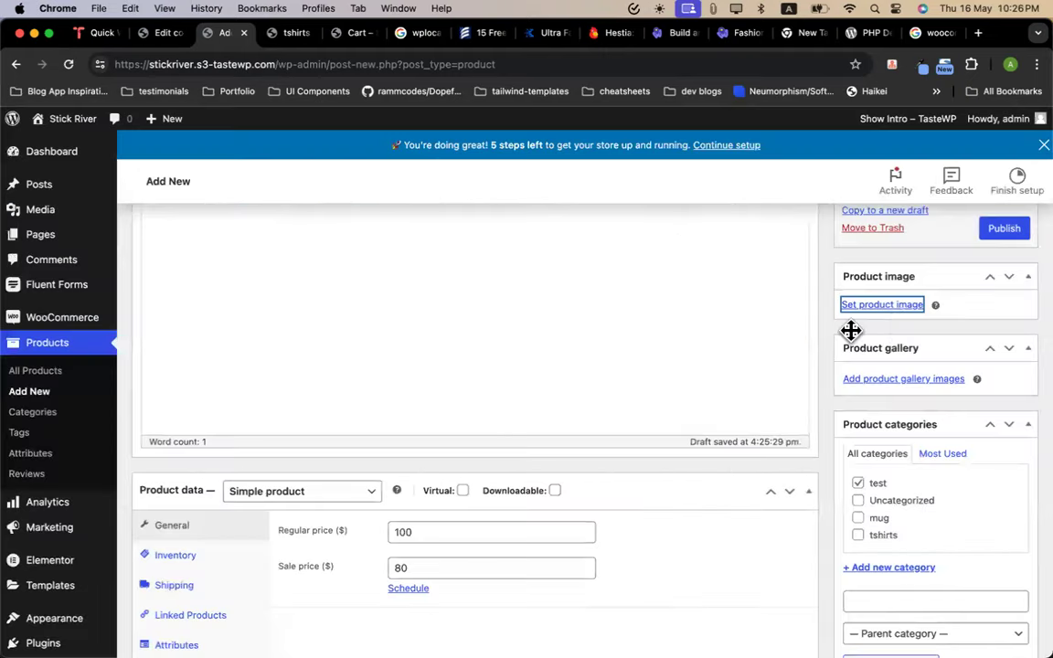
Add the graffiti, white-room and headphones photos to the gallery and publish
click(901, 495)
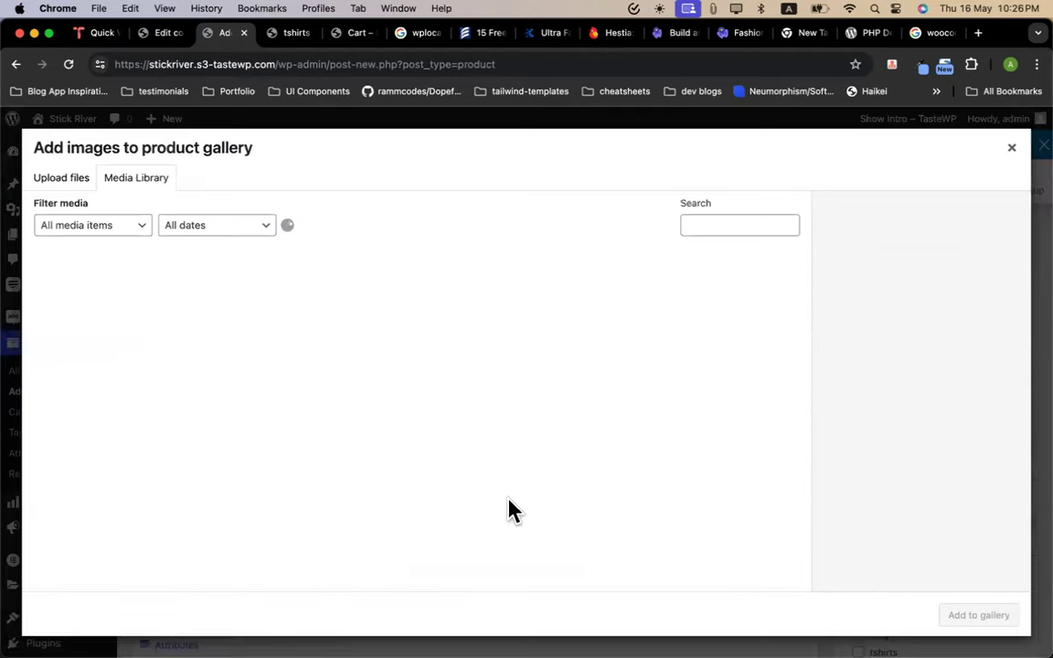
click(505, 327)
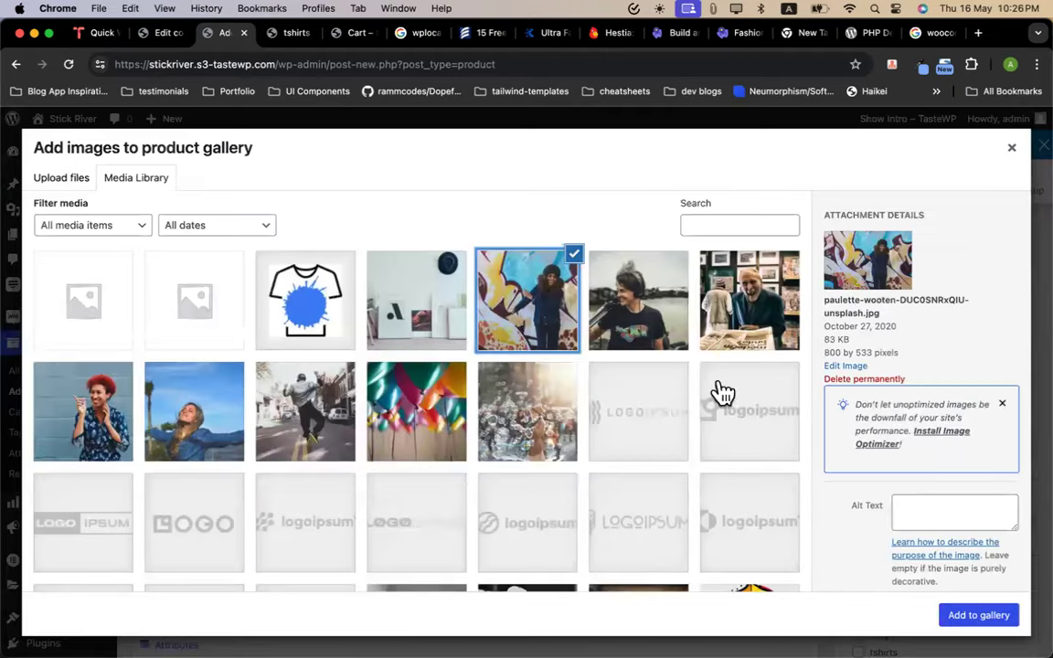
click(451, 313)
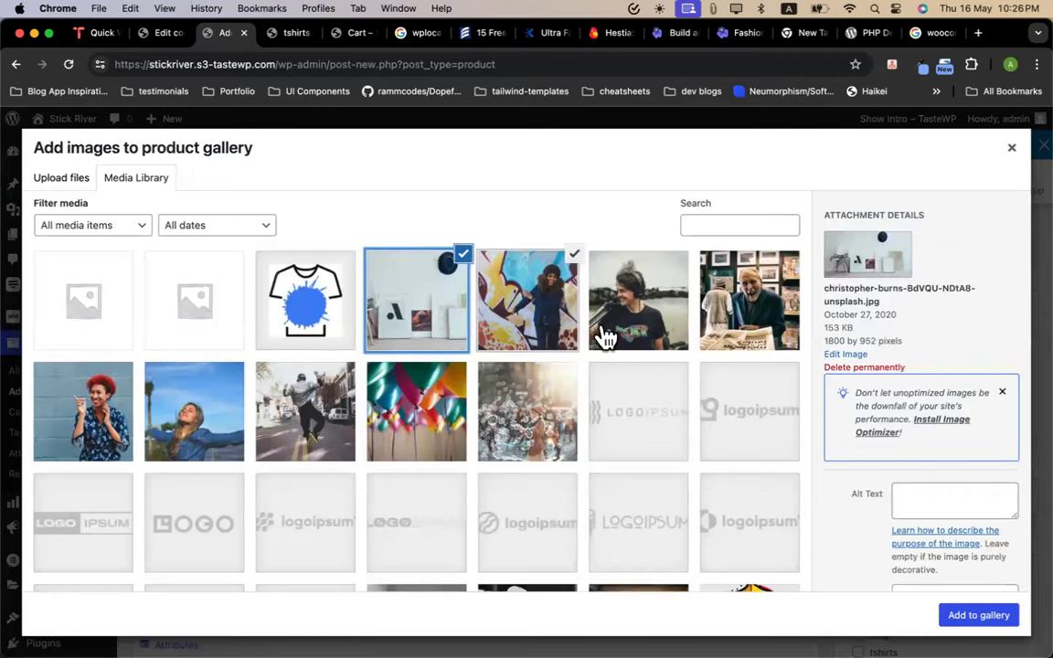
click(651, 335)
click(958, 611)
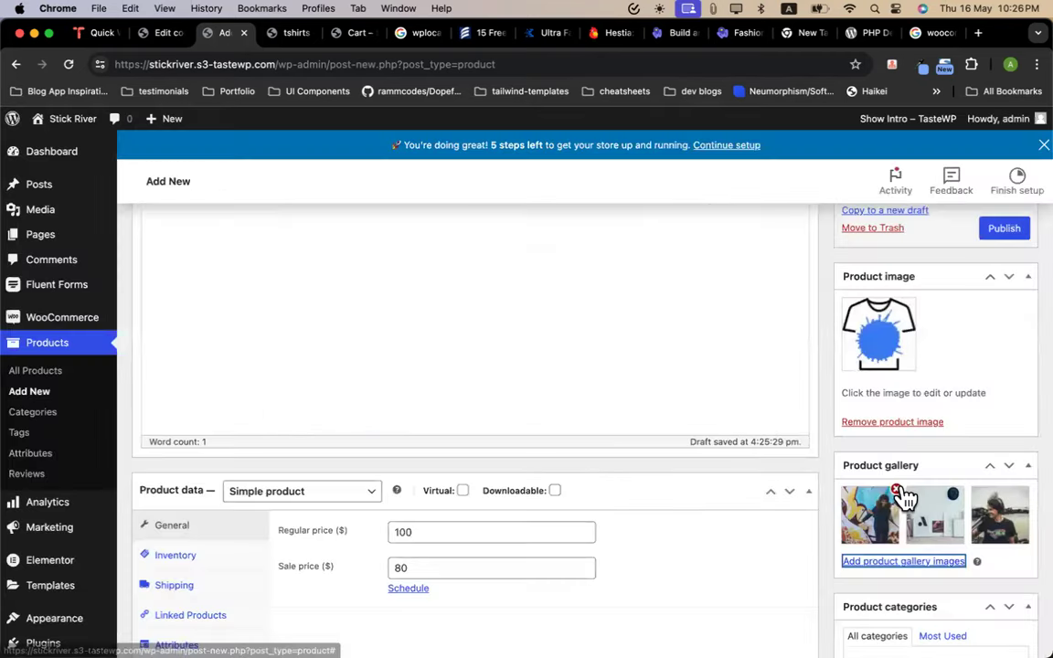
scroll(904, 498, up, 5)
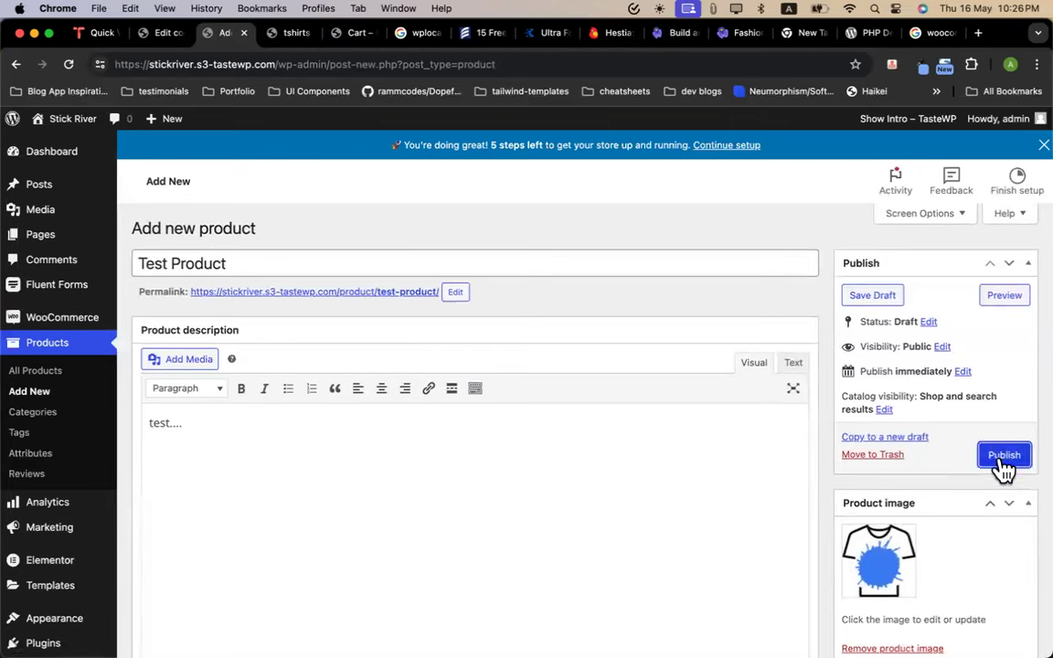
click(1002, 461)
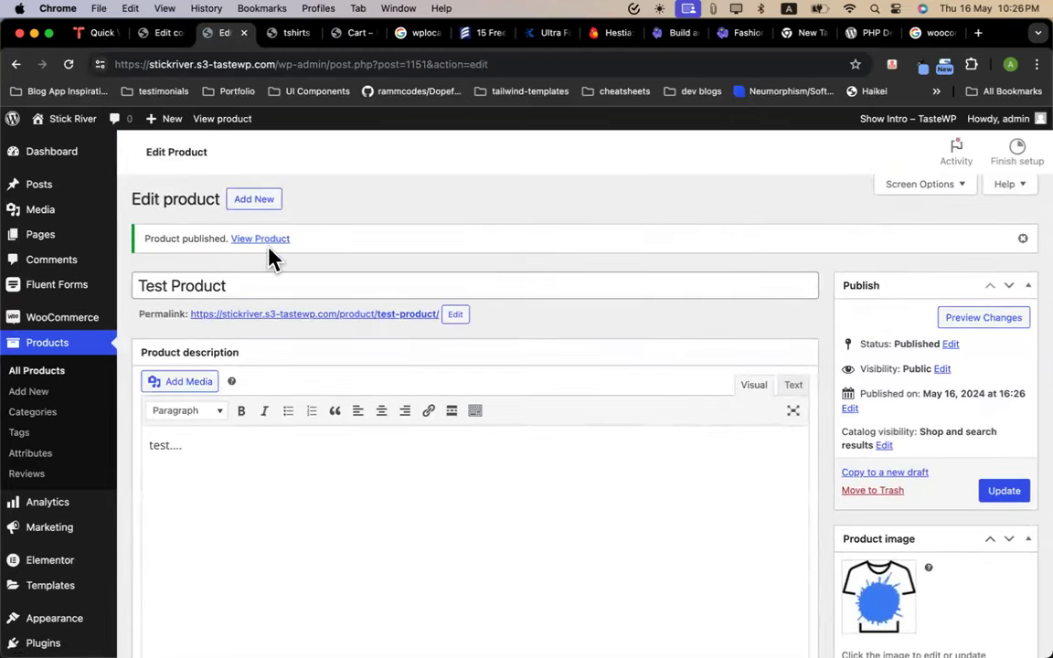
Open the published Test Product page on the storefront in a new tab
super+click(263, 231)
super+click(265, 268)
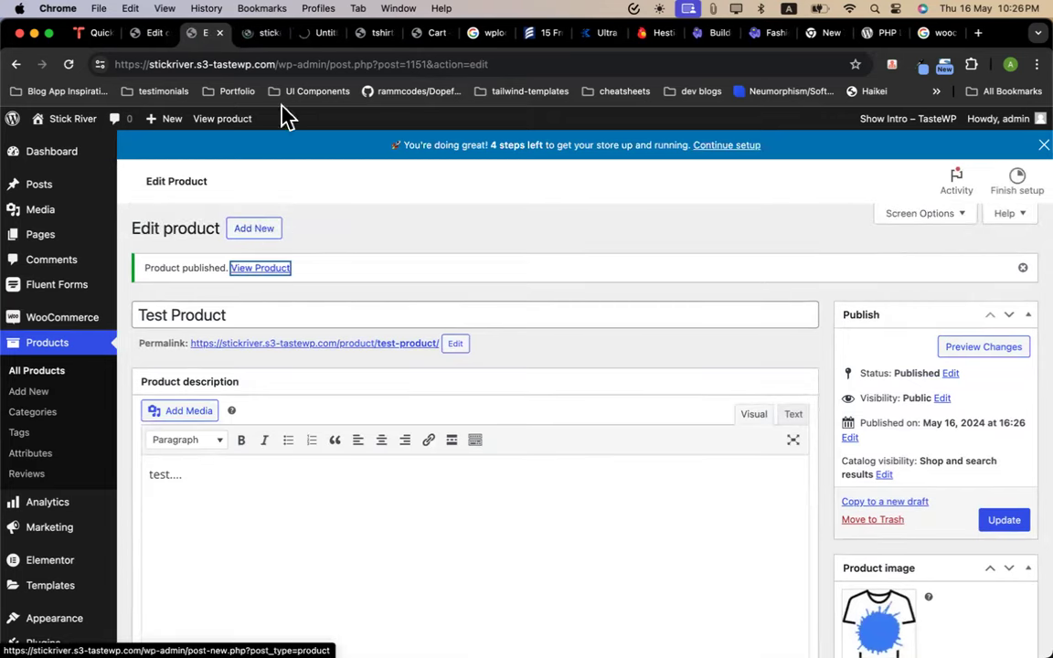
click(265, 33)
click(276, 33)
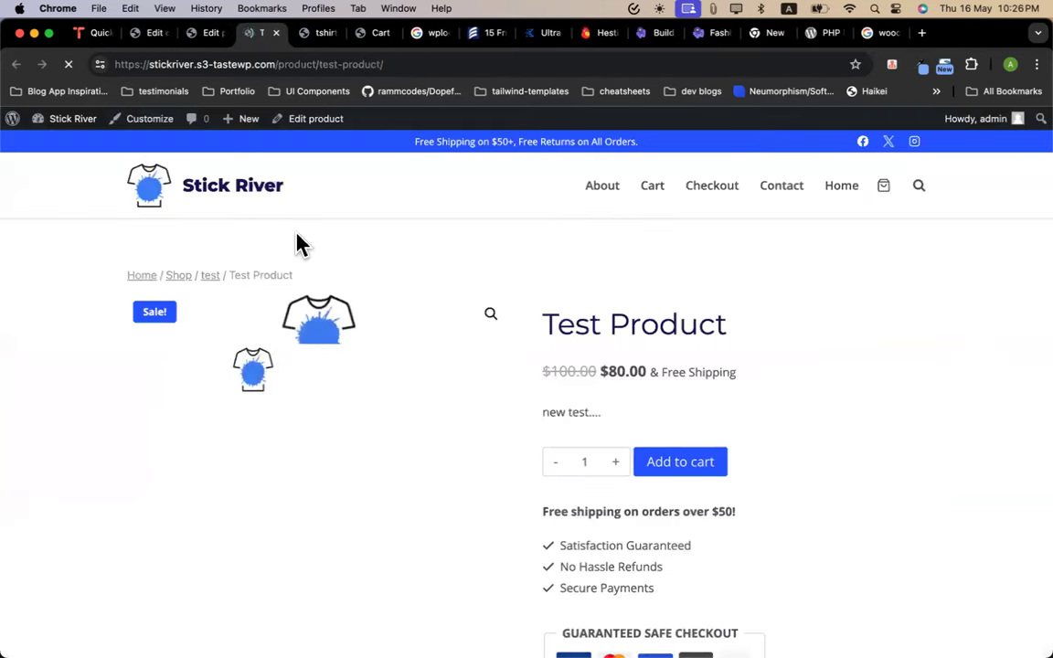
drag(315, 64, 432, 254)
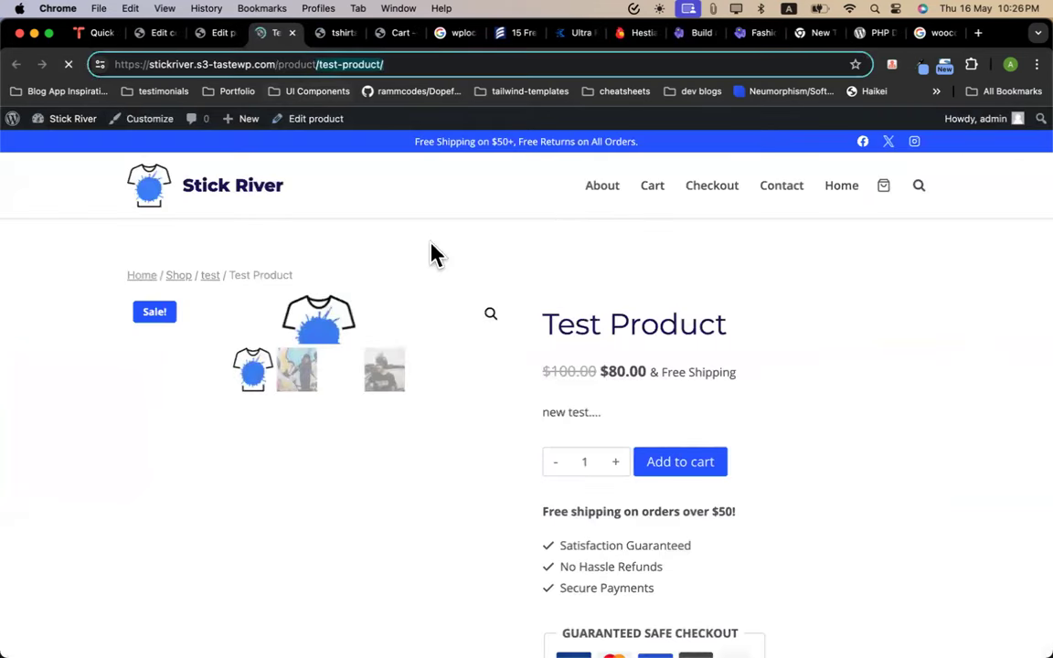
Browse the second, third and fourth gallery photos and the short description
click(304, 380)
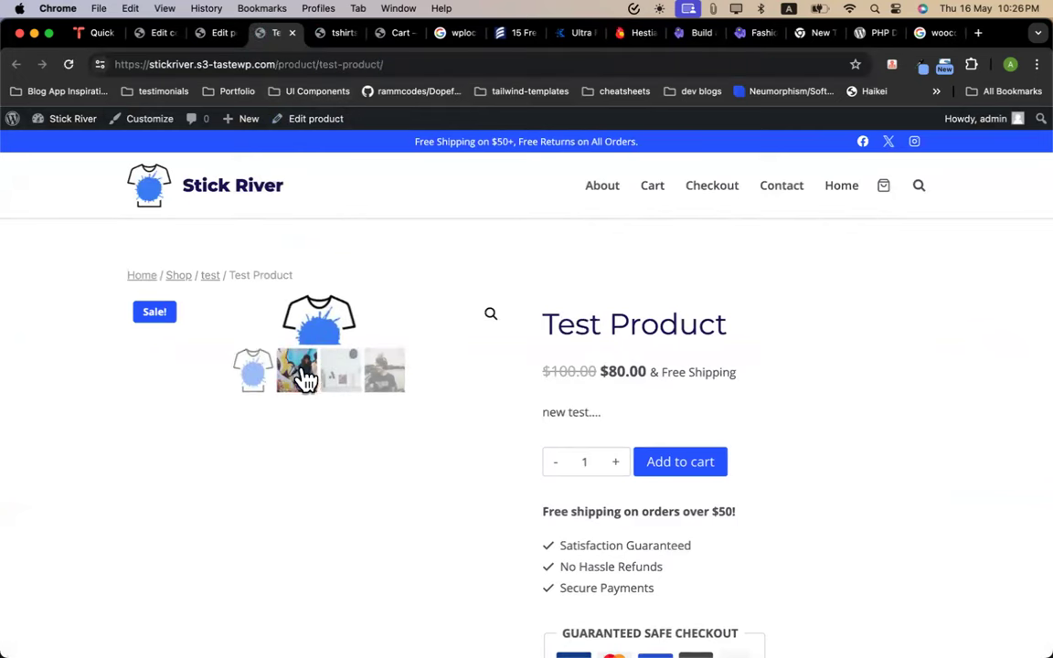
click(343, 563)
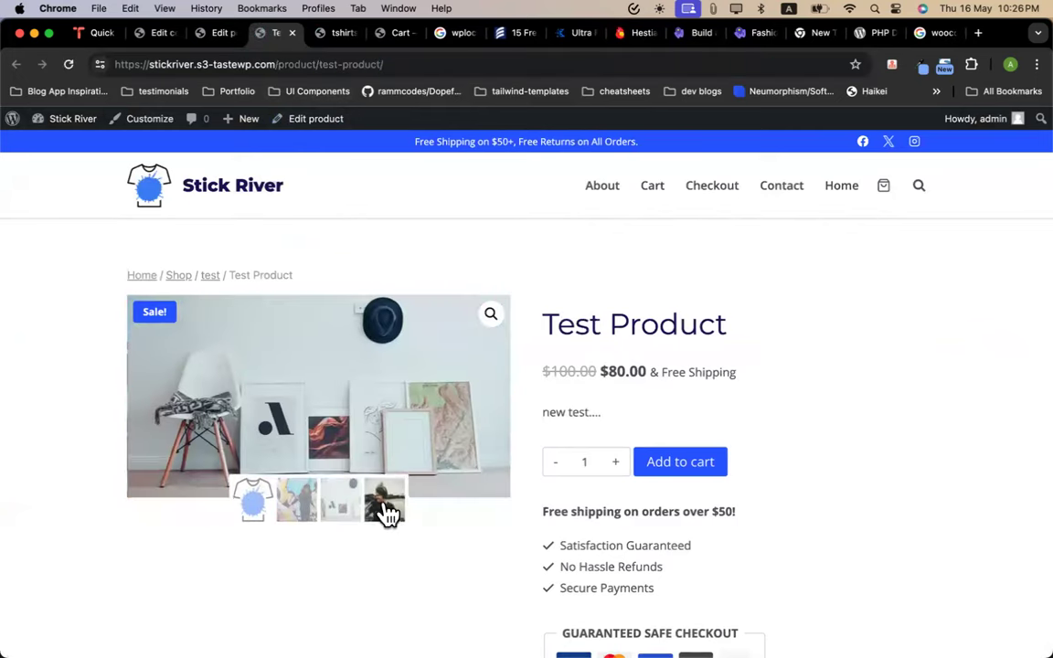
click(388, 515)
click(302, 567)
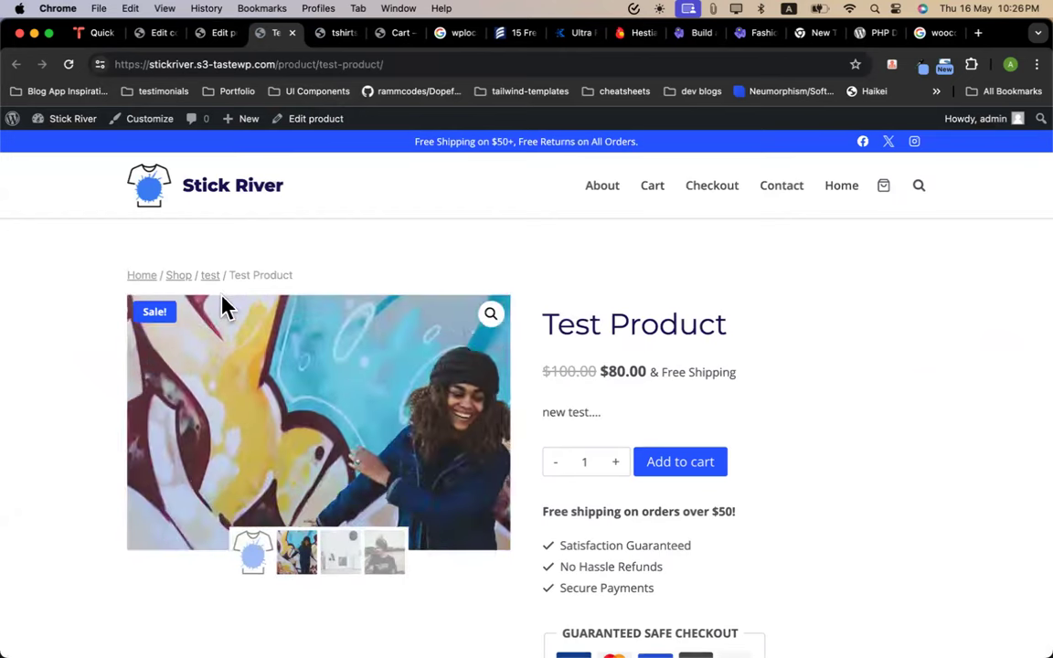
scroll(722, 333, down, 3)
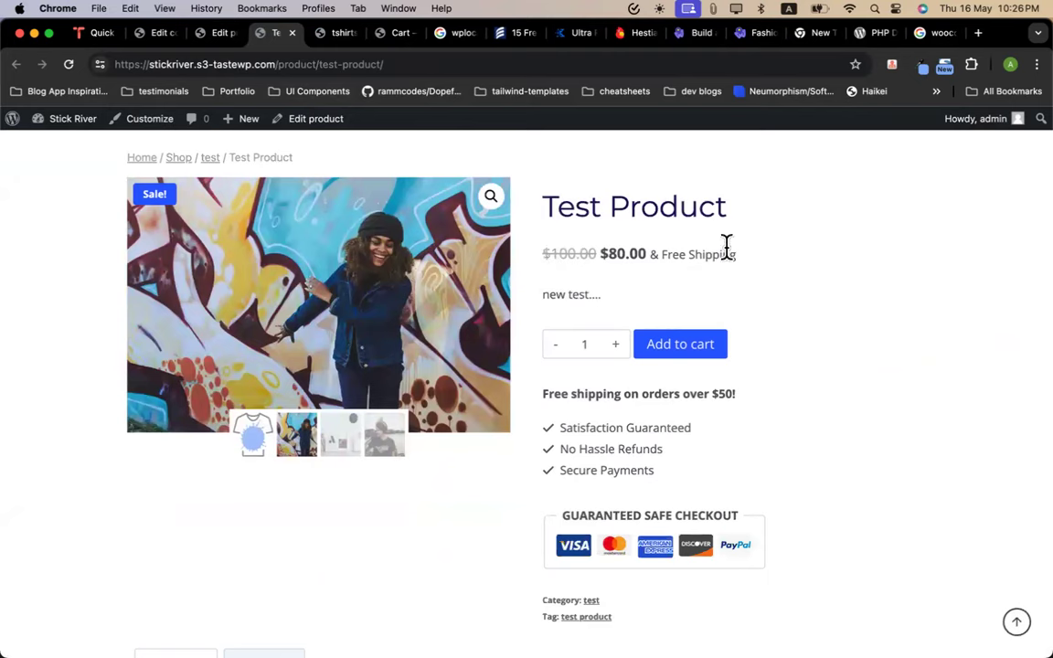
drag(549, 295, 600, 296)
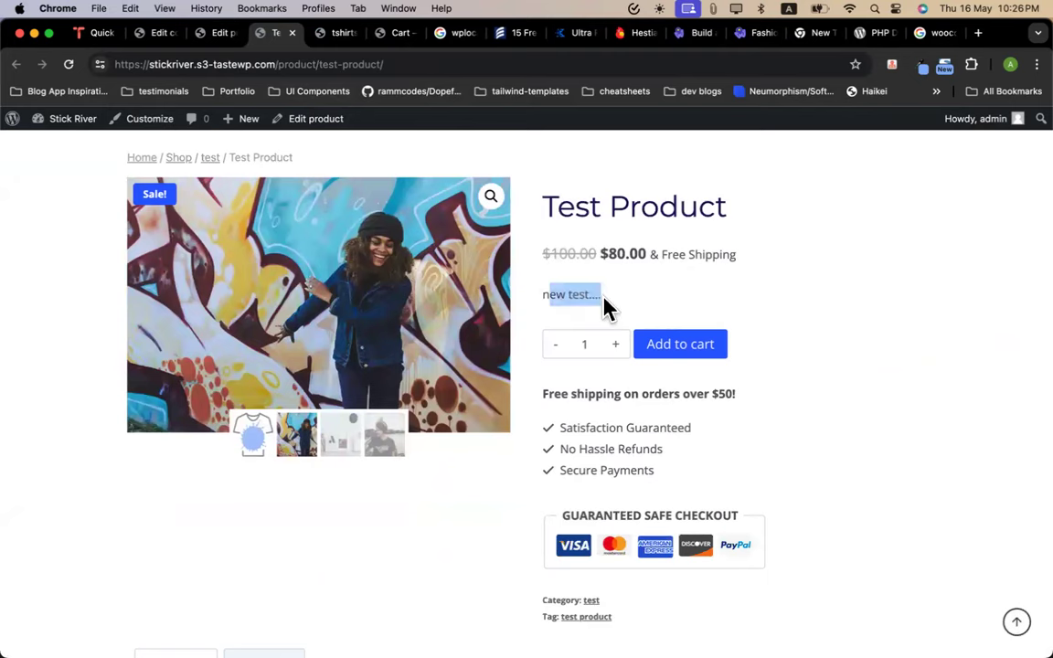
Compare against the product edit page, then return to the storefront product page
click(217, 33)
scroll(283, 498, down, 15)
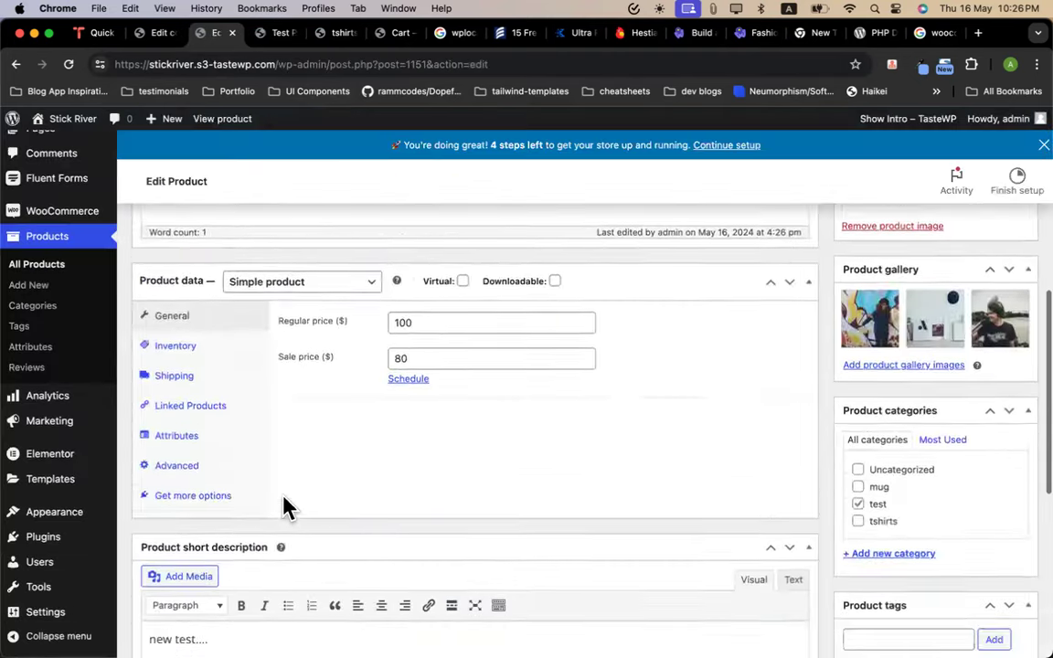
scroll(292, 457, up, 4)
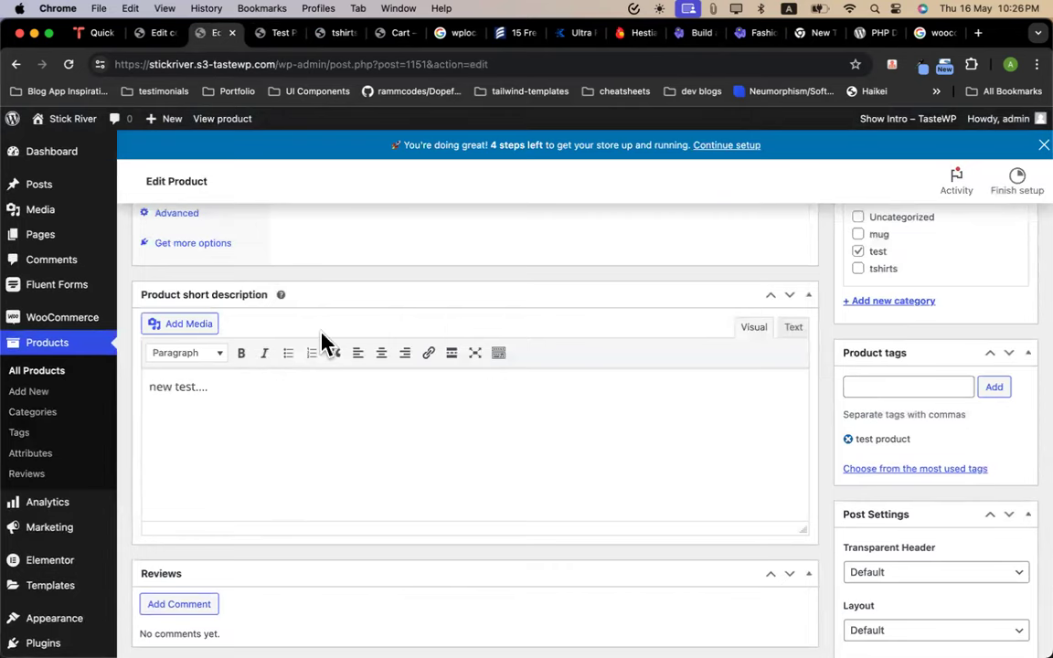
scroll(210, 412, up, 10)
click(274, 35)
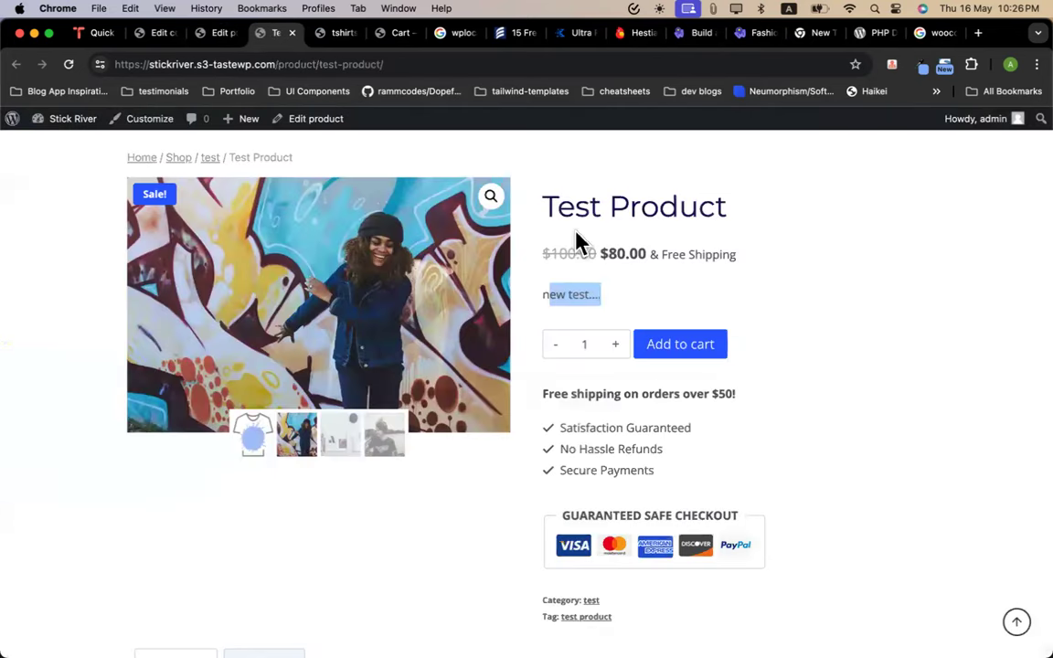
scroll(599, 390, down, 5)
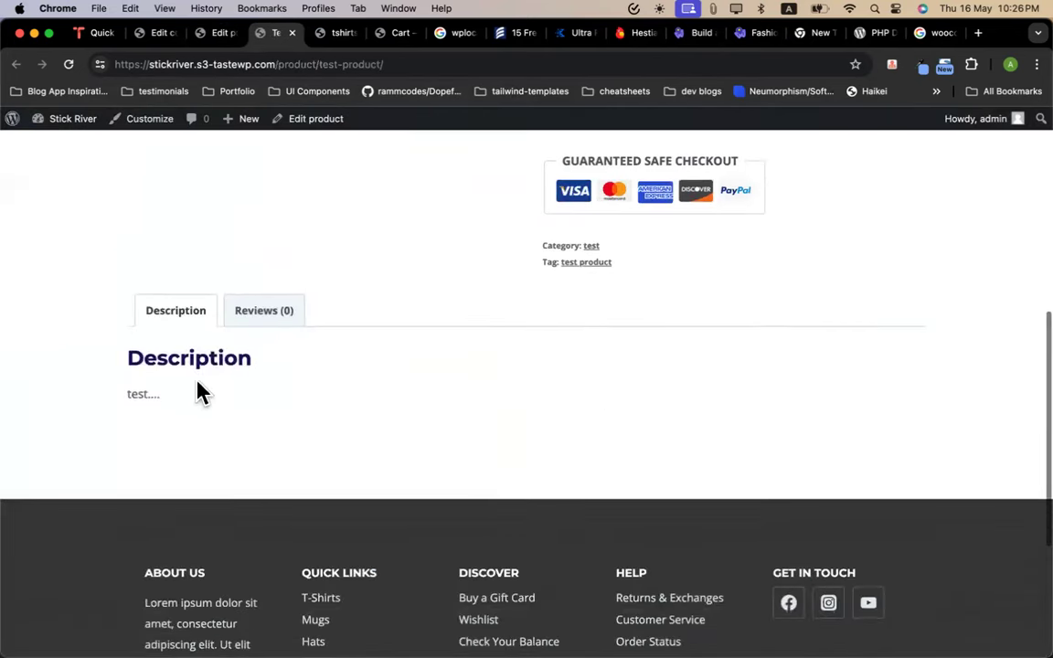
scroll(297, 427, up, 1)
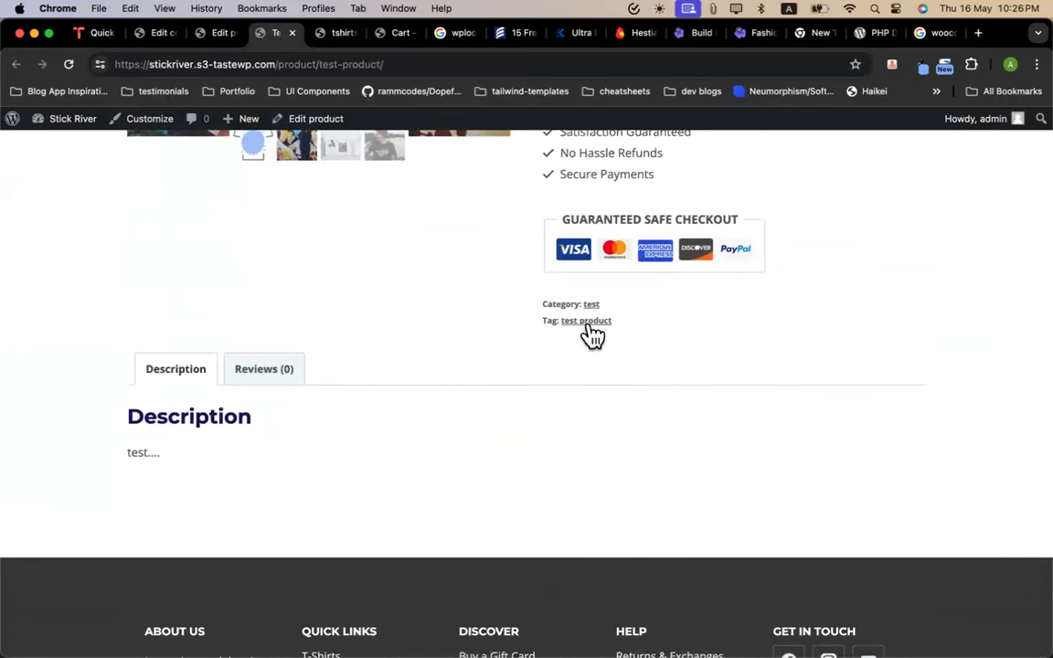
scroll(587, 334, up, 4)
scroll(590, 335, up, 1)
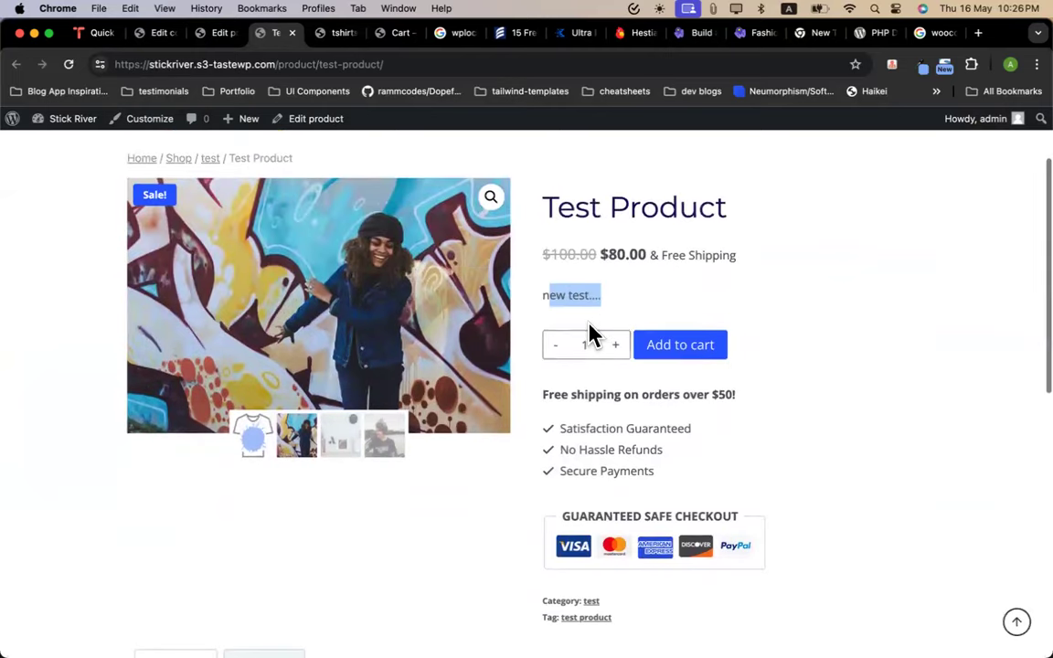
Look over the safe checkout and shipping details on the product page
drag(628, 543, 799, 521)
click(658, 486)
drag(630, 622, 543, 394)
click(740, 477)
scroll(740, 477, up, 3)
scroll(740, 477, down, 5)
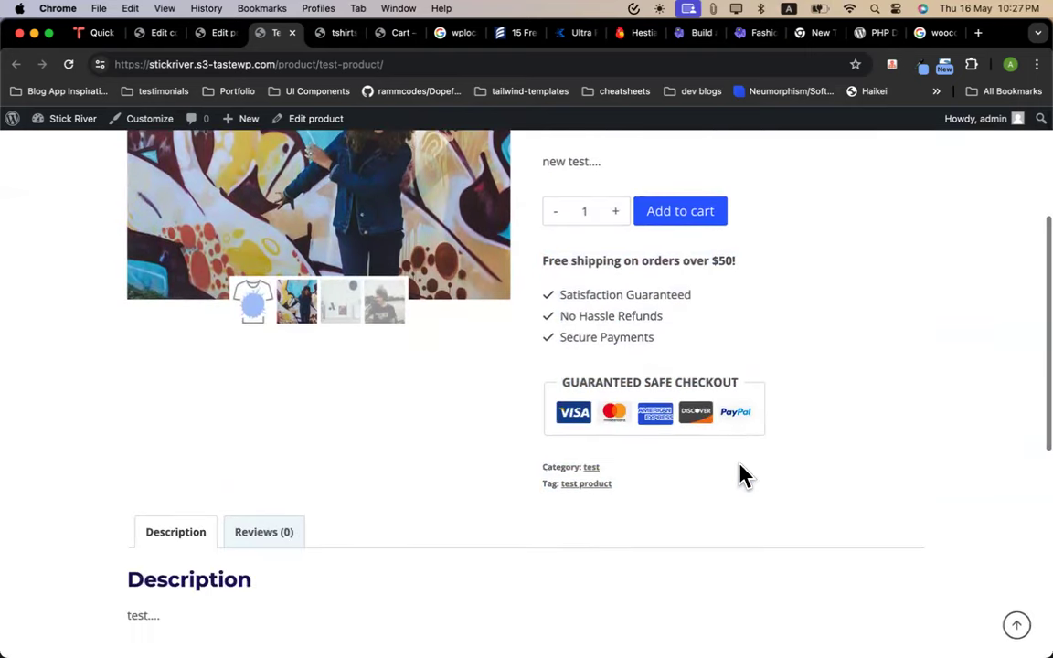
scroll(634, 435, up, 5)
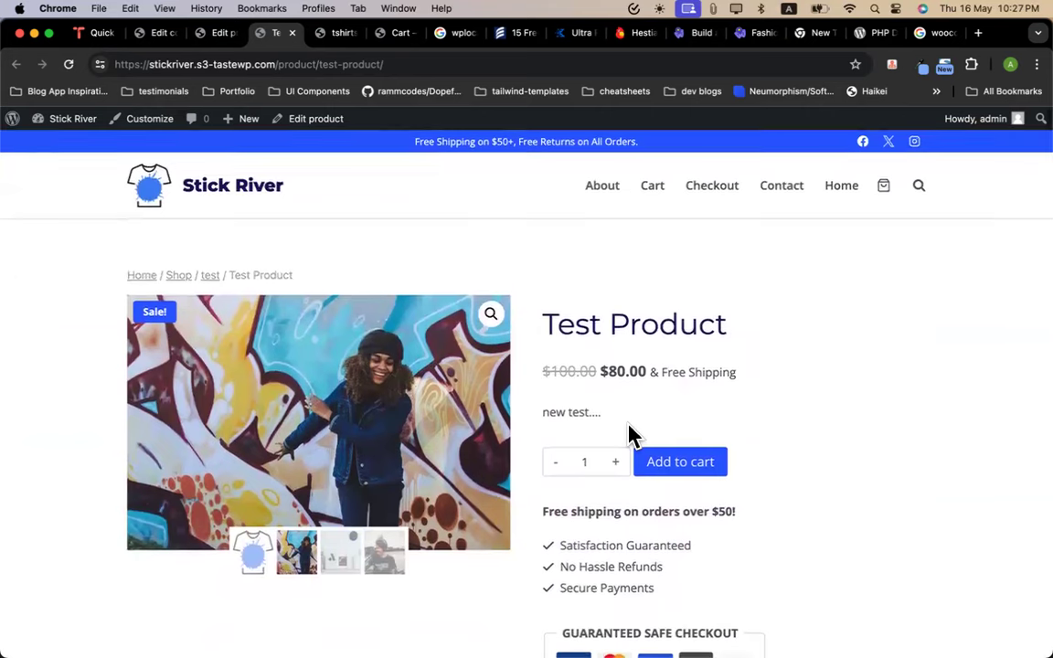